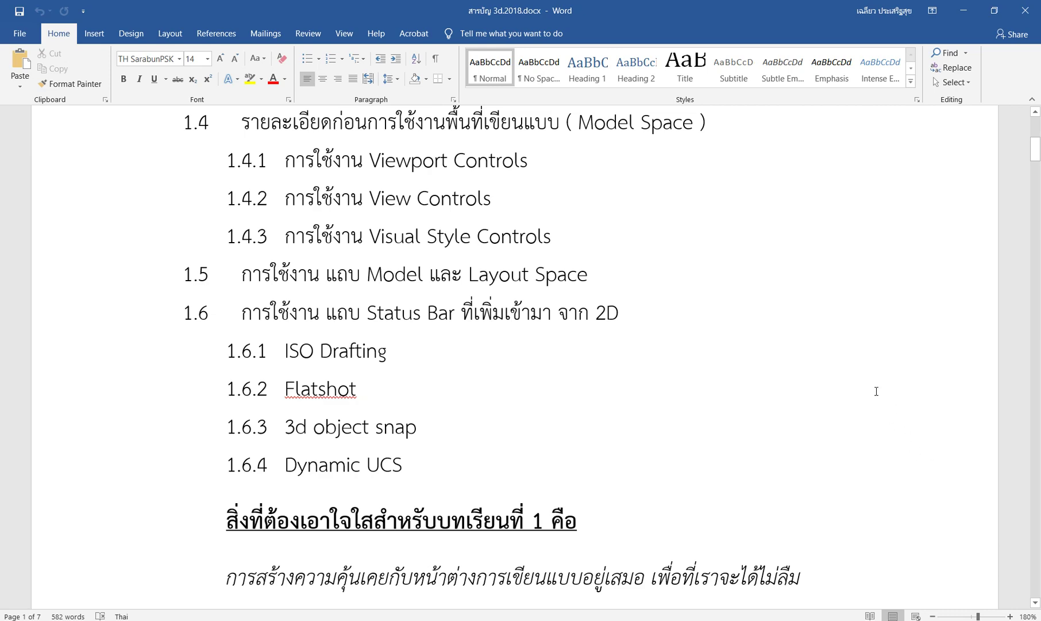
Scroll through the course outline document in Word
scroll(845, 388, "up", 8)
scroll(839, 390, "up", 2)
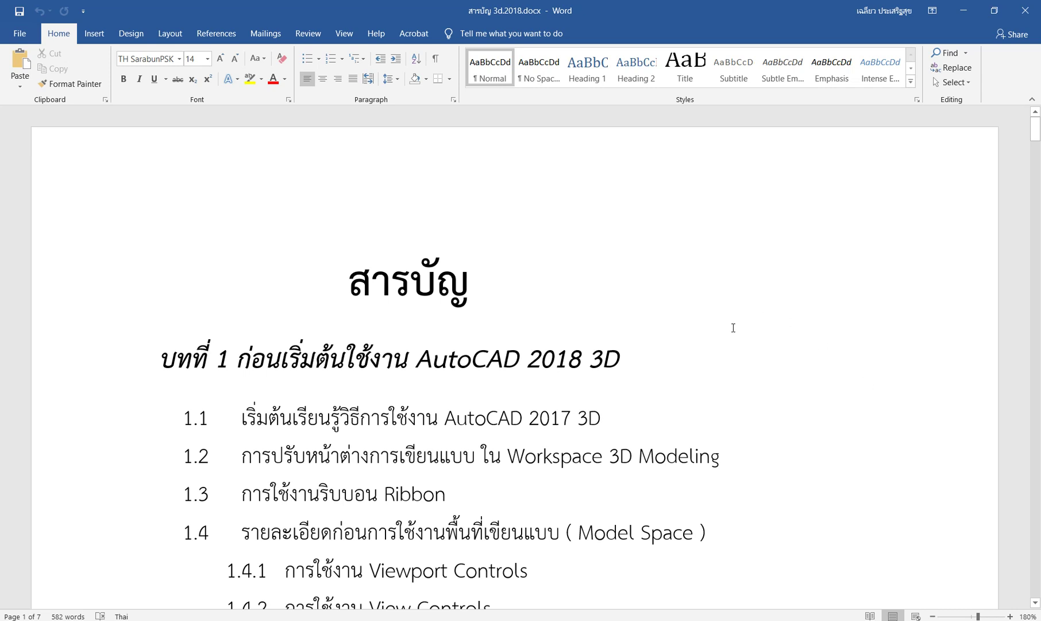
scroll(736, 329, "down", 5)
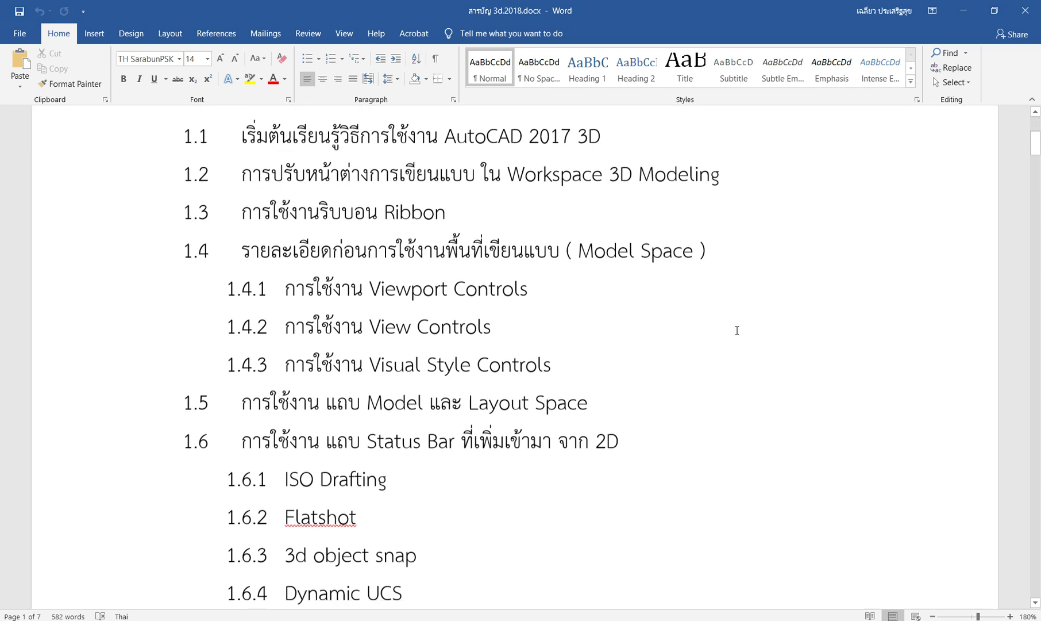
scroll(737, 331, "up", 2)
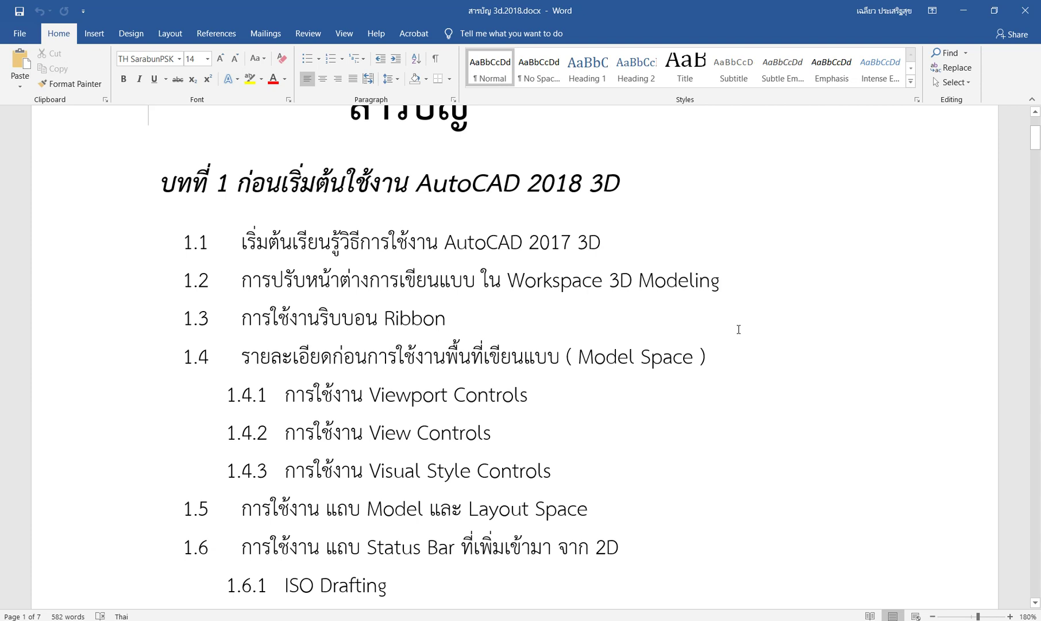
scroll(738, 328, "down", 5)
scroll(739, 330, "down", 1)
scroll(739, 333, "down", 5)
scroll(740, 338, "down", 5)
scroll(740, 339, "down", 5)
scroll(740, 344, "down", 5)
scroll(739, 347, "down", 5)
scroll(740, 348, "down", 5)
scroll(741, 348, "down", 5)
scroll(741, 348, "down", 5)
scroll(741, 348, "down", 5)
scroll(741, 347, "down", 5)
scroll(741, 348, "up", 3)
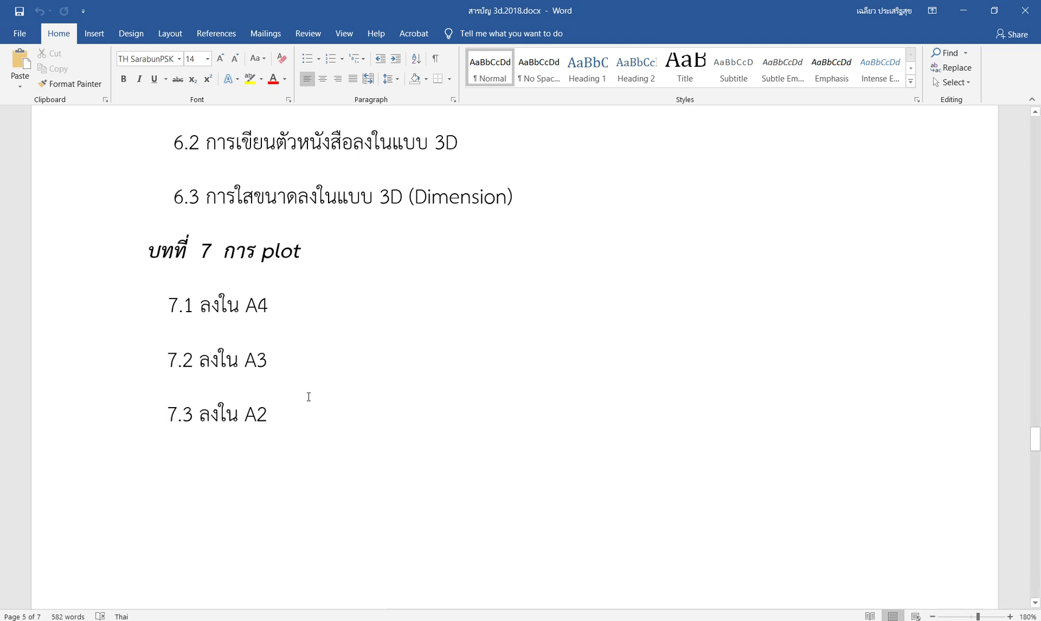
scroll(328, 430, "up", 3)
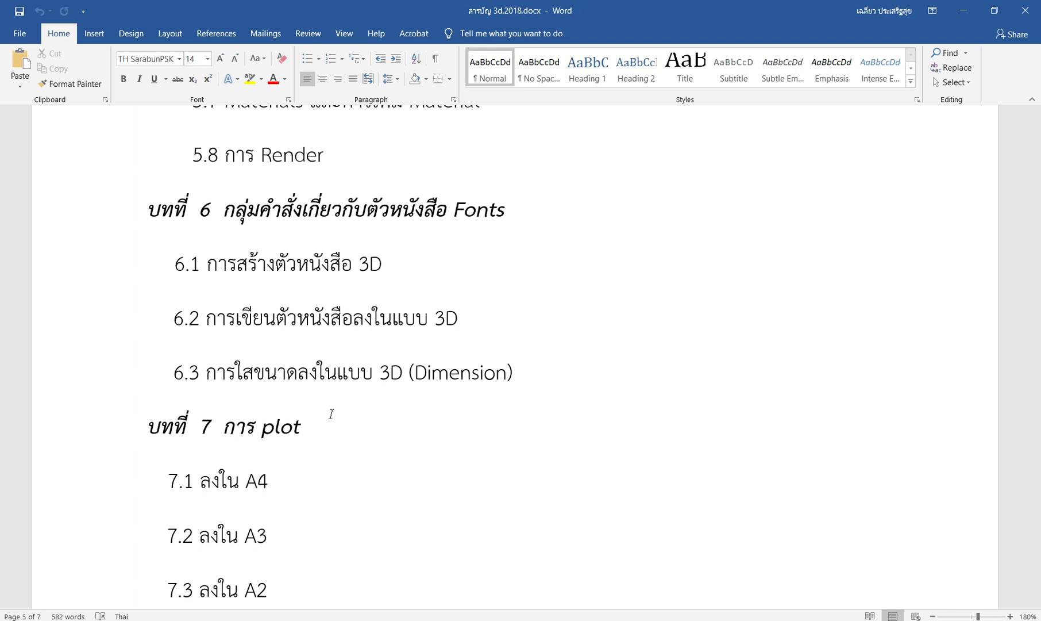
scroll(331, 414, "up", 1)
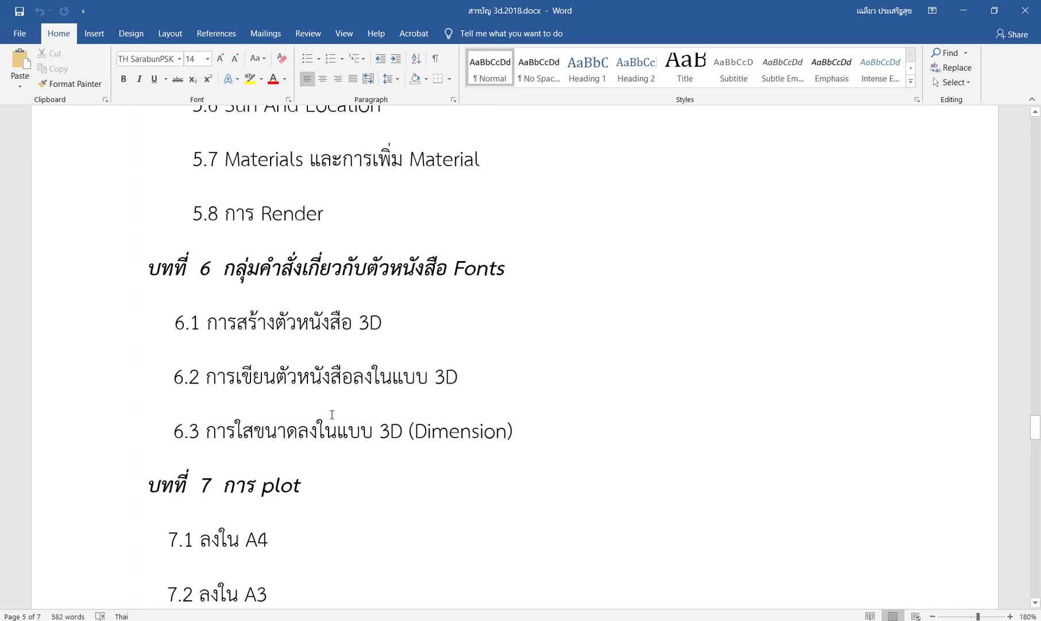
scroll(331, 414, "up", 2)
scroll(332, 414, "up", 1)
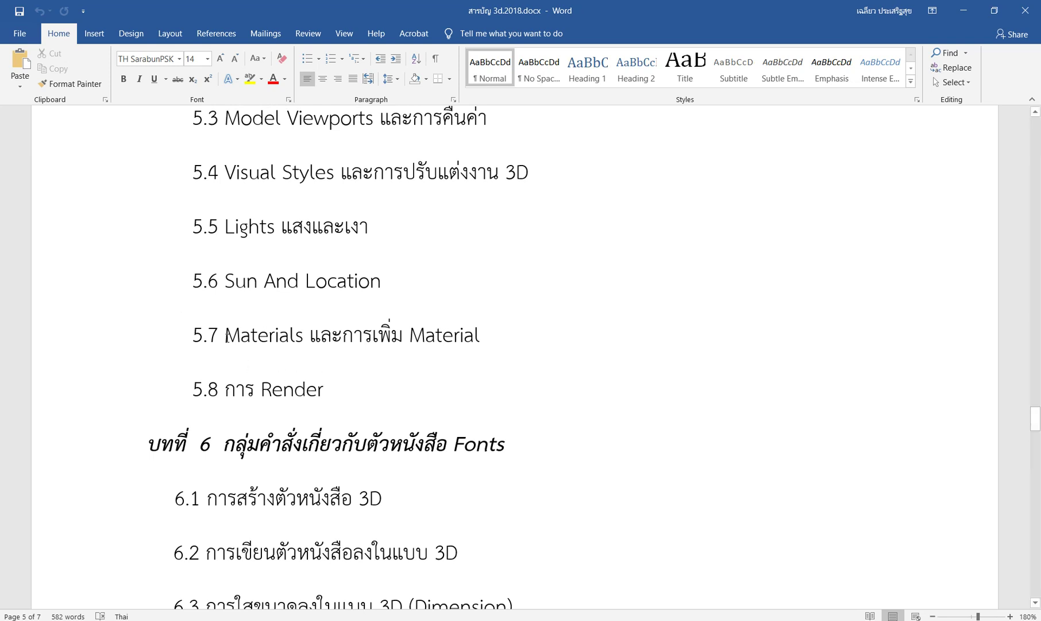
Highlight and then deselect 'Materials' in item 5.7 and 'Render' in item 5.8
left_click_drag(226, 335, 308, 336)
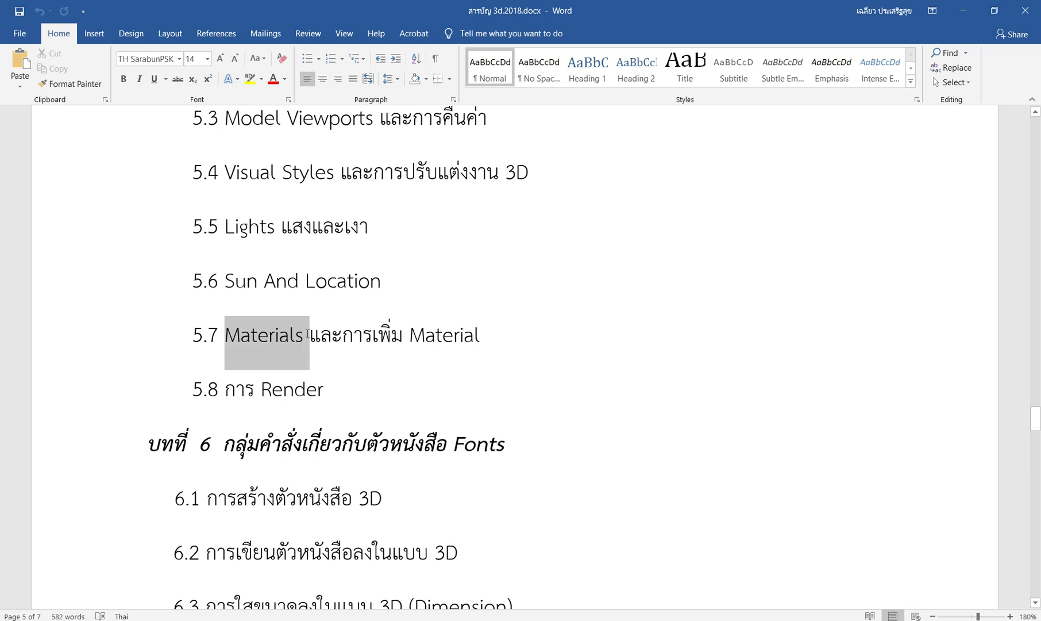
left_click(489, 384)
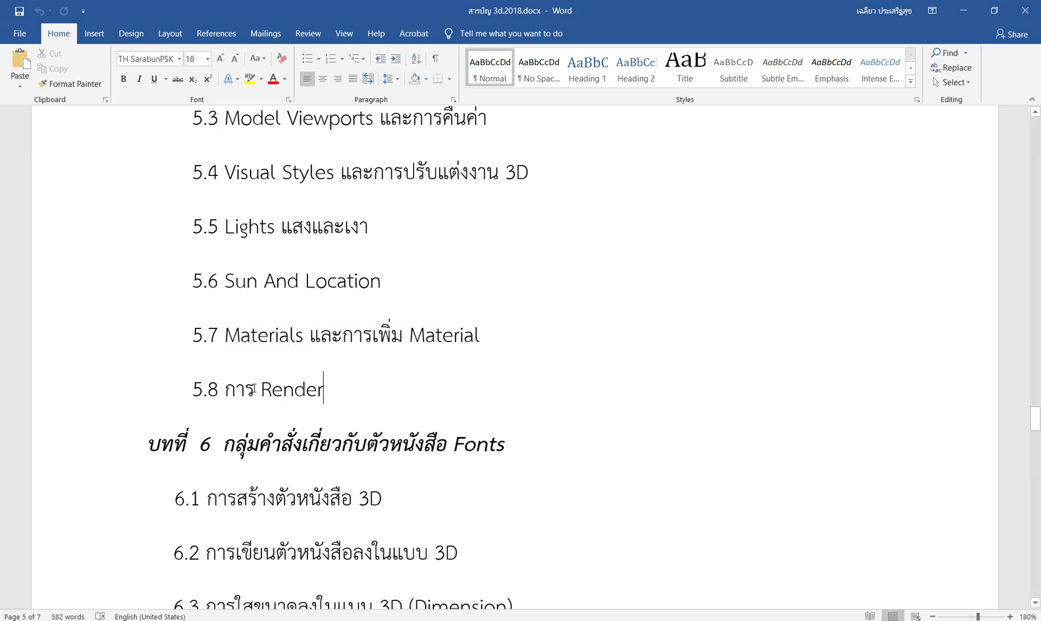
left_click_drag(262, 389, 373, 402)
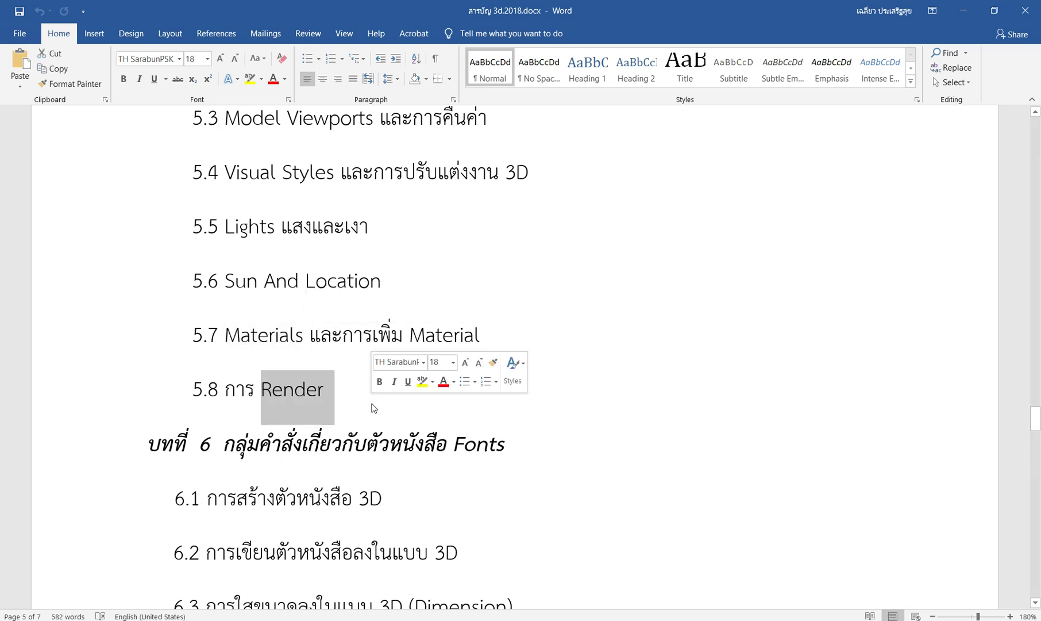
left_click(358, 409)
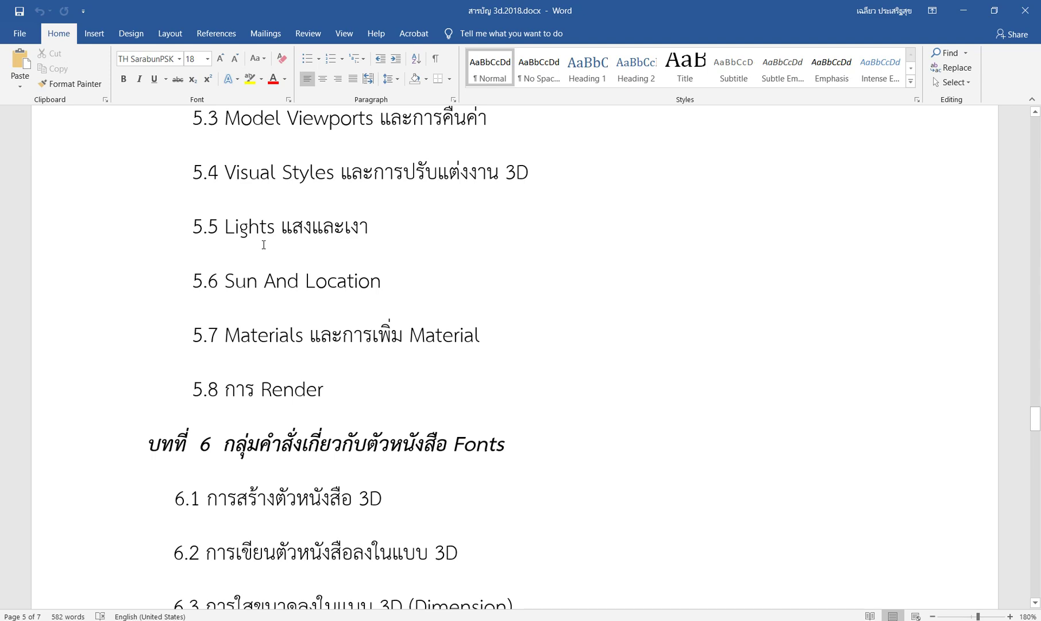
Scroll the outline back to the chapter 2 section
scroll(264, 244, "up", 4)
scroll(311, 360, "up", 4)
scroll(325, 344, "up", 6)
scroll(332, 408, "up", 5)
scroll(332, 402, "up", 5)
scroll(341, 409, "up", 5)
scroll(336, 406, "up", 5)
scroll(336, 407, "up", 5)
scroll(337, 412, "up", 5)
scroll(337, 413, "up", 5)
scroll(337, 414, "up", 5)
scroll(337, 414, "down", 2)
scroll(338, 414, "up", 2)
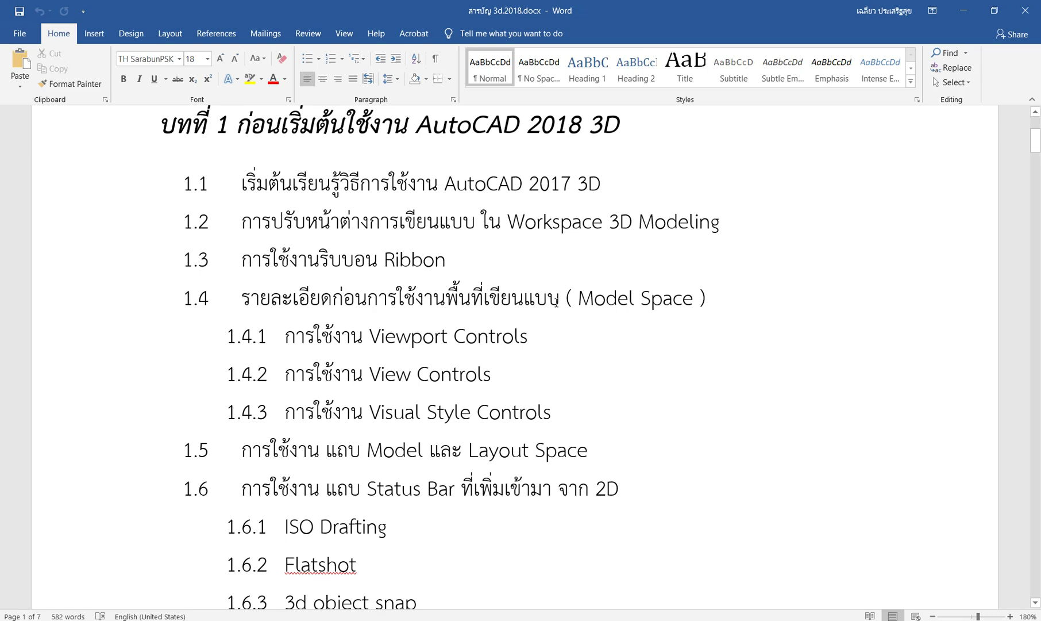
scroll(557, 303, "down", 2)
scroll(556, 302, "down", 1)
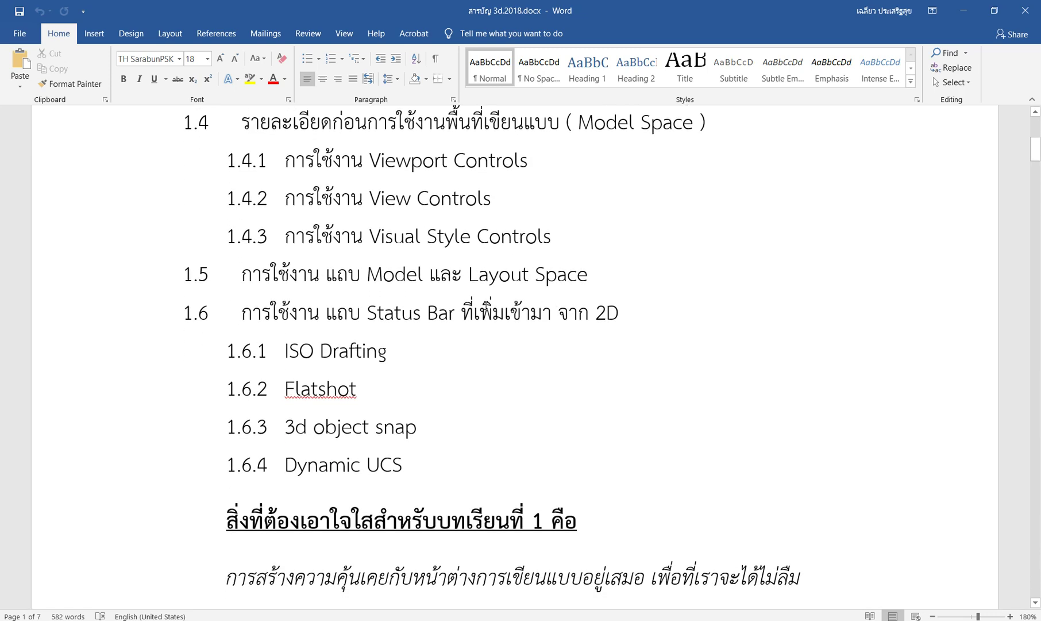
scroll(383, 319, "up", 2)
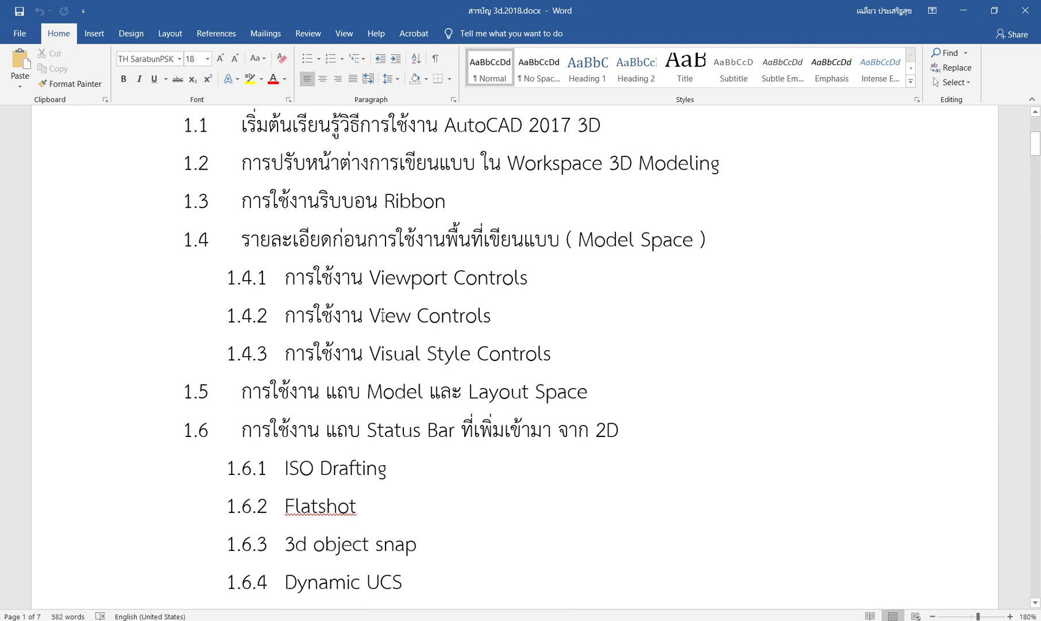
scroll(383, 317, "up", 1)
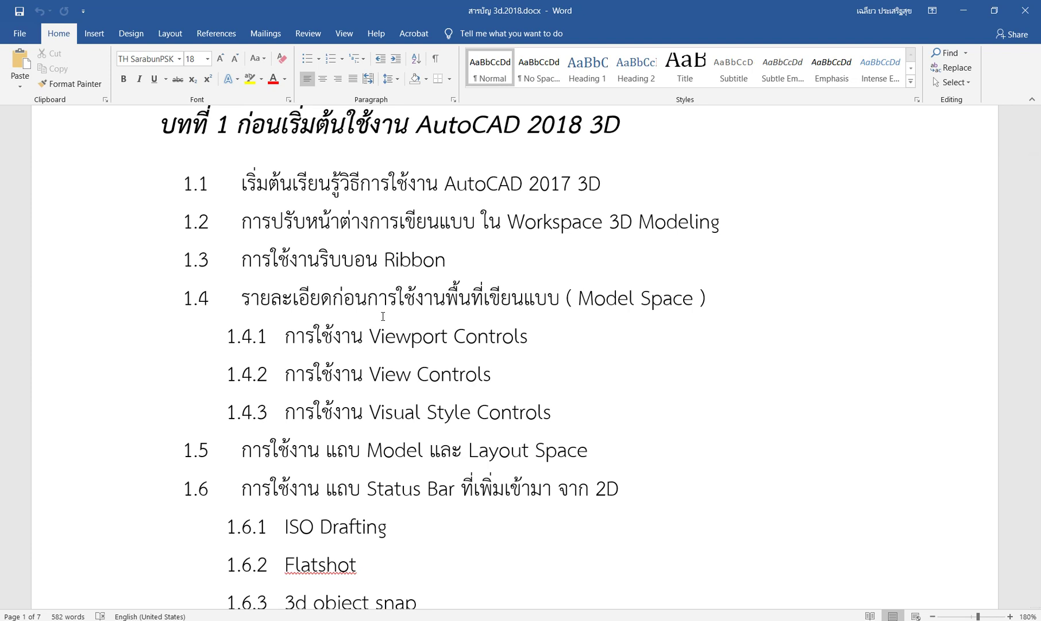
scroll(382, 316, "down", 3)
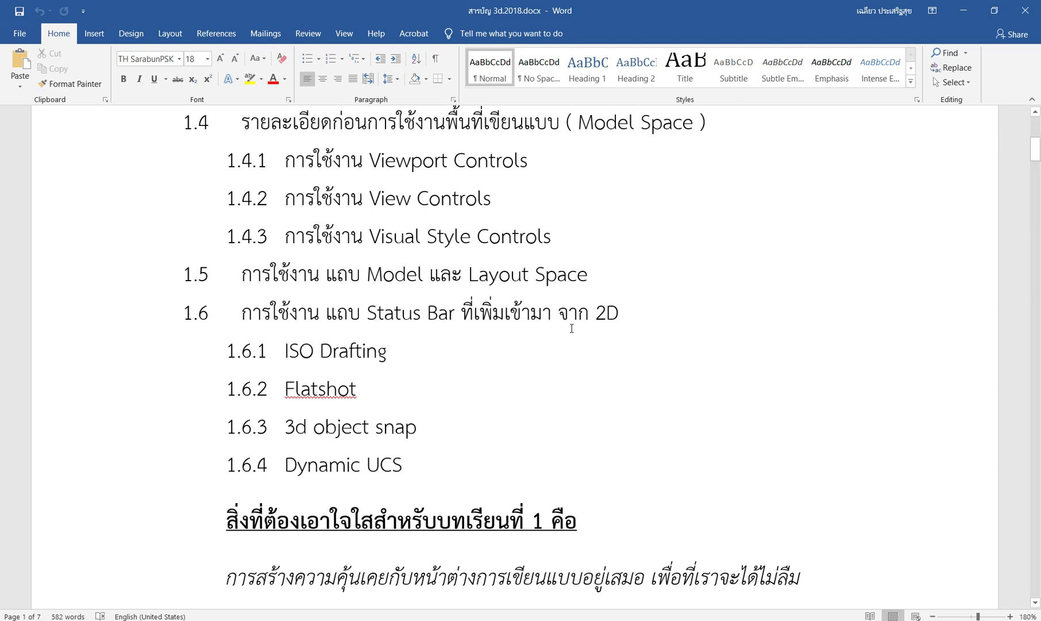
scroll(387, 317, "down", 2)
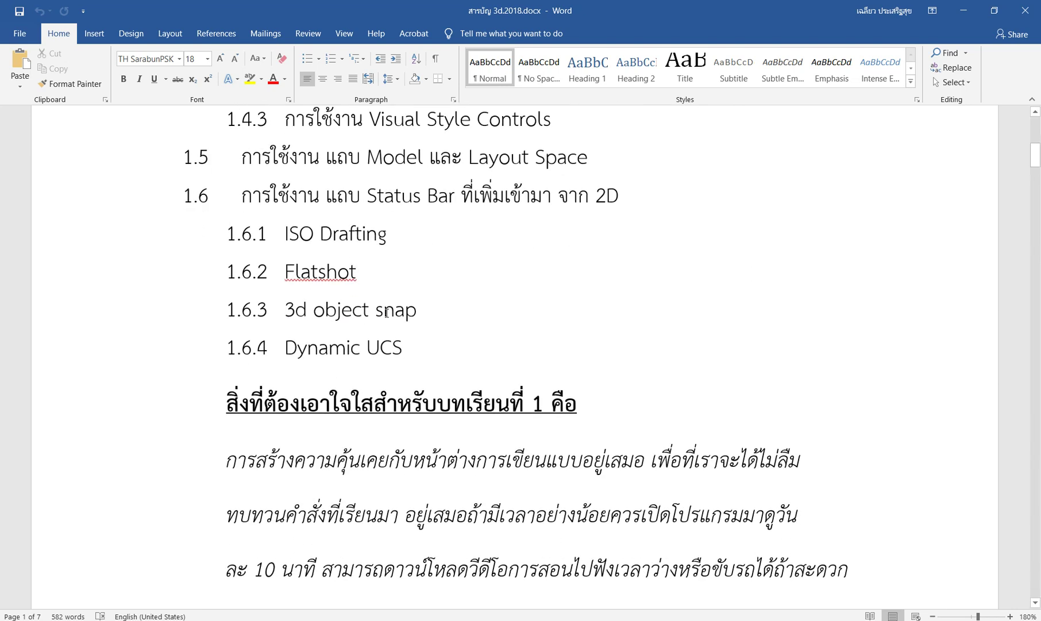
scroll(386, 312, "down", 3)
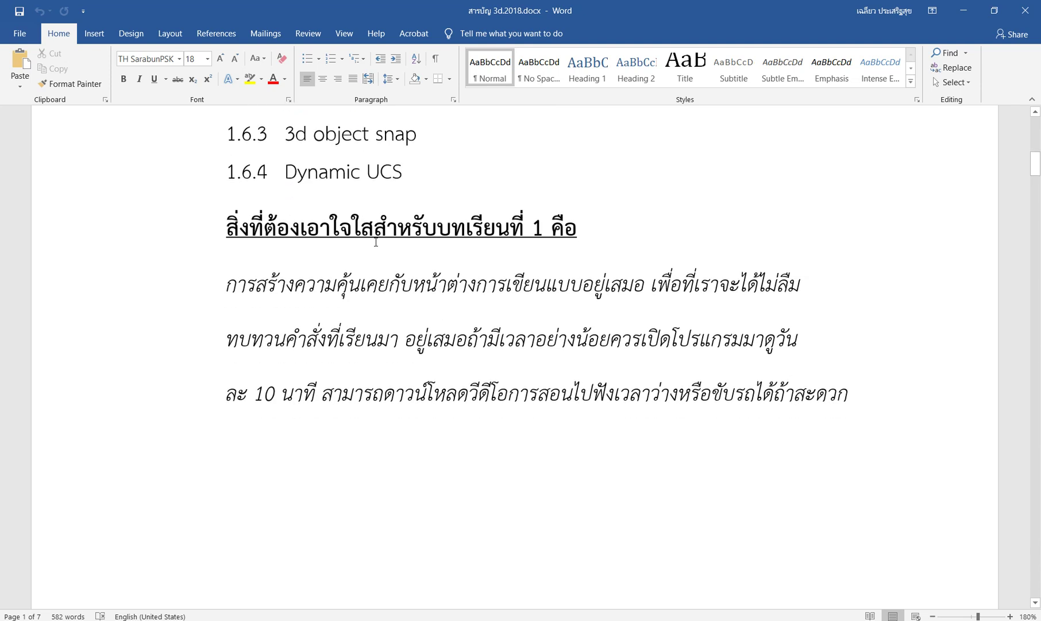
scroll(376, 246, "up", 1)
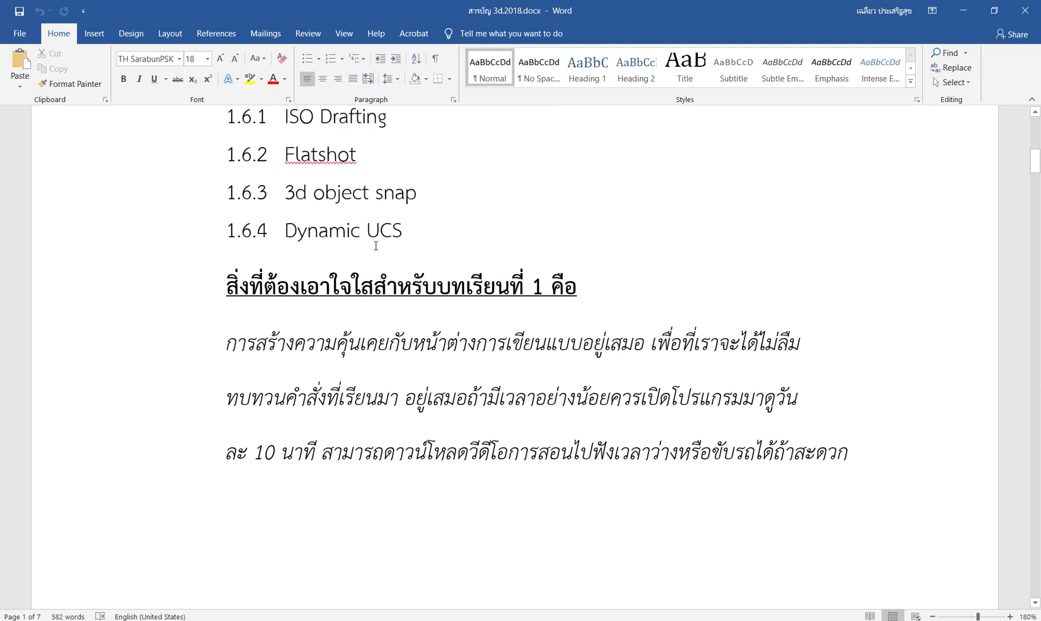
scroll(375, 246, "up", 1)
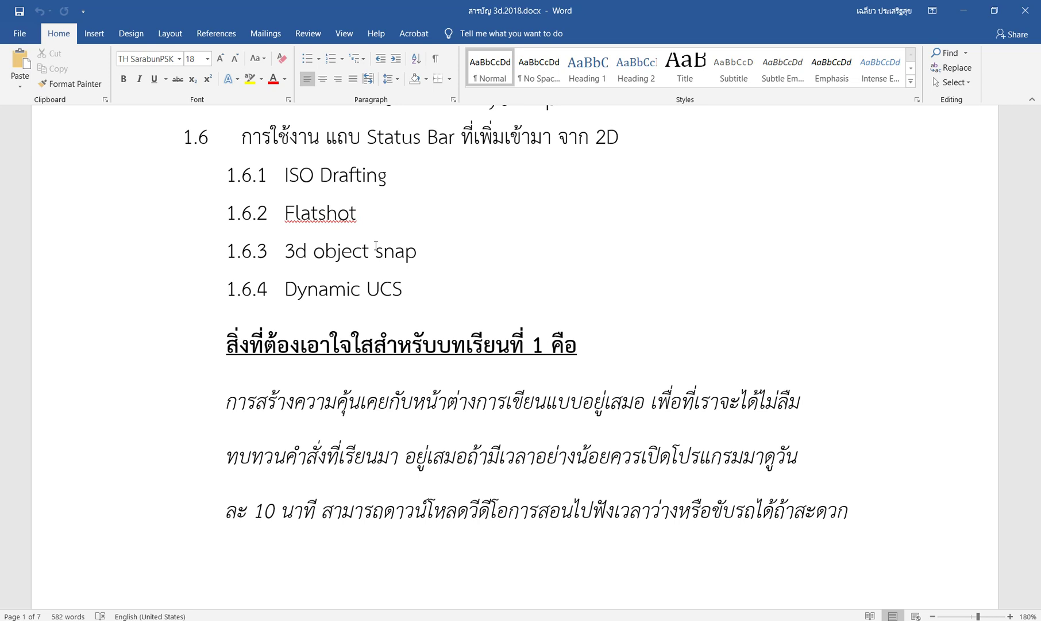
scroll(468, 235, "up", 5)
scroll(467, 236, "up", 3)
scroll(467, 235, "down", 5)
scroll(467, 237, "down", 5)
scroll(468, 236, "down", 3)
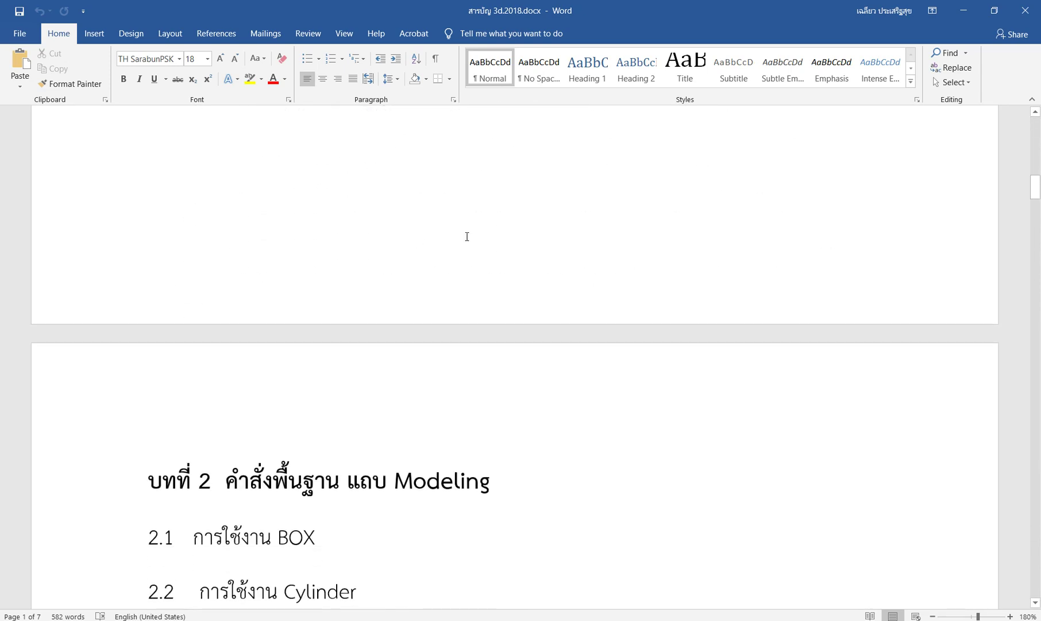
scroll(467, 234, "down", 5)
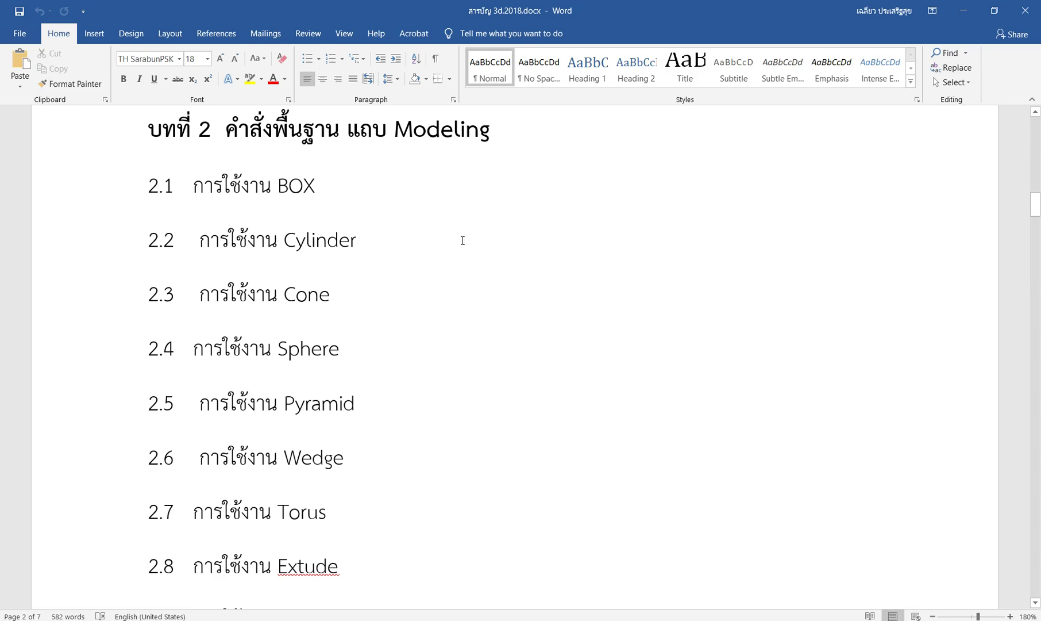
scroll(462, 235, "down", 5)
scroll(461, 236, "down", 5)
scroll(460, 240, "up", 5)
scroll(460, 240, "down", 5)
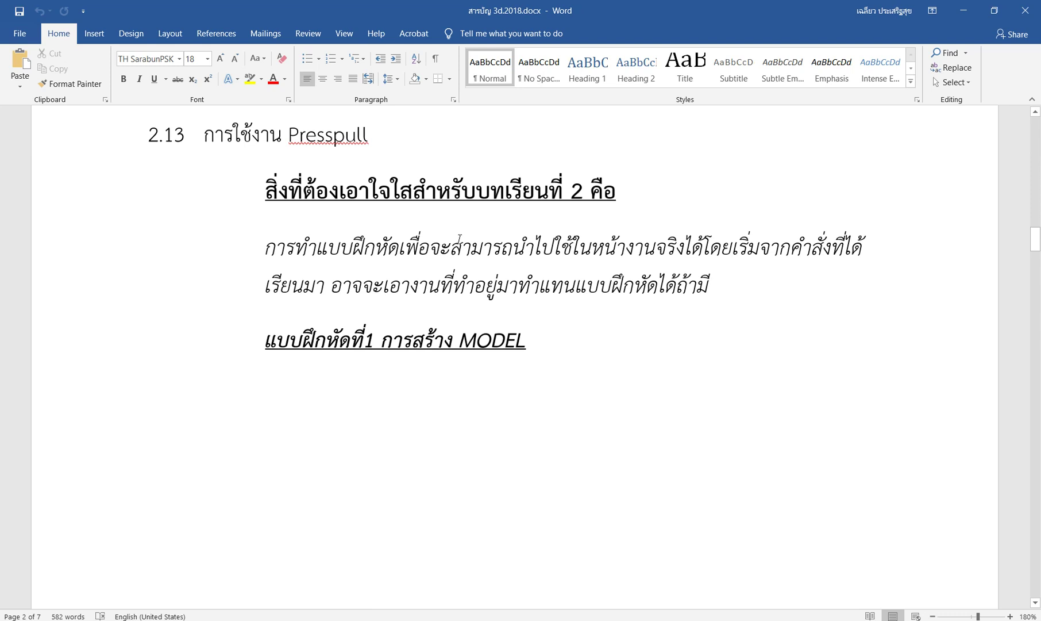
scroll(459, 238, "down", 1)
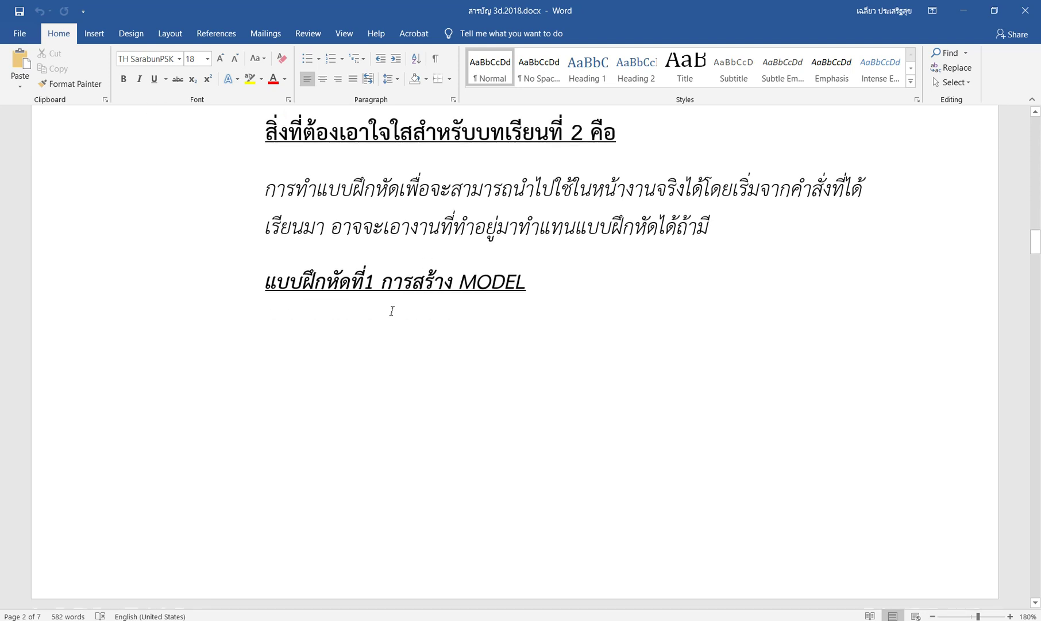
scroll(348, 301, "up", 5)
scroll(350, 303, "up", 7)
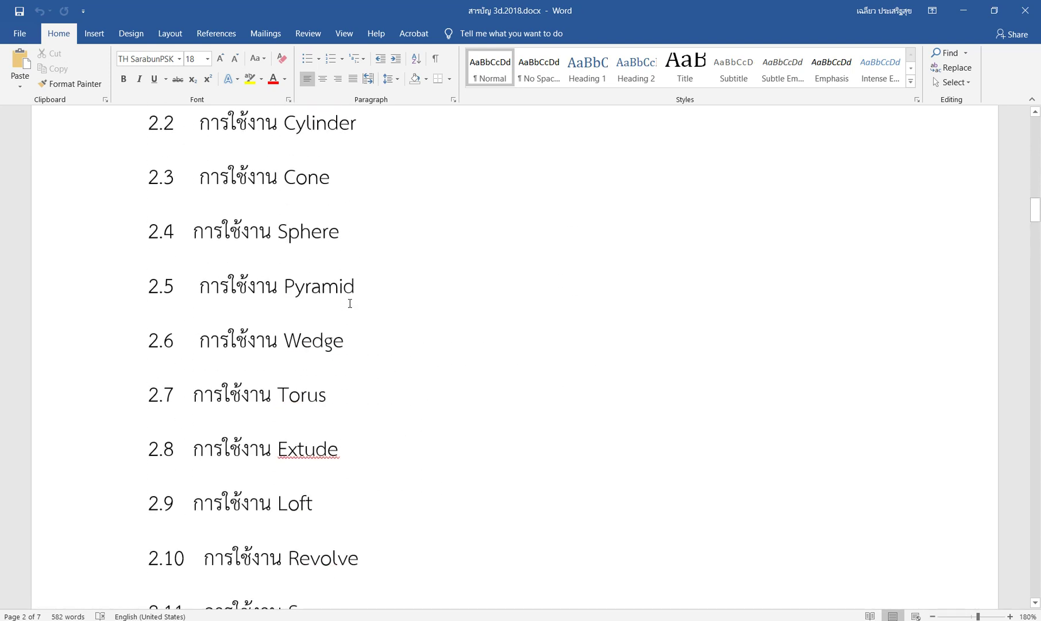
Minimize Word and Explorer and switch to the running AutoCAD 2018
left_click(965, 9)
left_click(874, 36)
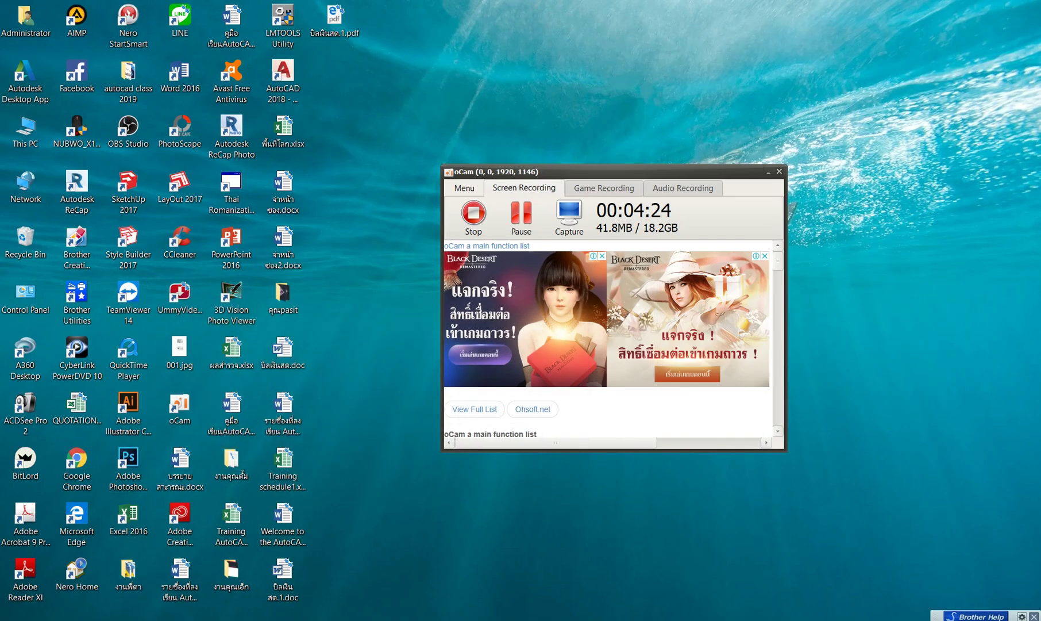
key("alt+Tab")
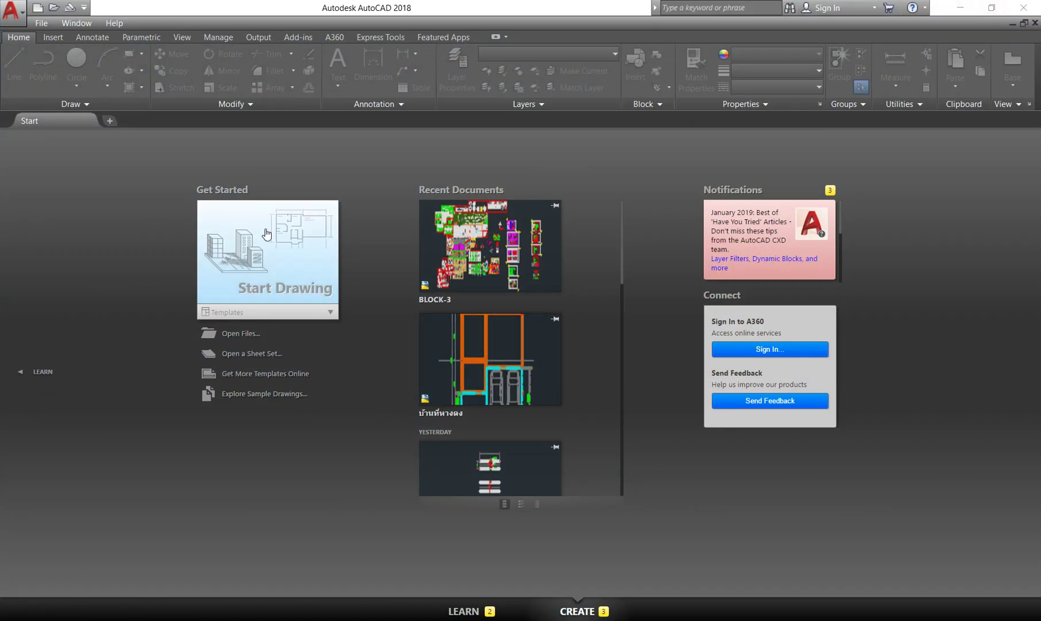
Start the blank Drawing1 from the Start tab and show the workspace list
left_click(295, 287)
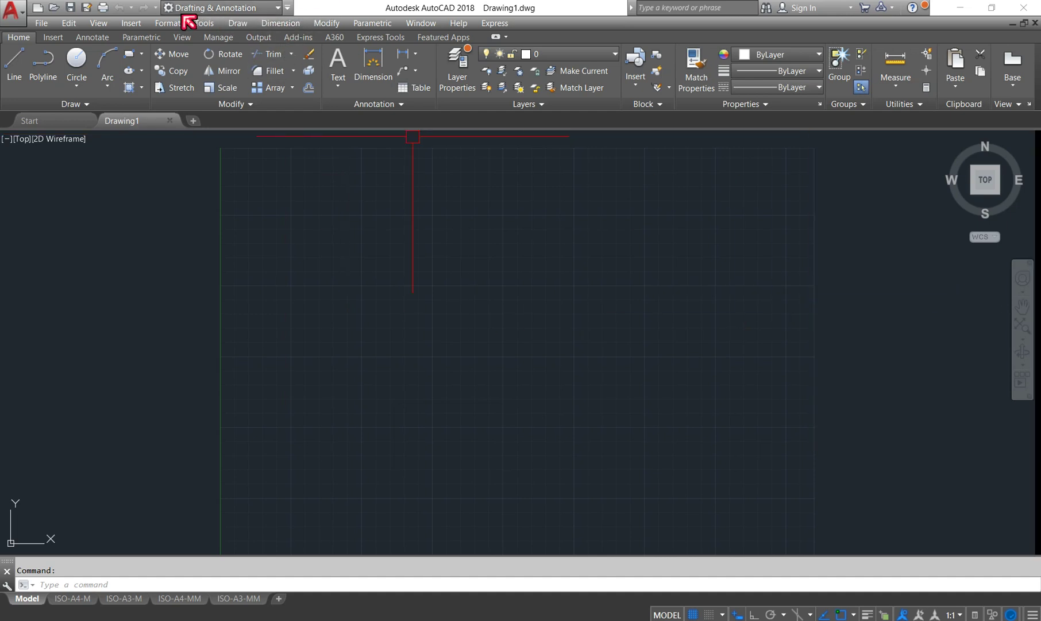
left_click(280, 10)
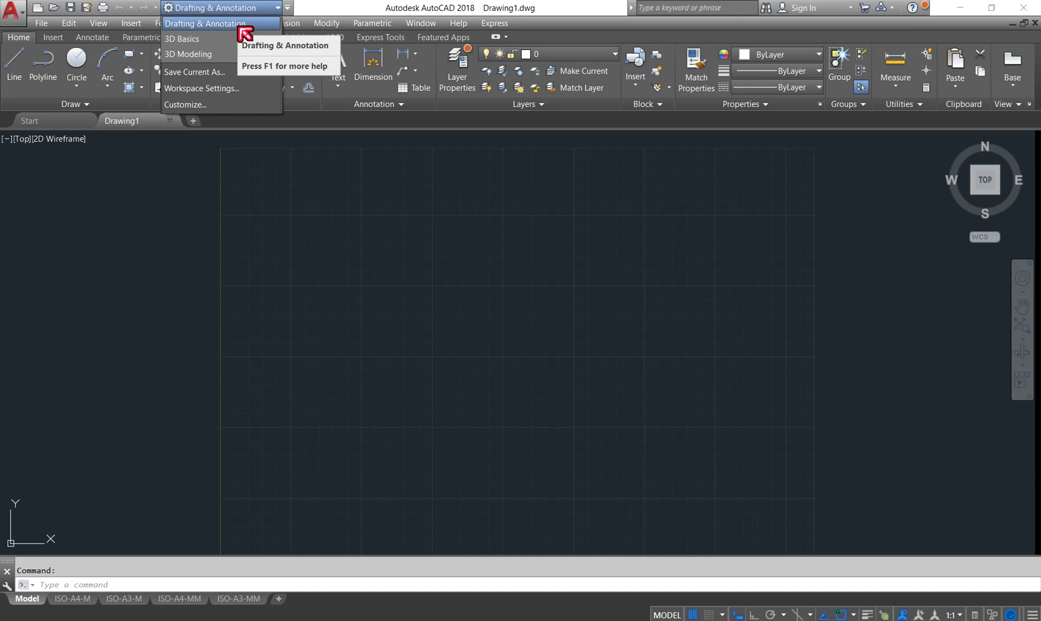
Switch to 3D Modeling, then back to the Drafting & Annotation workspace
left_click(224, 55)
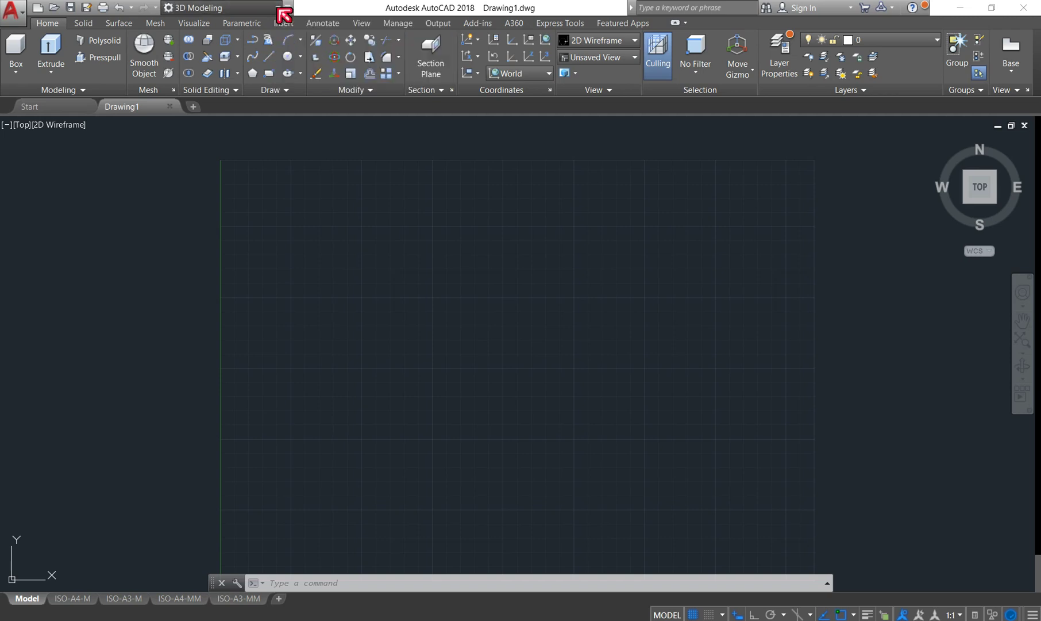
left_click(276, 10)
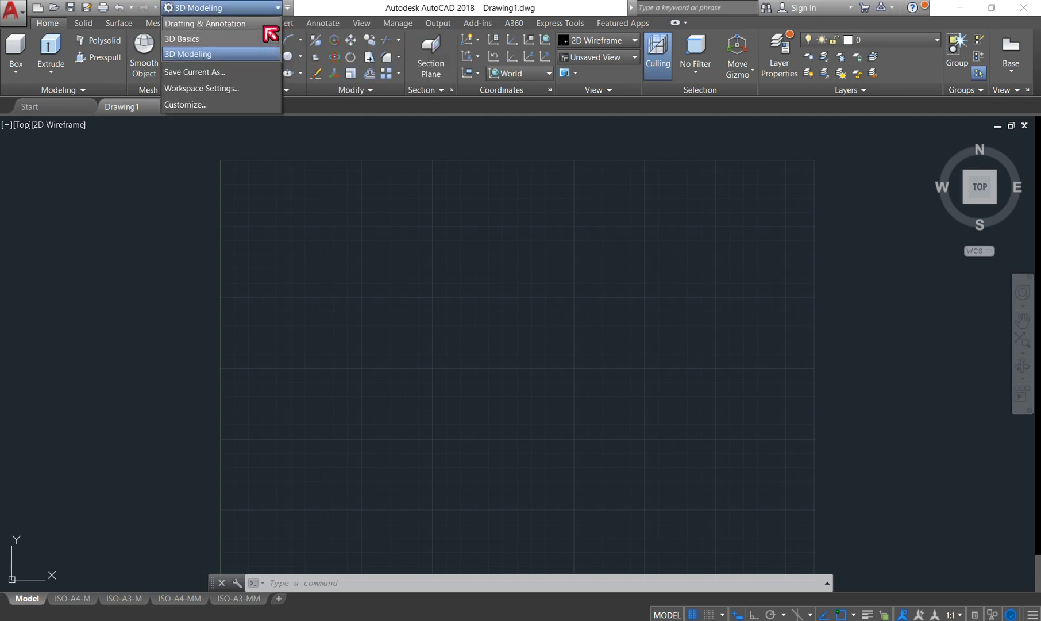
left_click(267, 24)
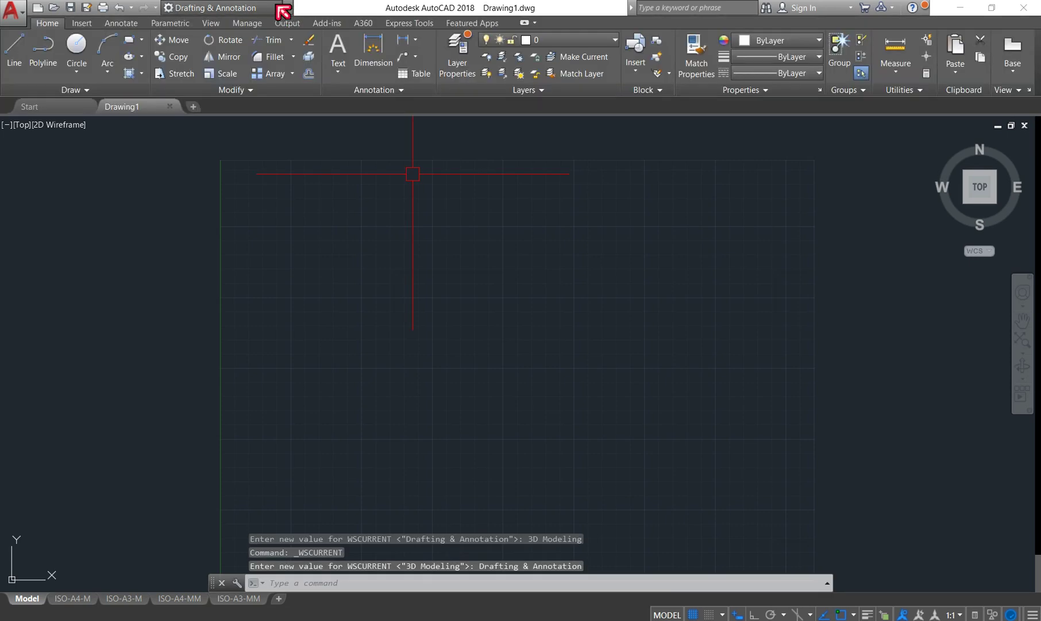
left_click(281, 6)
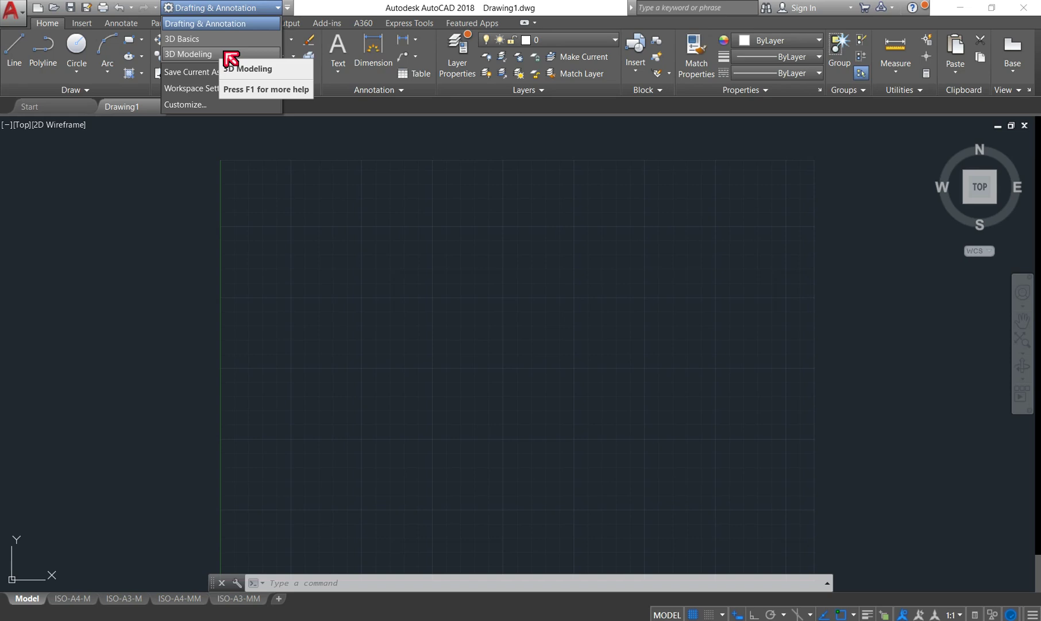
Dismiss the workspace list unchanged and show the Customize Quick Access Toolbar menu
left_click(414, 229)
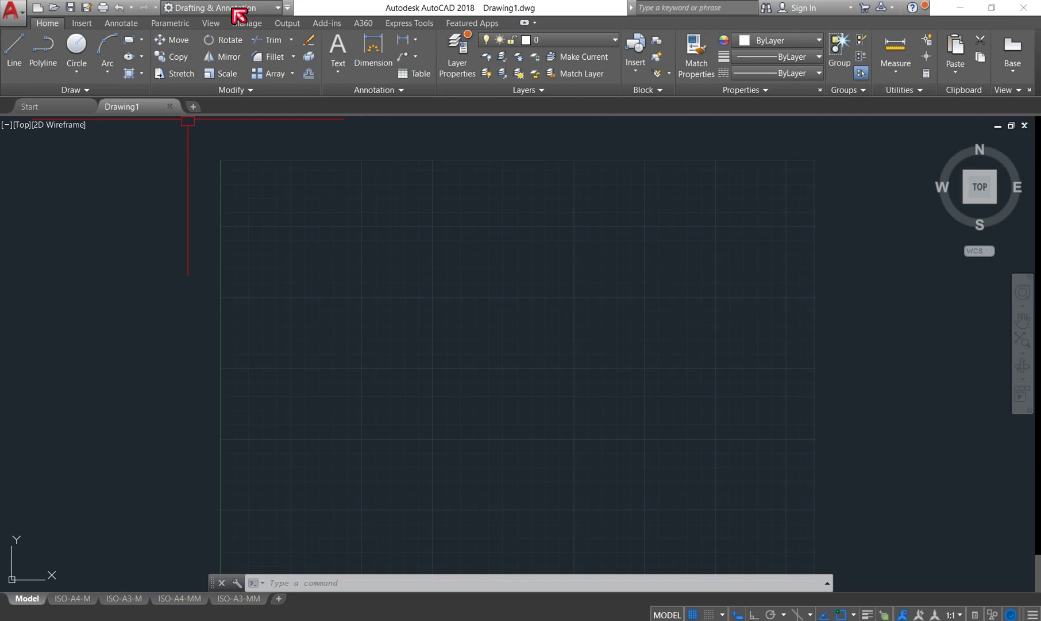
left_click(280, 8)
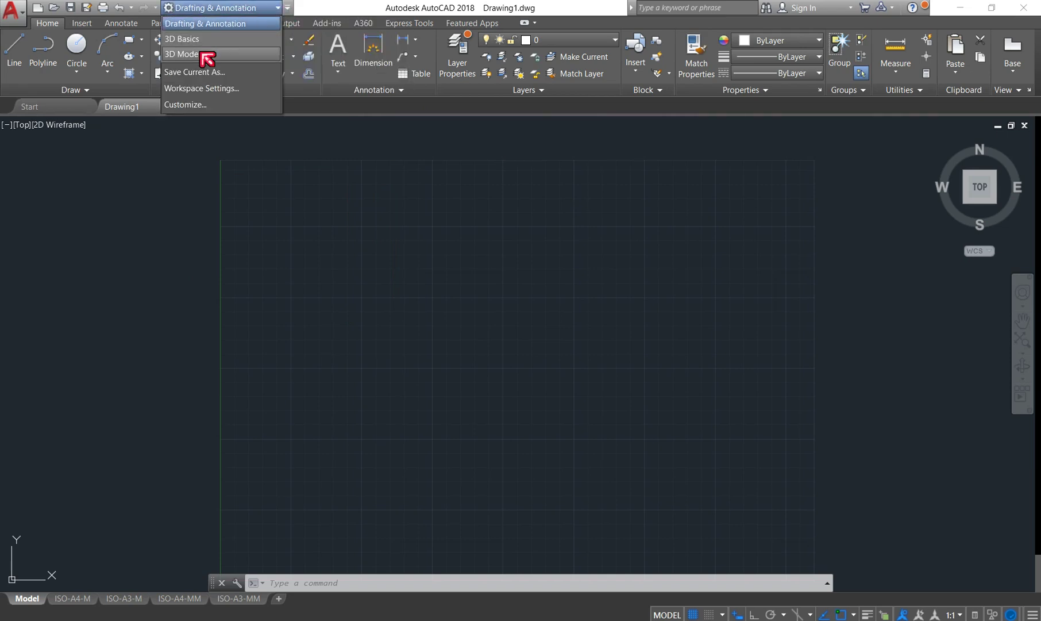
left_click(279, 13)
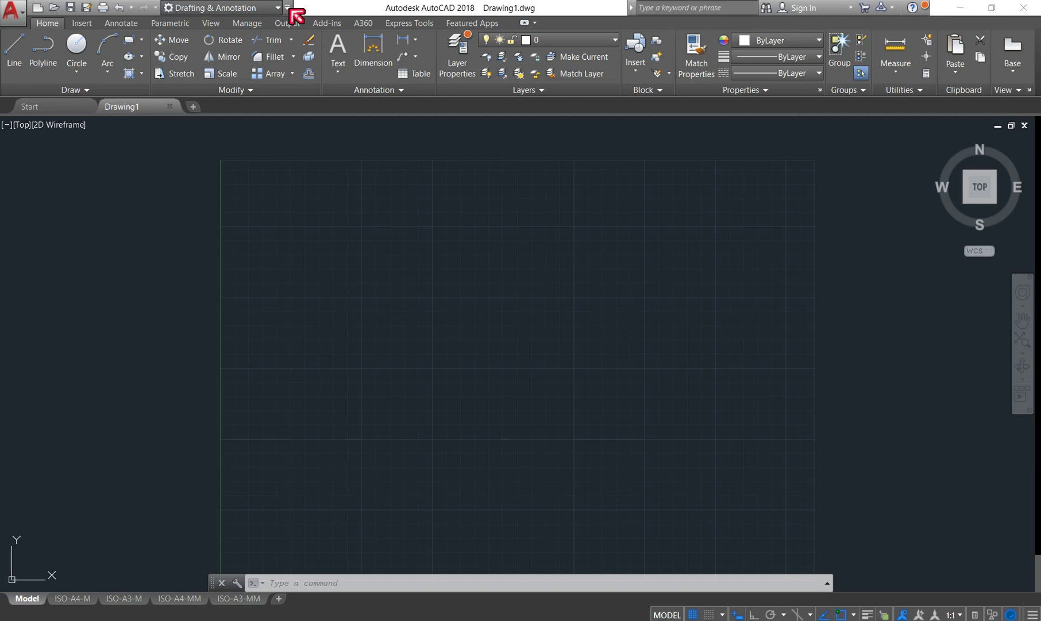
left_click(287, 8)
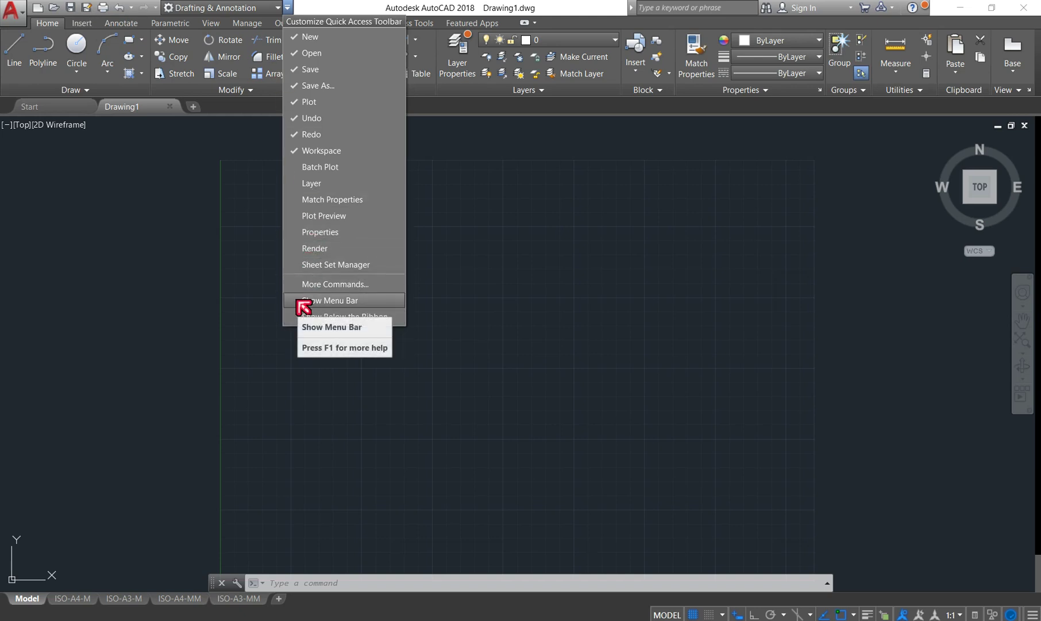
Show the menu bar and confirm Workspace stays ticked in the toolbar options
left_click(303, 300)
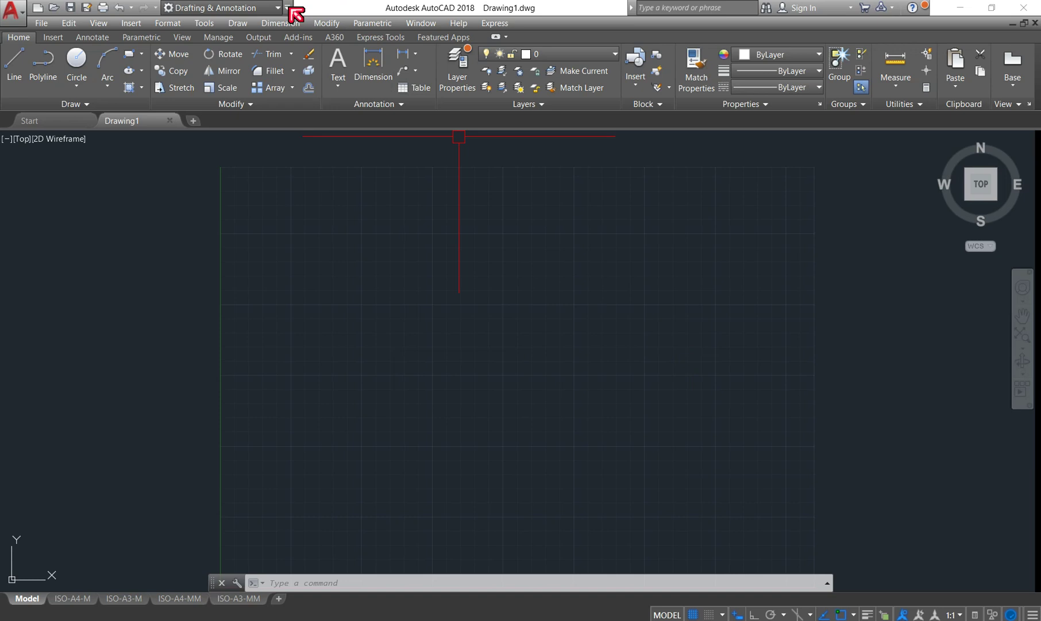
left_click(288, 7)
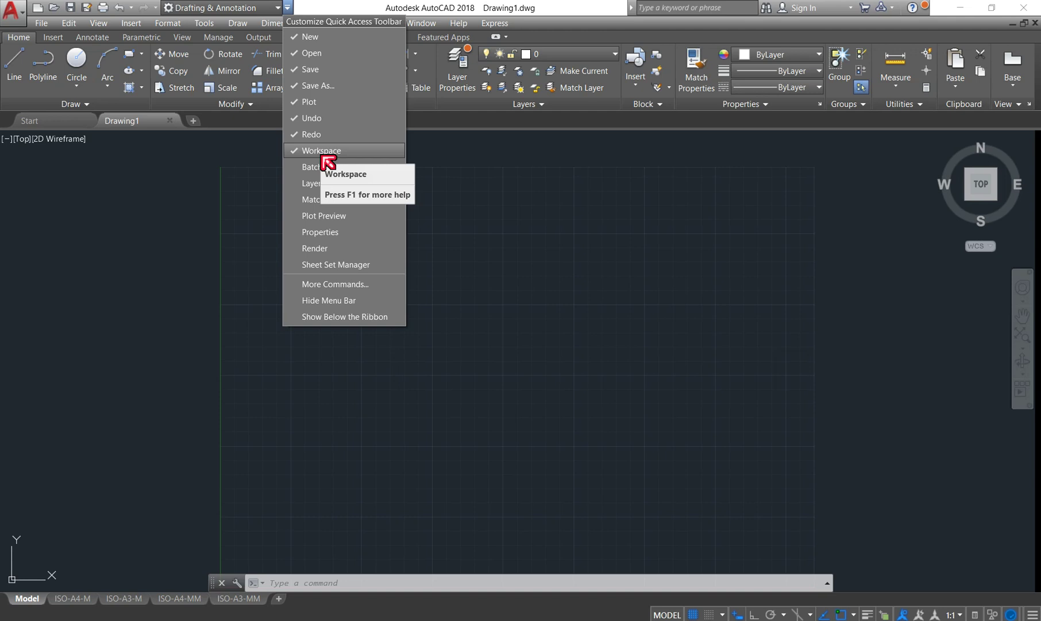
left_click(225, 179)
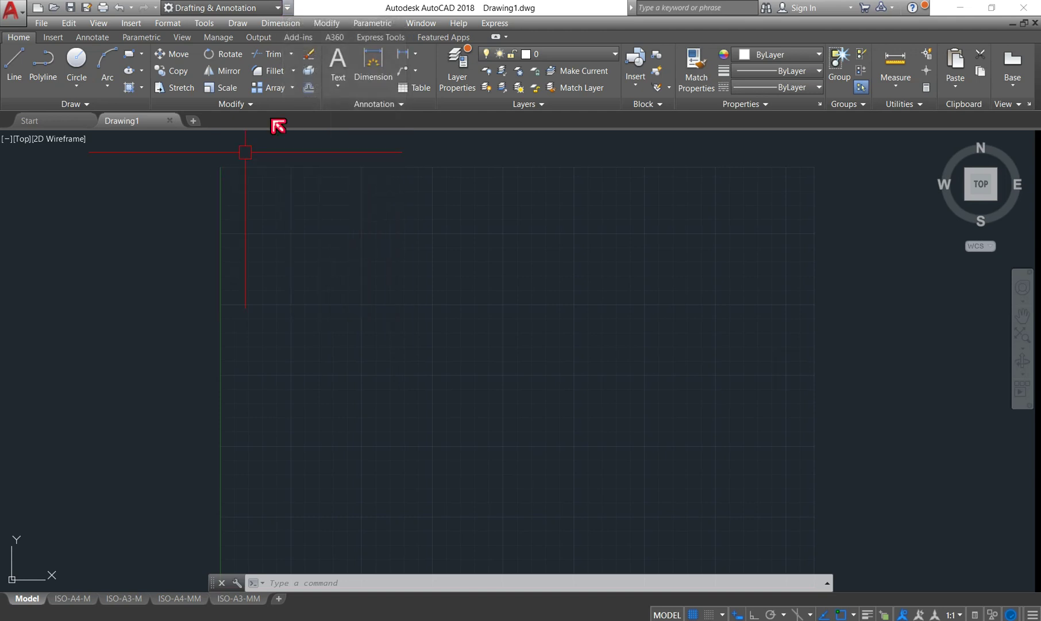
Make 3D Modeling the current workspace and bring up the Select File dialog
left_click(280, 8)
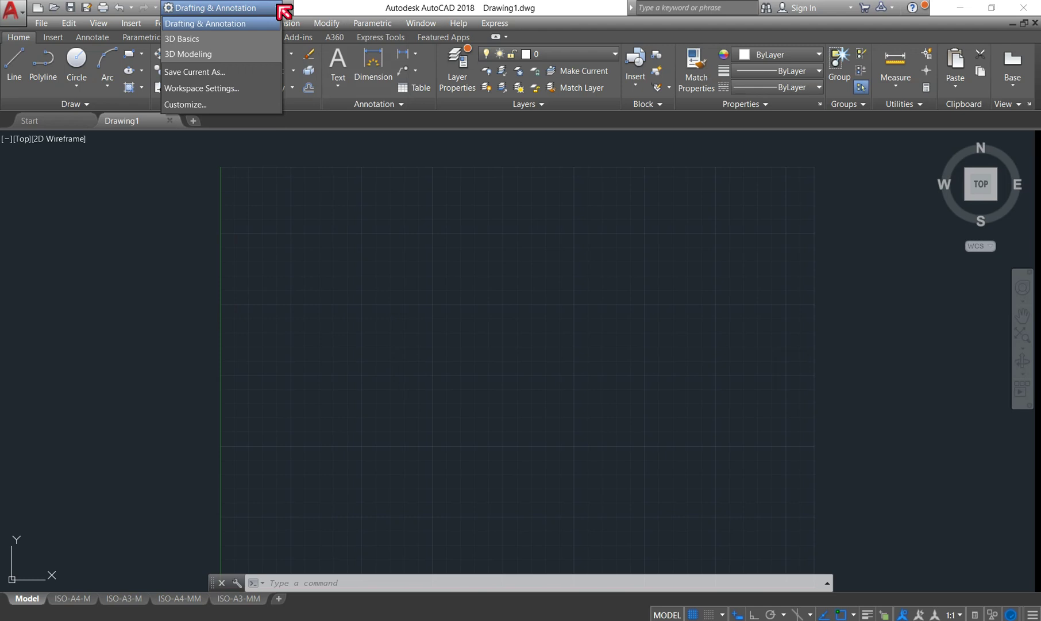
left_click(249, 54)
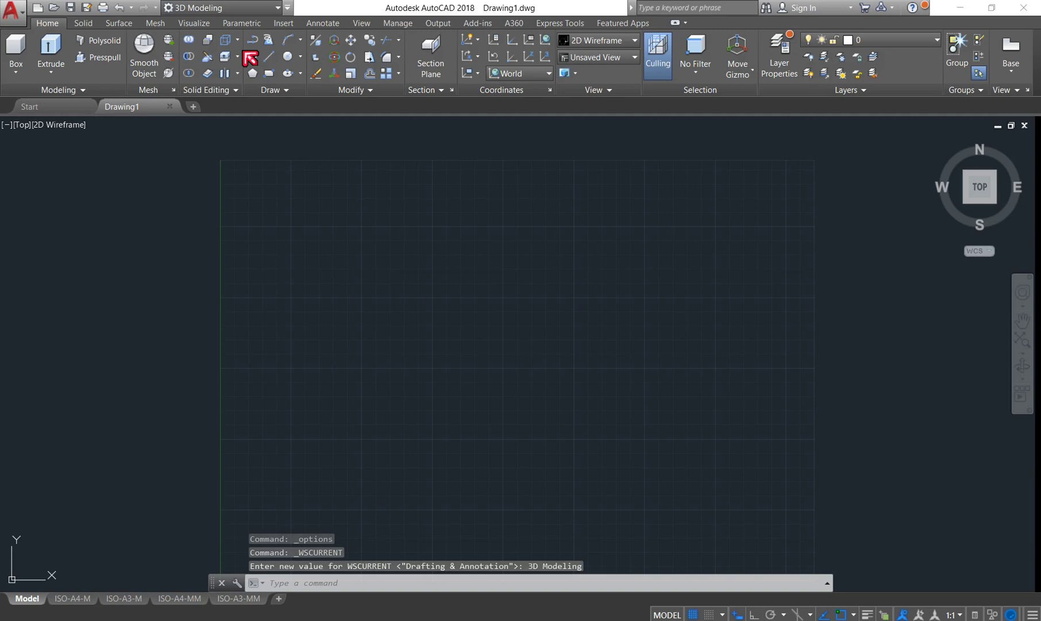
left_click(54, 7)
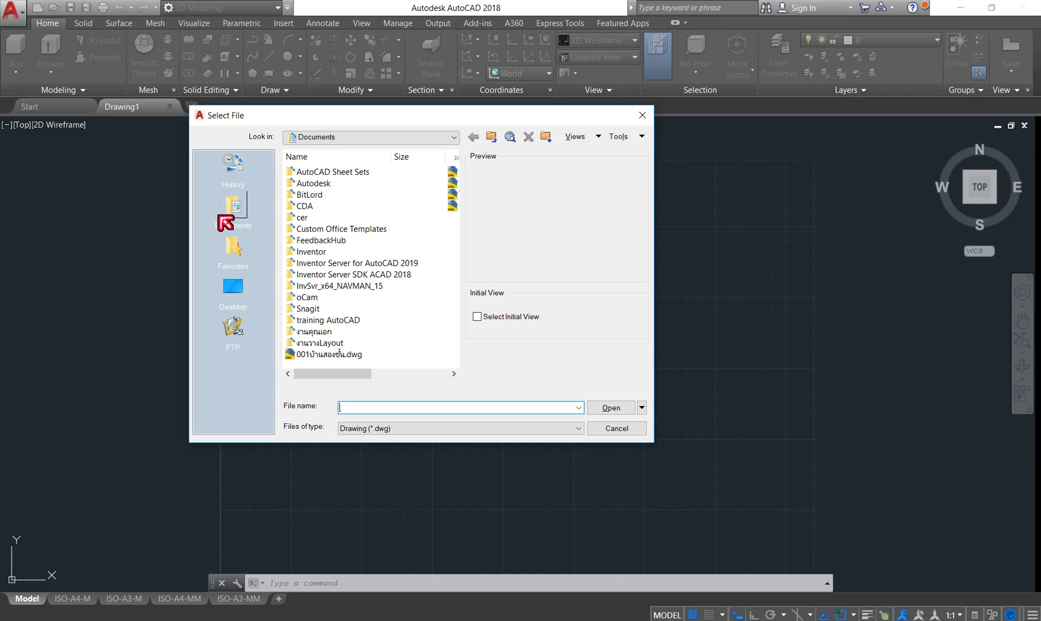
Browse the Look in drives and folders, then close Select File without opening anything
left_click(454, 137)
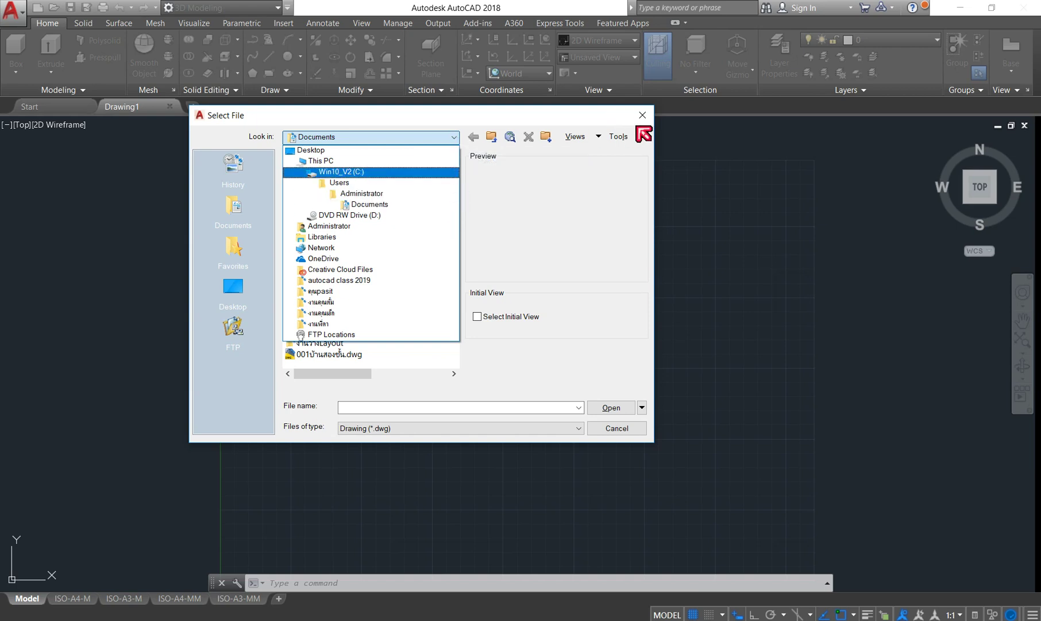
left_click(461, 137)
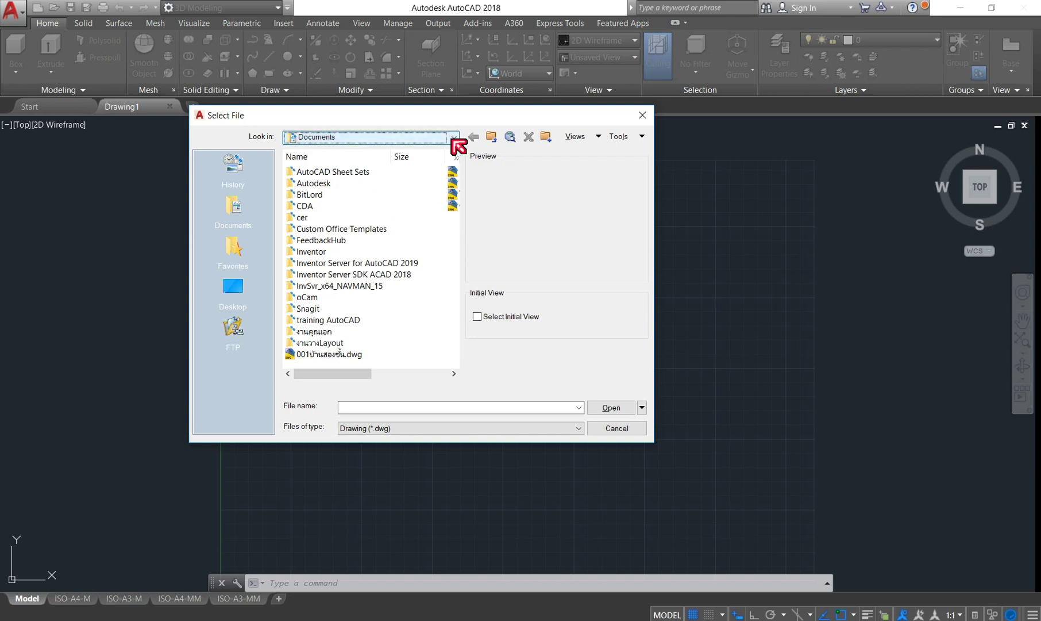
left_click(458, 138)
left_click(646, 113)
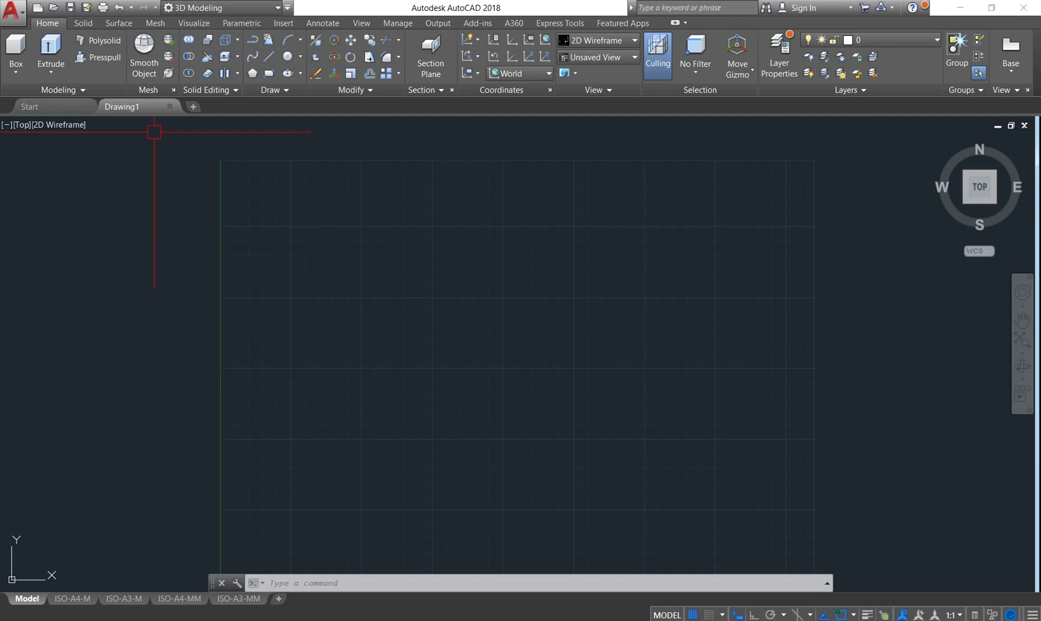
Bring up Select File and set Look in to Local Disk (G:)
left_click(281, 9)
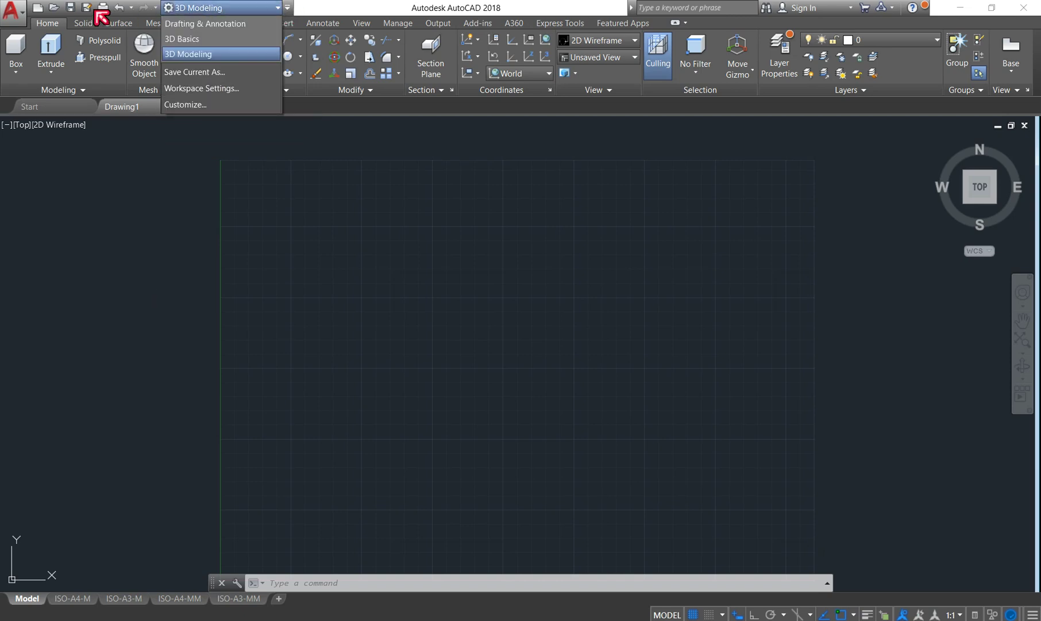
left_click(52, 9)
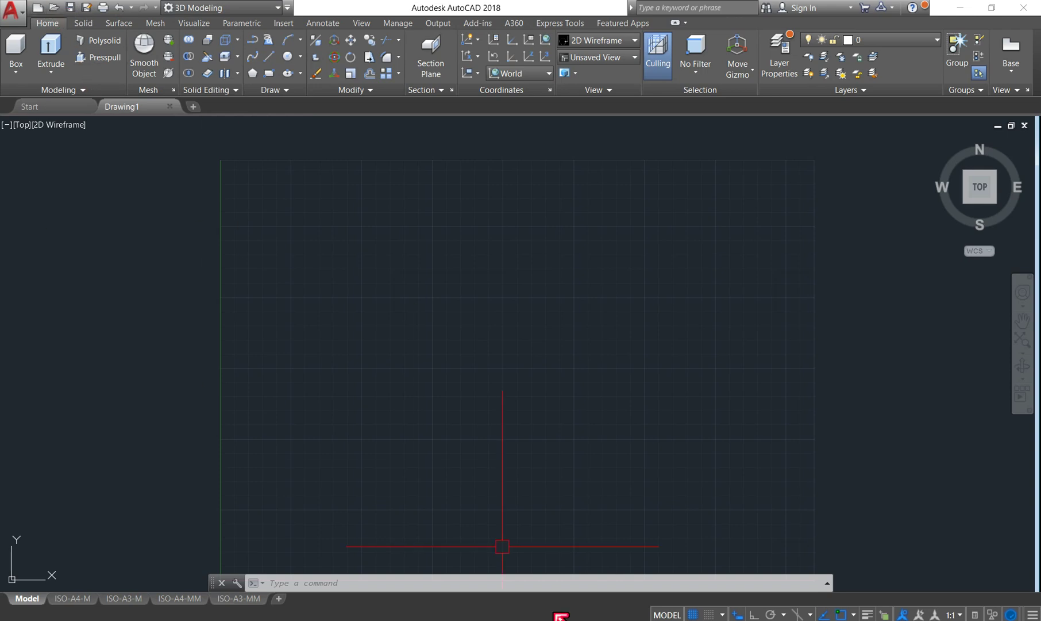
left_click(56, 8)
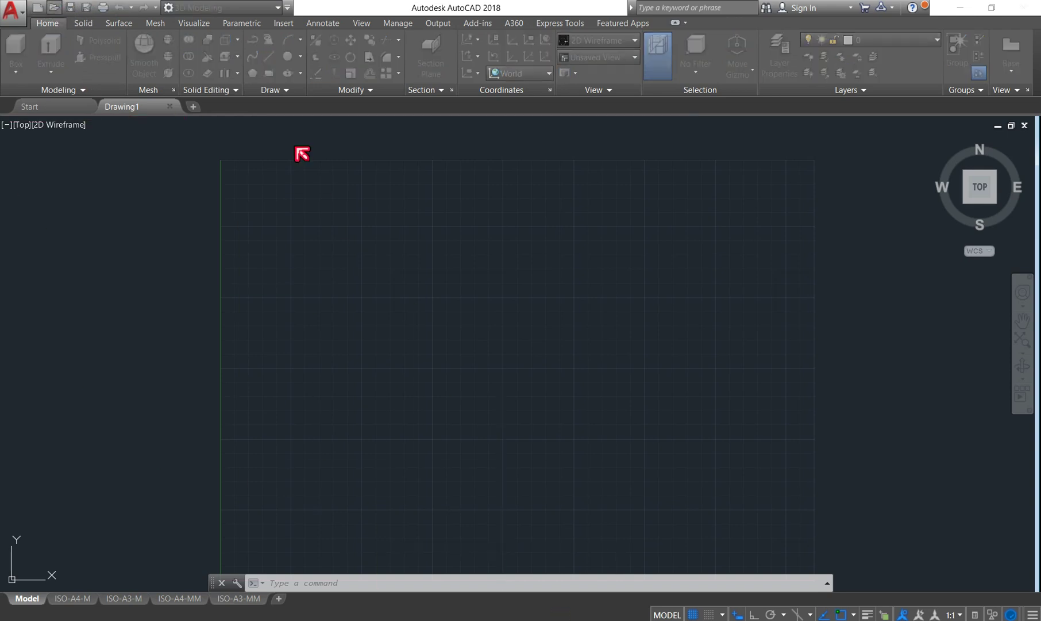
left_click(454, 137)
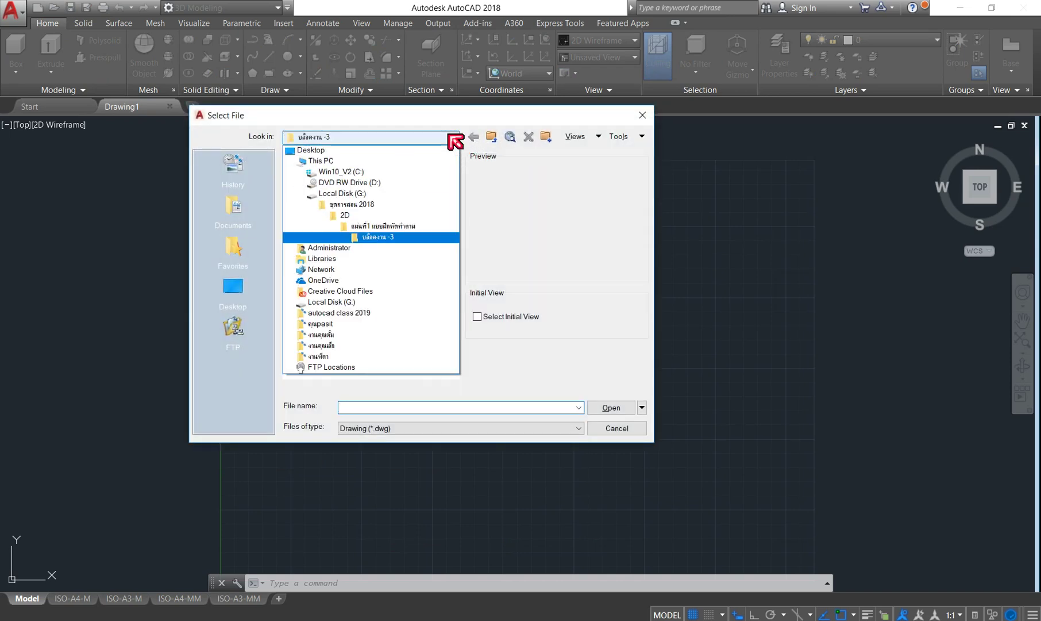
left_click(339, 302)
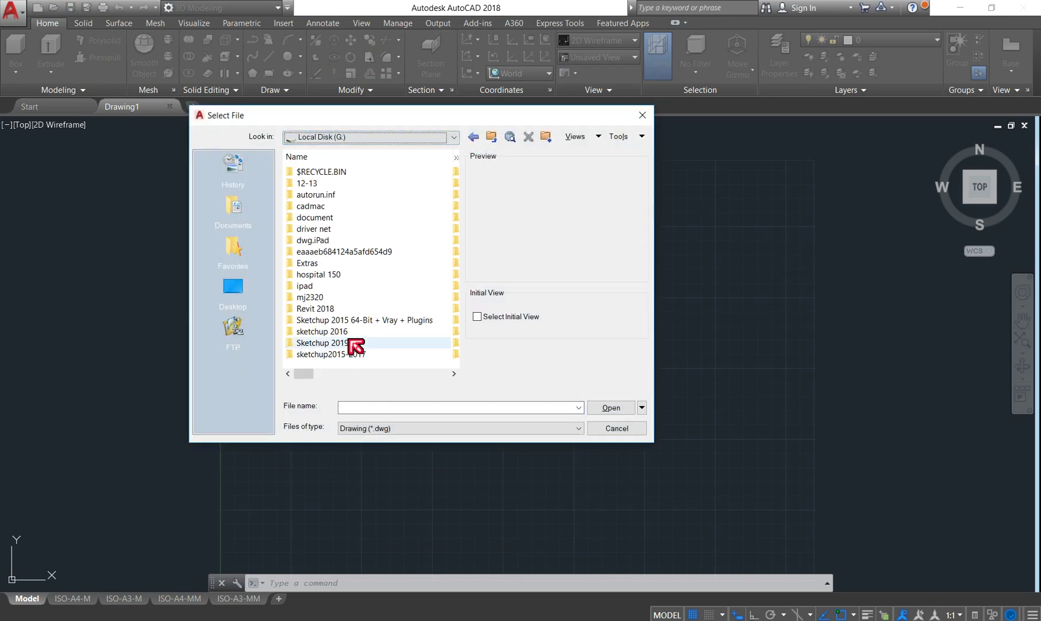
Go through ชุดการสอน 2018 > 3D > แผ่นที่1 > บทเรียนที่ 1 and open 1.1.dwg
scroll(379, 303, "down", 5)
scroll(385, 309, "up", 1)
scroll(384, 309, "up", 2)
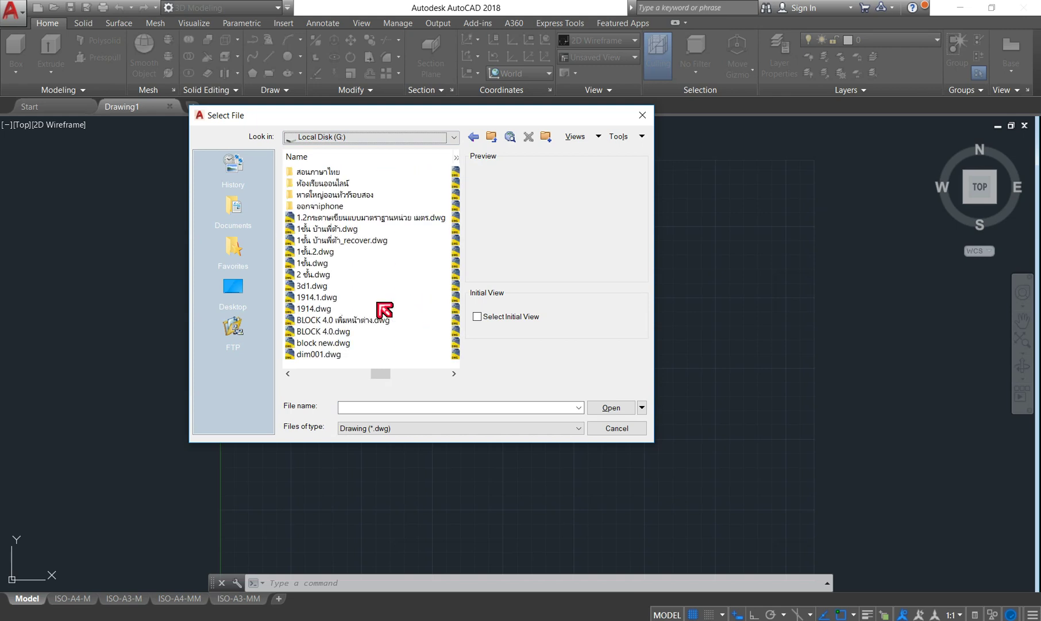
scroll(380, 306, "up", 2)
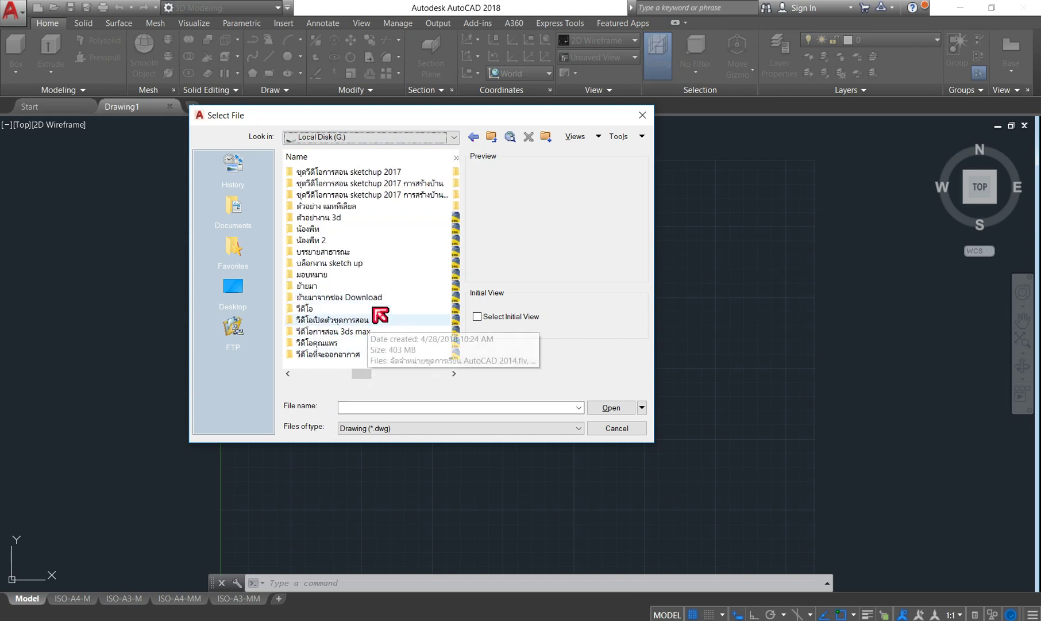
scroll(377, 276, "up", 2)
scroll(373, 273, "up", 2)
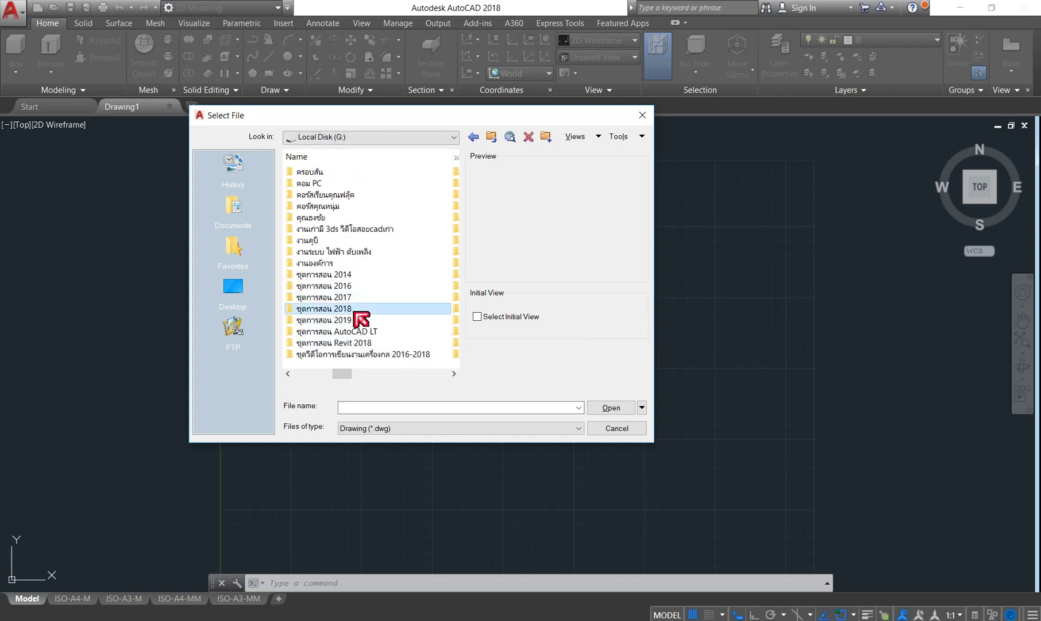
double_click(428, 310)
double_click(324, 183)
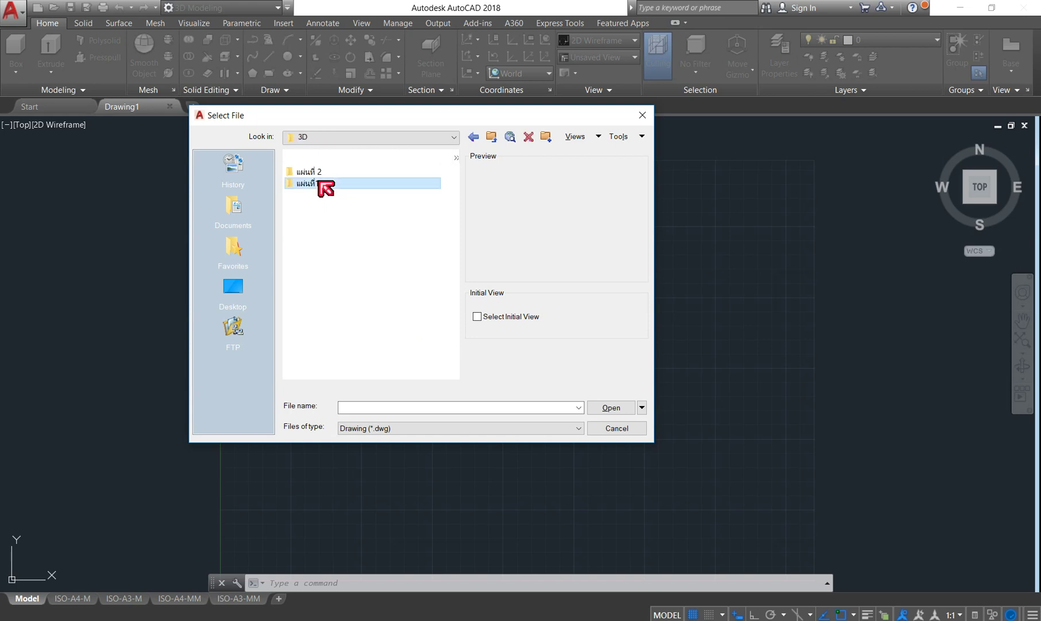
double_click(321, 182)
double_click(321, 263)
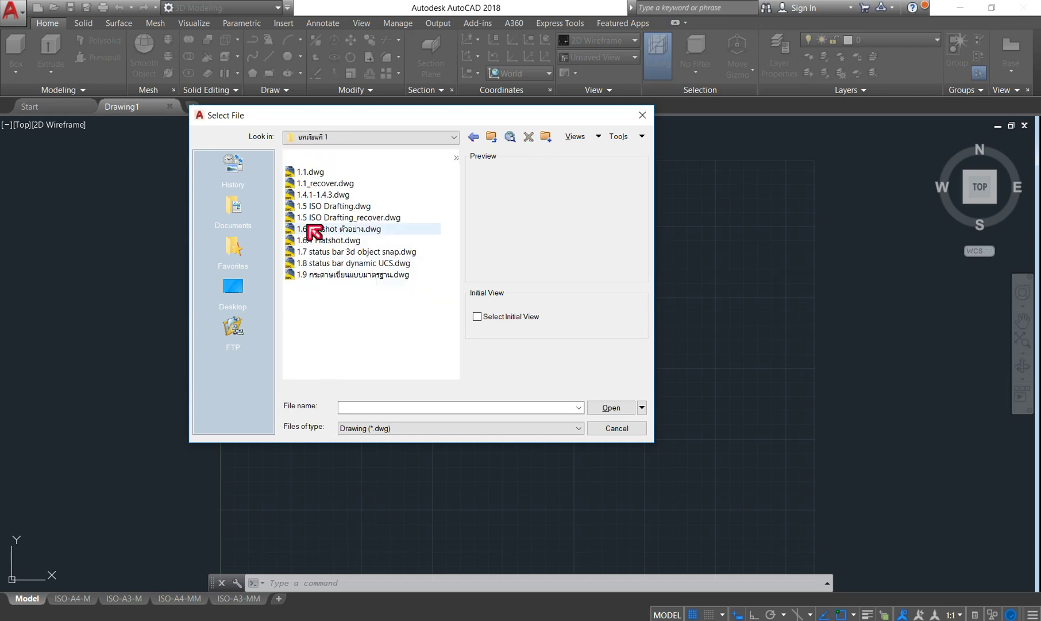
double_click(311, 172)
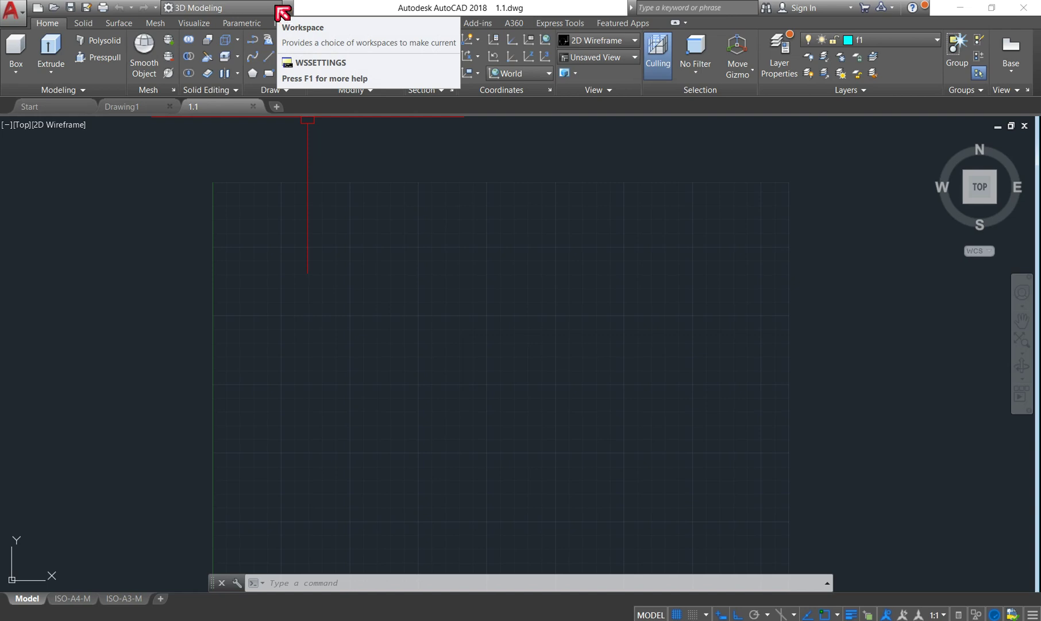
Show the Workspace dropdown list on the Quick Access Toolbar for 1.1.dwg
left_click(277, 7)
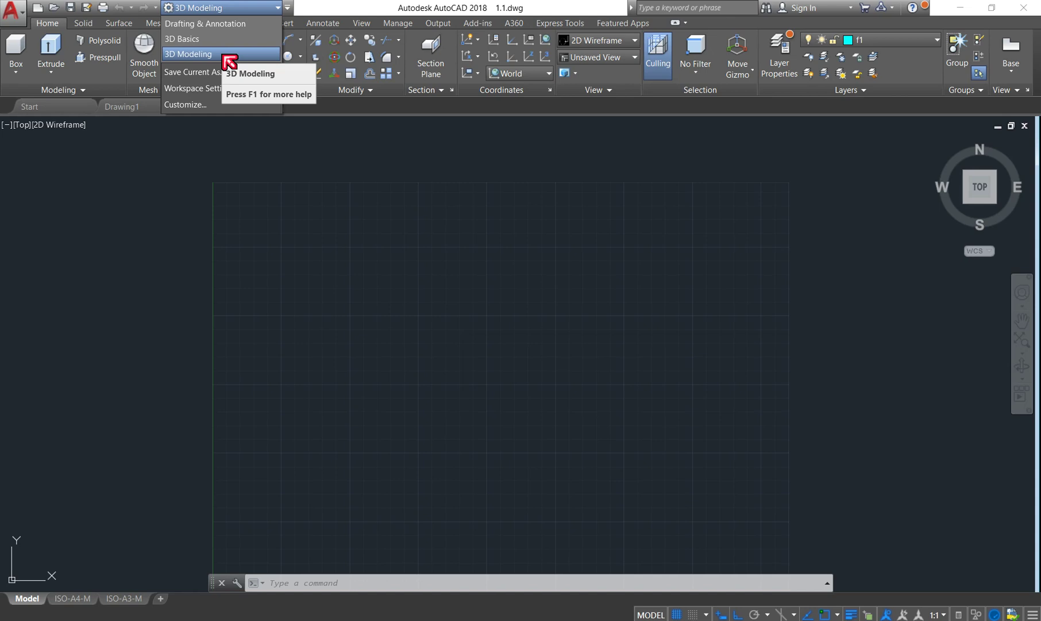
Pick 3D Modeling from the workspace list and show the quick access toolbar customization options
left_click(225, 56)
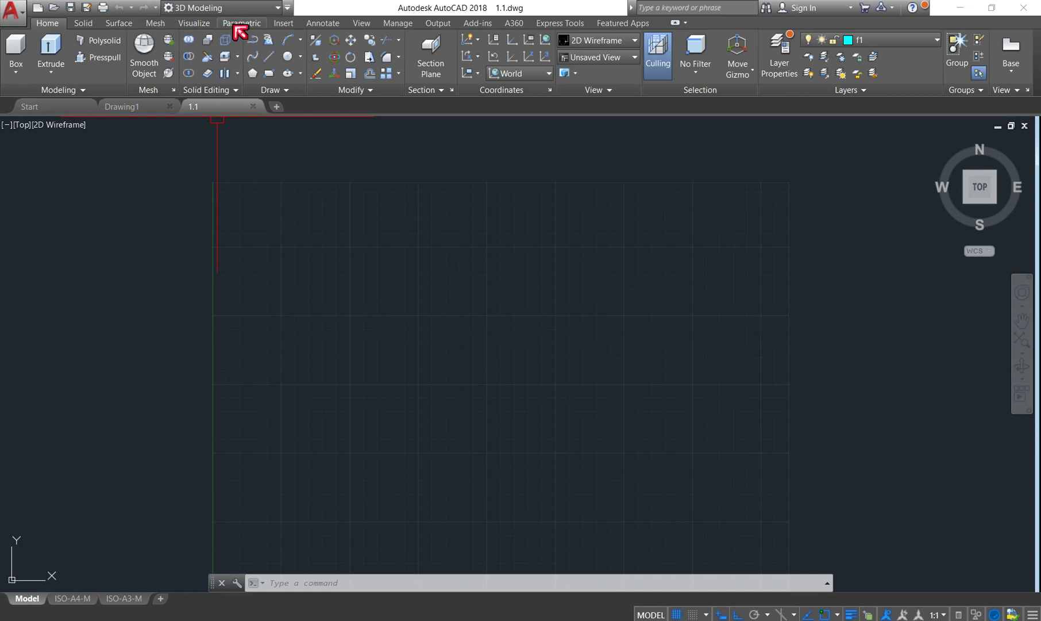
left_click(286, 8)
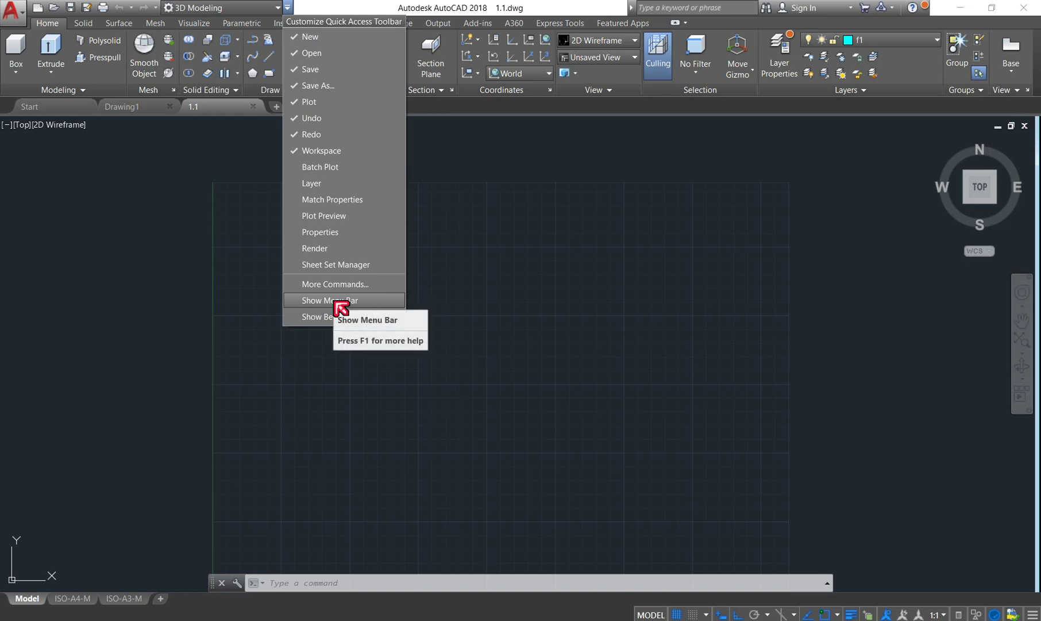
Show the classic menu bar, then make Drafting & Annotation the current workspace instead of 3D Modeling
left_click(336, 302)
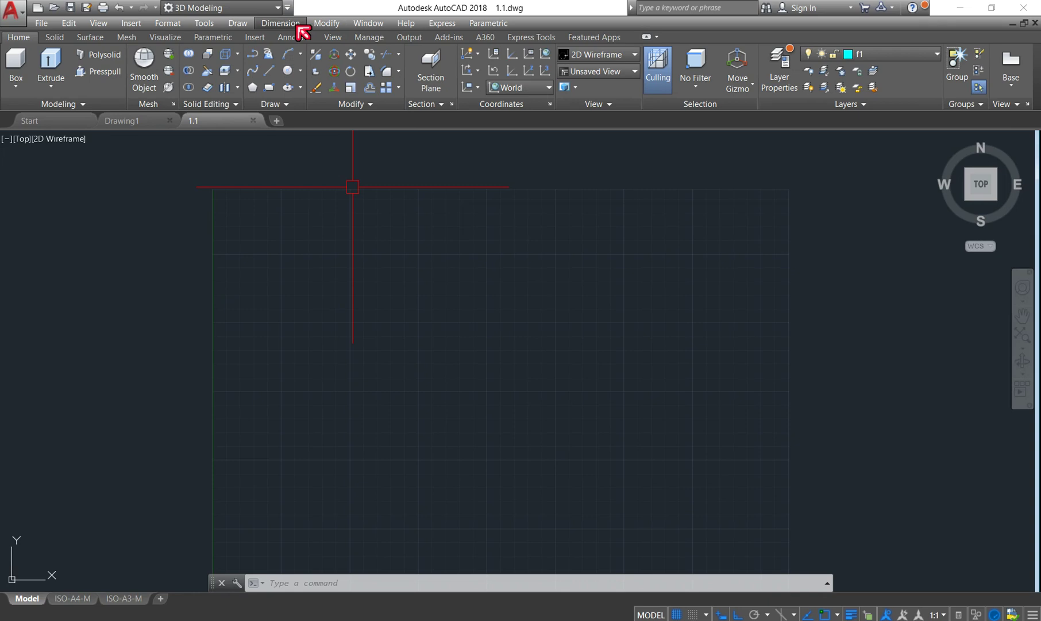
left_click(278, 8)
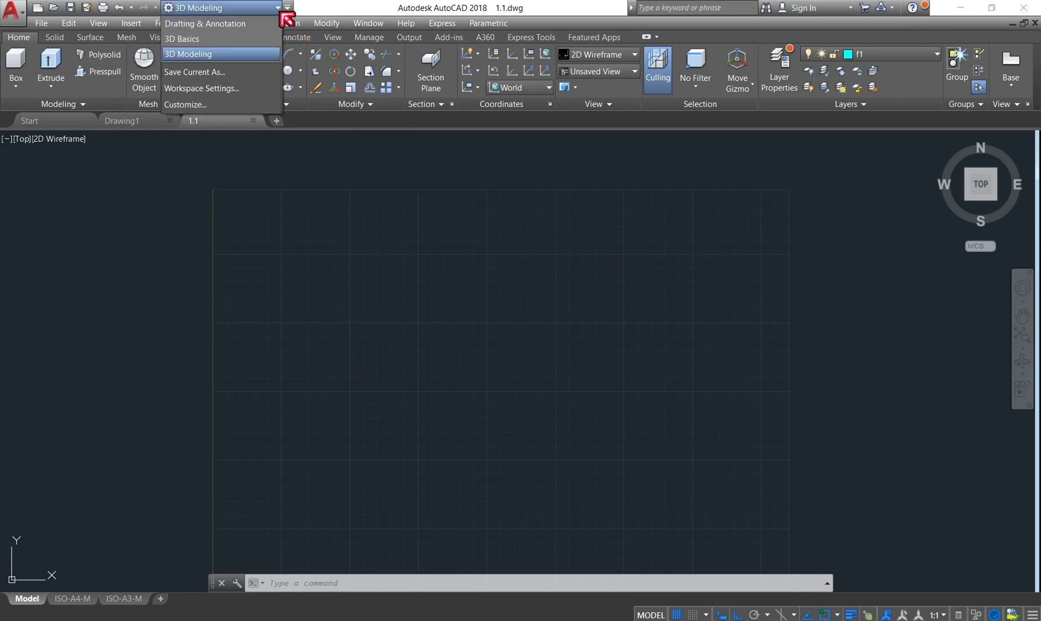
left_click(230, 25)
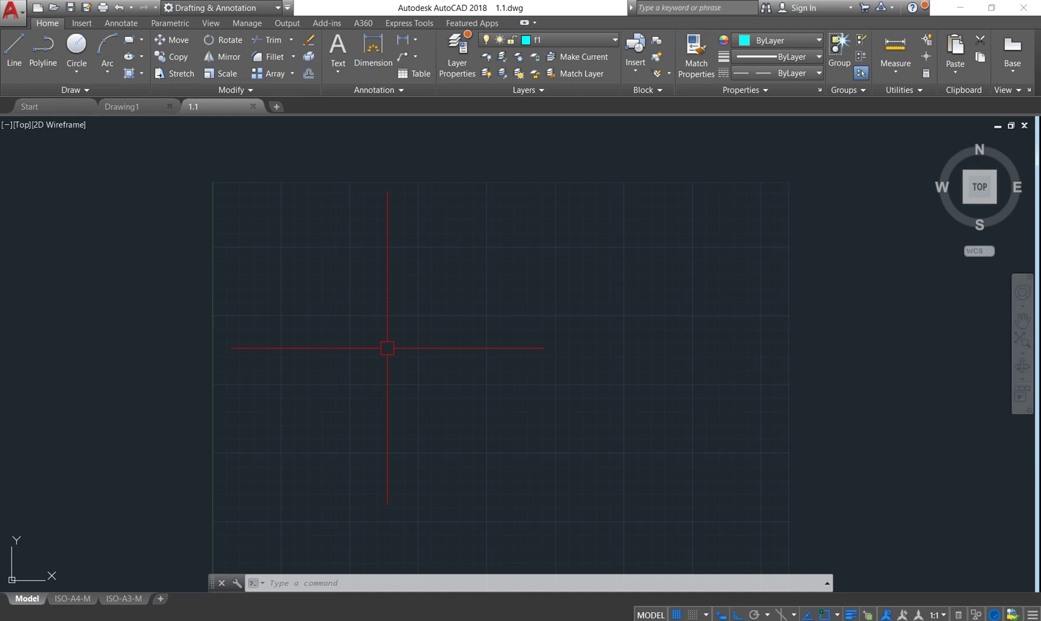
left_click(278, 7)
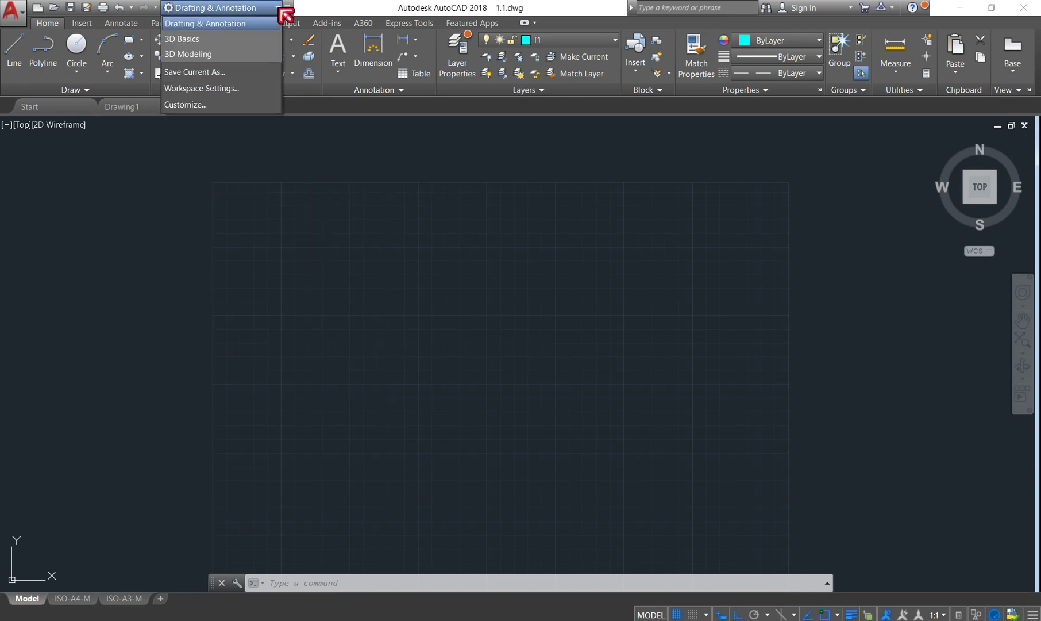
Make 3D Modeling the current workspace again and show the classic menu bar
left_click(190, 56)
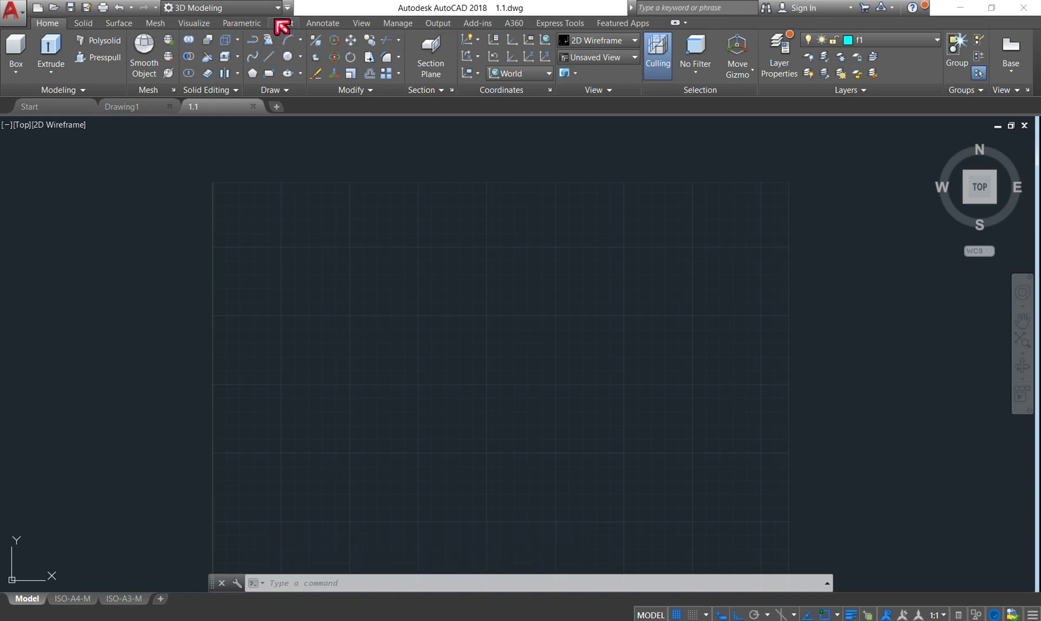
left_click(288, 8)
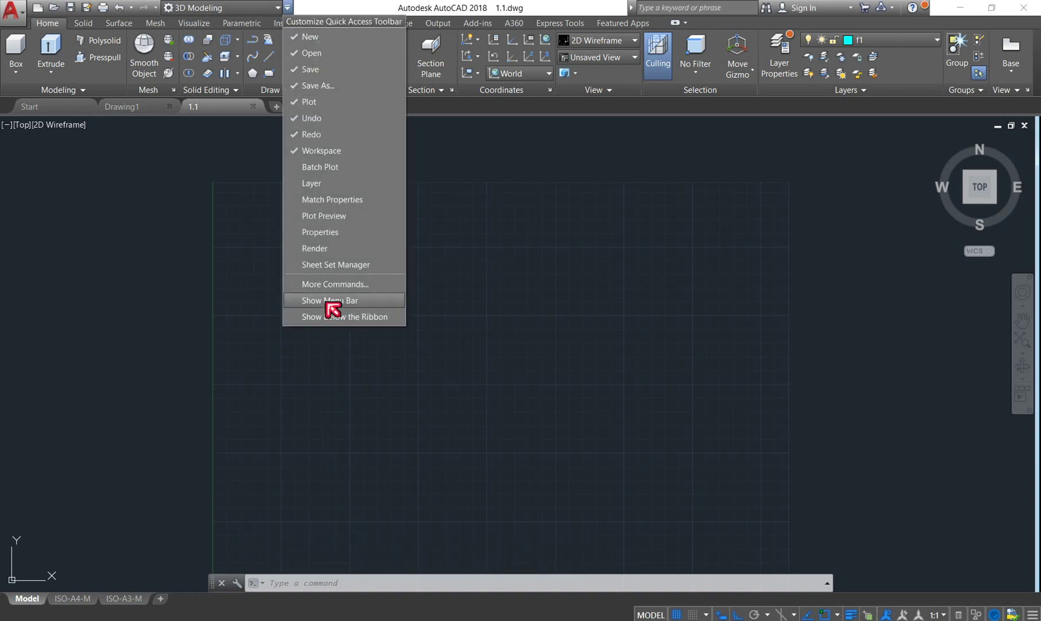
left_click(332, 301)
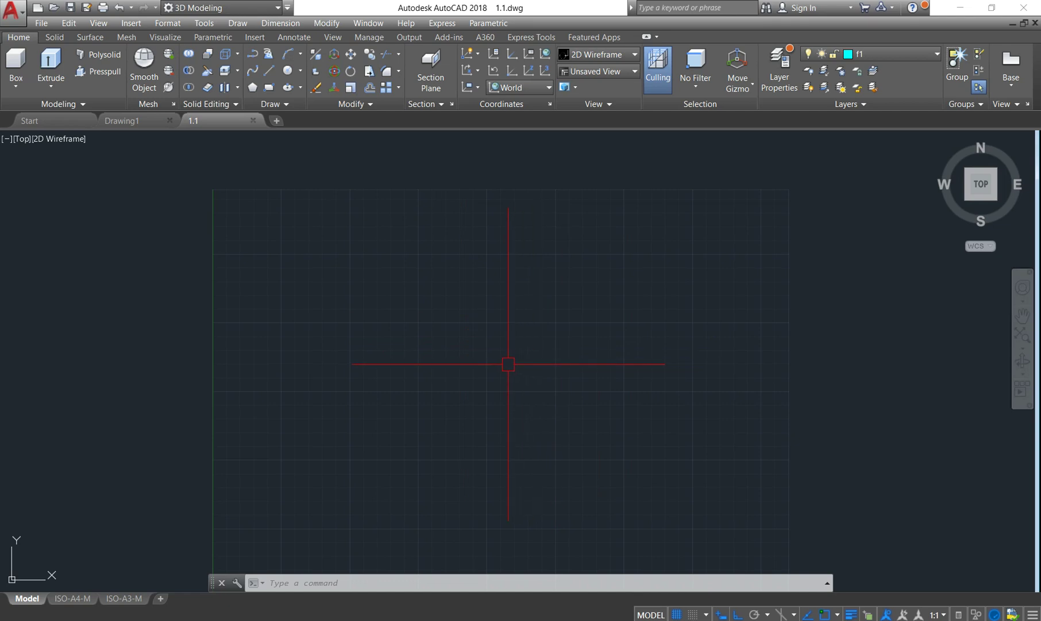
Open Options from the drawing-area shortcut menu and select the crosshair size value on the Display page
right_click(508, 363)
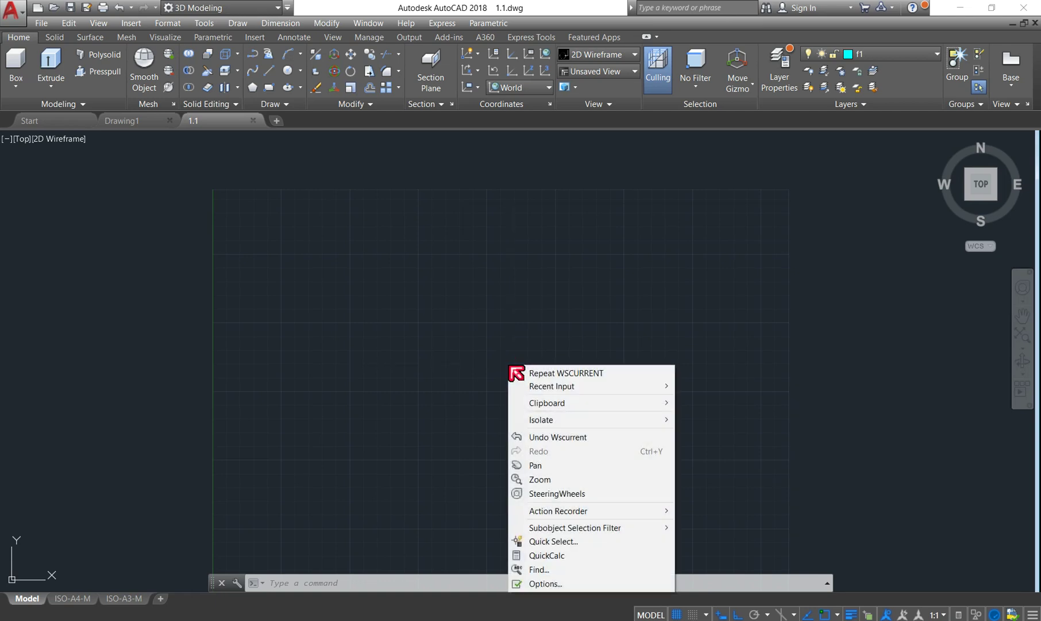
left_click(547, 584)
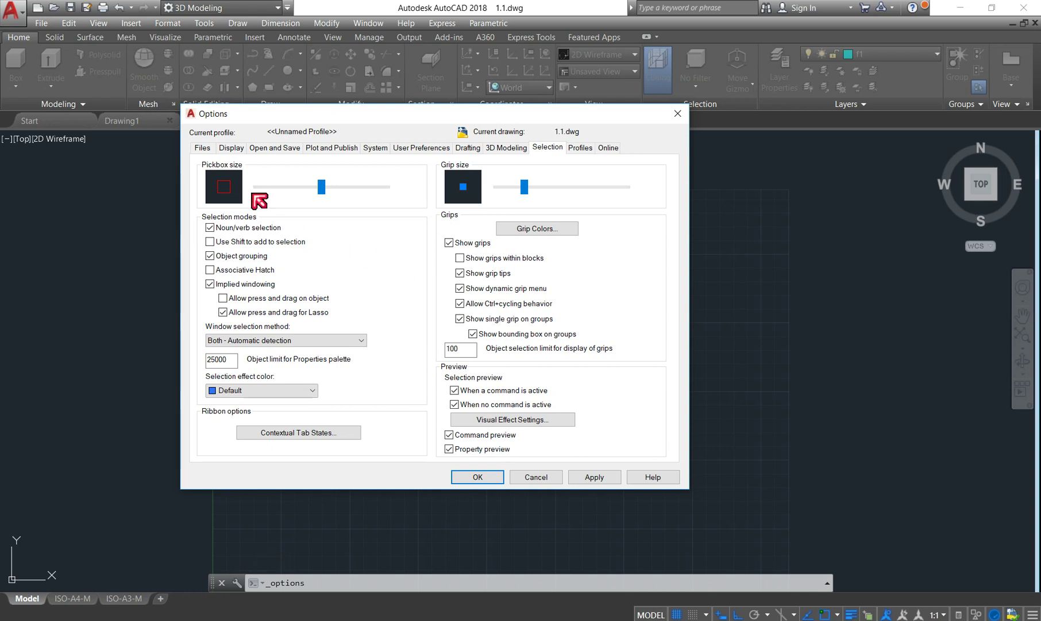
left_click(236, 154)
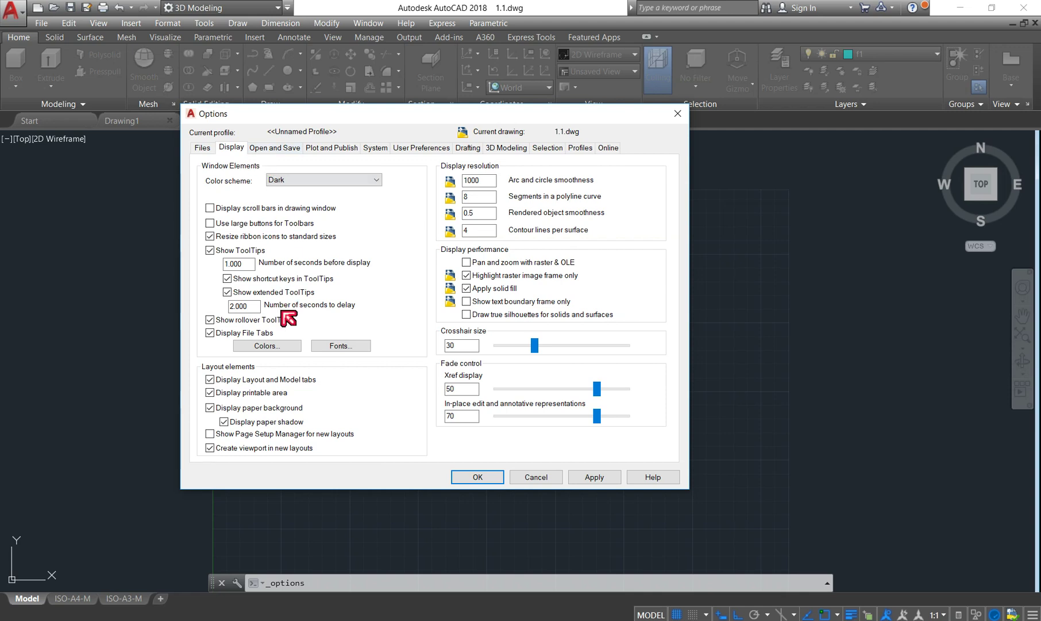
left_click(462, 348)
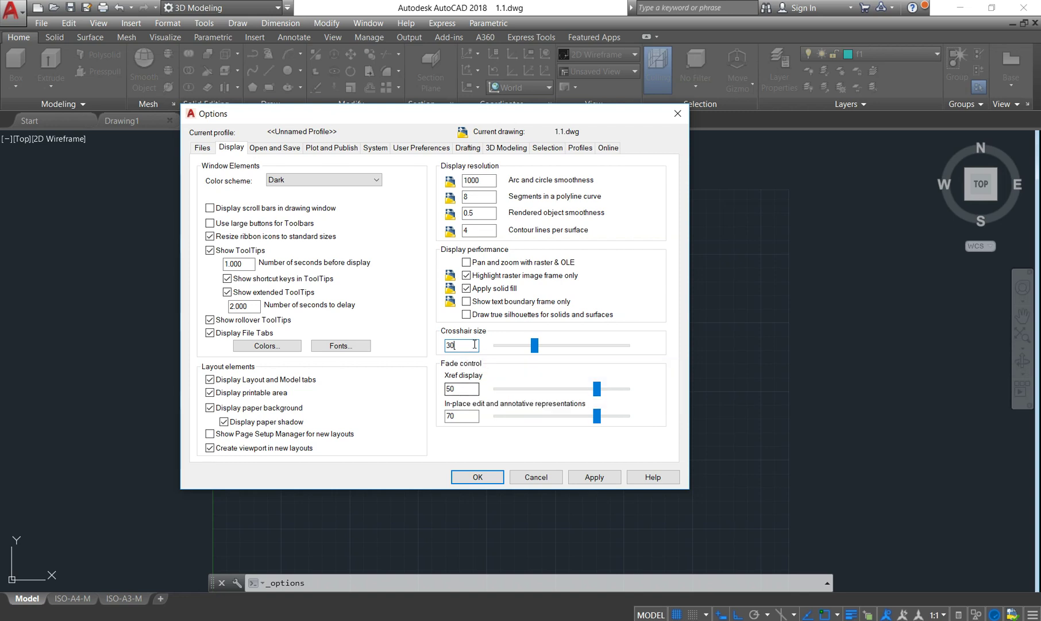
left_click(547, 148)
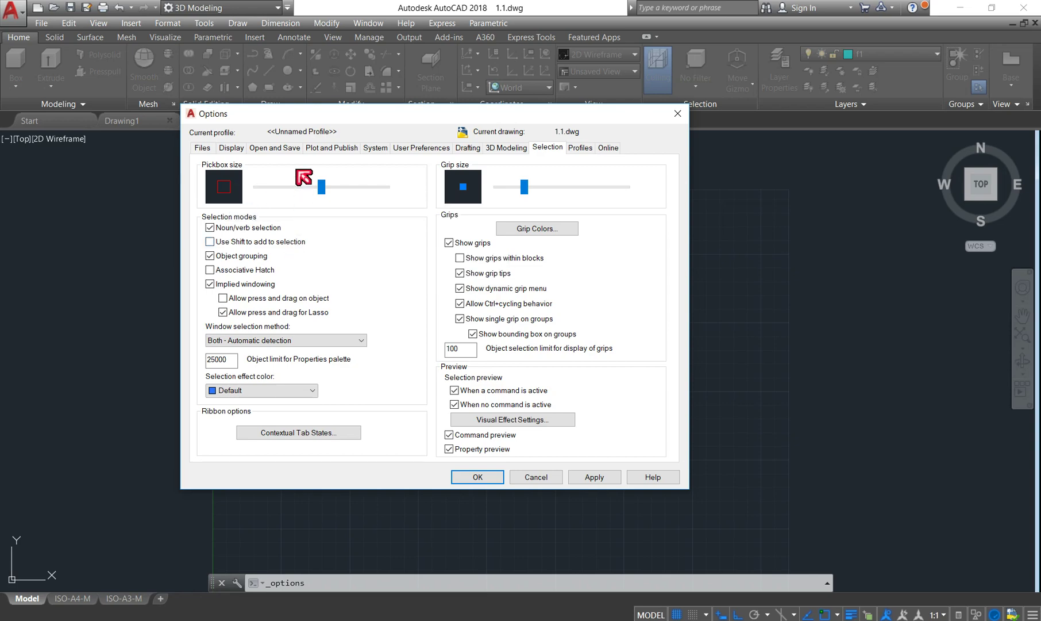
left_click(230, 149)
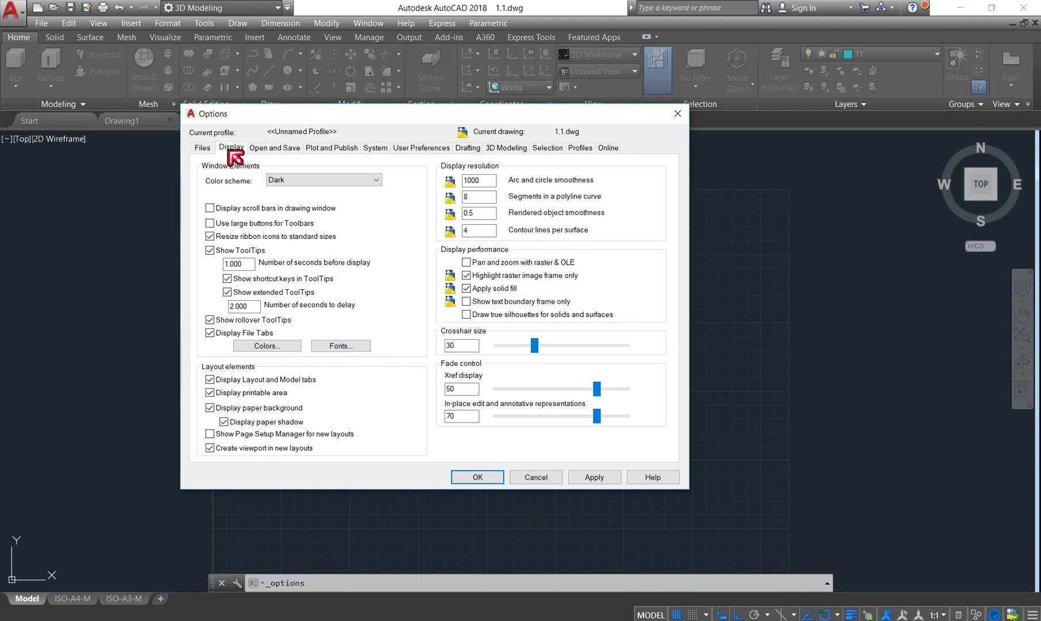
Set the 2D model space crosshairs to red in Drawing Window Colors and apply
left_click(280, 346)
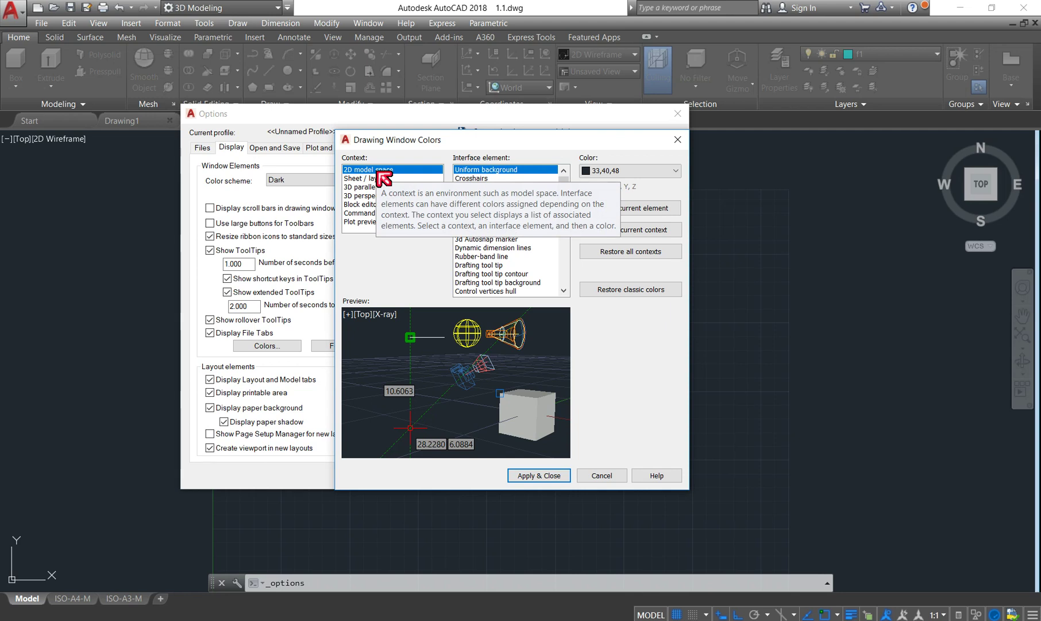
left_click(476, 179)
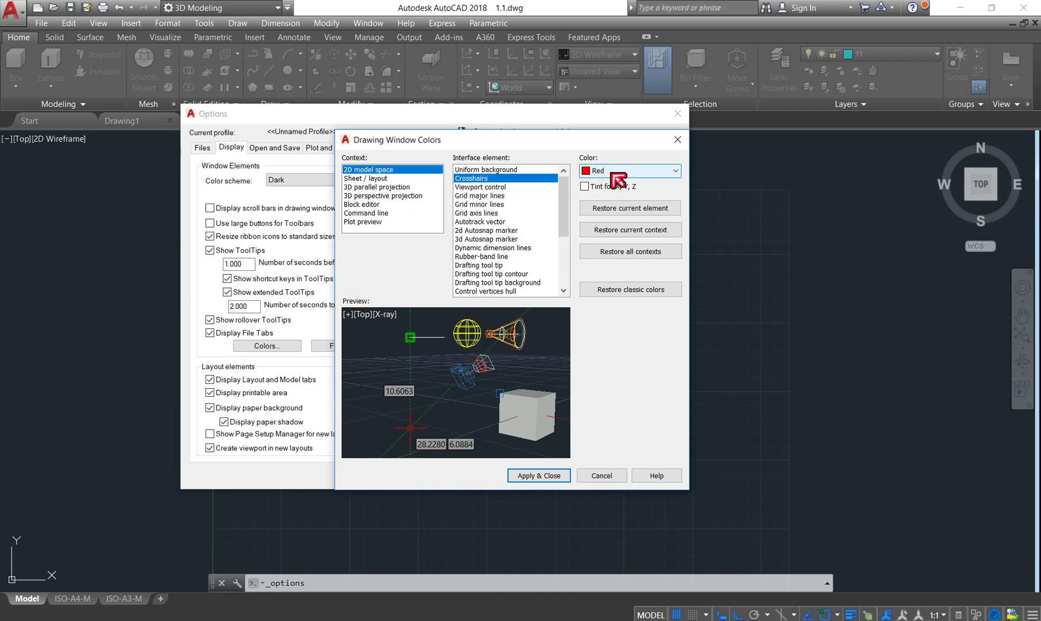
left_click(539, 475)
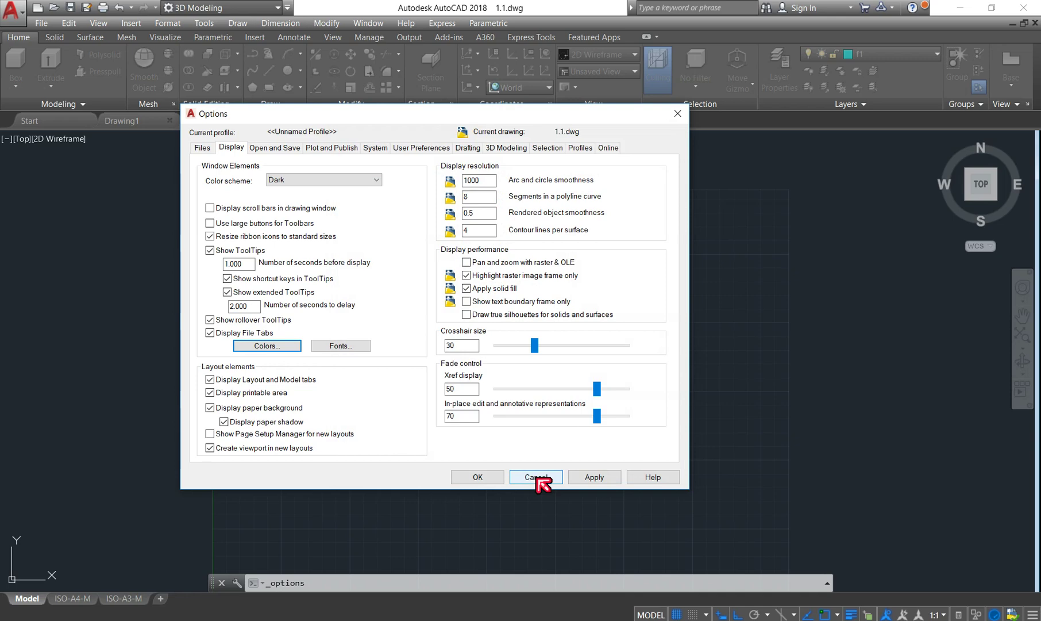
Keep the Save as format at AutoCAD 2000/LT2000 Drawing (*.dwg), then view the Files page
left_click(268, 148)
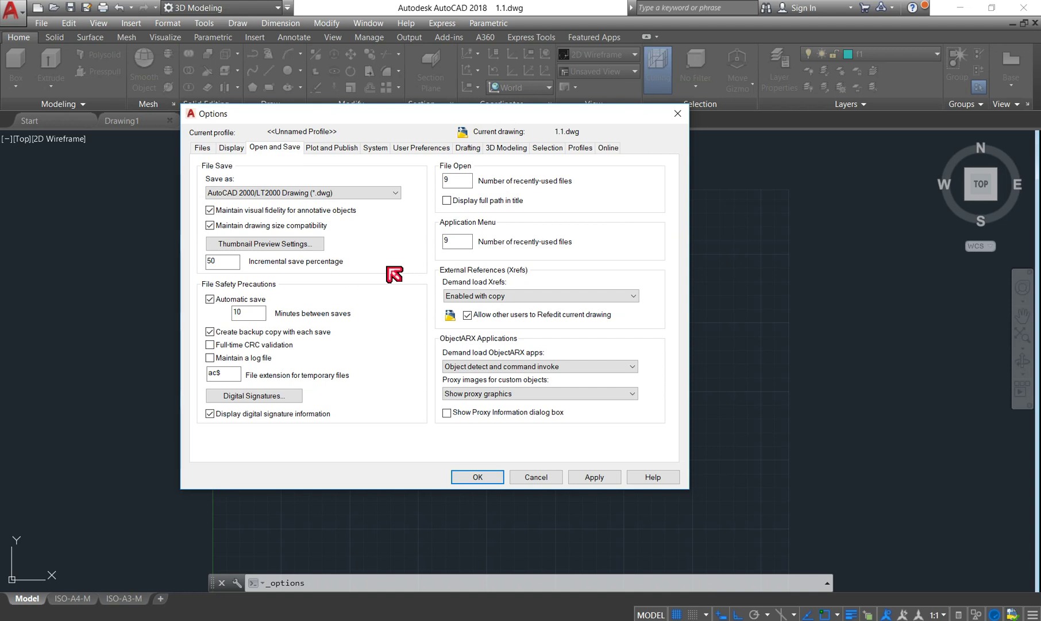
left_click(337, 196)
left_click(333, 194)
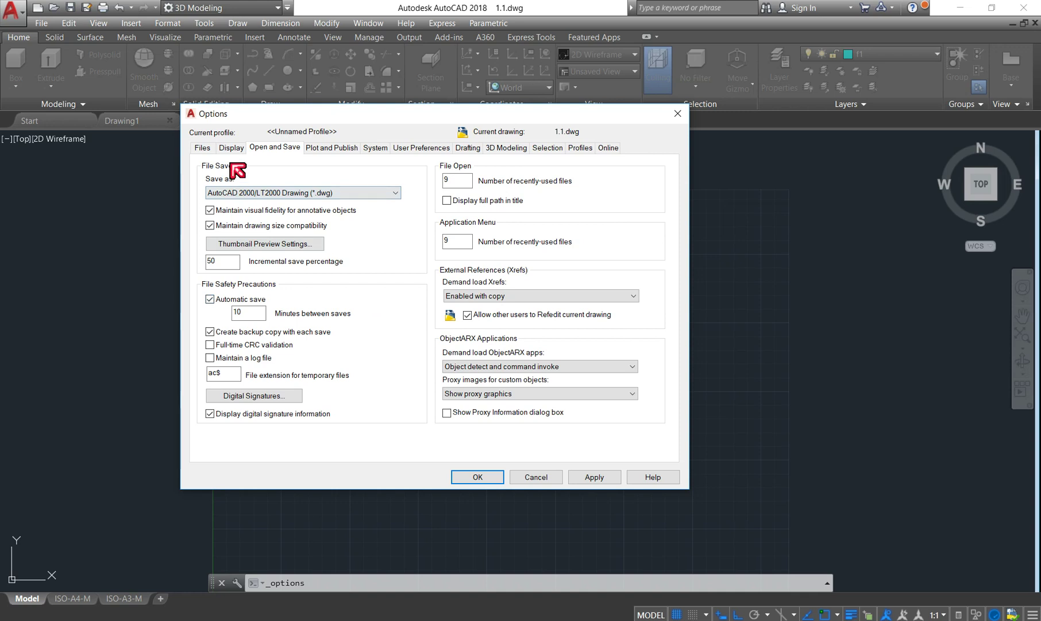
left_click(202, 151)
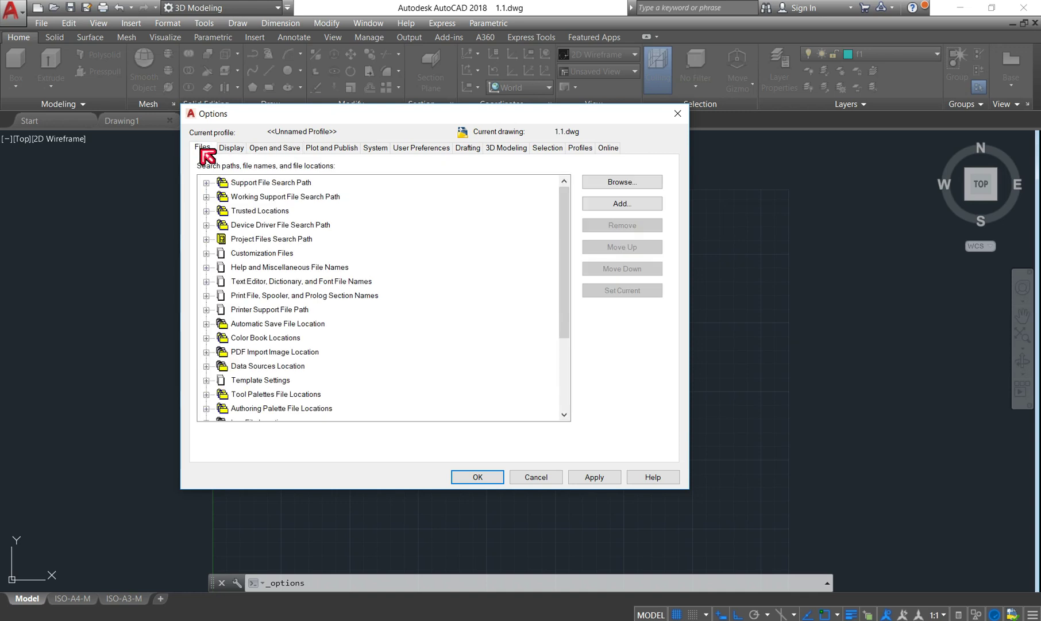
Expand Template Settings to show the QNEW default template file, then apply the options
double_click(266, 381)
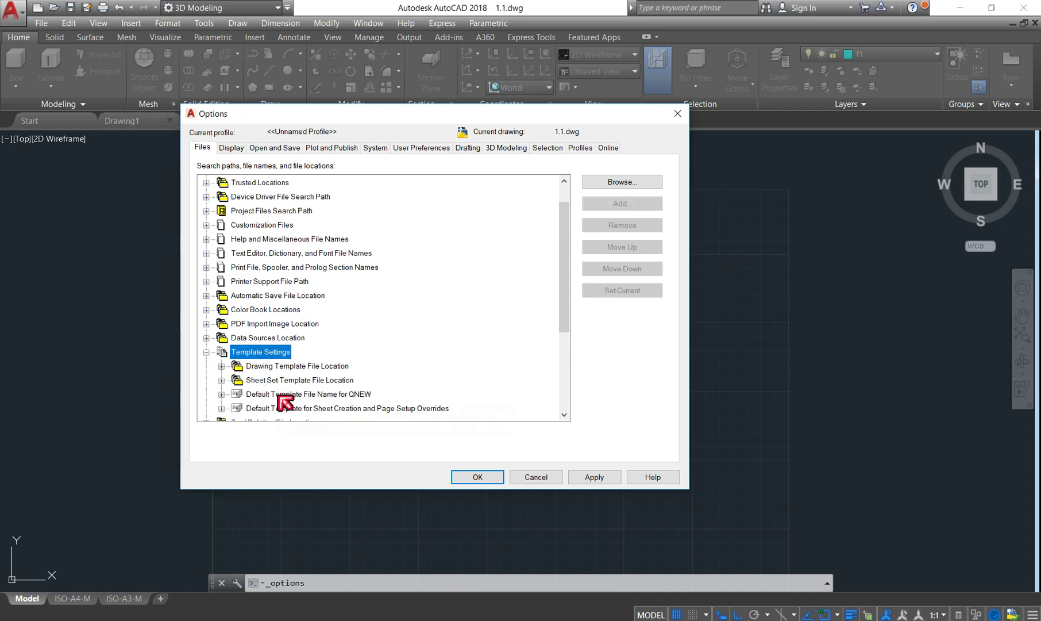
double_click(281, 395)
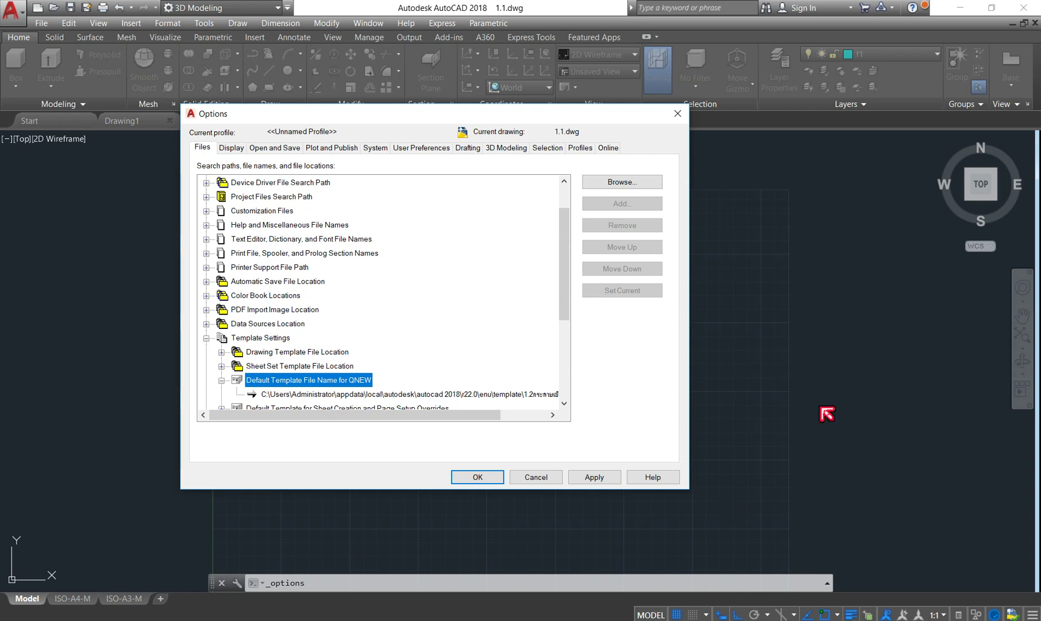
left_click(588, 477)
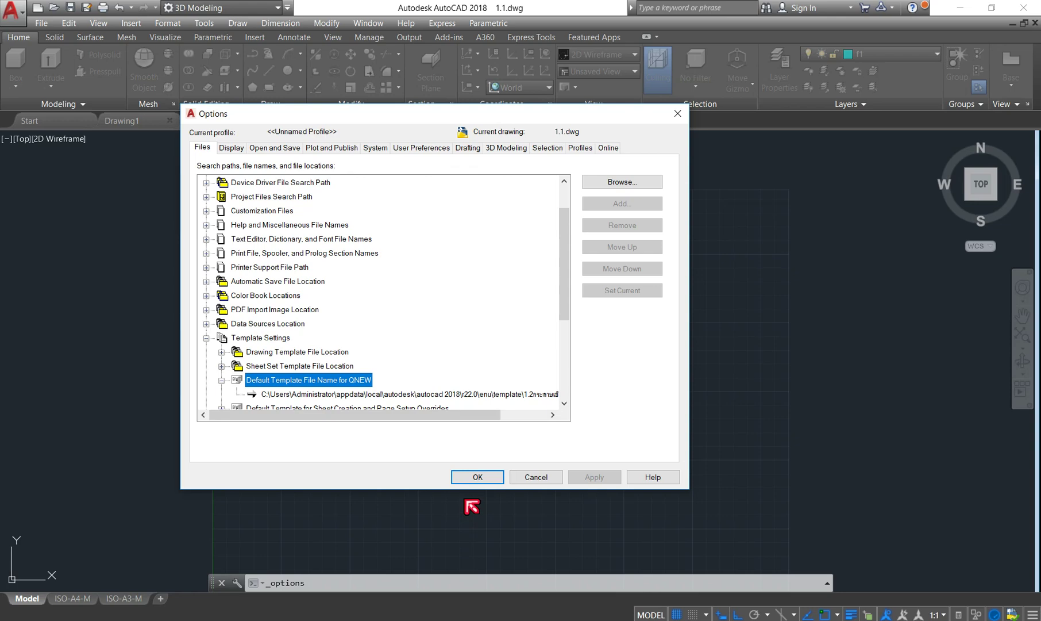
Close Options with OK, dock the command line along the bottom, then float it again
left_click(476, 479)
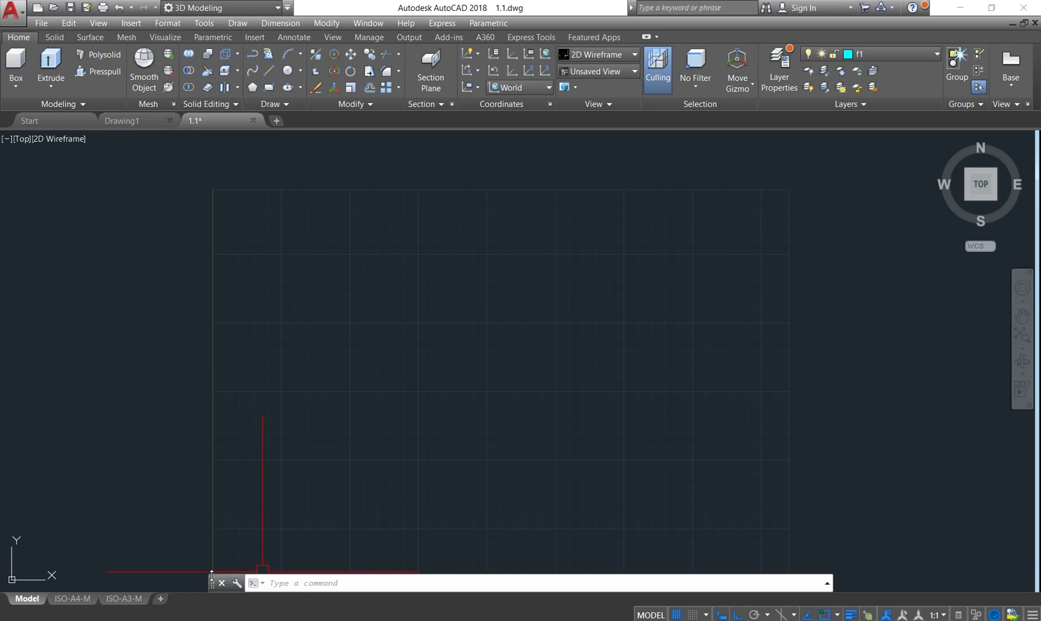
left_click_drag(214, 585, 216, 599)
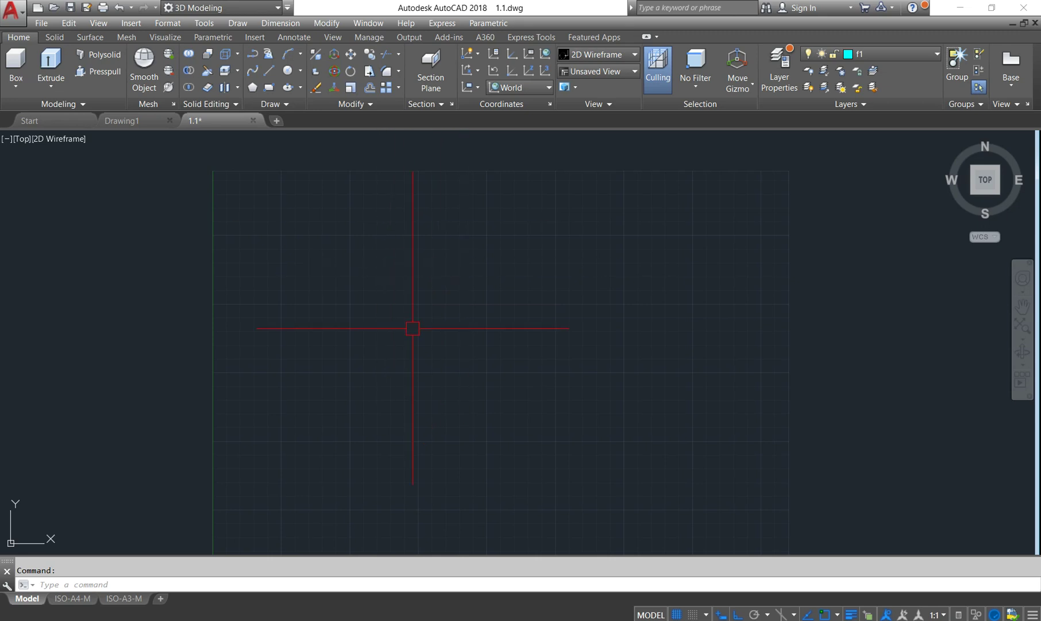
left_click_drag(7, 561, 267, 477)
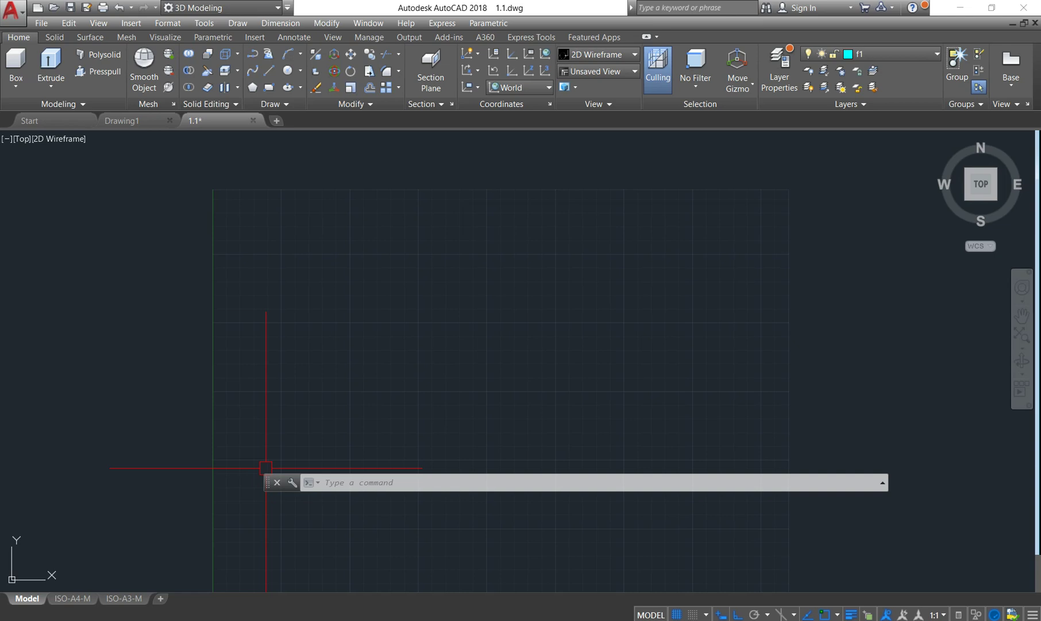
Close the floating command line and confirm Yes in the Close Window prompt
left_click(277, 482)
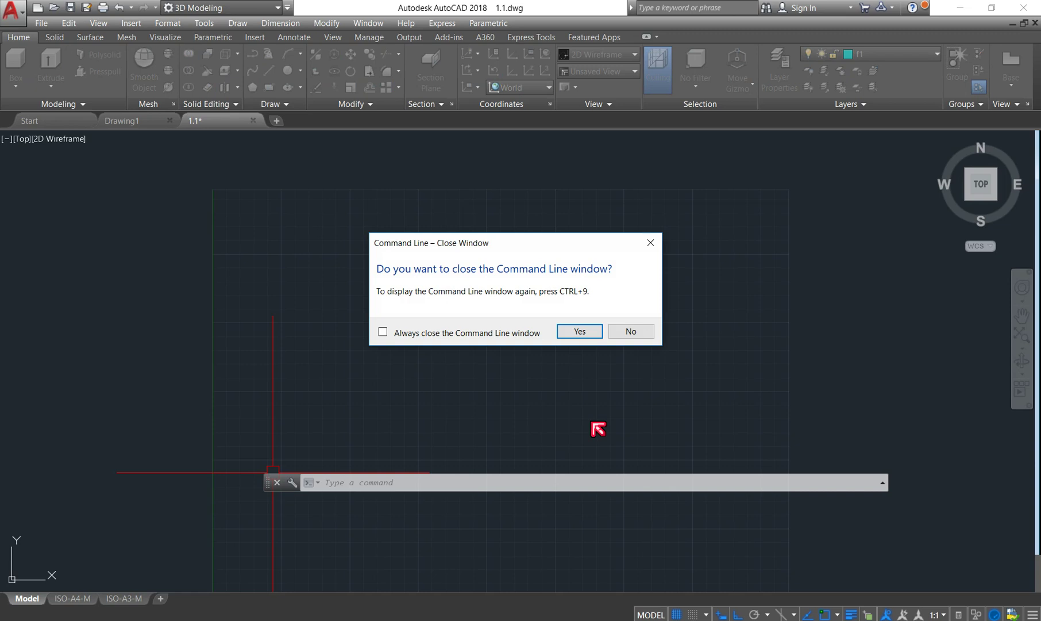
left_click(584, 333)
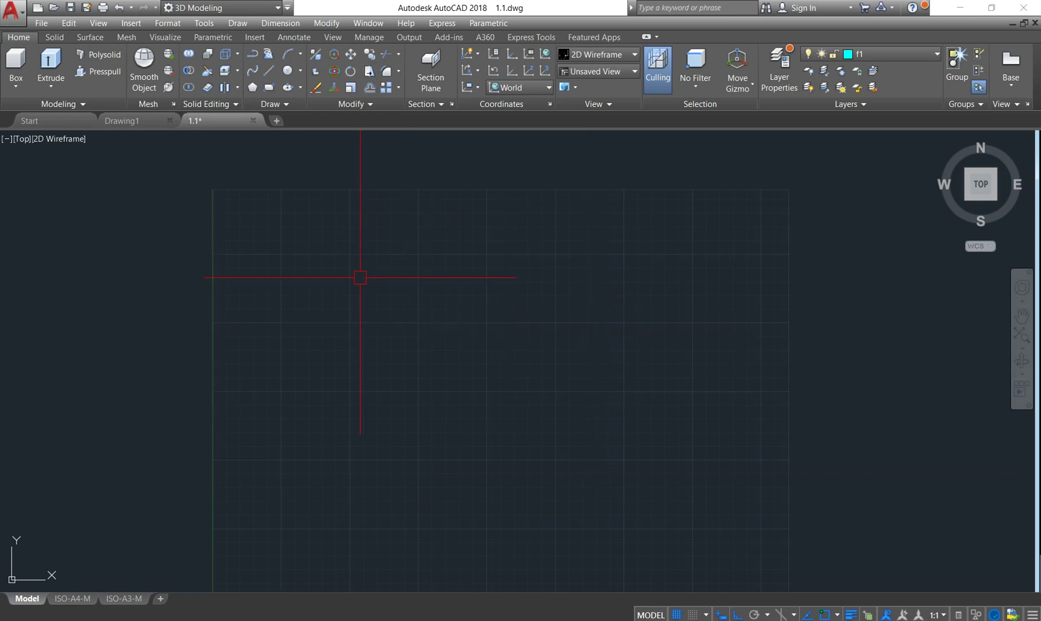
Restore the hidden command line as a floating window with Ctrl+9
left_click(205, 24)
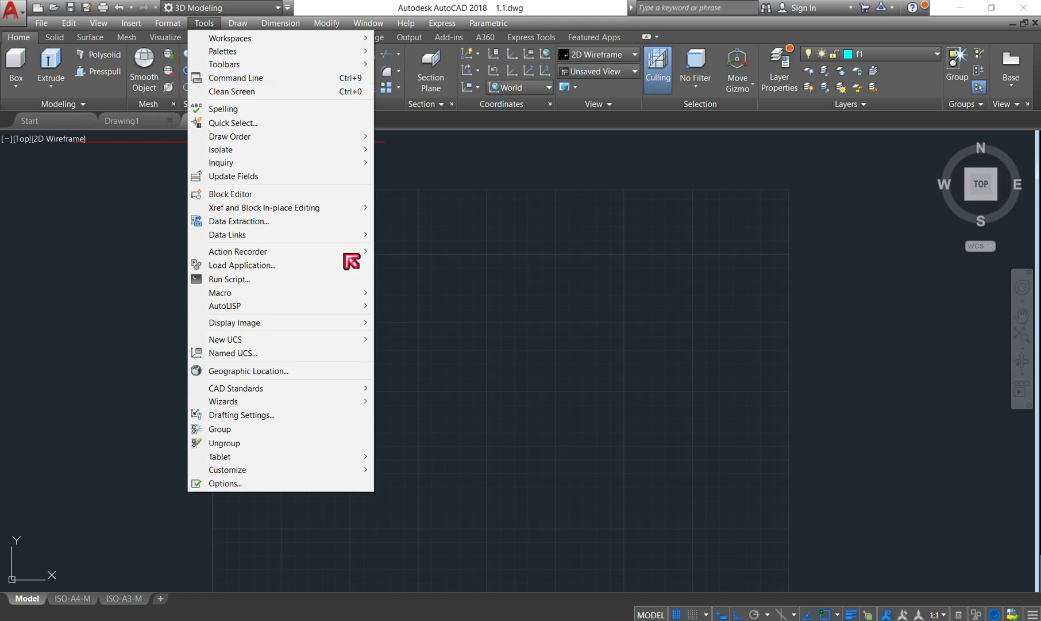
left_click(569, 338)
left_click(536, 368)
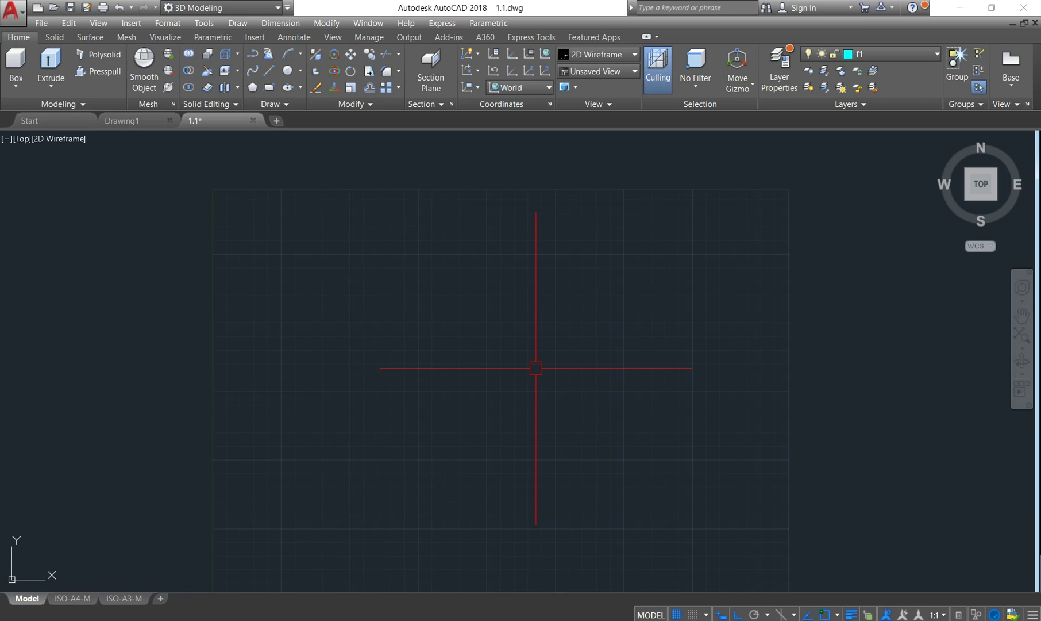
key("ctrl+9")
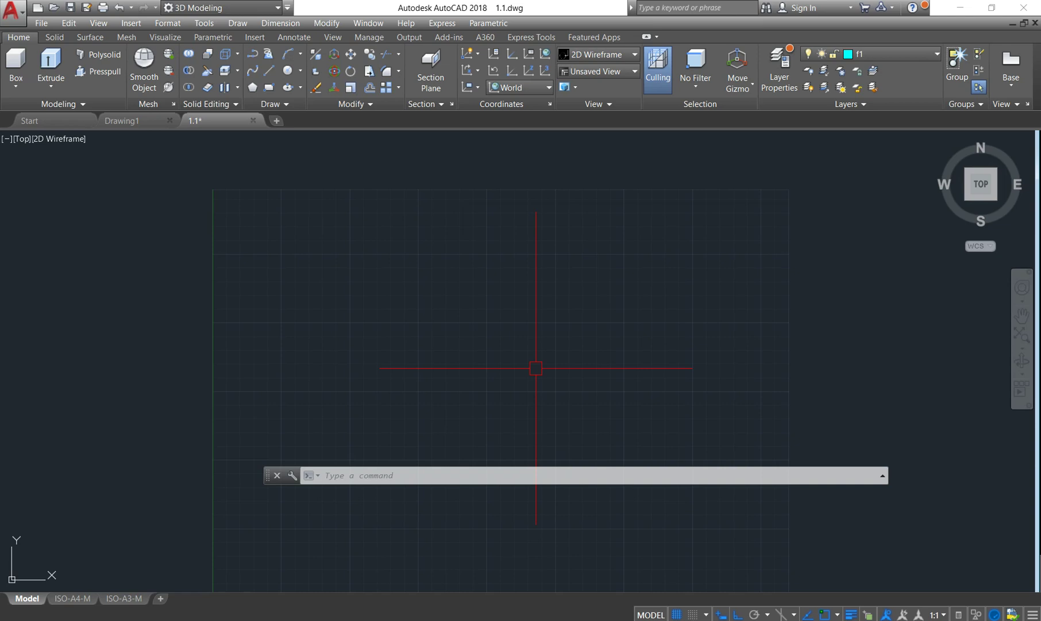
Drag the floating command line to the bottom edge to dock it full-width
left_click(204, 23)
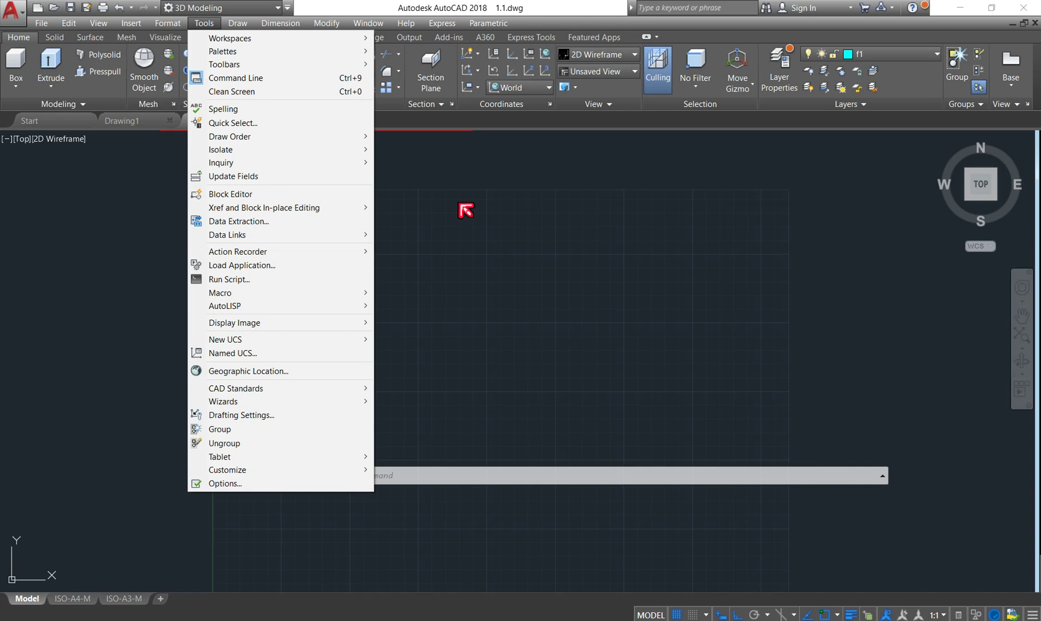
left_click(486, 235)
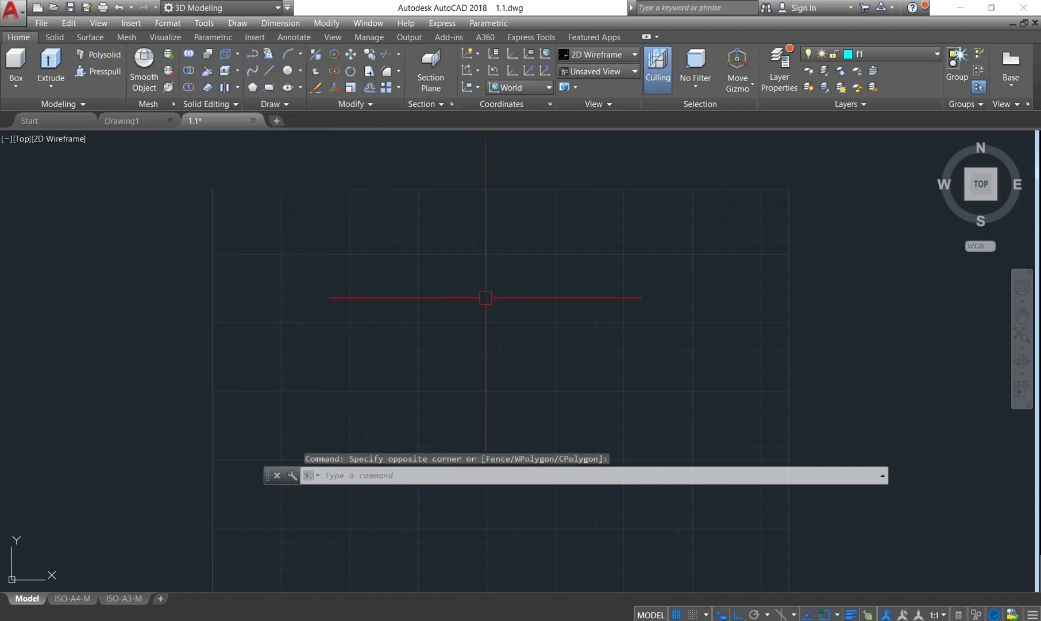
left_click_drag(270, 476, 249, 609)
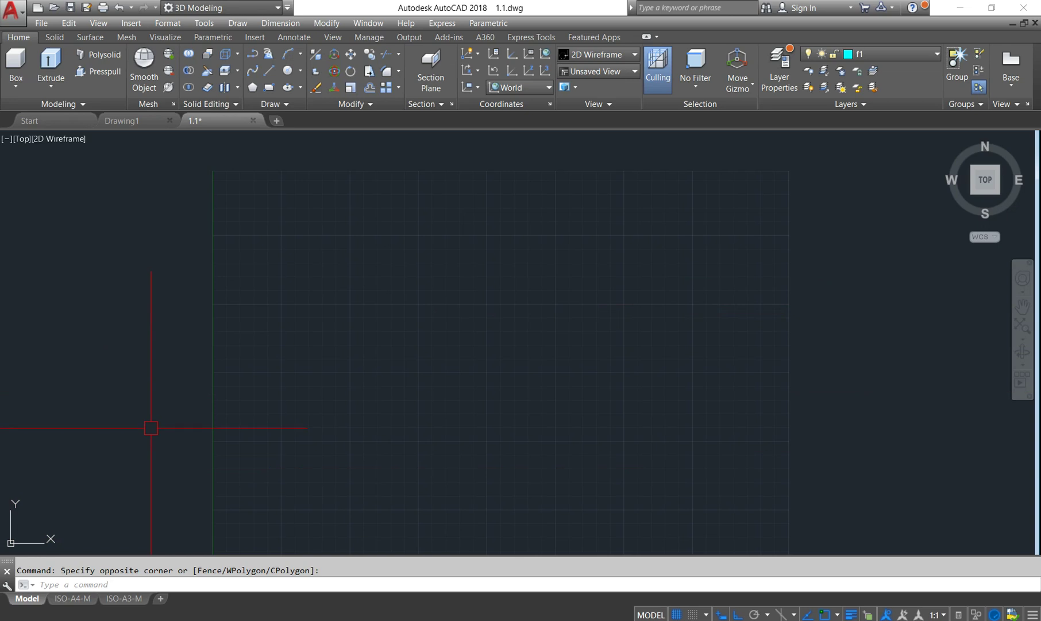
On the View tab, hide and then restore the UCS icon and the ViewCube
left_click(341, 41)
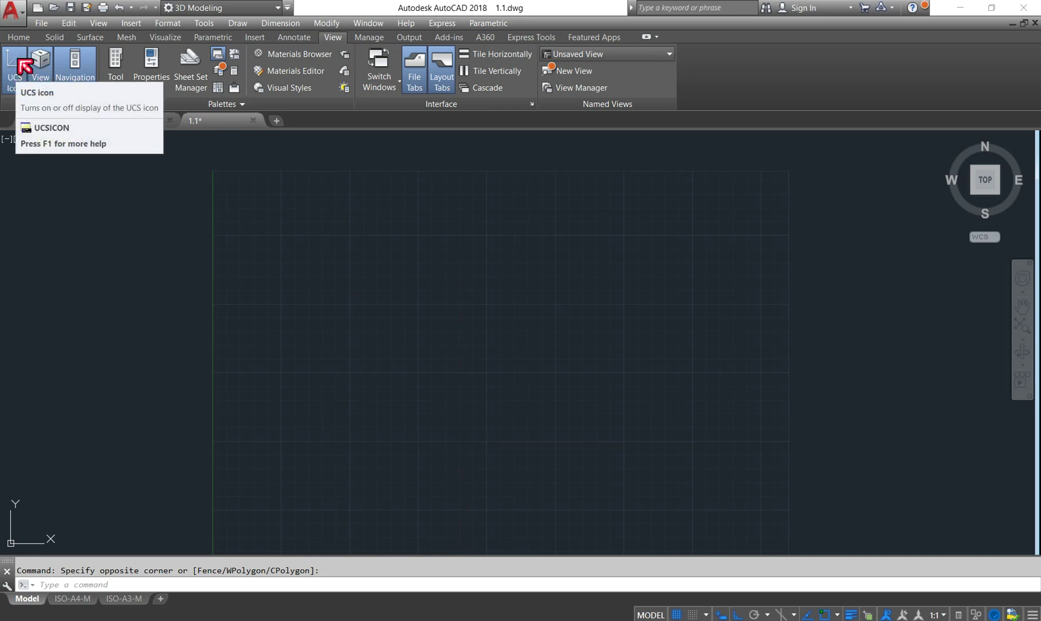
left_click(23, 65)
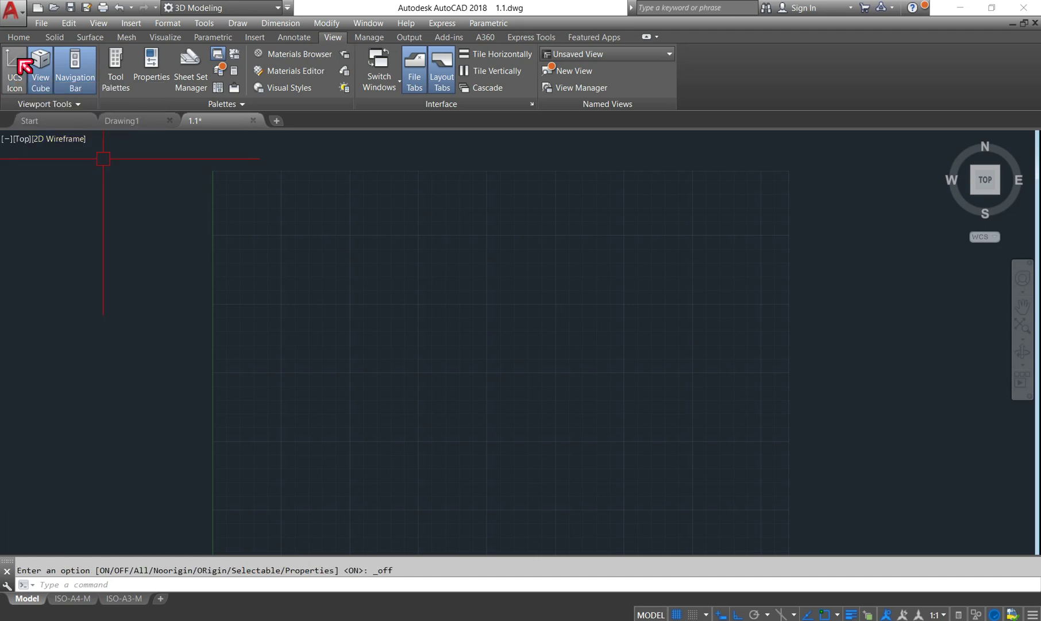
left_click(23, 65)
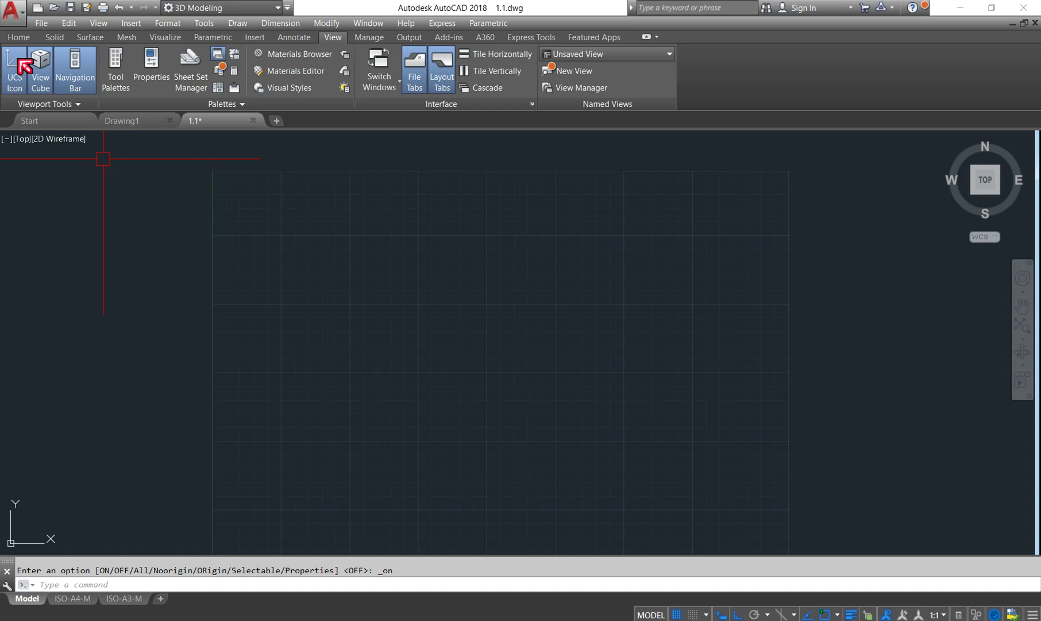
left_click(46, 70)
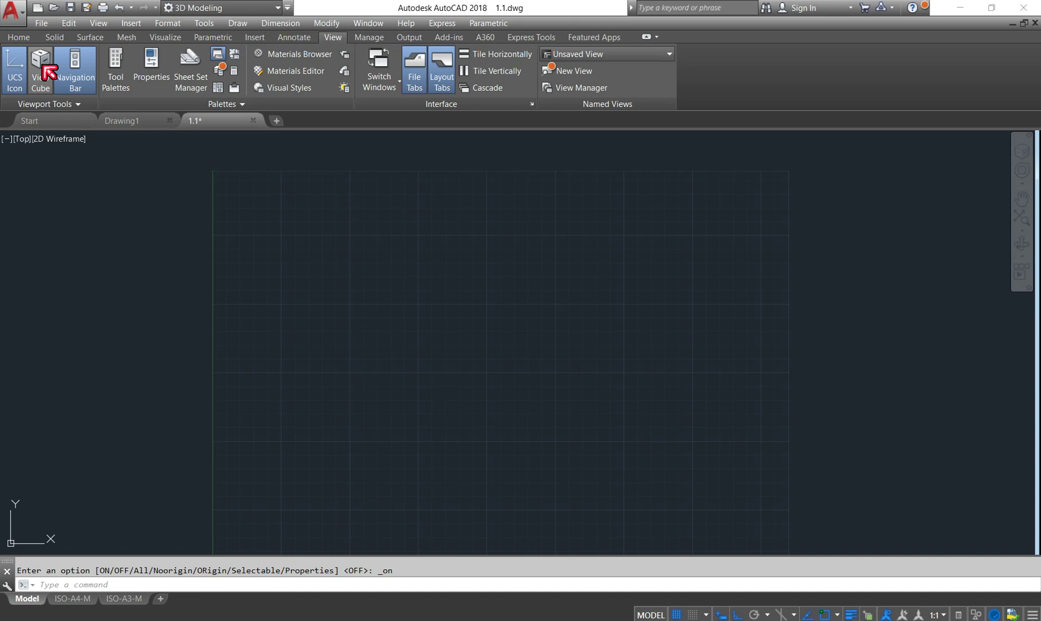
left_click(43, 66)
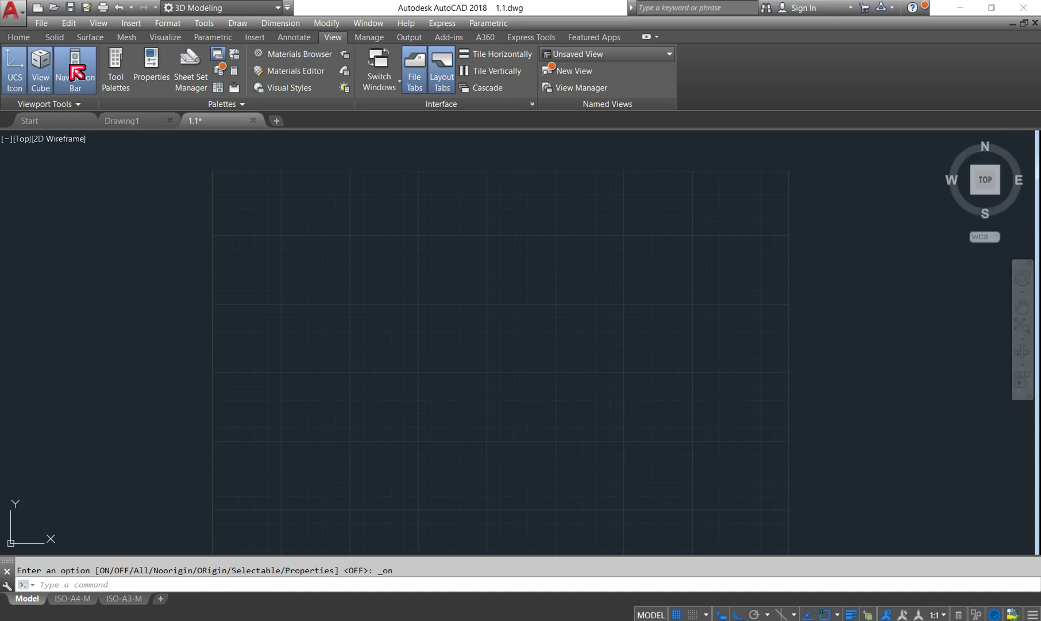
Hide and restore the navigation bar twice, then switch to Drawing1
left_click(75, 66)
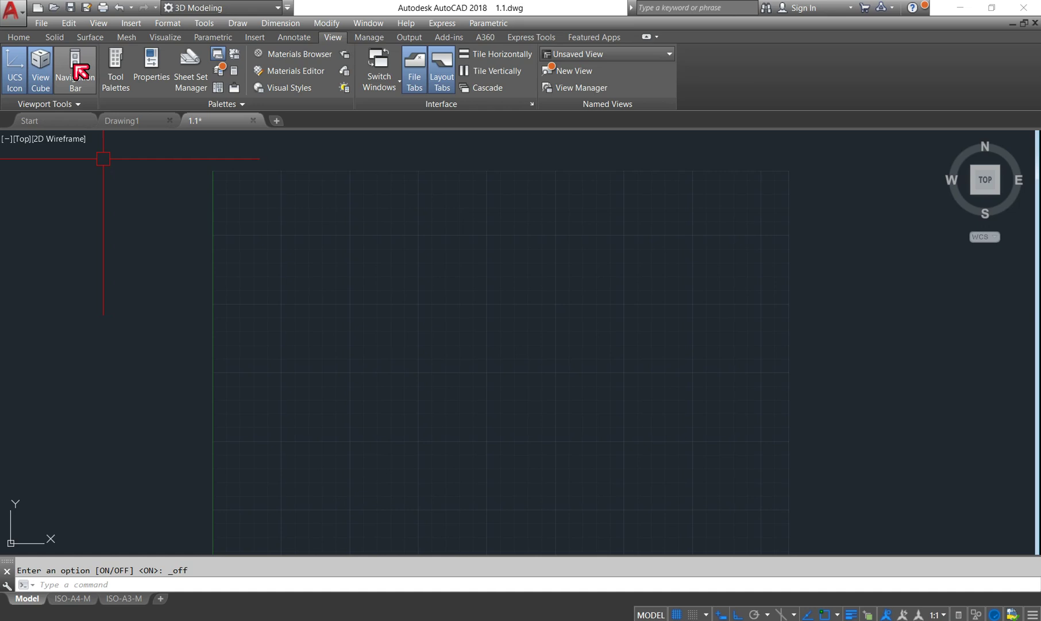
left_click(81, 72)
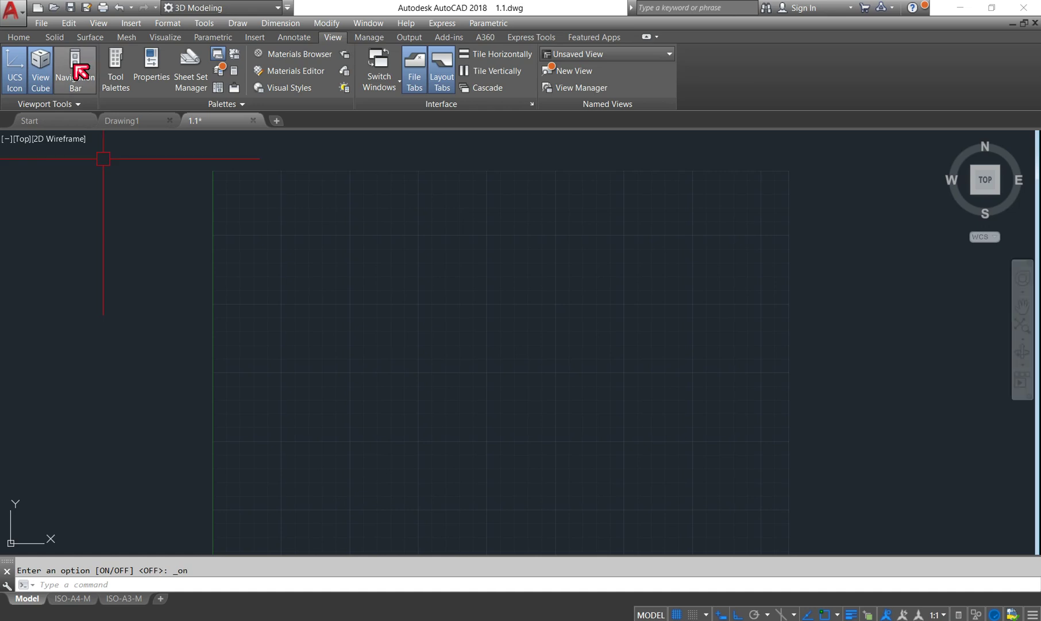
left_click(84, 76)
left_click(85, 78)
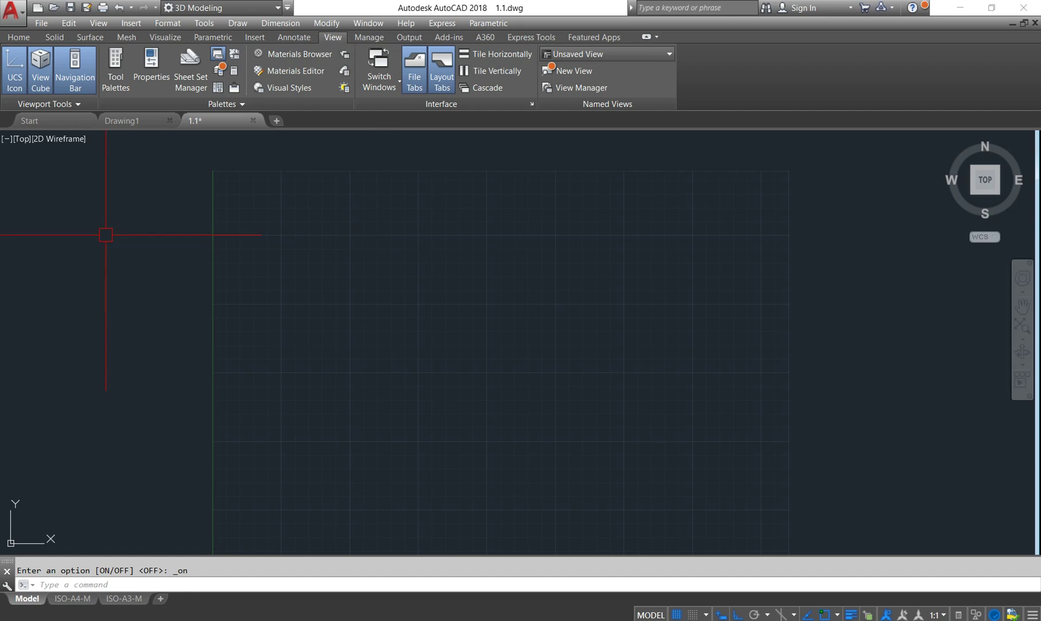
left_click(143, 126)
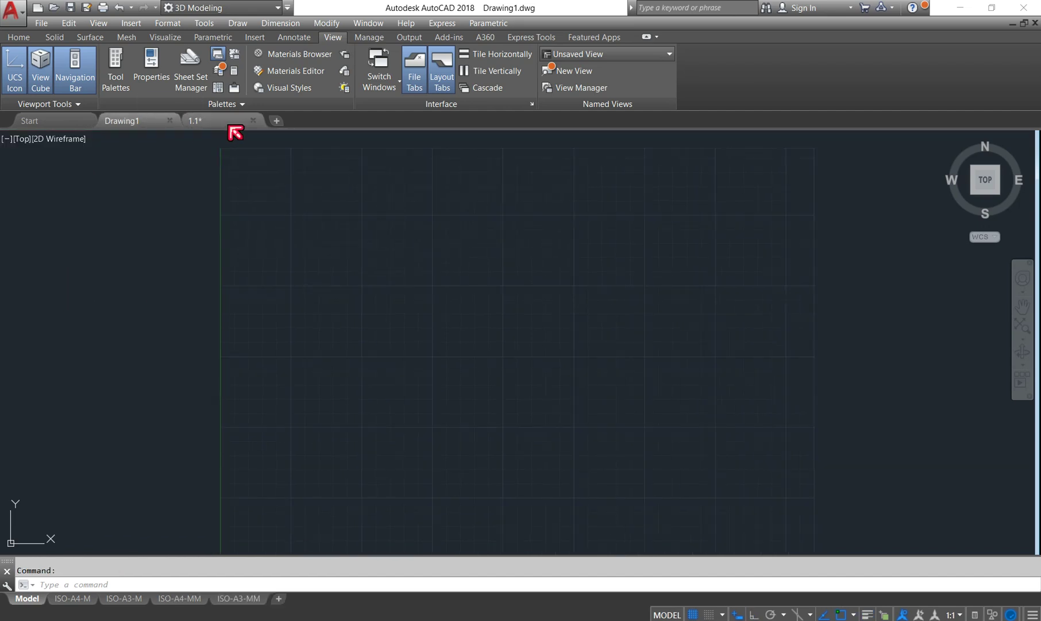
Back on the 1.1 drawing, hide the file tabs and then restore them
left_click(229, 127)
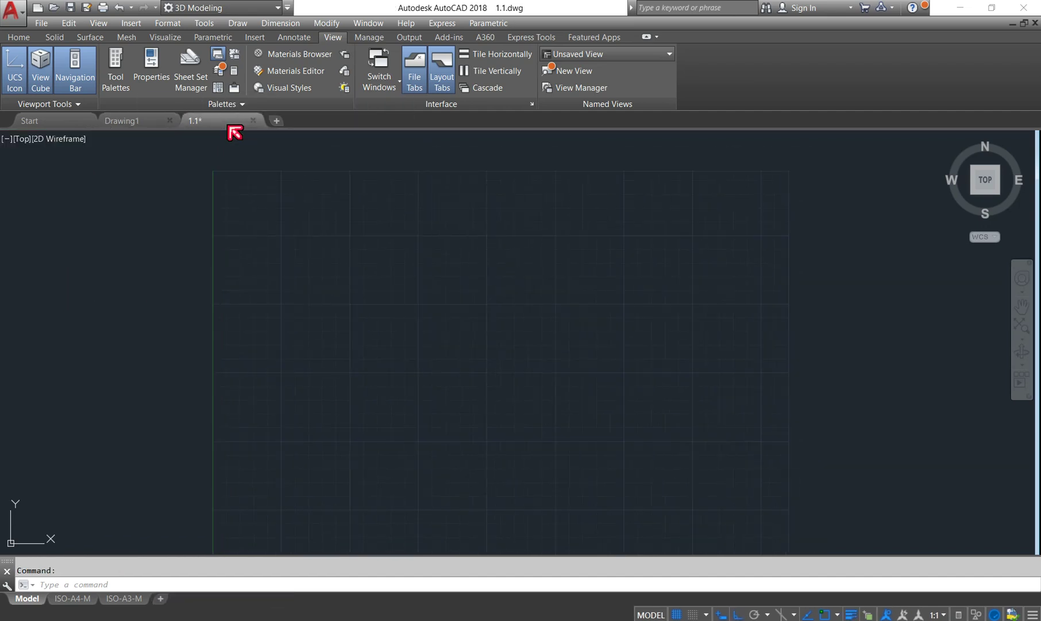
left_click(417, 78)
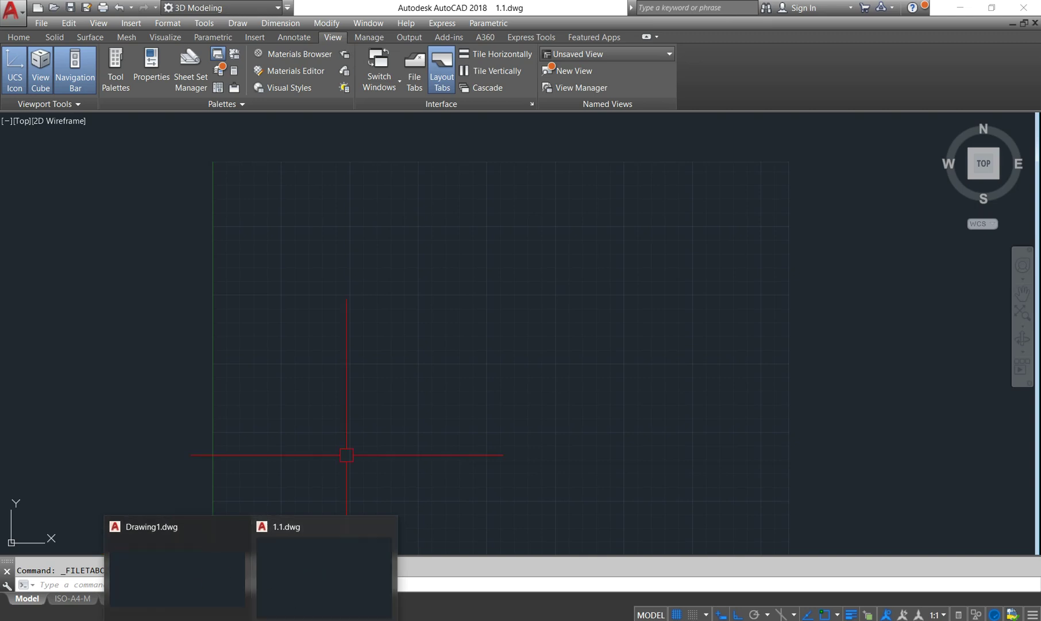
left_click(298, 595)
left_click(459, 336)
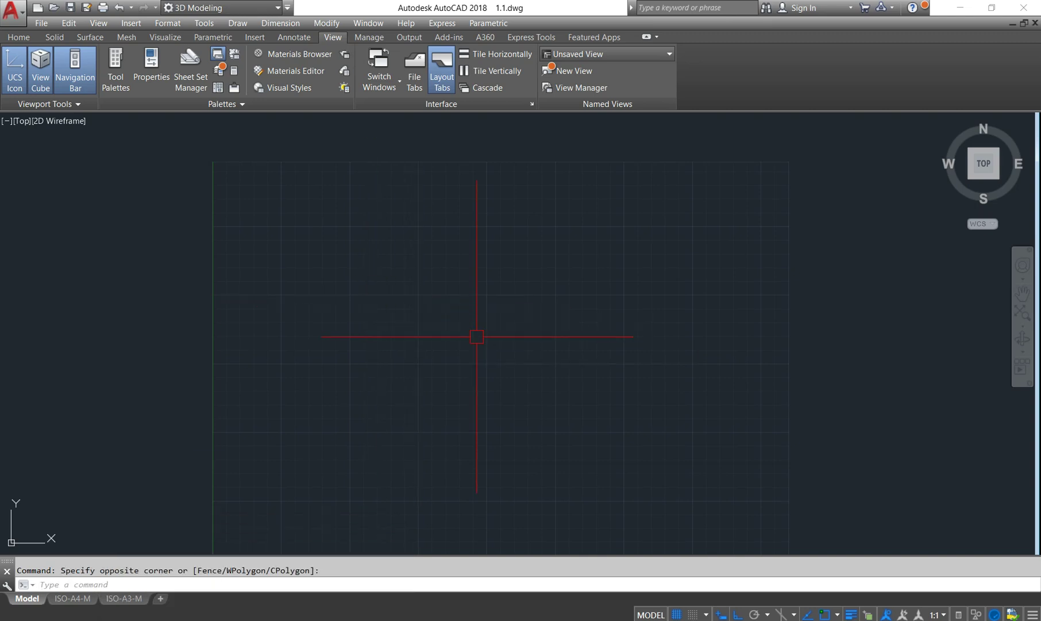
left_click(419, 80)
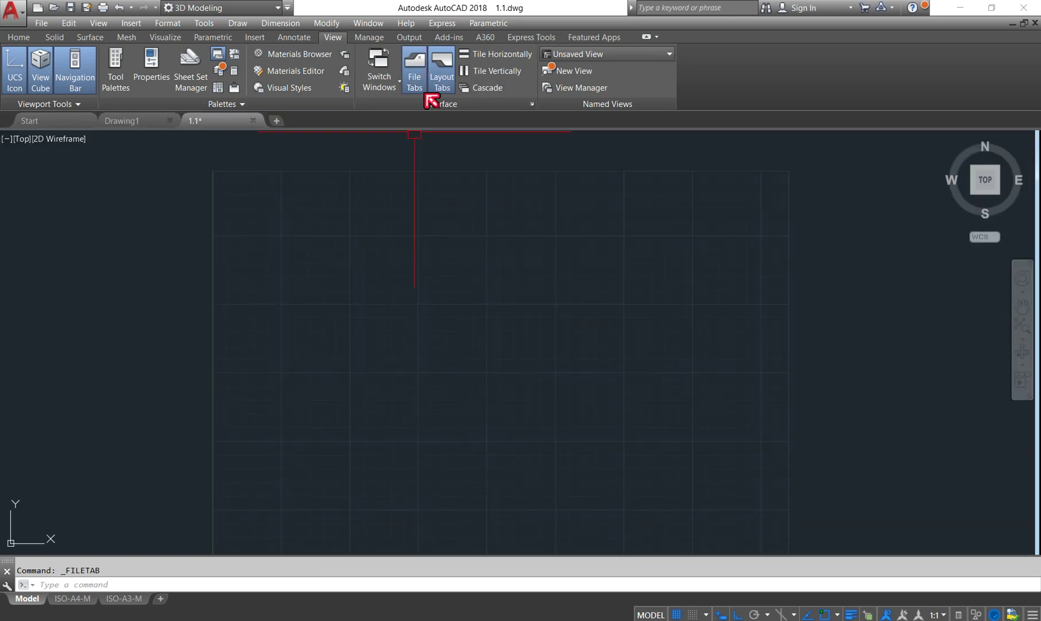
Hide the layout tabs, then bring them back
left_click(444, 80)
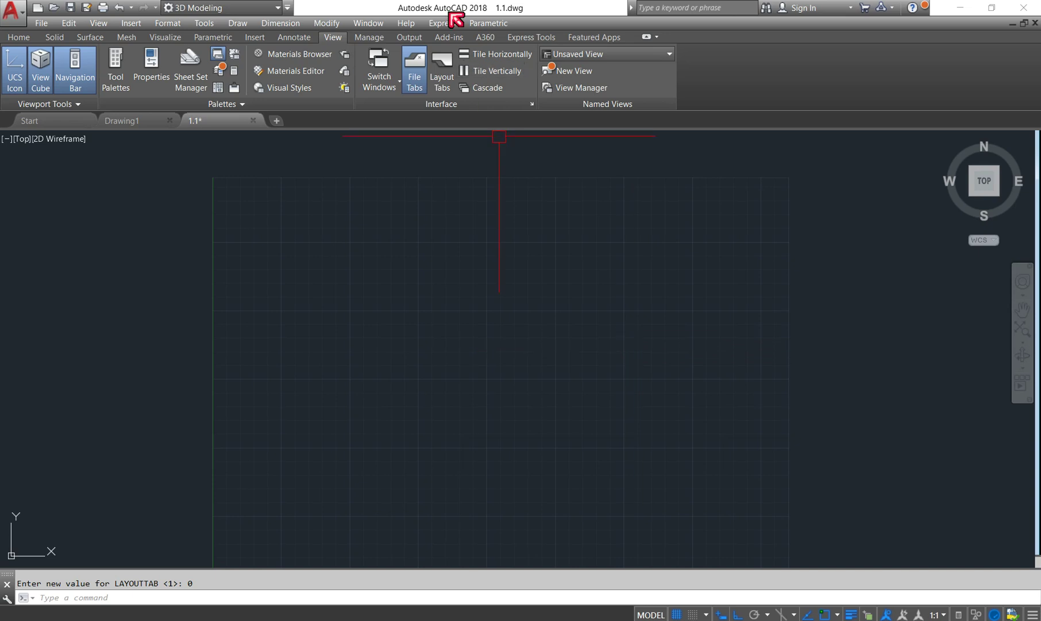
left_click(442, 71)
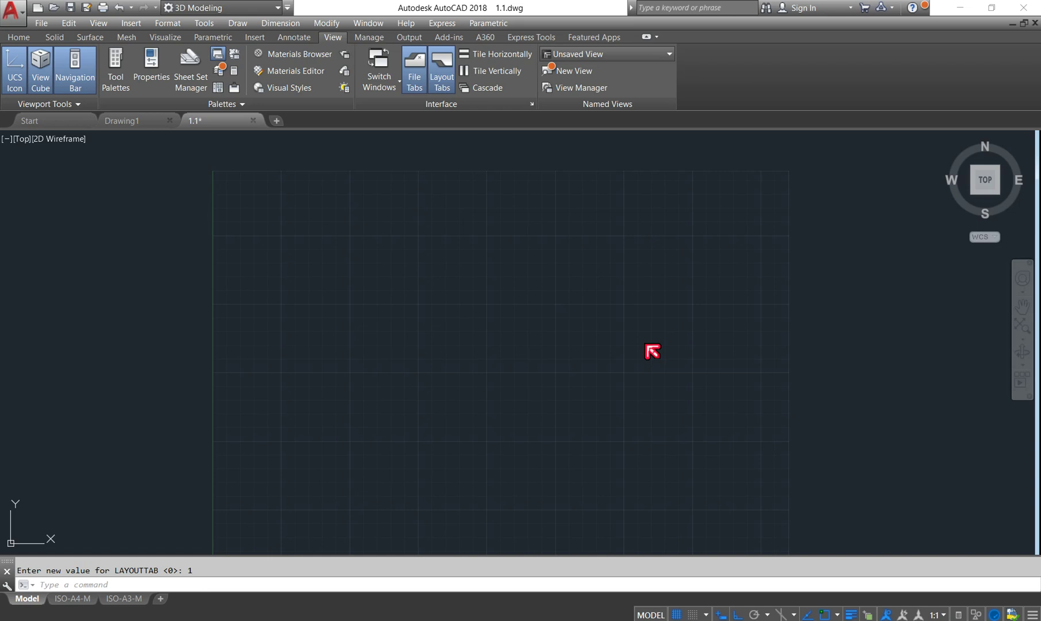
right_click(556, 322)
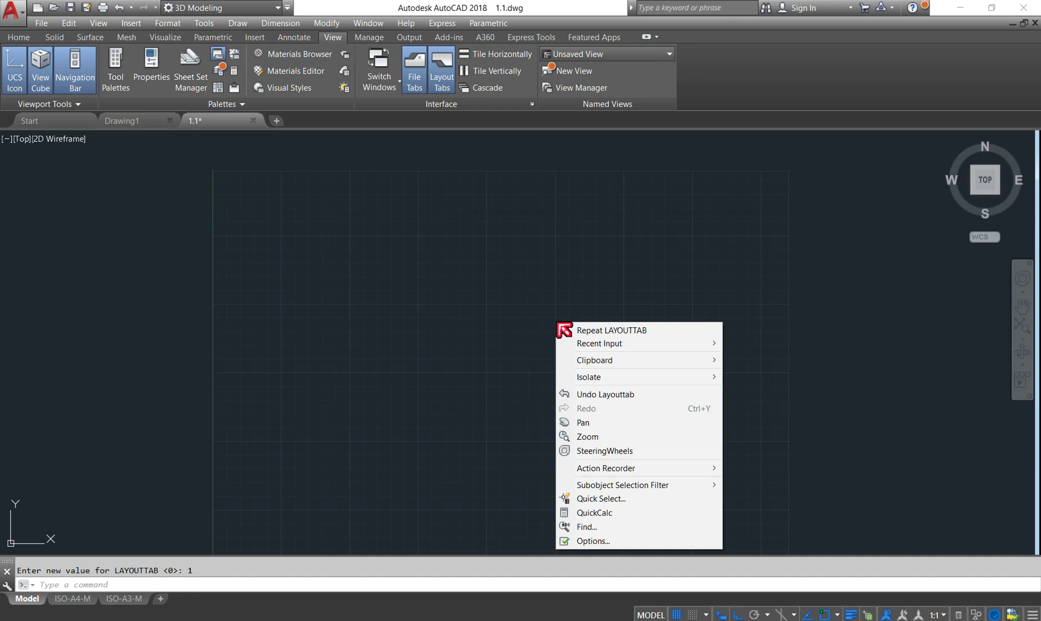
Review the Options Display tab, close it unchanged, and return to the Home ribbon tab
left_click(603, 541)
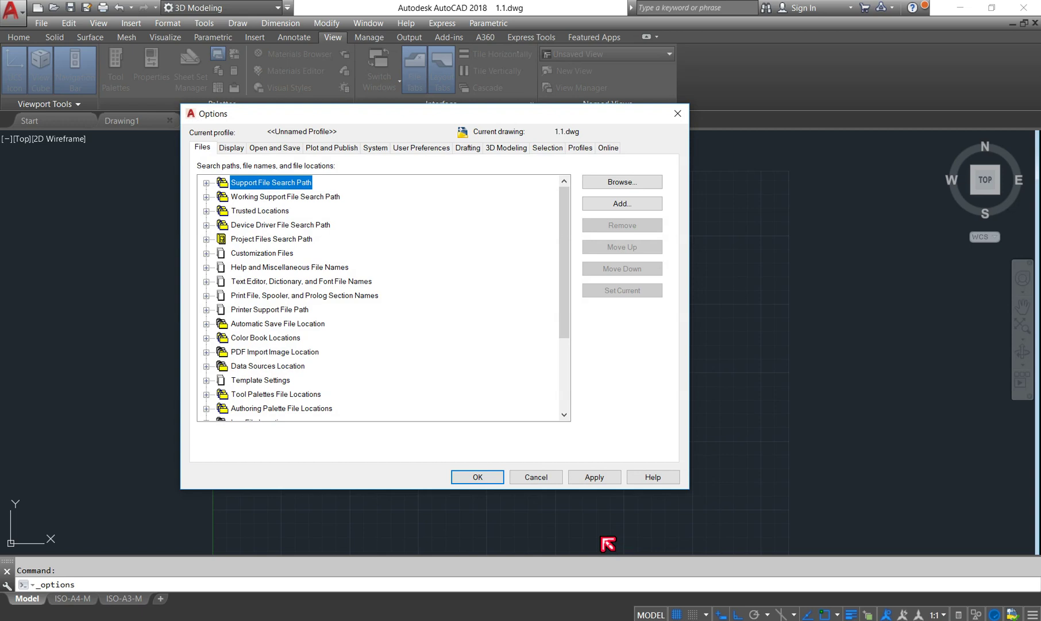
left_click(238, 148)
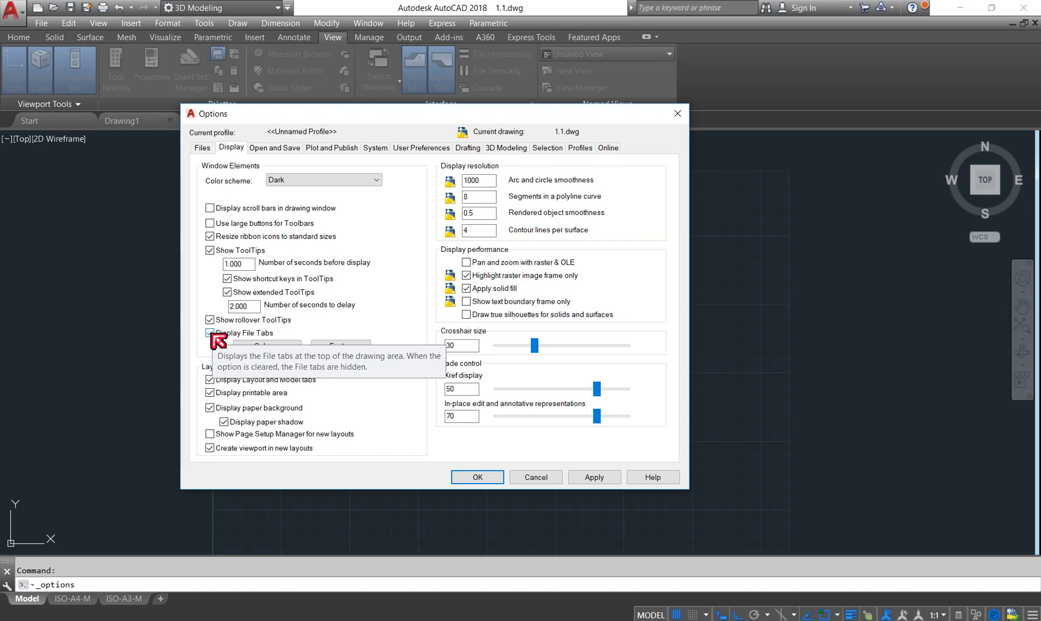
left_click(679, 113)
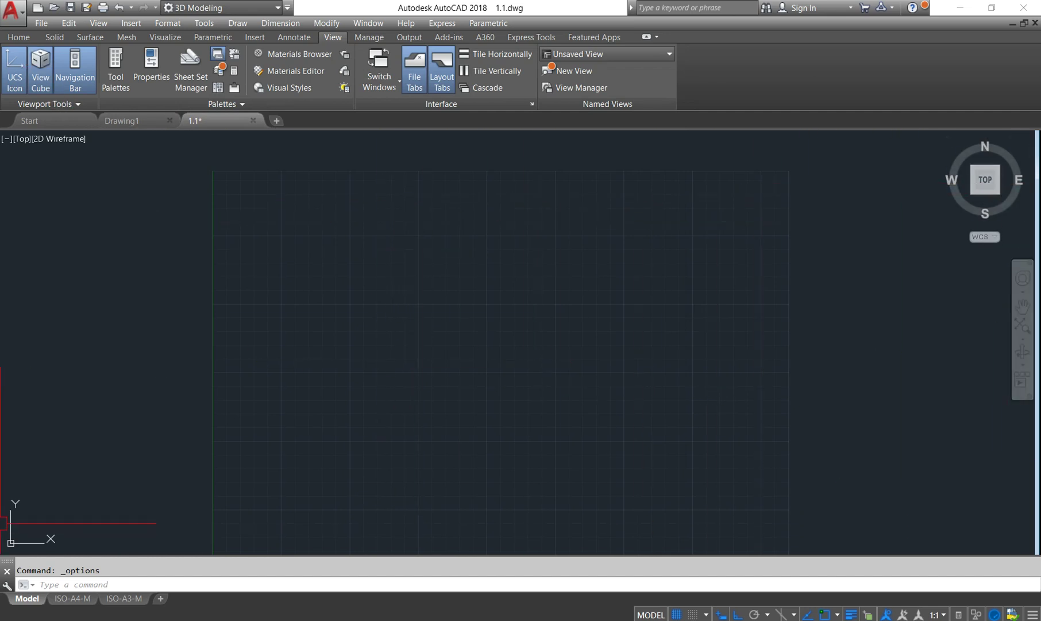
left_click(19, 37)
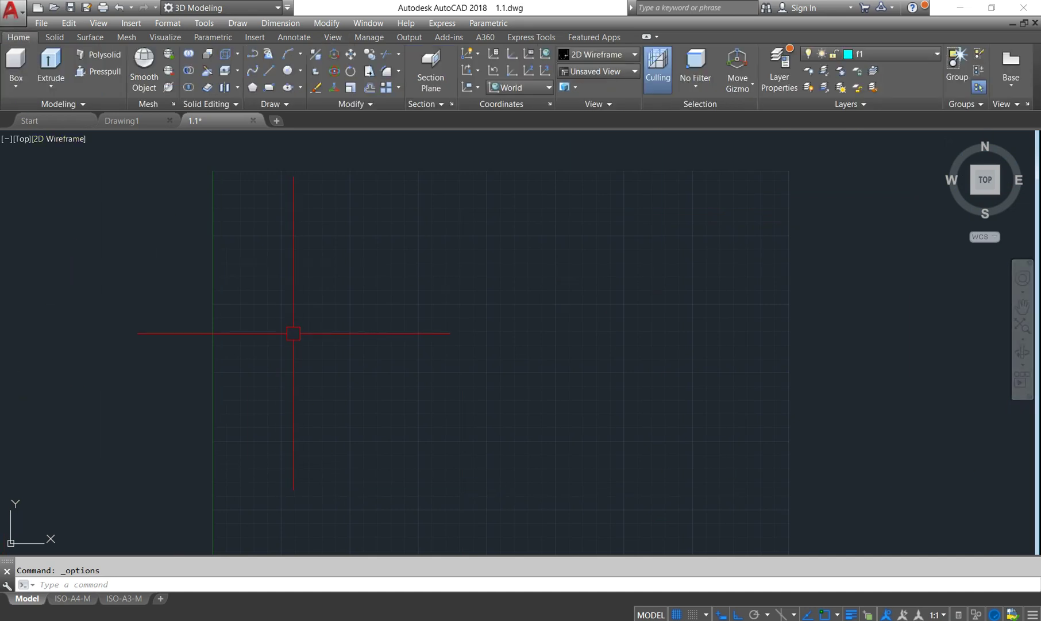
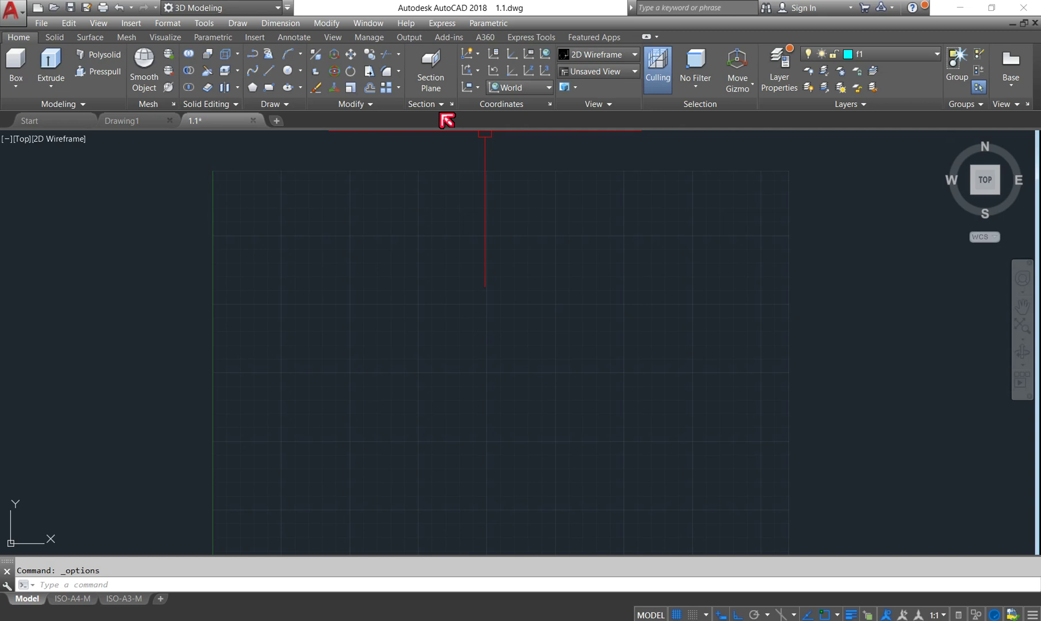
Uncheck Section under Show Panels to remove it from the Home ribbon
right_click(17, 40)
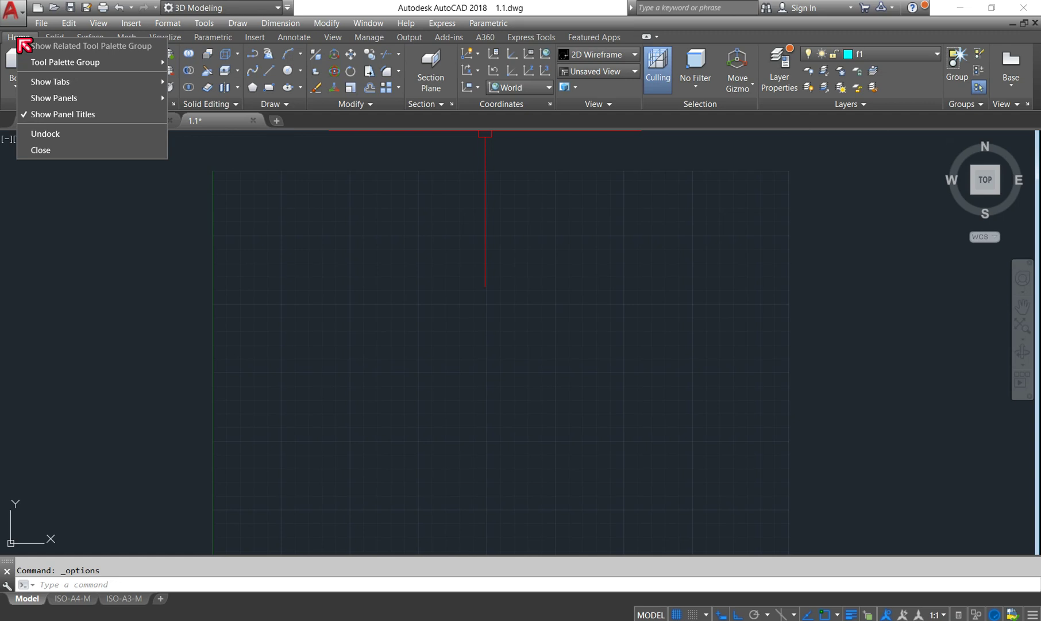
mouse_move(53, 97)
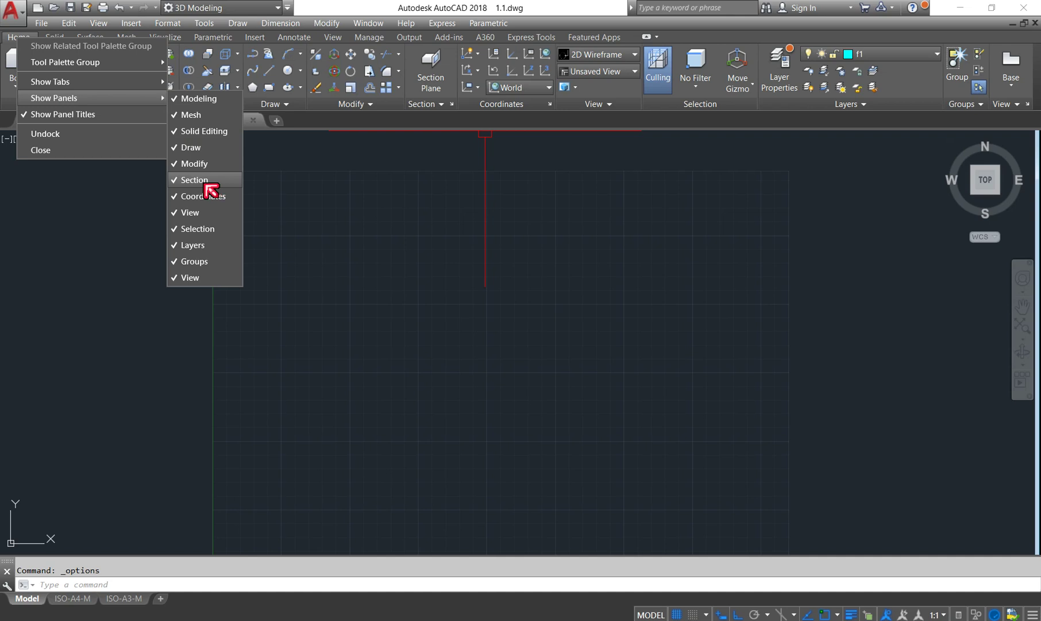
left_click(205, 183)
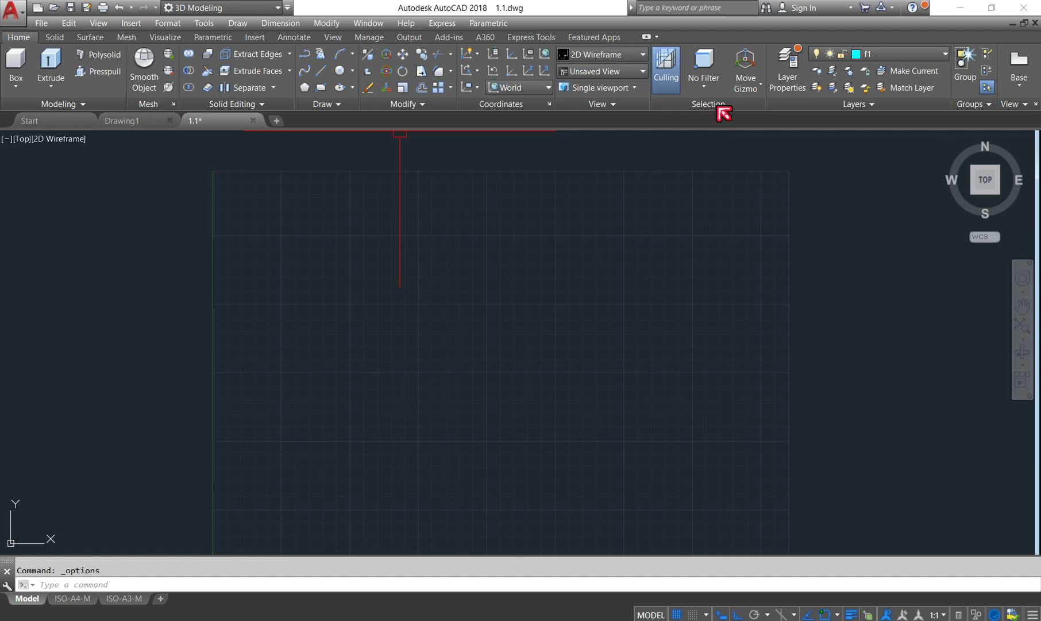
Uncheck Selection under Show Panels, removing the culling, filter and gizmo group from Home
right_click(23, 42)
mouse_move(59, 100)
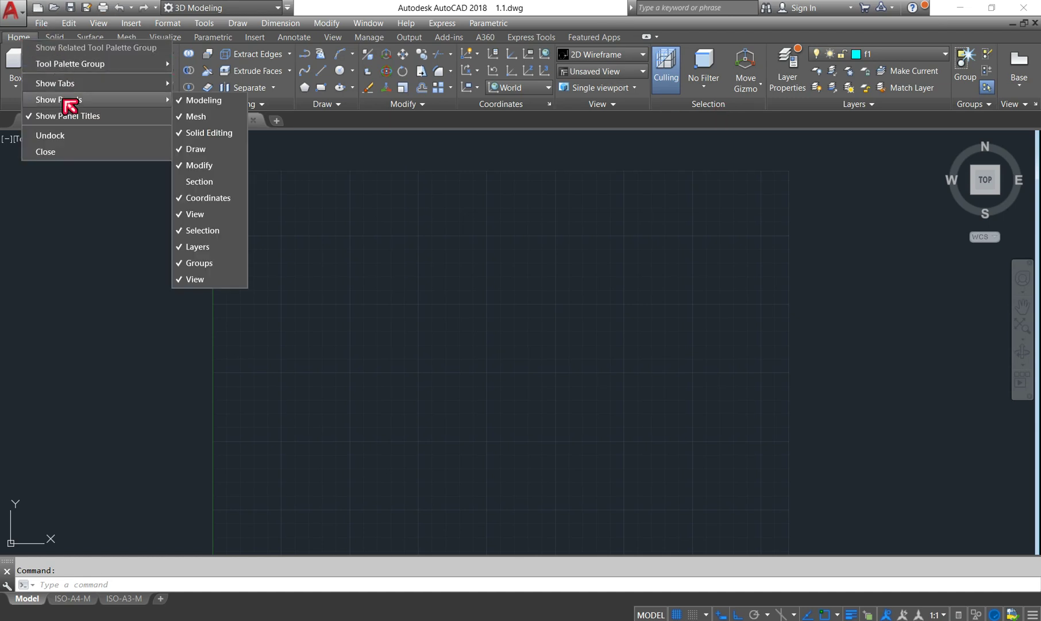
left_click(213, 230)
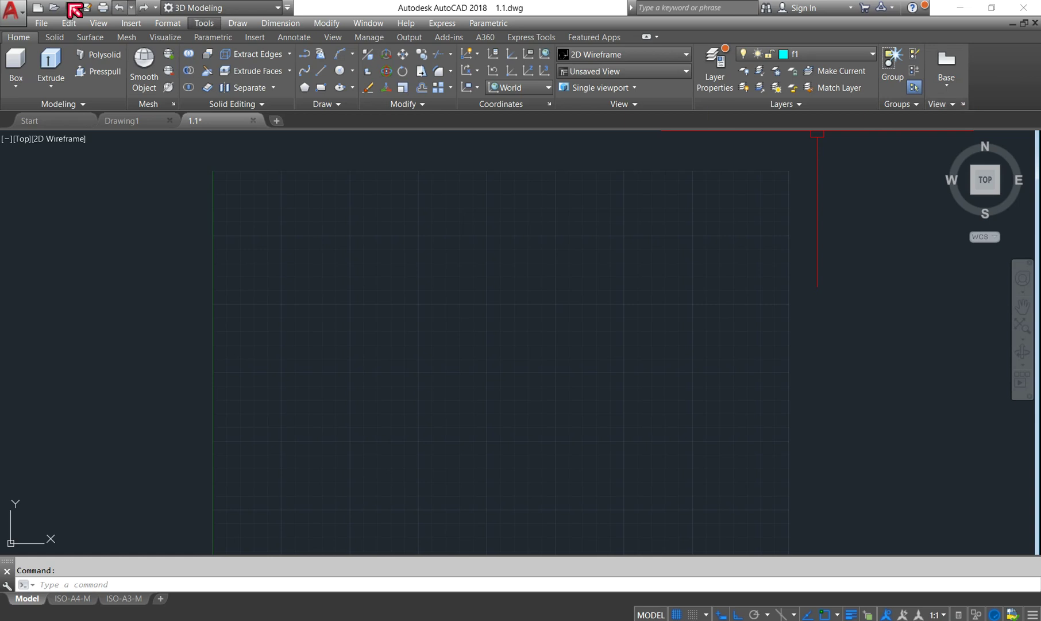
Uncheck the View panel under Show Panels so Groups ends the Home ribbon
right_click(14, 38)
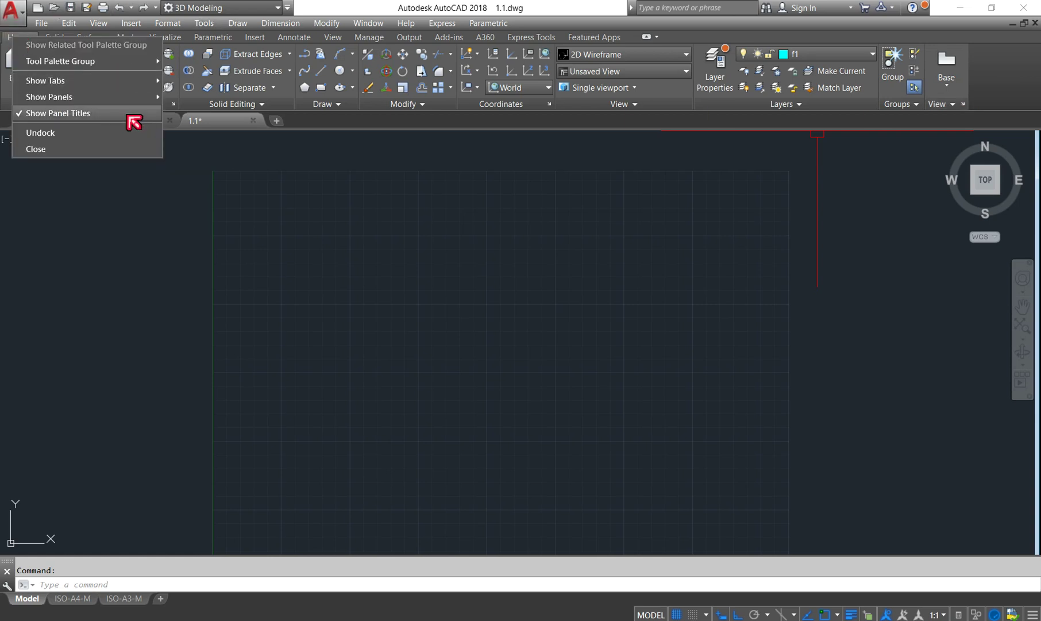
mouse_move(49, 96)
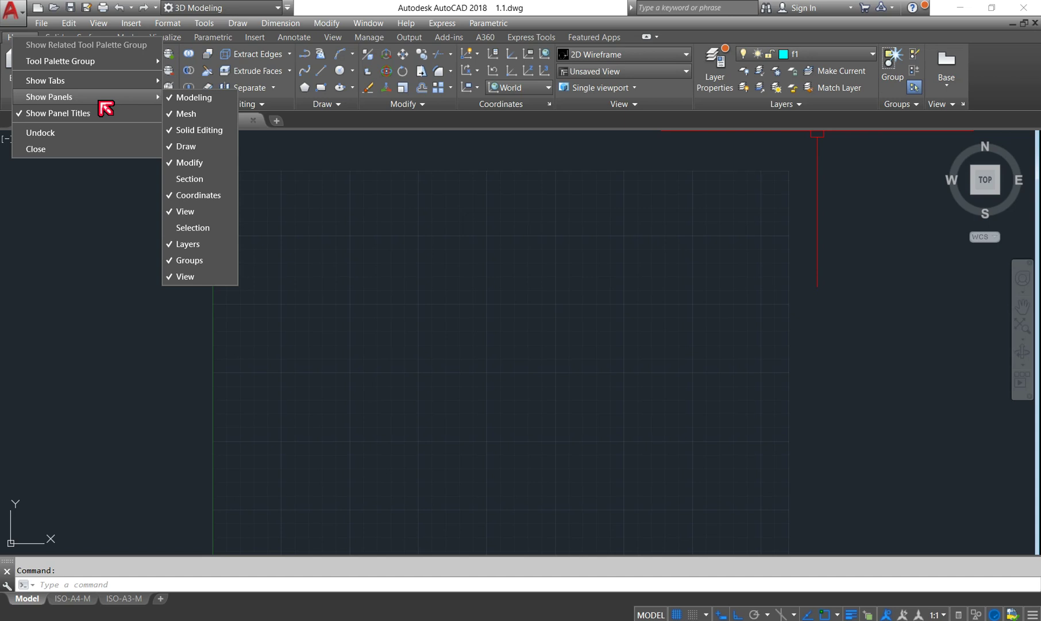
left_click(185, 277)
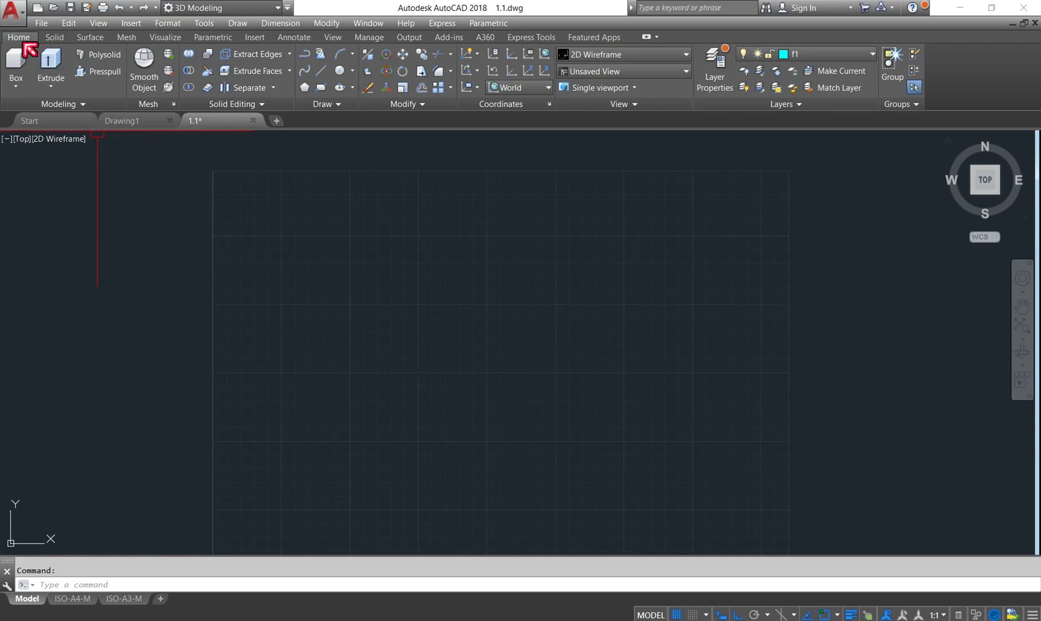
left_click(56, 37)
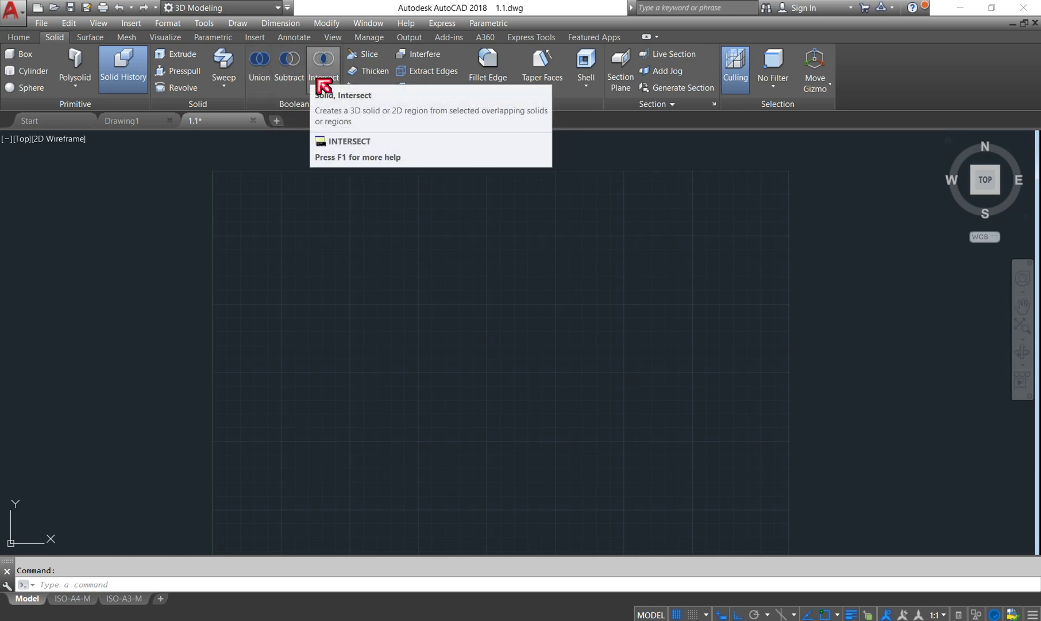
left_click(20, 38)
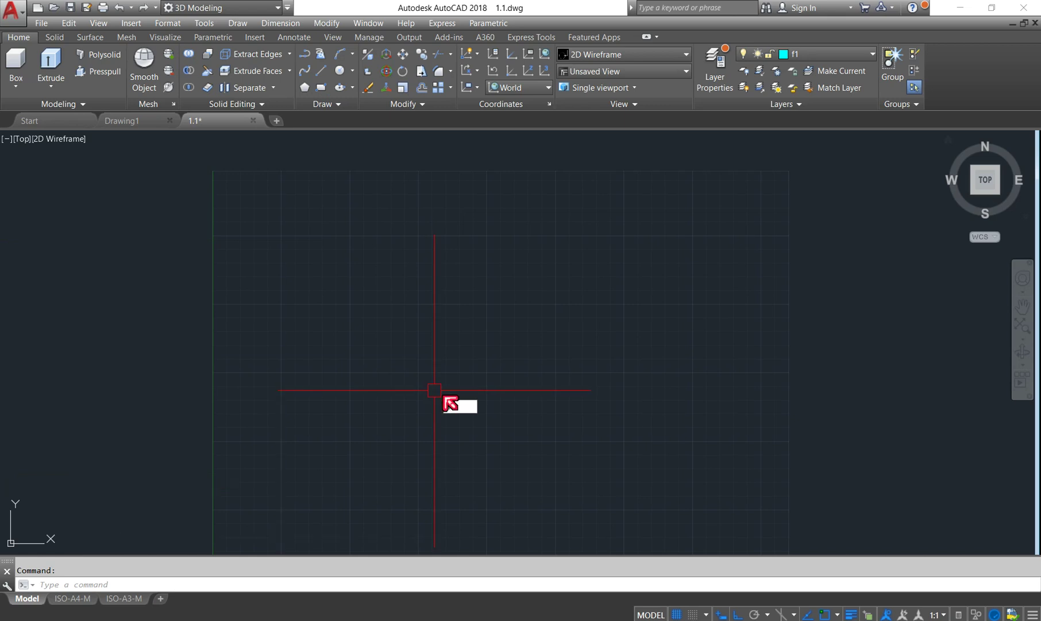
Dismiss the C command suggestions and display the Solid tab with Fillet Edge and Taper Faces
type("c")
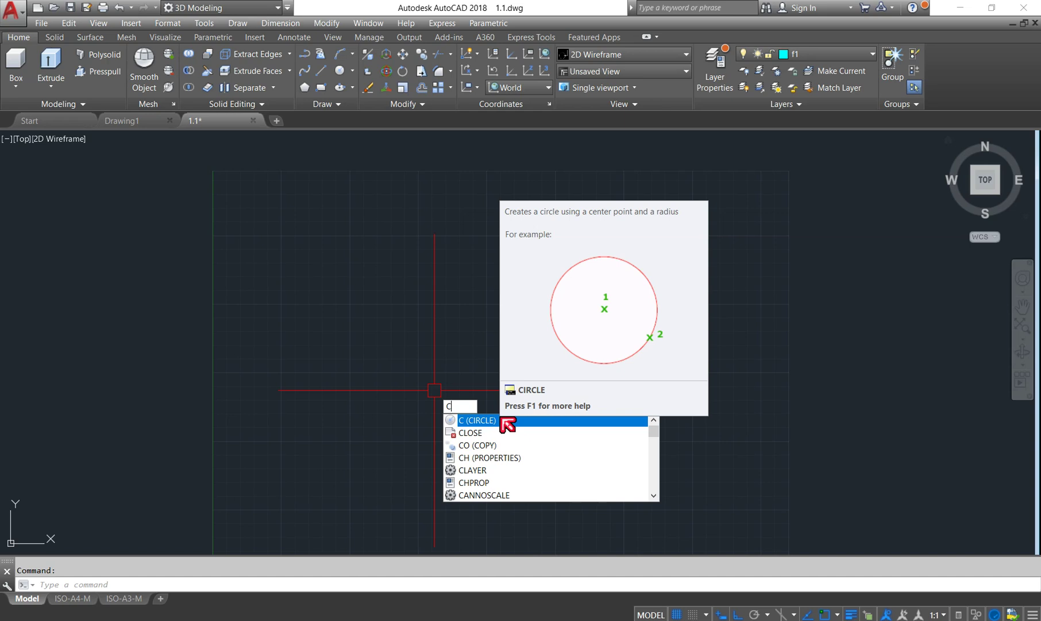
left_click(385, 232)
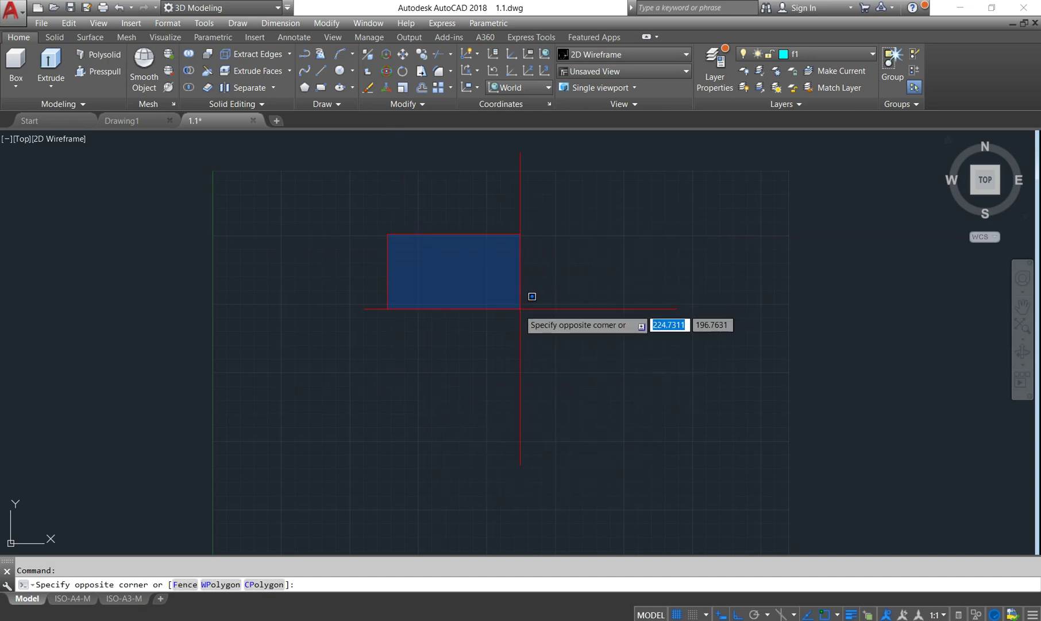
left_click(58, 41)
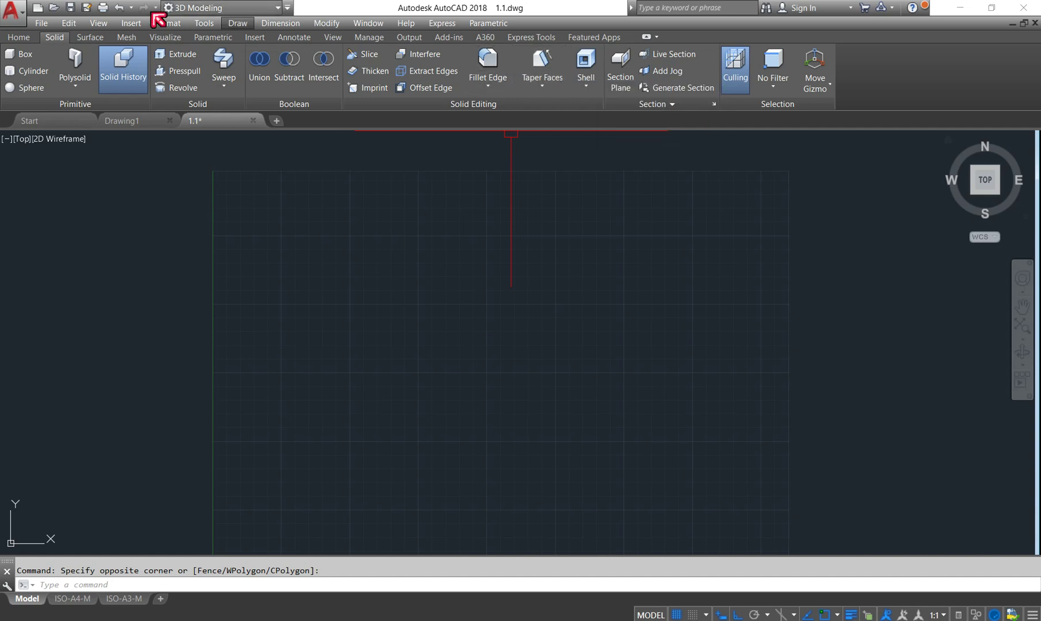
Browse the Surface and Mesh tabs, finishing on the Visualize lights, materials and render tools
left_click(91, 39)
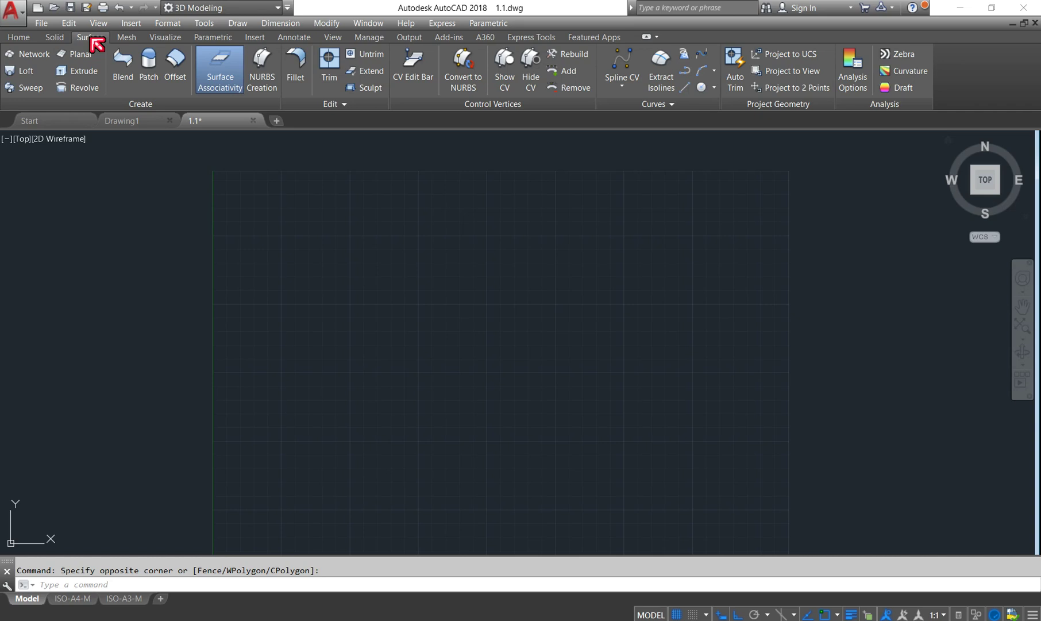
left_click(135, 39)
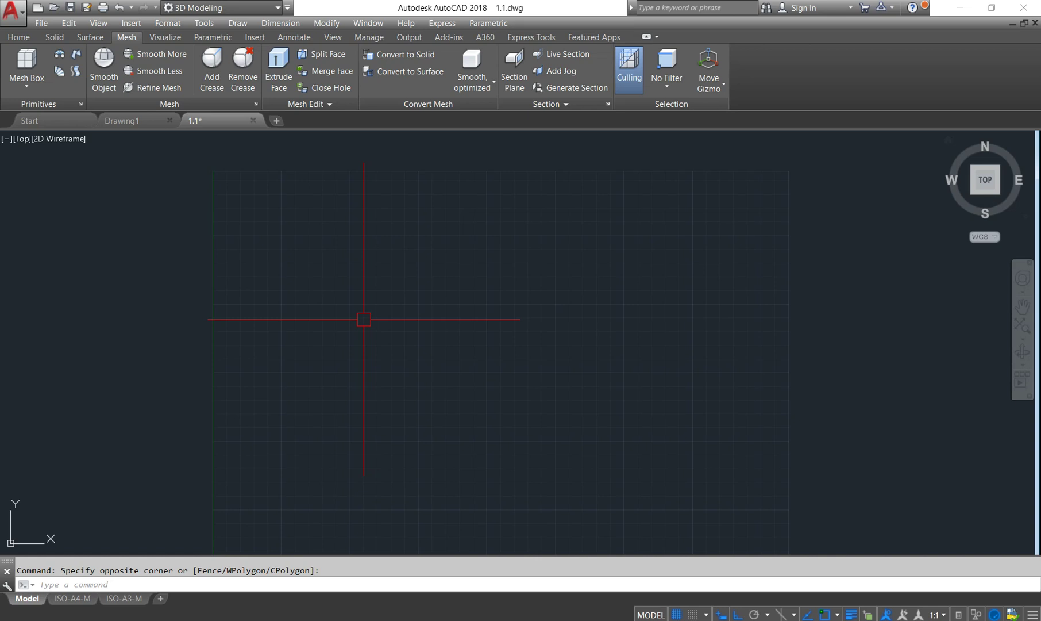
left_click(165, 37)
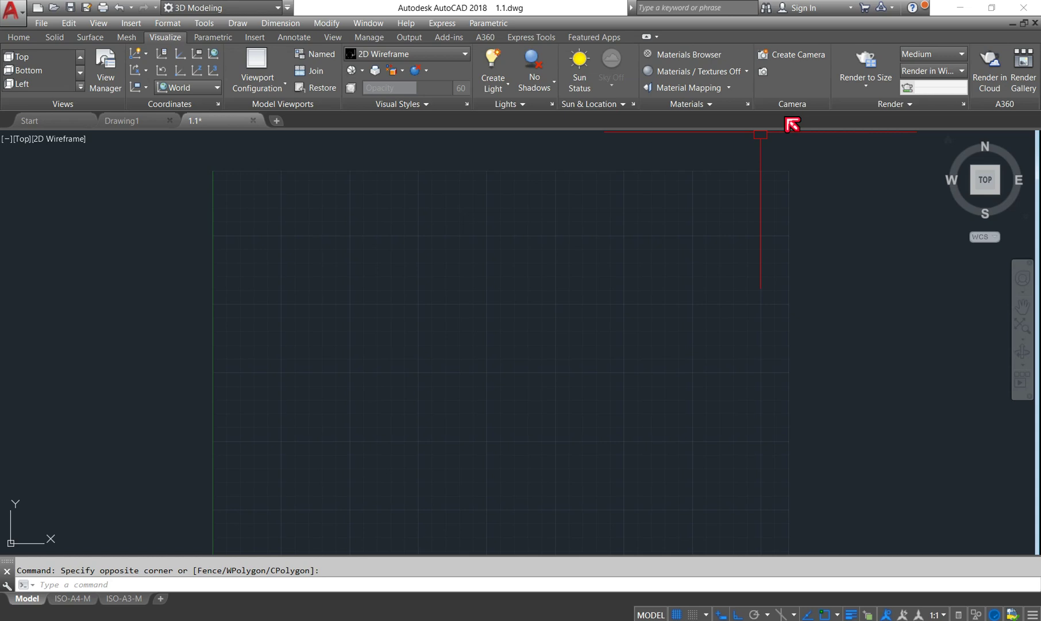
Hide the Camera and A360 panels on Visualize, then display the Parametric constraint tools
right_click(176, 42)
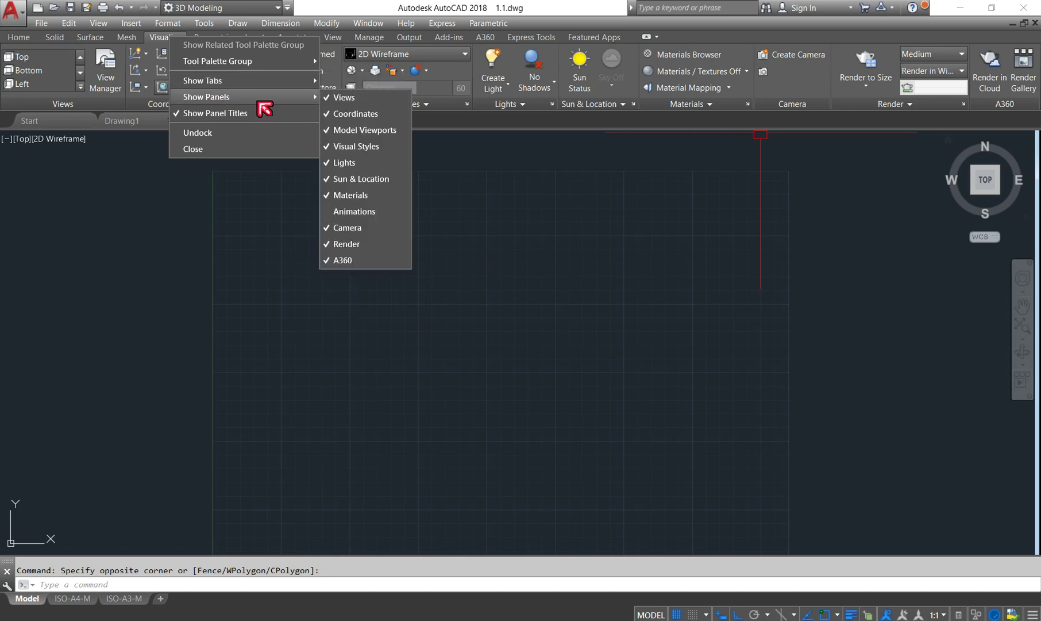
mouse_move(206, 97)
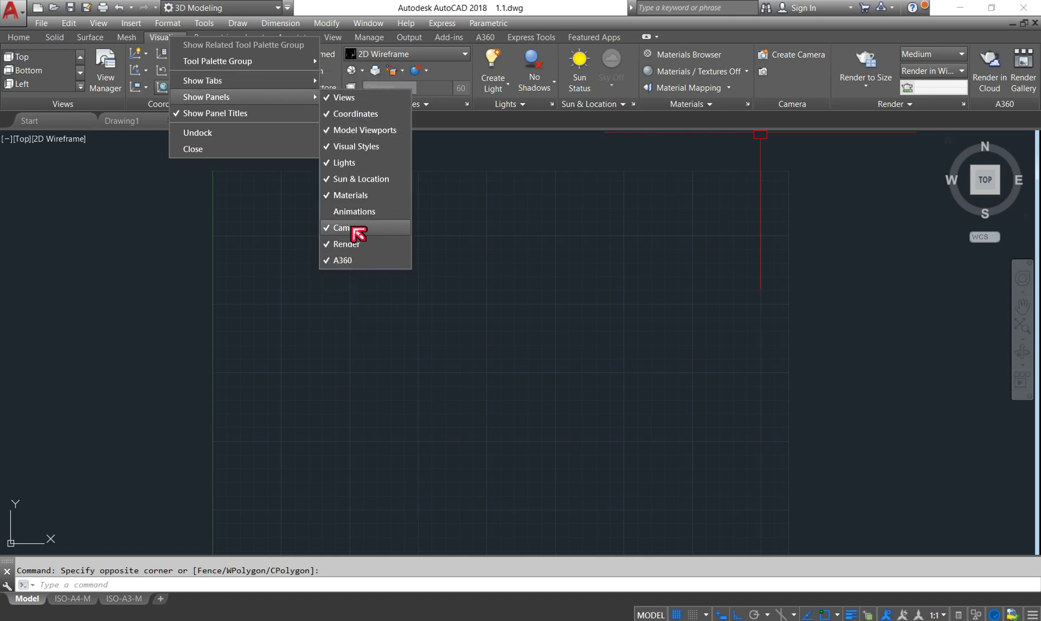
left_click(350, 228)
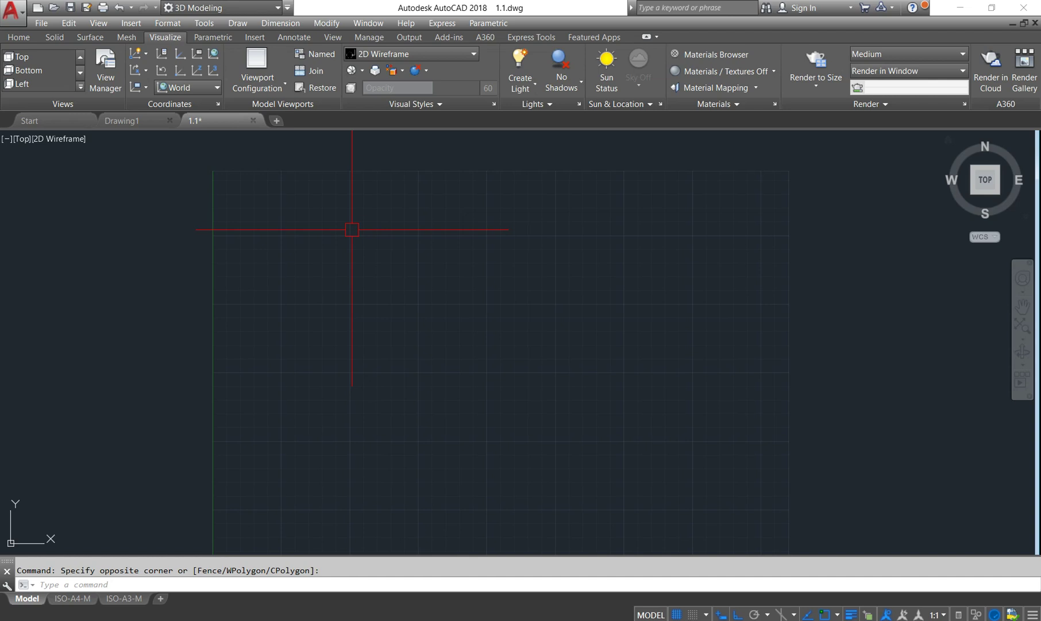
right_click(169, 39)
mouse_move(204, 98)
left_click(339, 262)
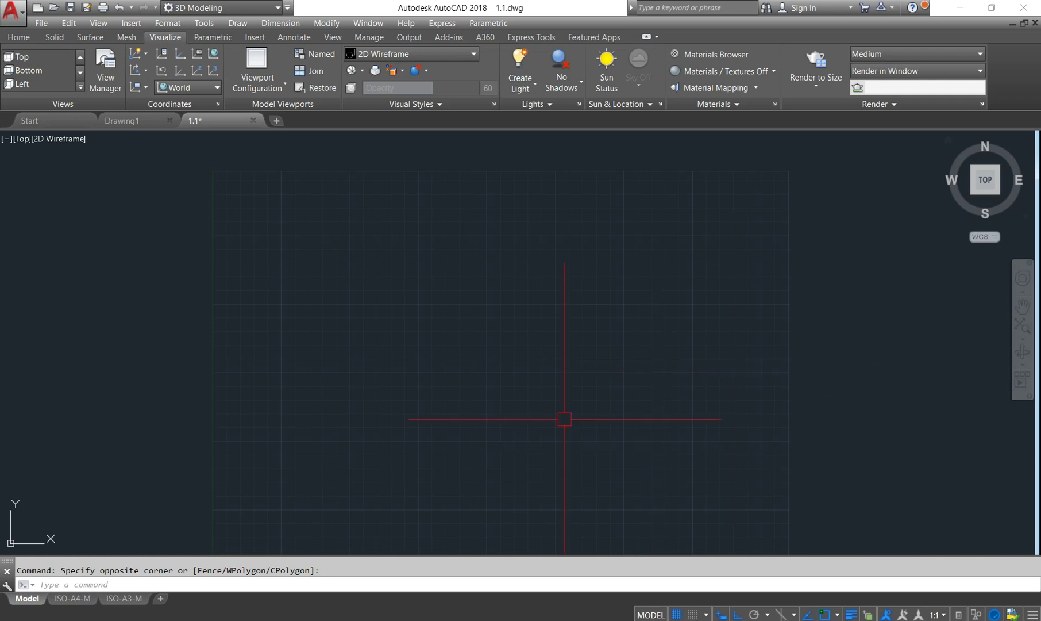
left_click(215, 38)
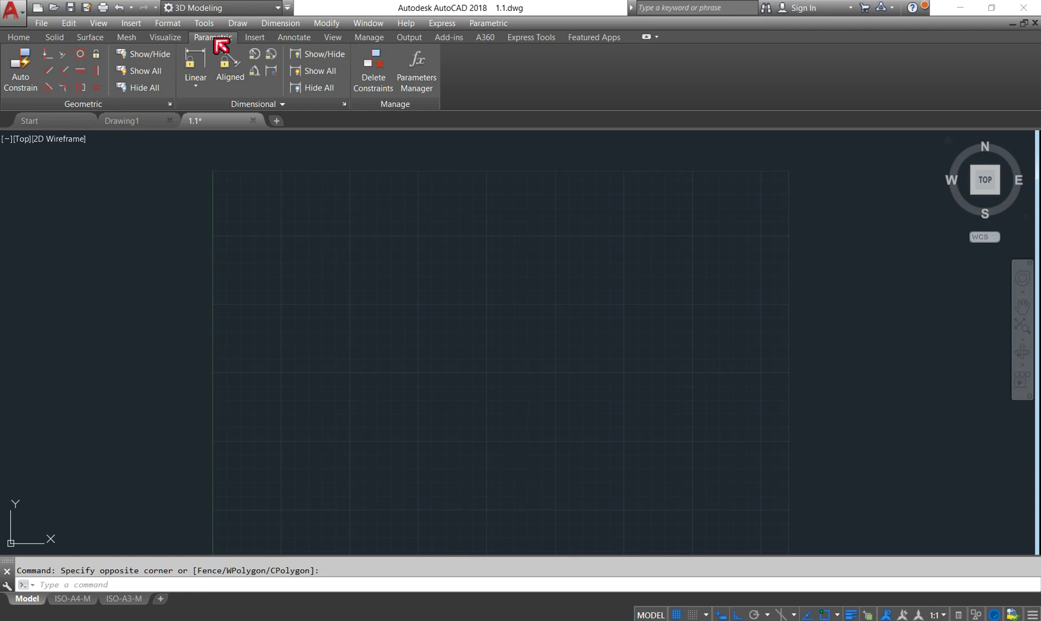
Browse the Insert and Annotate tabs, ending on the View tab's viewport and palette tools
left_click(256, 38)
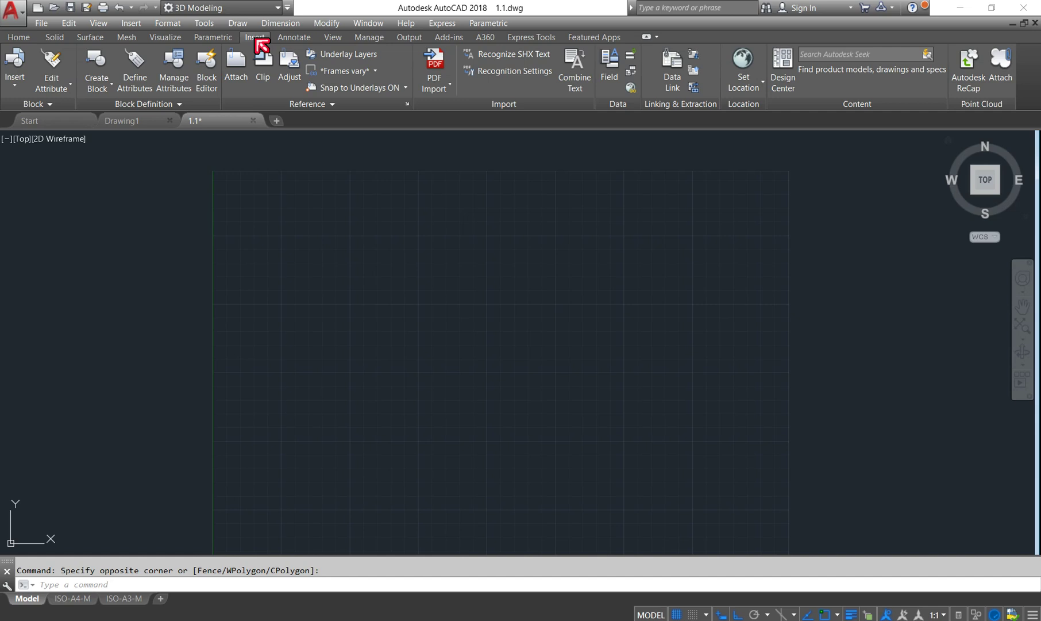
left_click(294, 38)
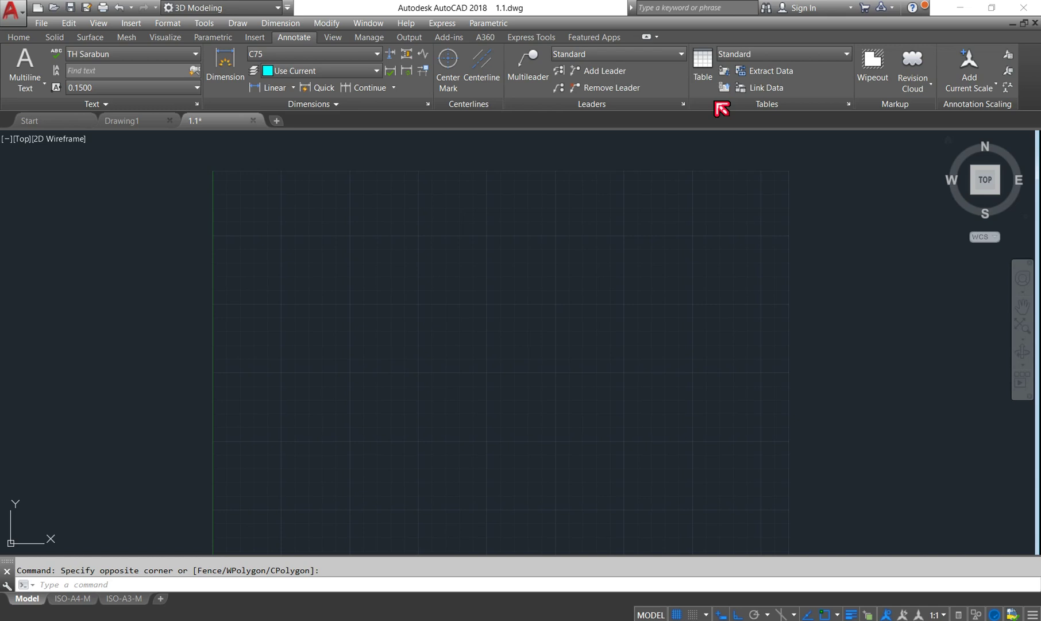
left_click(331, 38)
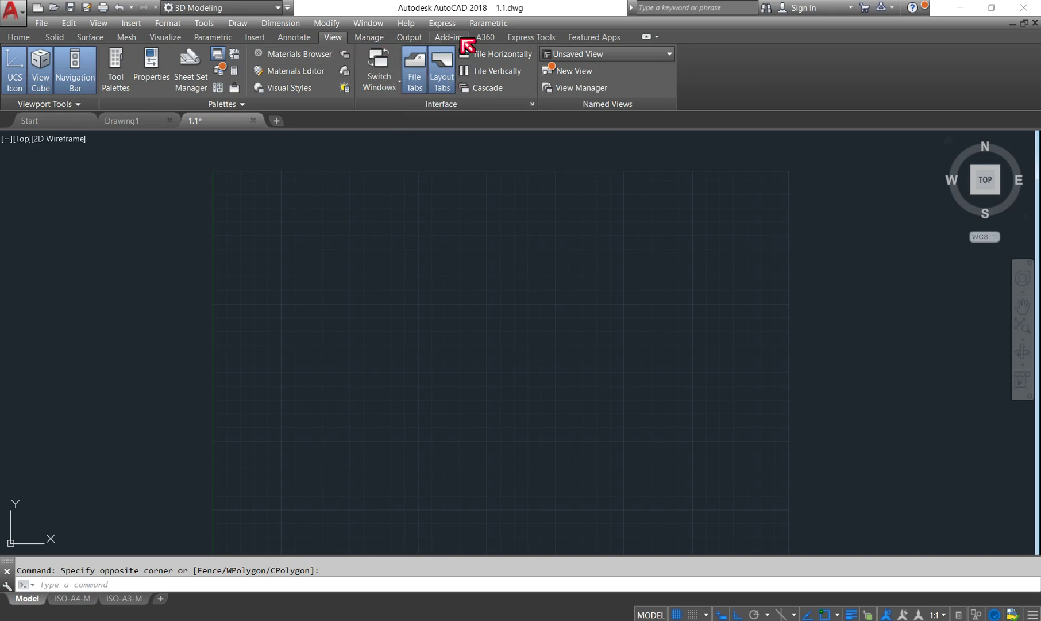
Show the Express Tools ribbon with its block, text, layout and dimension utilities
left_click(545, 39)
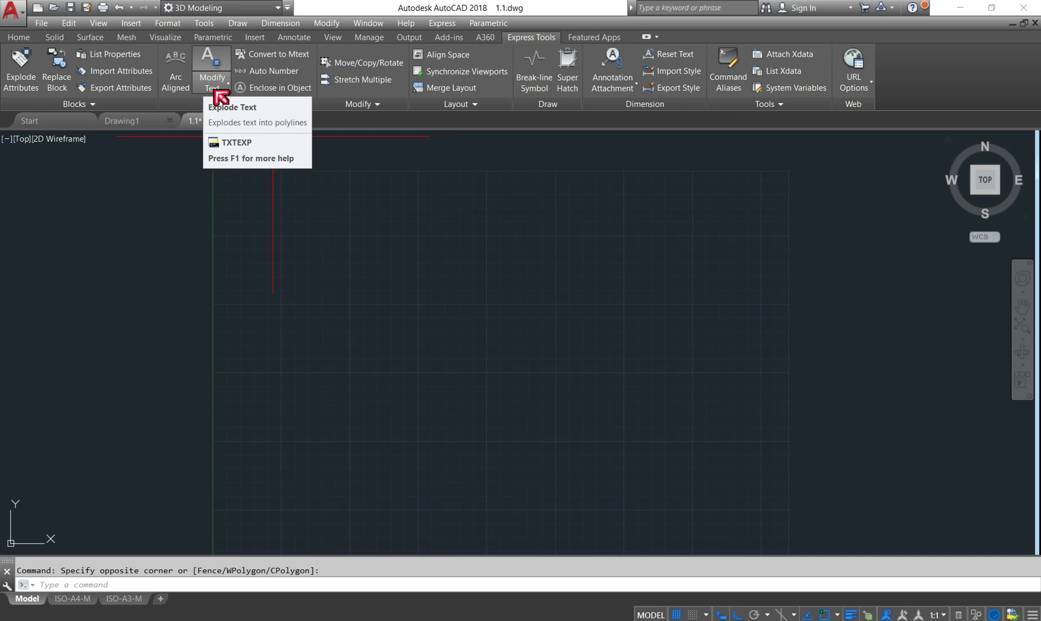
Open and close the Express Tools Modify Text list, then return to the Home ribbon
left_click(230, 86)
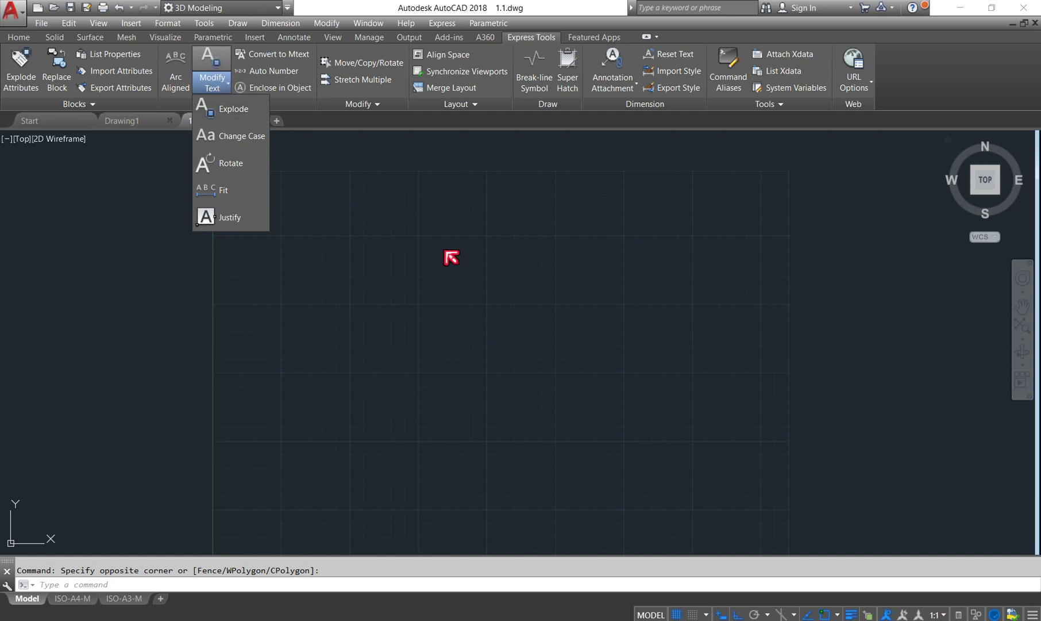
left_click(432, 280)
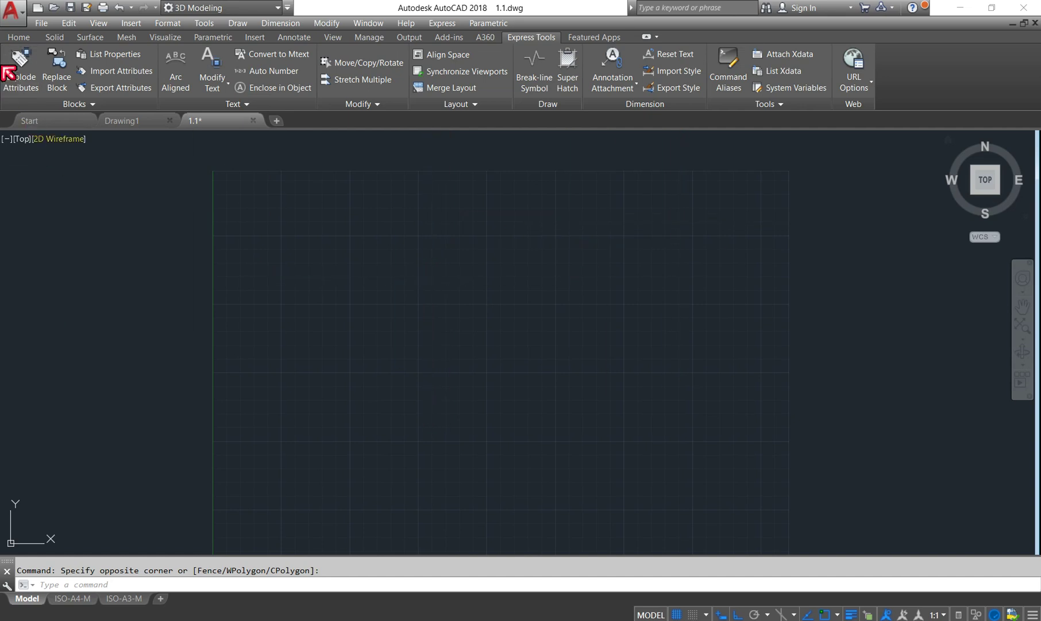
left_click(20, 38)
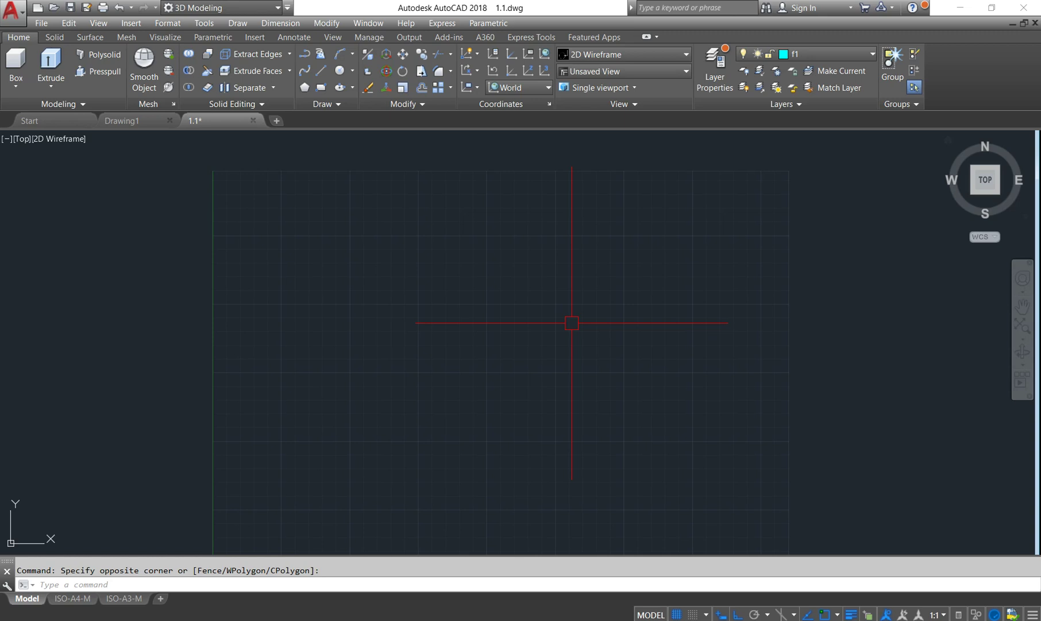
Review the Layer list leaving f1 current, then show the Annotate tools with style C75
left_click(864, 58)
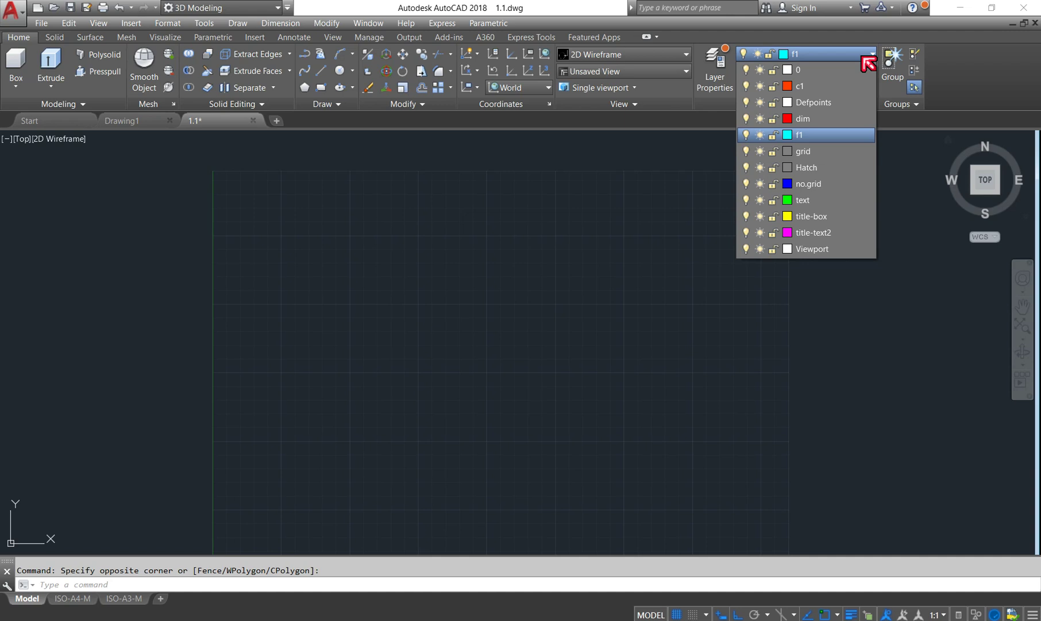
left_click(688, 265)
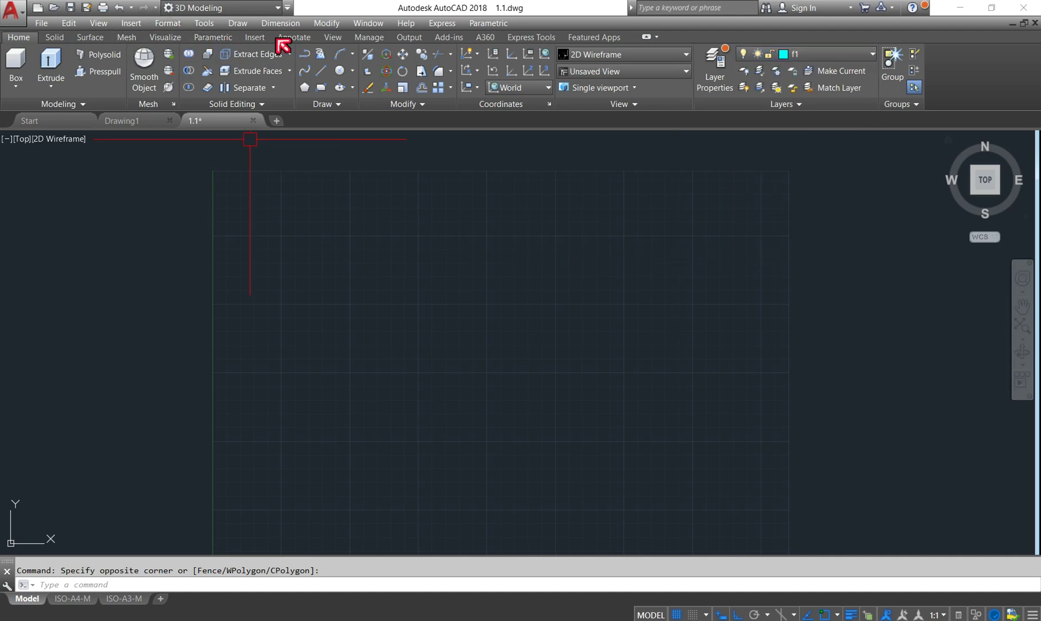
left_click(294, 38)
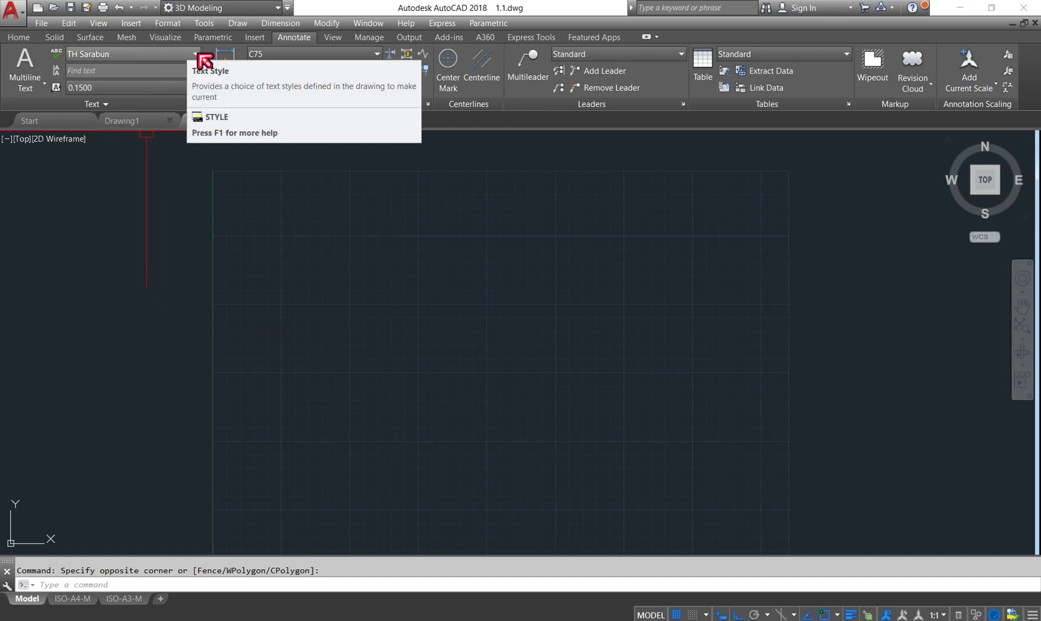
Review the text and dimension style lists, keeping TH Sarabun and C75, then return to Home
left_click(196, 54)
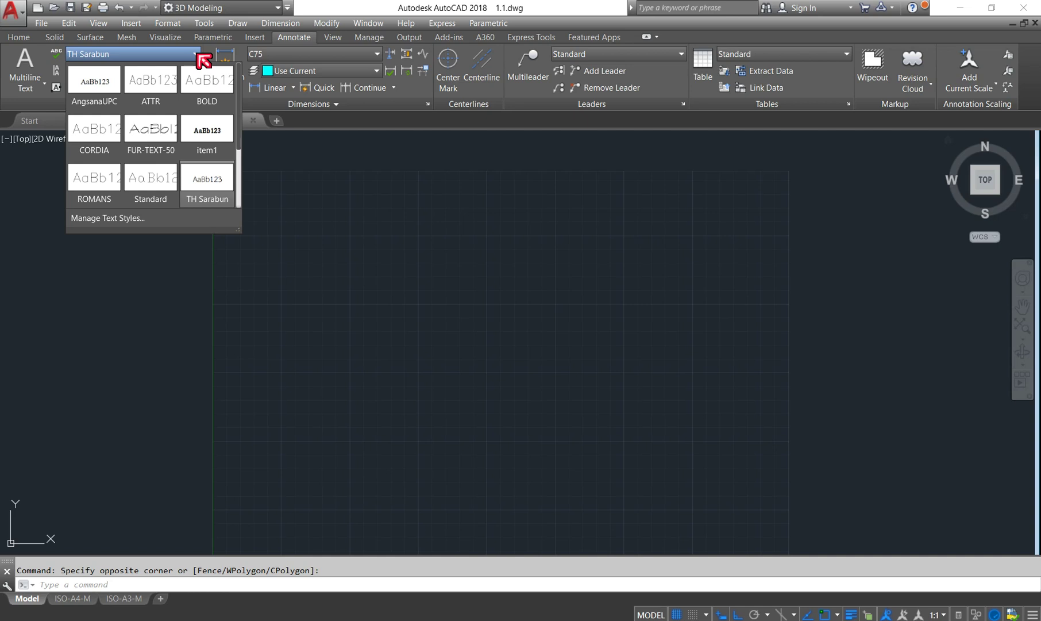
left_click(212, 198)
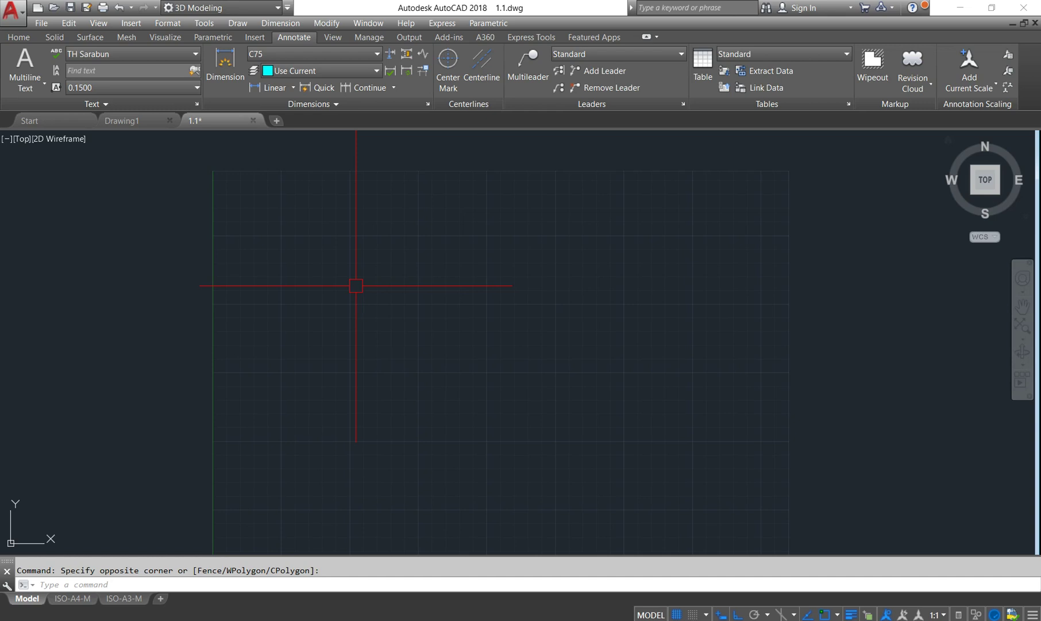
left_click(378, 55)
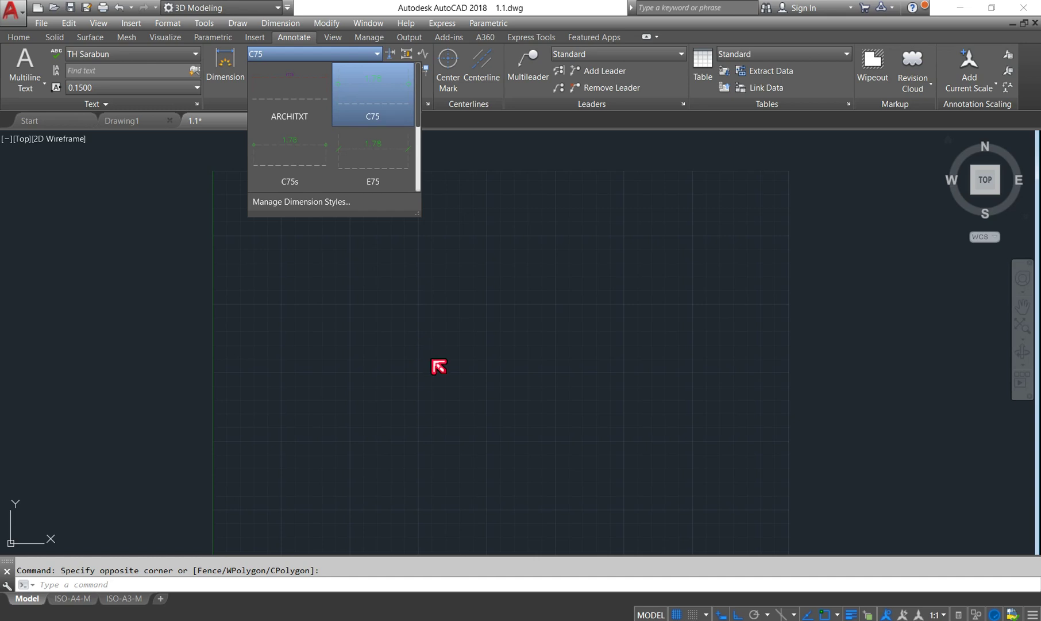
left_click(472, 399)
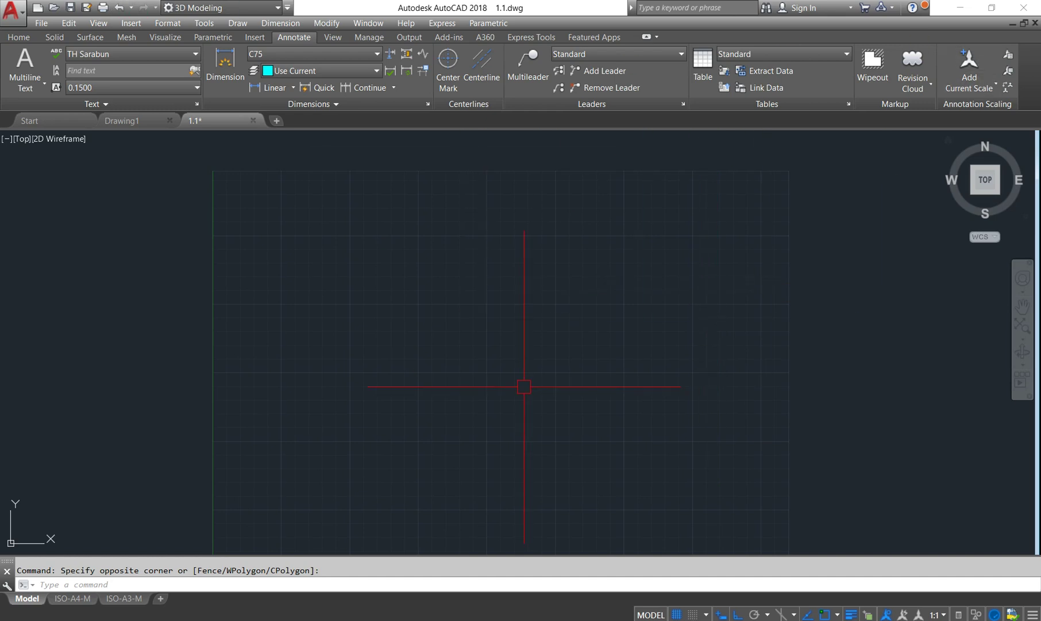
left_click(19, 38)
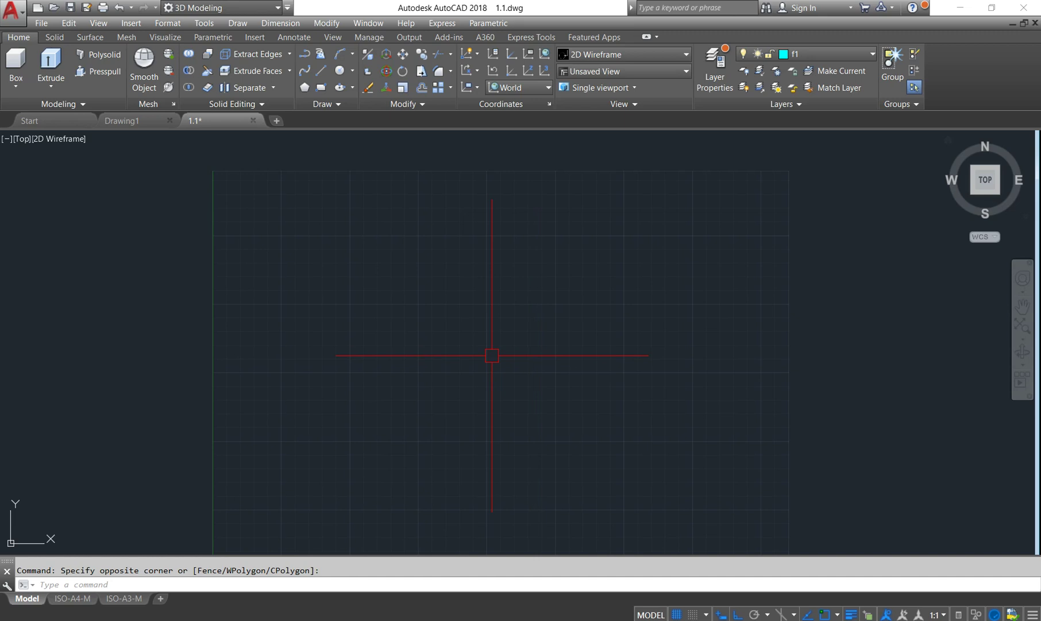
In Options > User Preferences, set source and target insertion units to Millimeters and apply
right_click(494, 271)
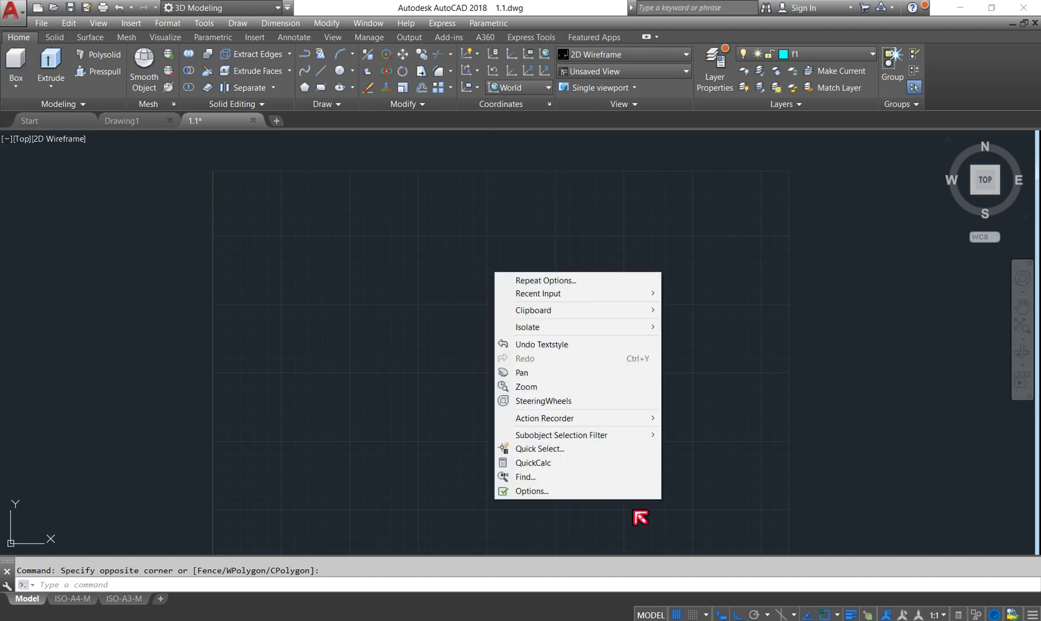
left_click(569, 493)
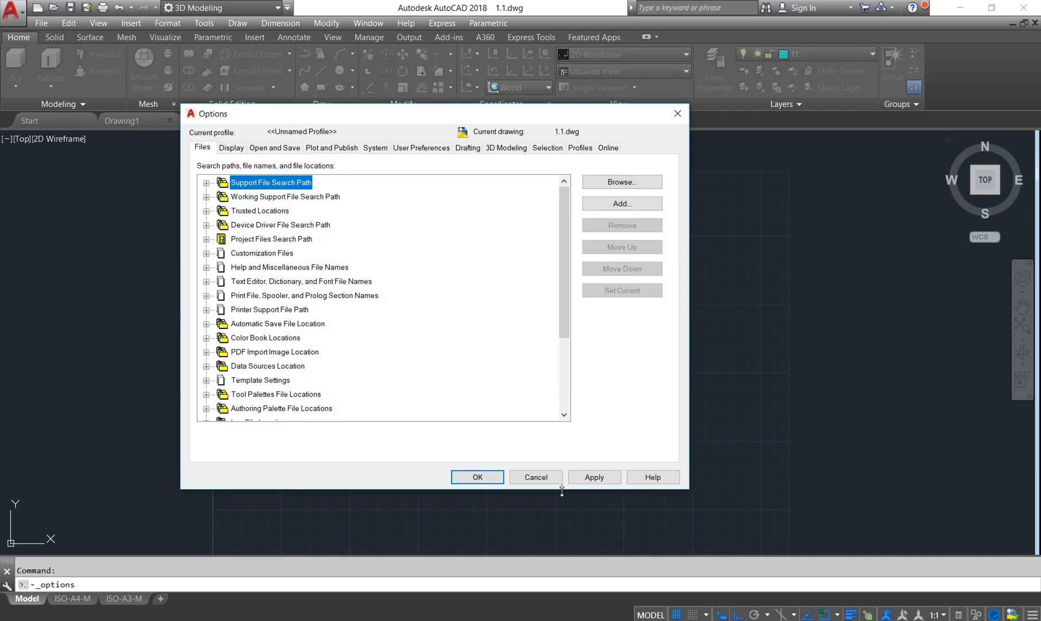
left_click(425, 149)
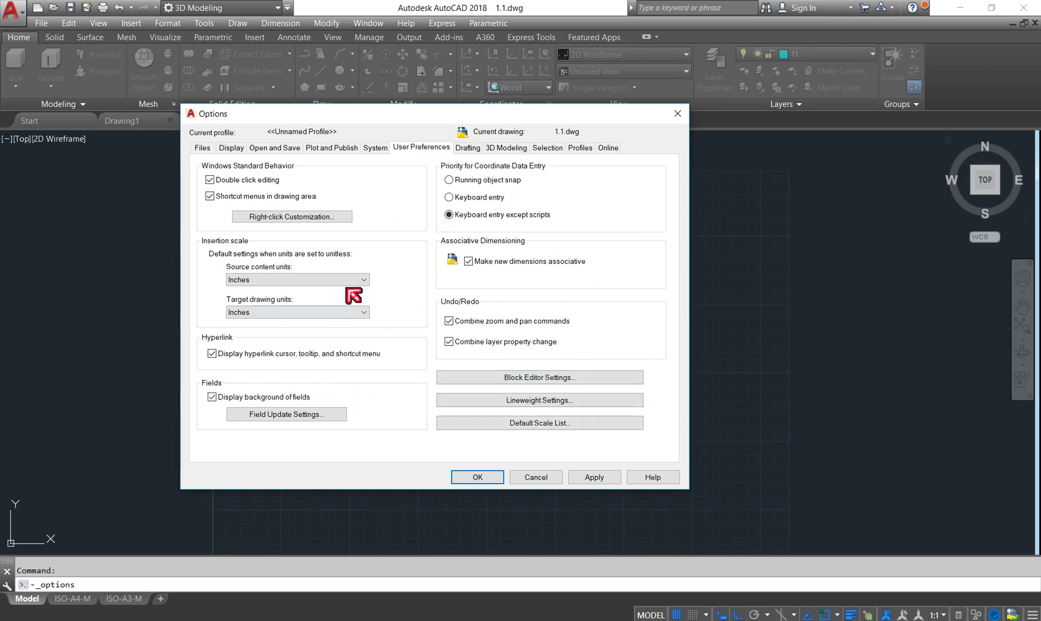
left_click(368, 283)
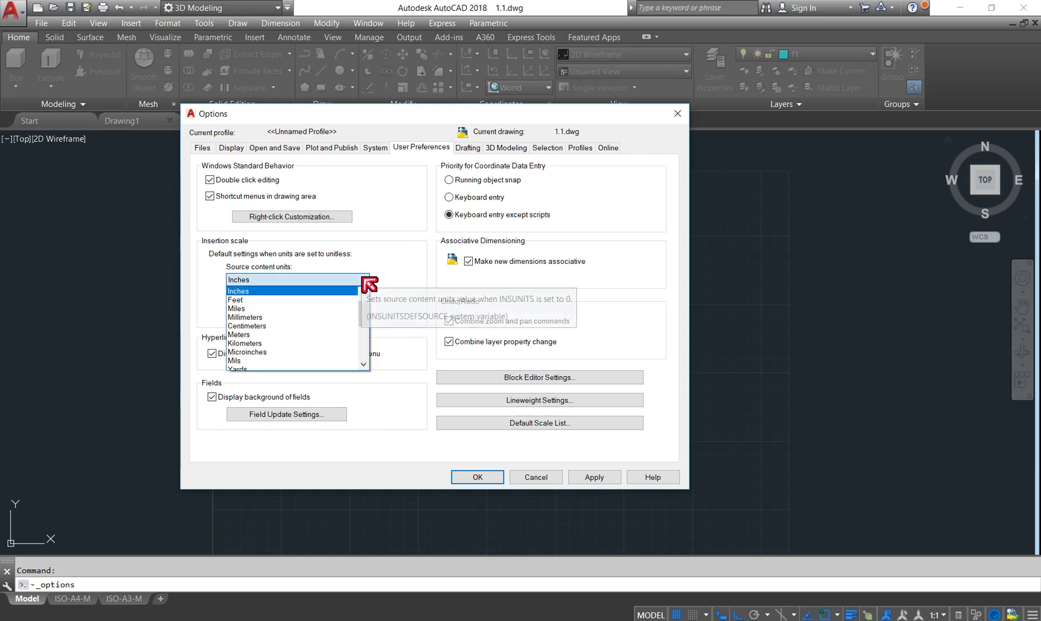
left_click(368, 283)
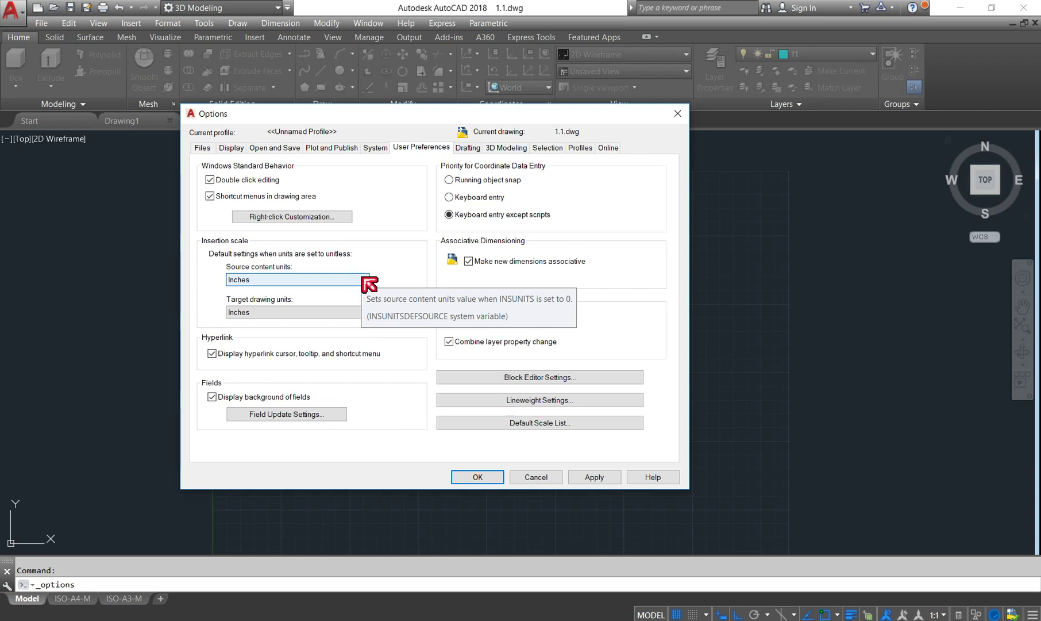
left_click(368, 283)
left_click(323, 318)
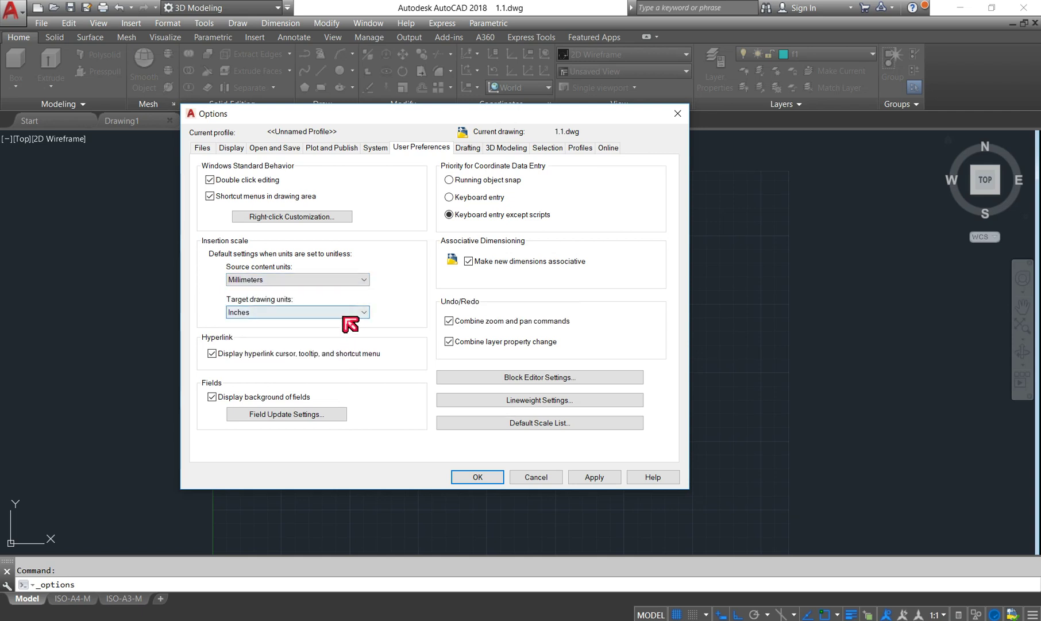
left_click(344, 316)
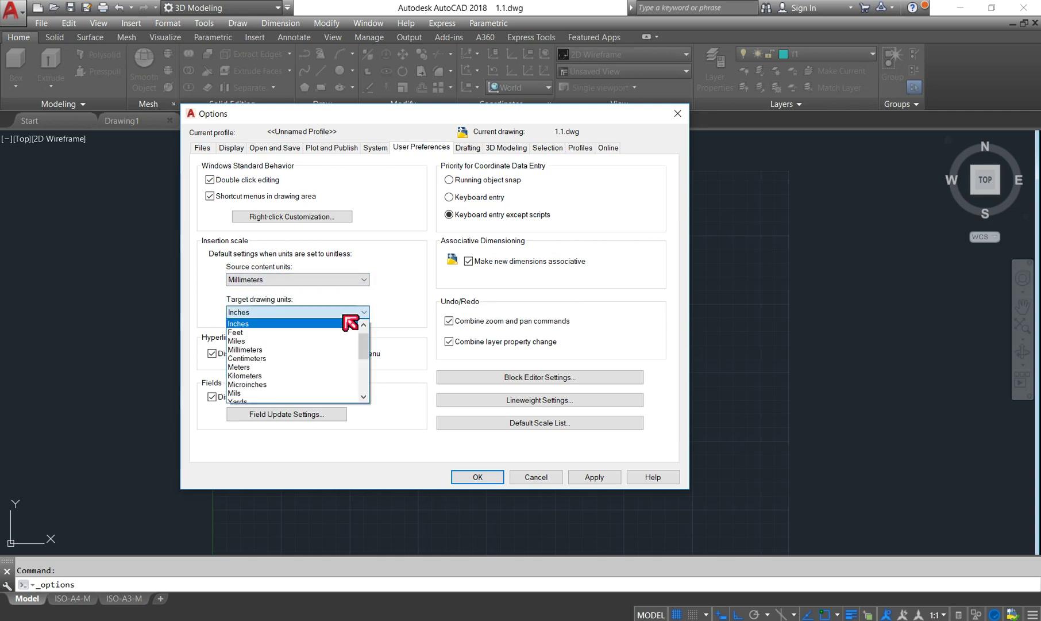
left_click(319, 350)
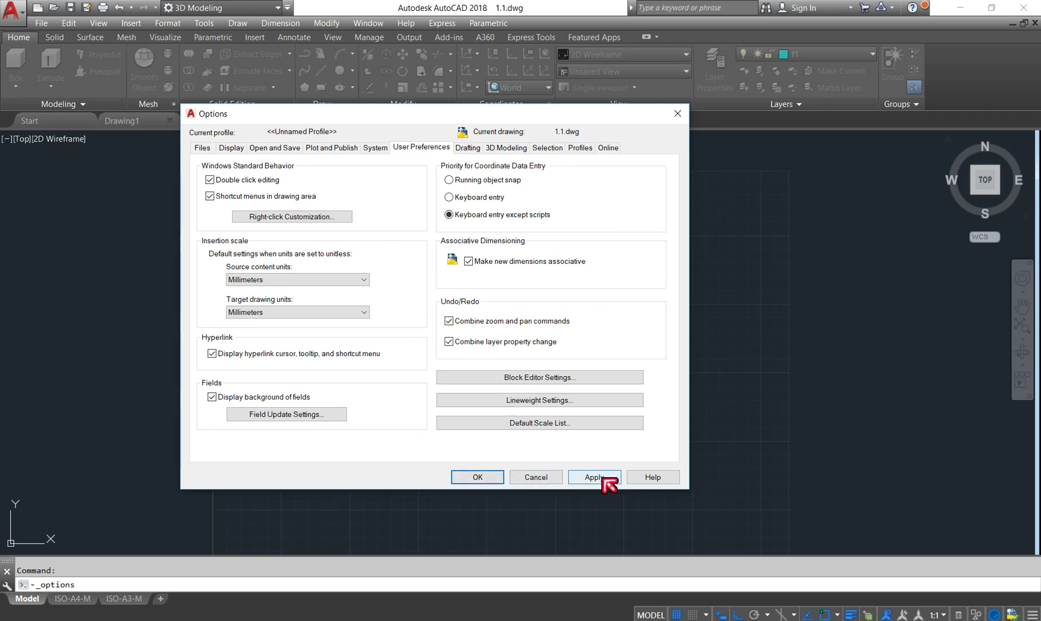
left_click(470, 478)
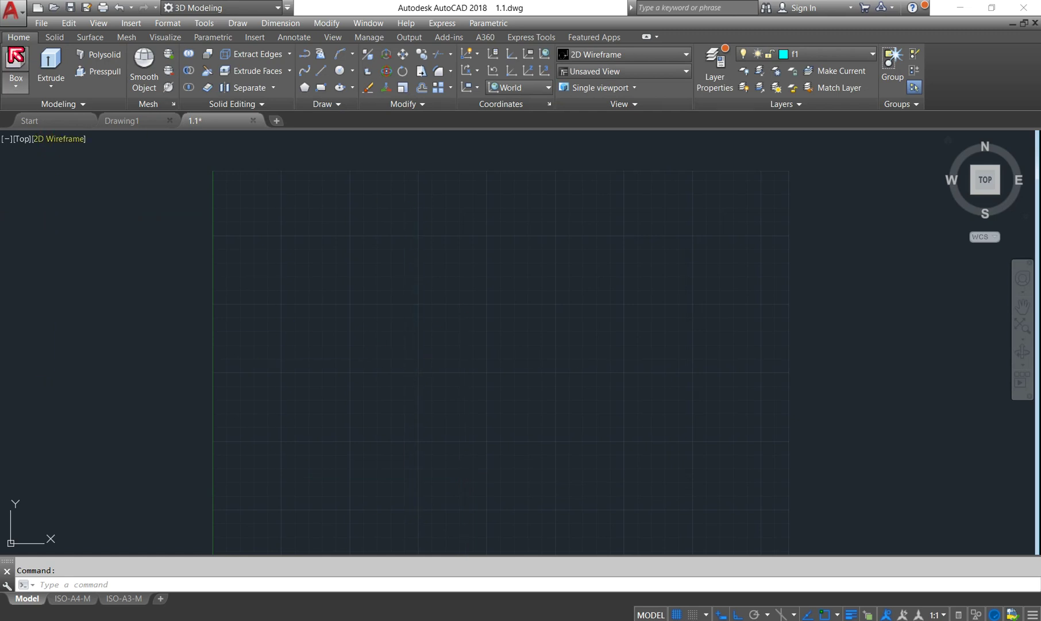
Begin saving the drawing as a template, taking the standard sheet template's name as file name
left_click(13, 11)
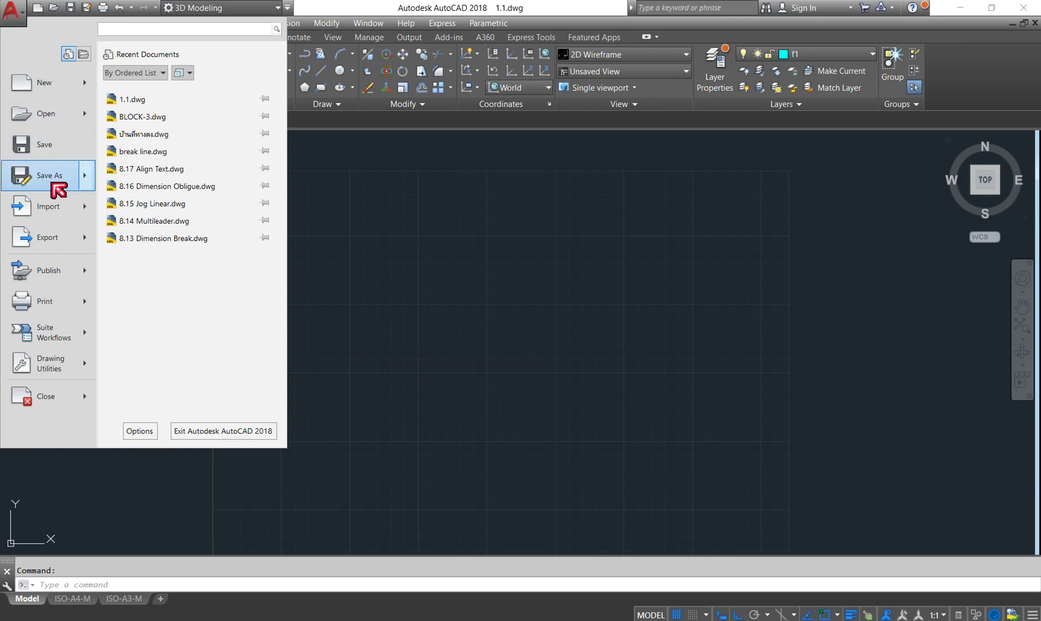
mouse_move(47, 175)
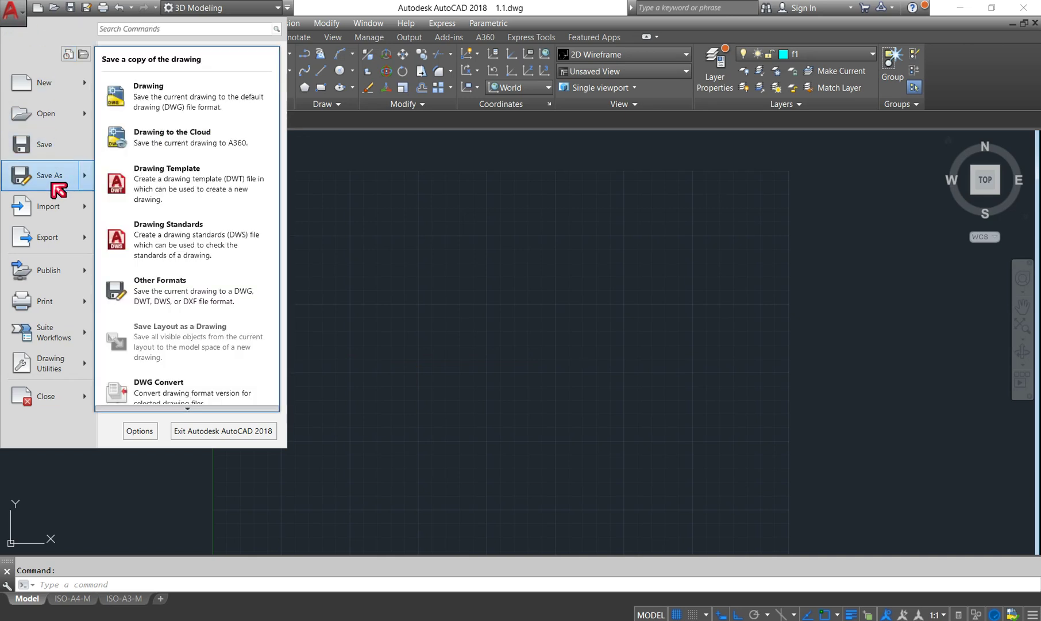
left_click(206, 190)
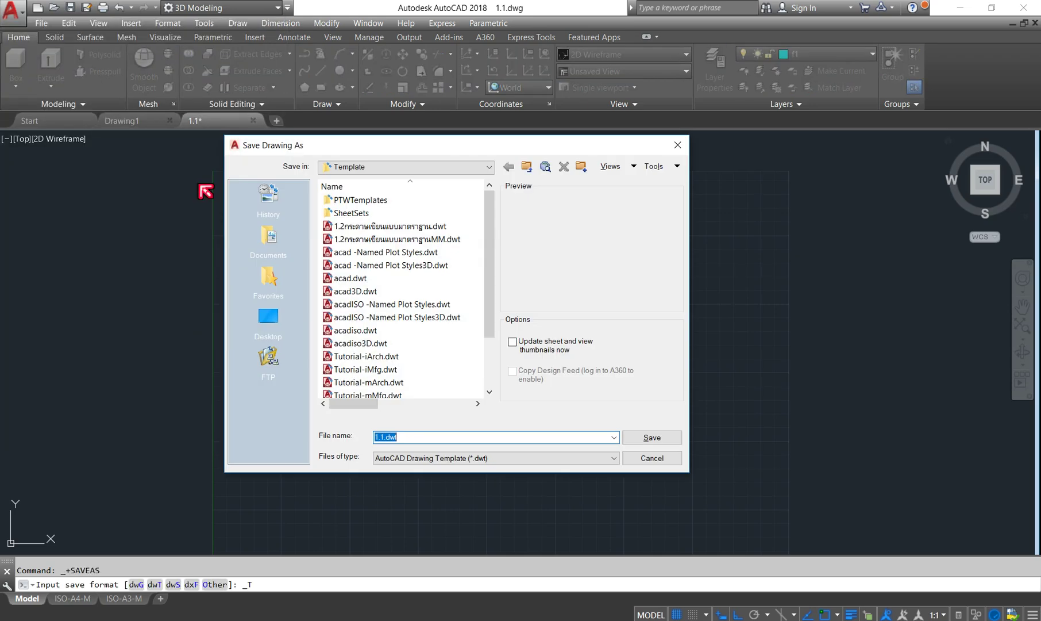
left_click(412, 438)
mouse_move(493, 305)
left_mouse_down()
mouse_move(494, 328)
mouse_move(495, 312)
left_mouse_up()
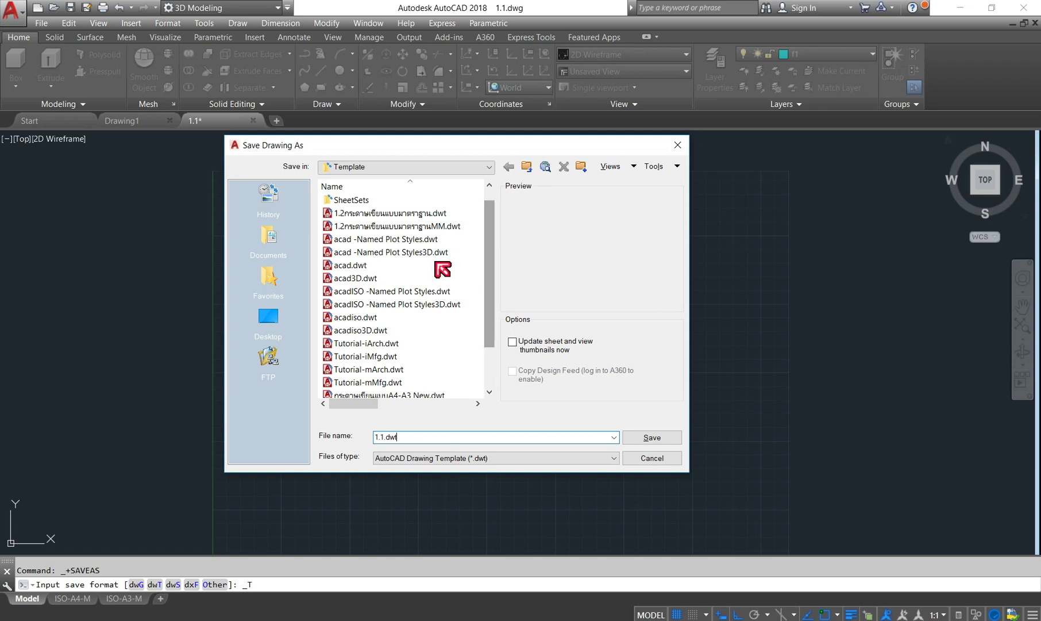
left_click(409, 214)
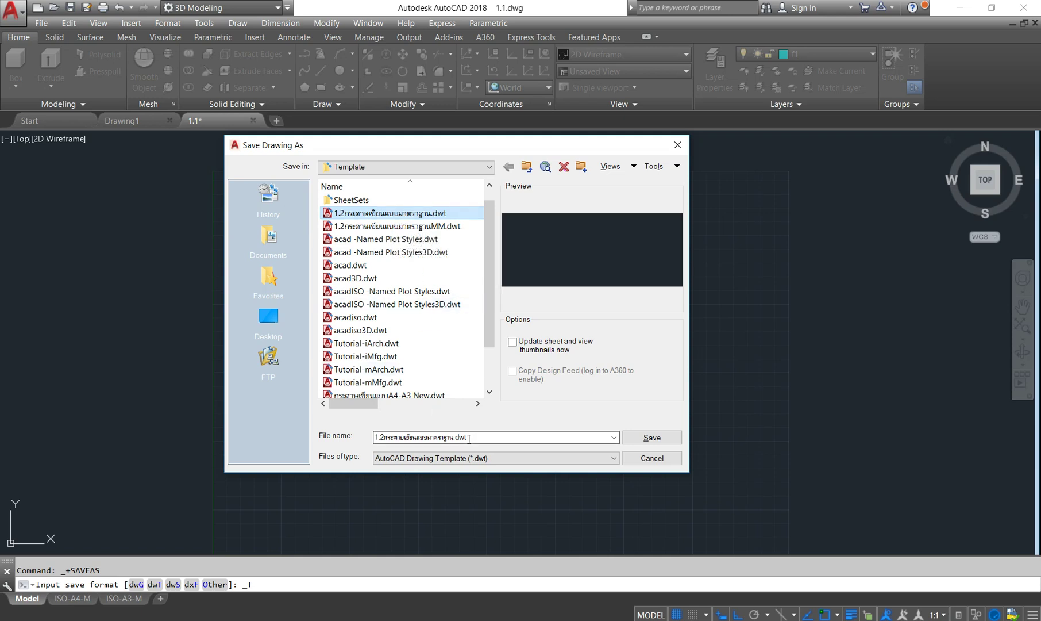
Edit the file name to 1.2กระดาษเขียนแบบมาตรฐาน3D and save it as a .dwt template
left_click(513, 438)
left_click(488, 438)
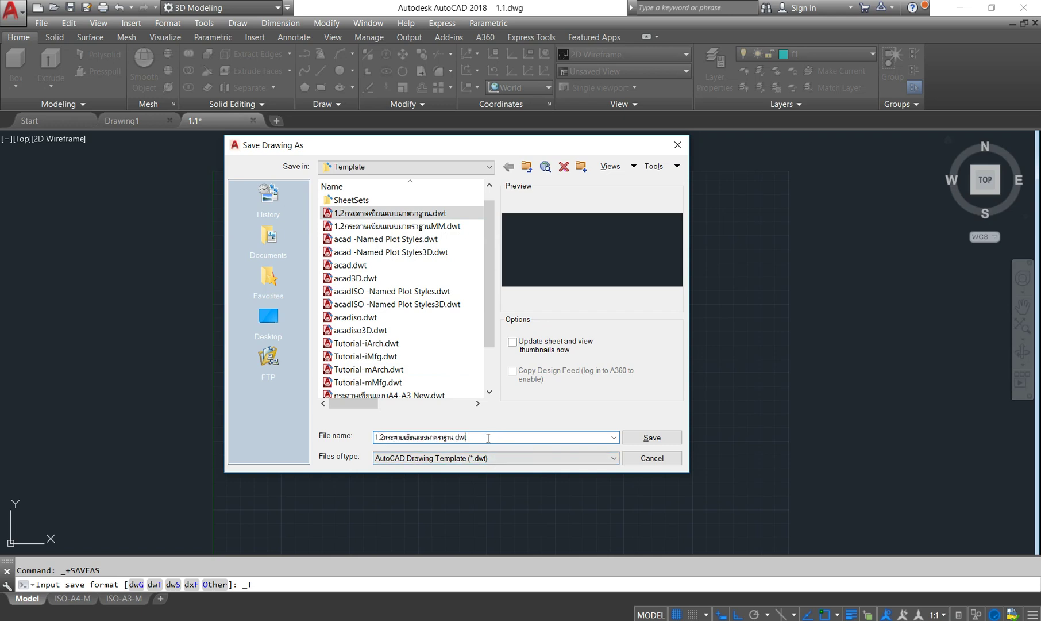
key("BackSpace")
key("BackSpace")
key("BackSpace")
key("BackSpace")
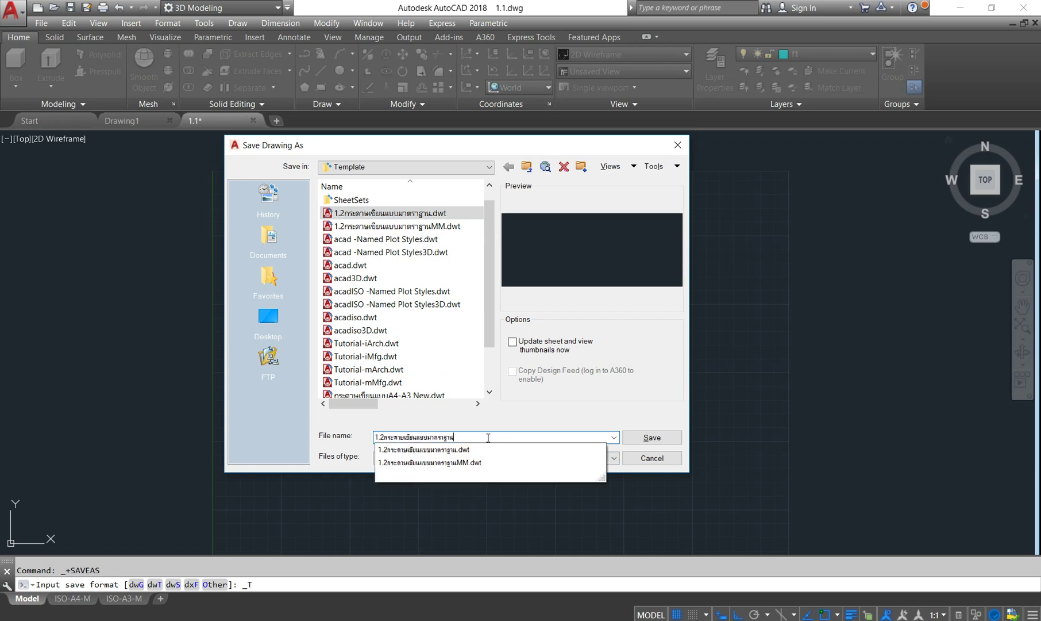
type("3")
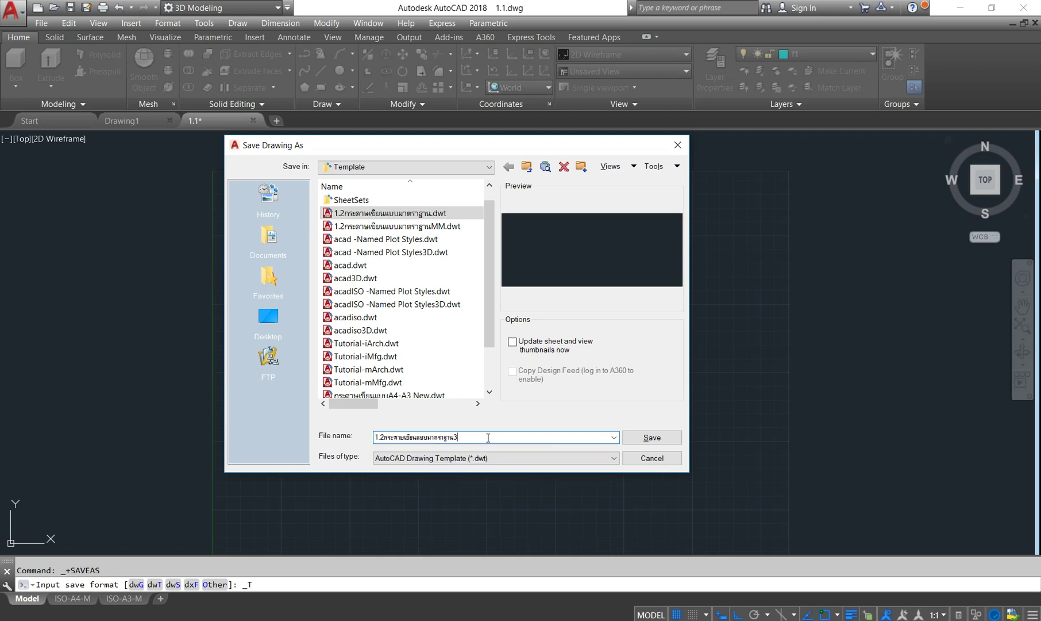
type("ก")
key("BackSpace")
type("D")
left_click(667, 441)
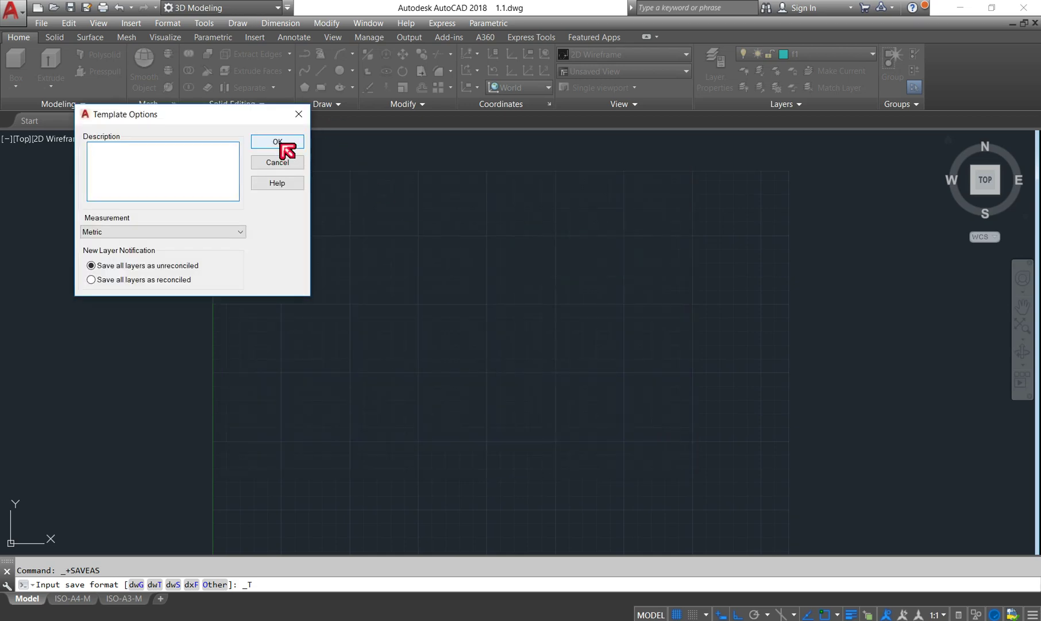
Accept Metric measurement in Template Options to finish saving the 3D template
left_click(279, 141)
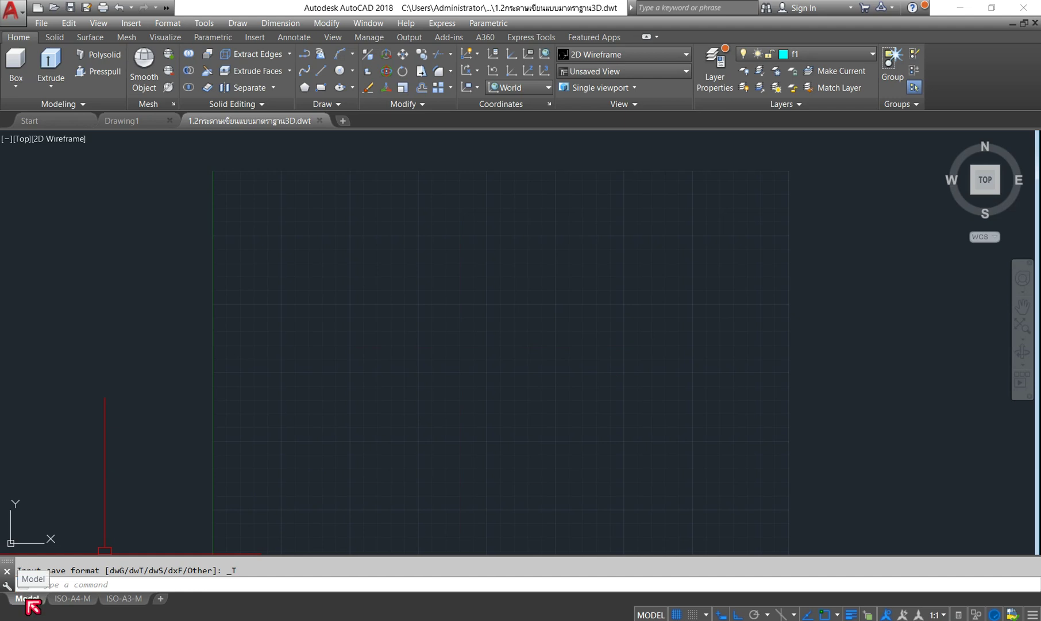
right_click(528, 325)
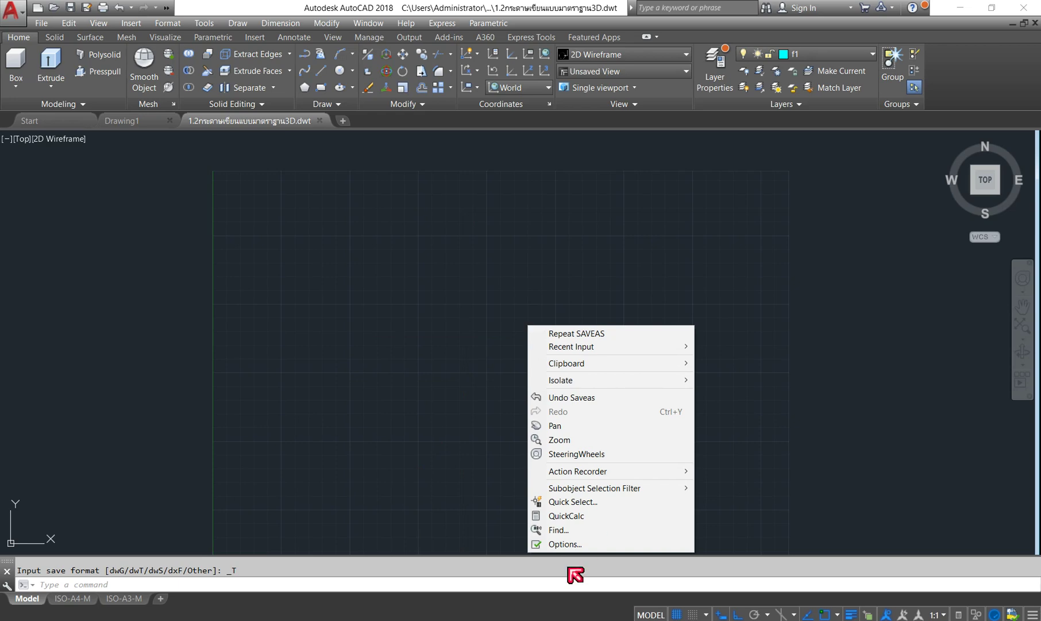
Set the QNEW default template file to 1.2กระดาษเขียนแบบมาตรฐาน3D.dwt and apply the change
left_click(565, 545)
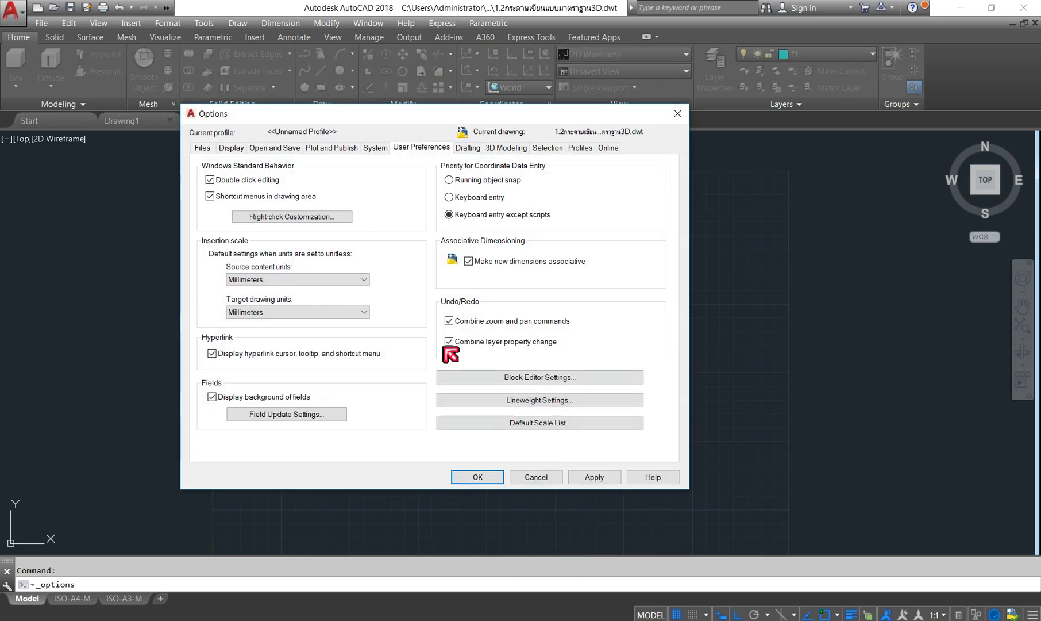
left_click(210, 151)
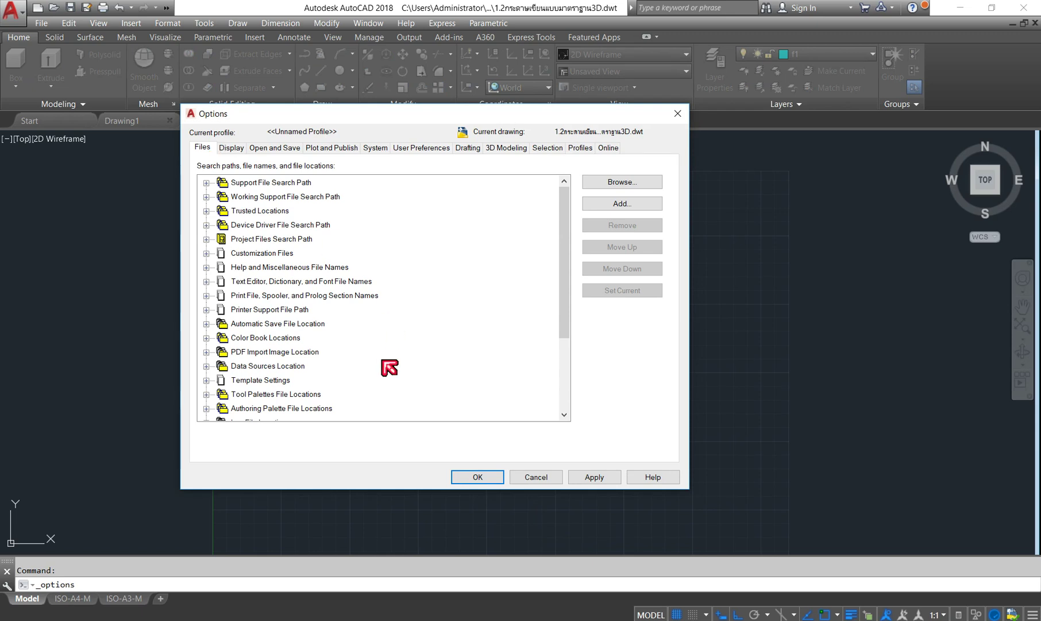
double_click(256, 381)
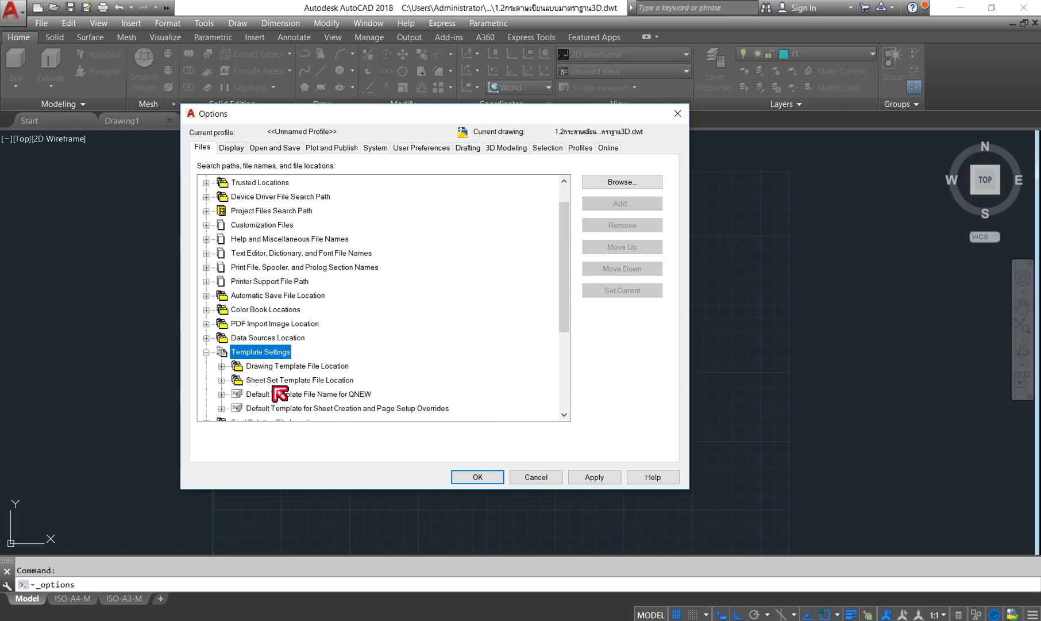
mouse_move(278, 402)
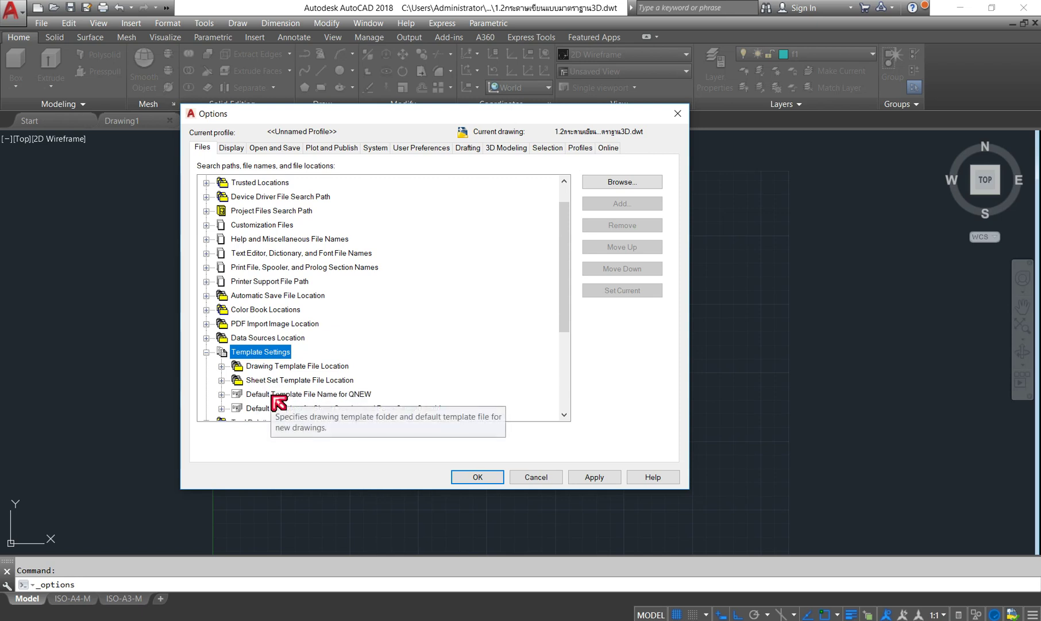
double_click(273, 394)
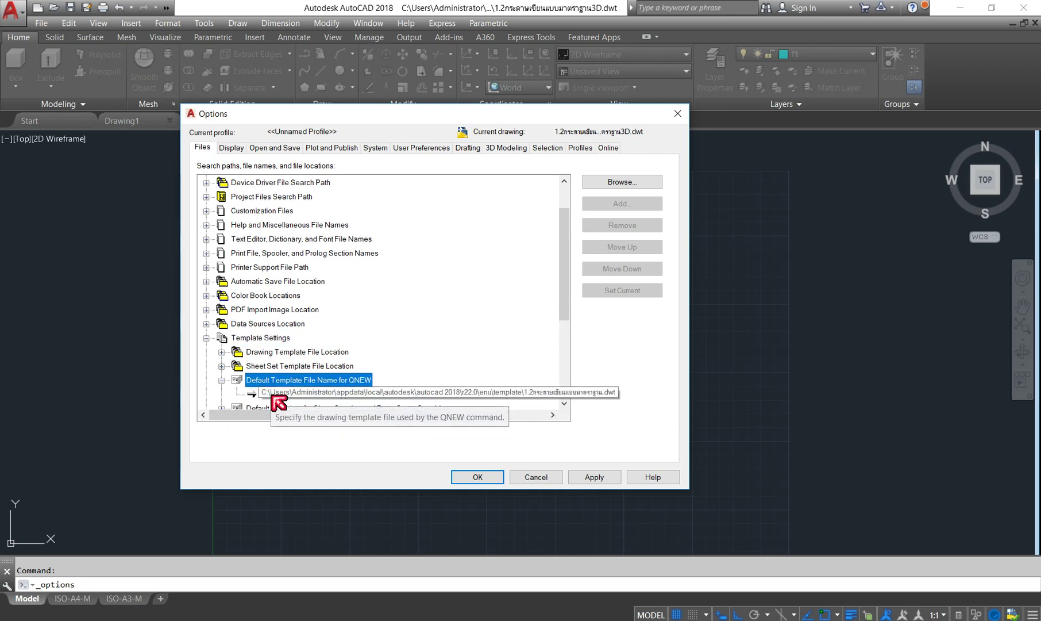
double_click(266, 395)
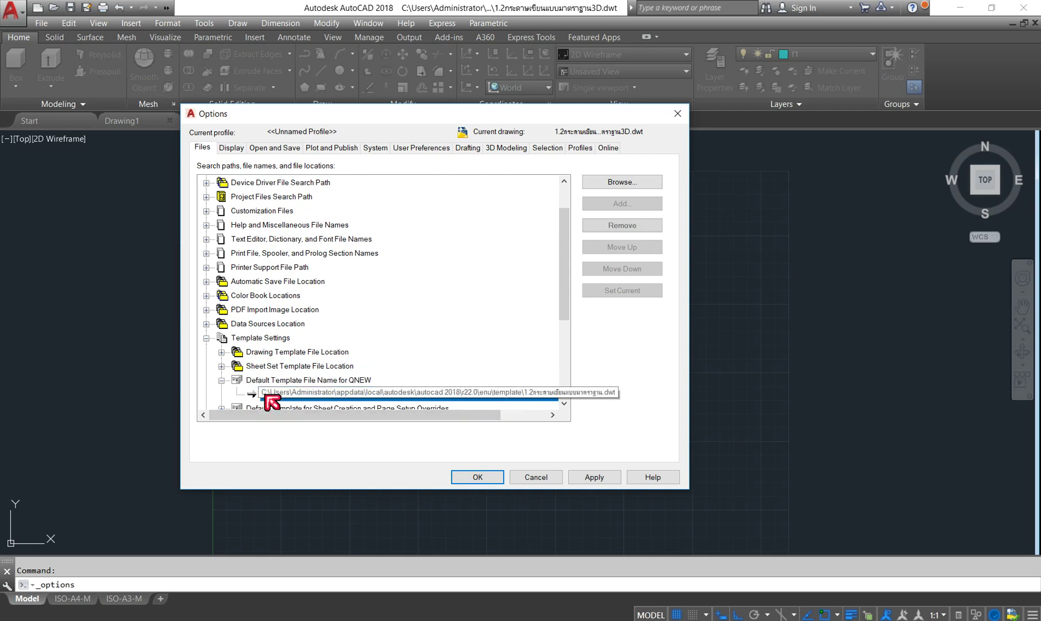
left_click(494, 247)
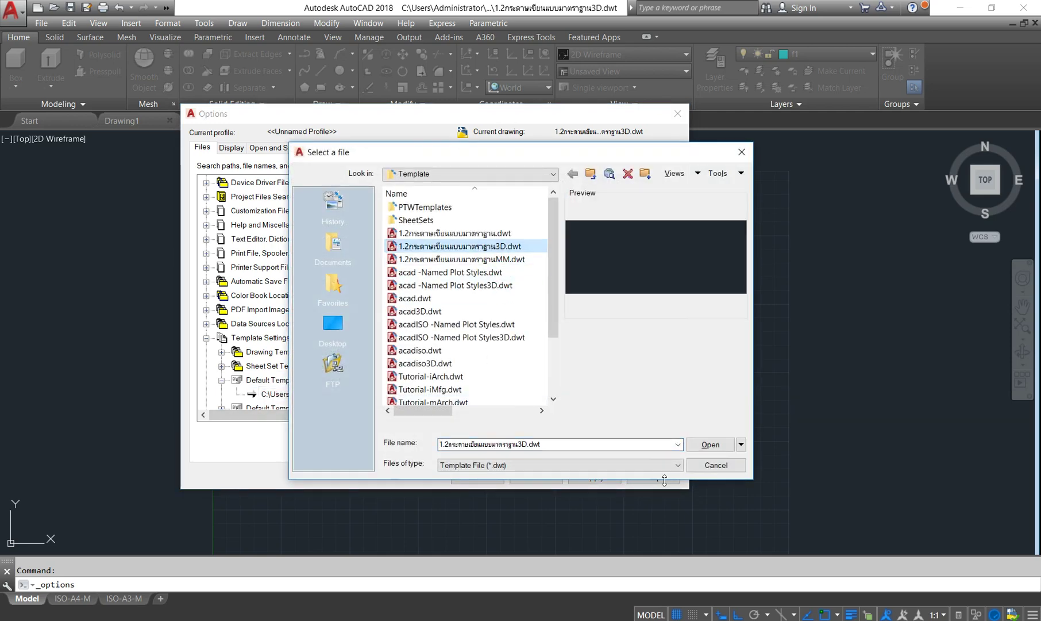
left_click(713, 445)
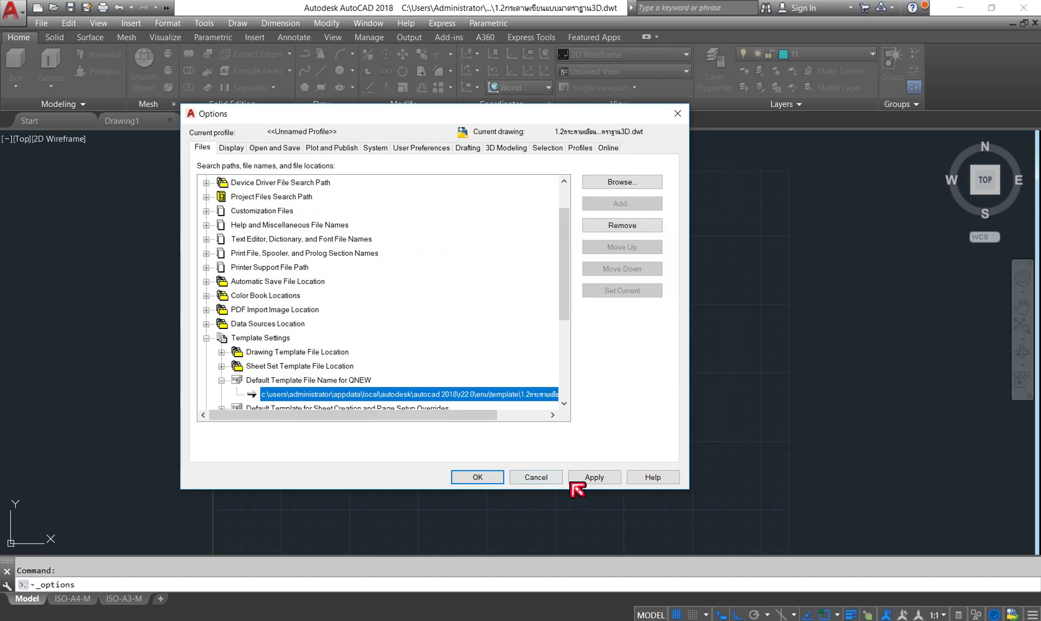
left_click(594, 482)
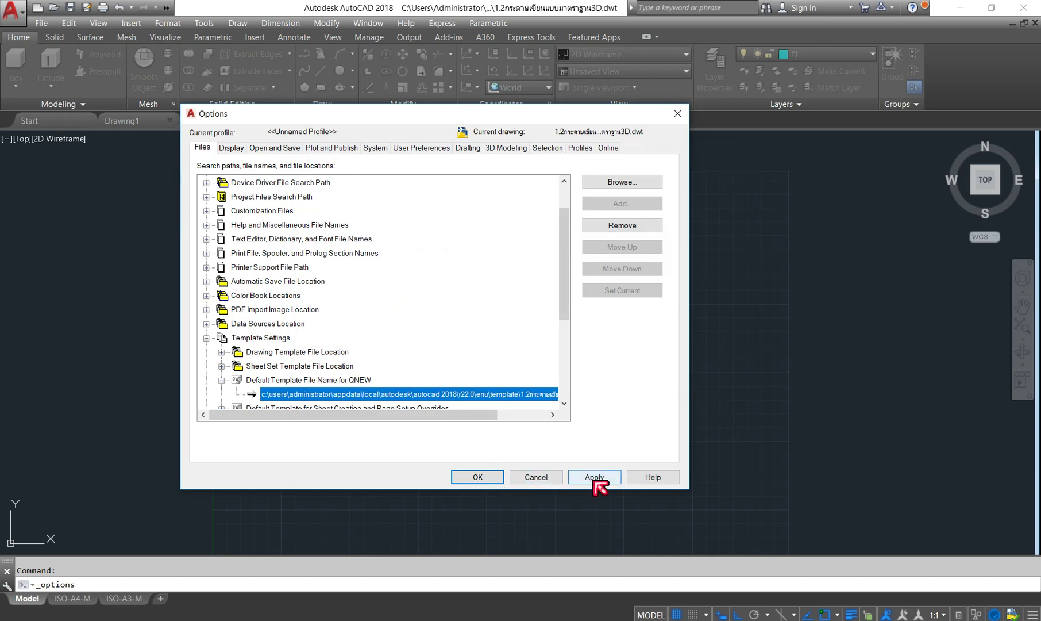
left_click(596, 478)
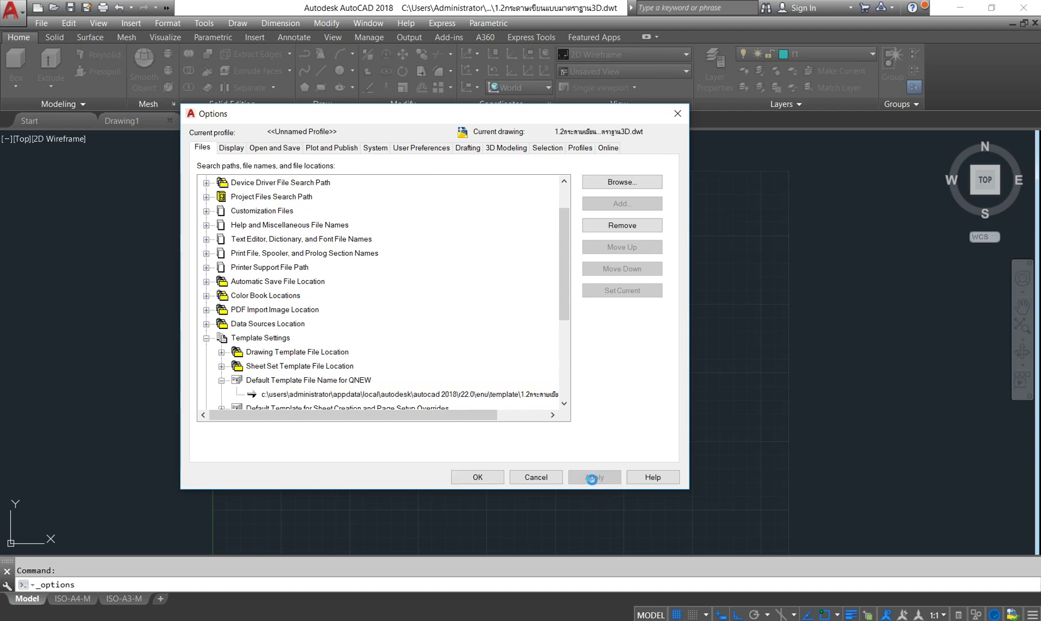
left_click(477, 479)
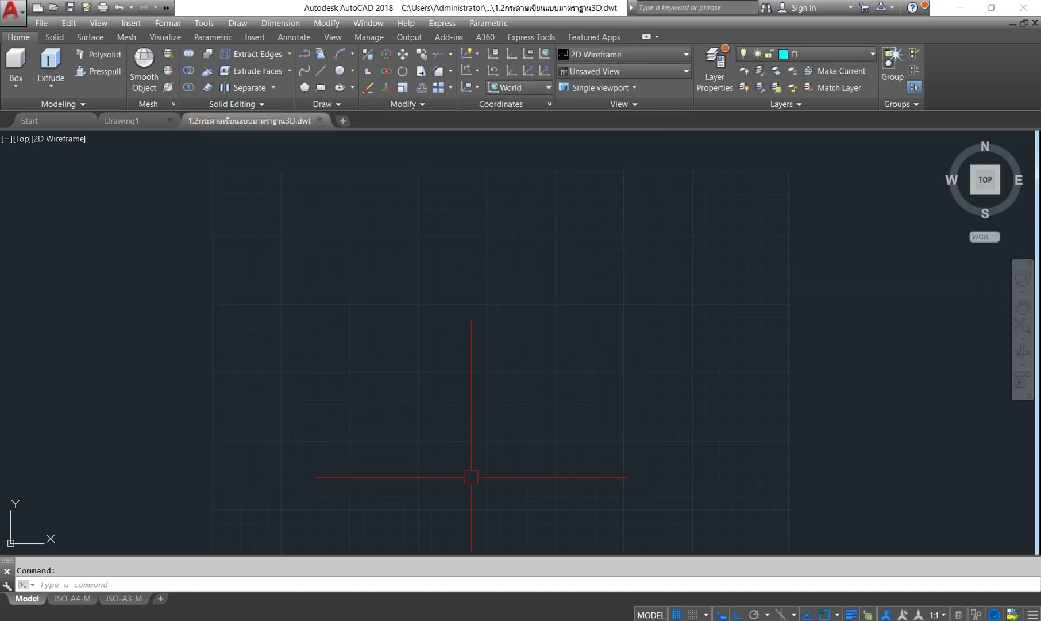
Close the 3D template and Drawing1, then start a new Drawing2 from the default template
left_click(319, 120)
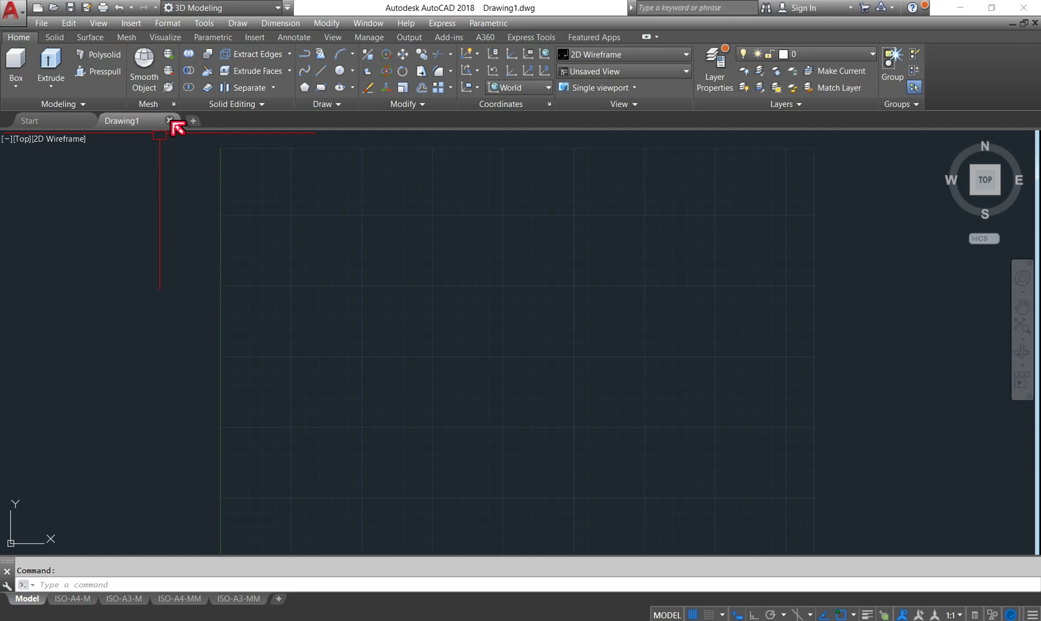
left_click(170, 121)
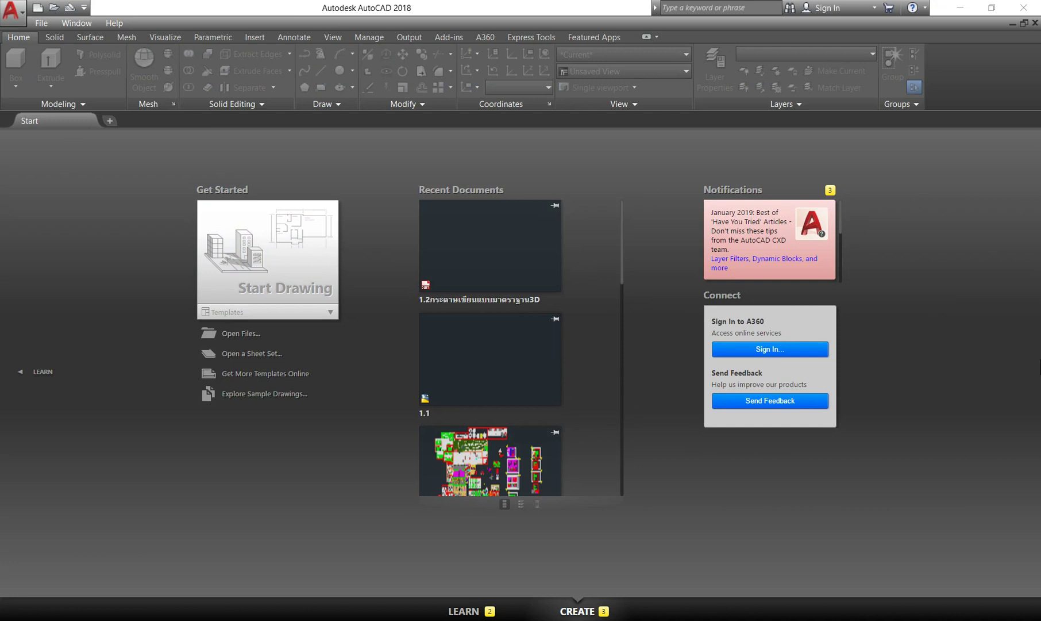
left_click(257, 280)
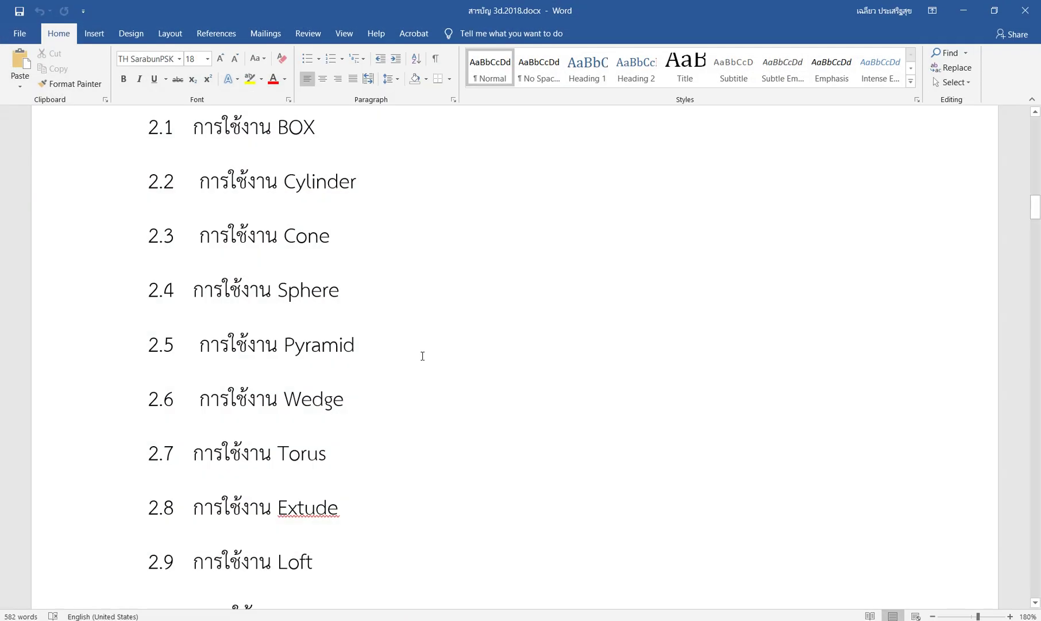
scroll(422, 356, "up", 5)
scroll(345, 357, "up", 5)
scroll(316, 357, "up", 5)
scroll(317, 359, "down", 3)
scroll(317, 357, "up", 1)
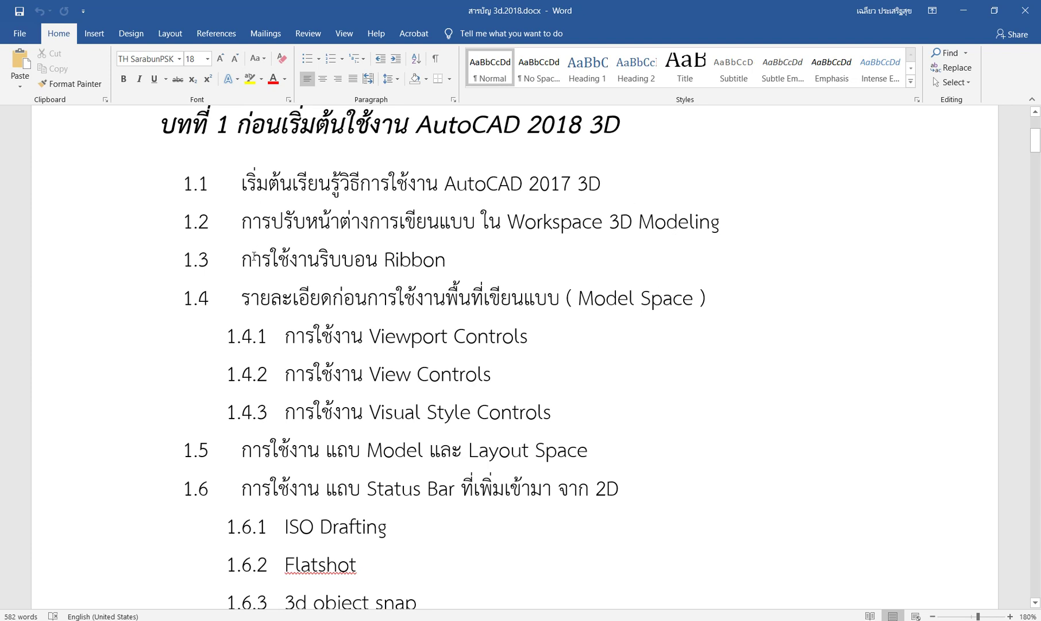
scroll(257, 230, "up", 1)
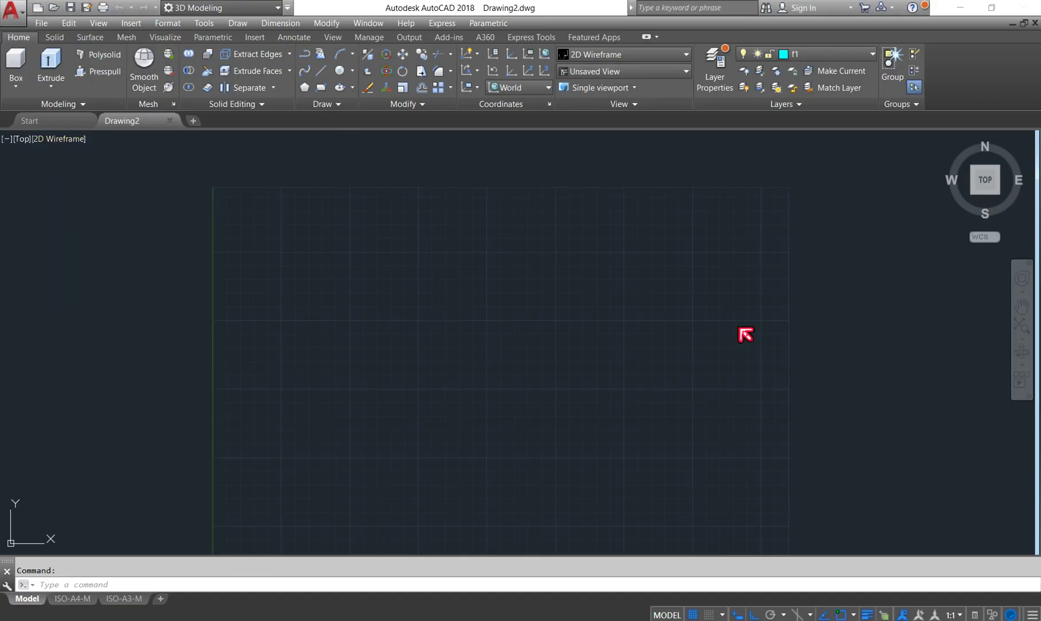
Open 1.4.1-1.4.3.dwg from the G: > ชุดการสอน 2018 > 3D lesson folder
key("ctrl+o")
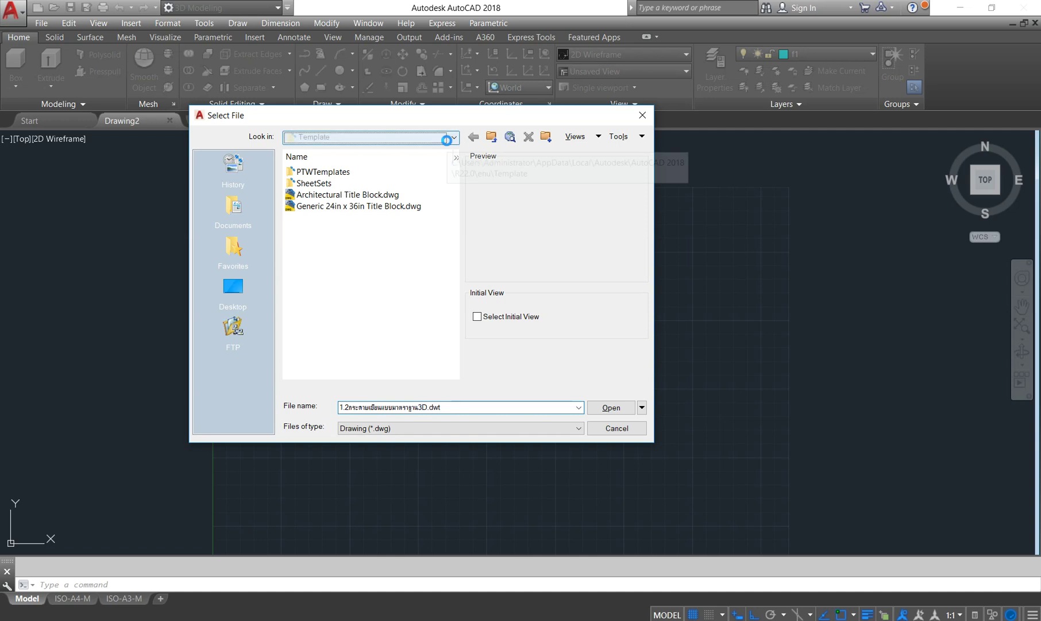
left_click(447, 138)
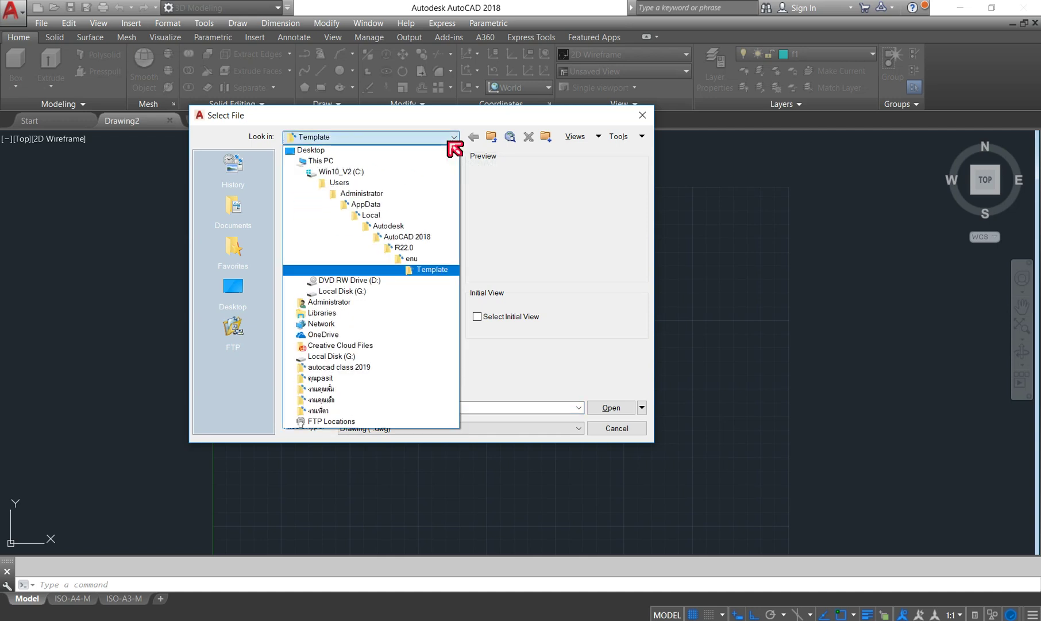
left_click(368, 358)
scroll(413, 292, "down", 3)
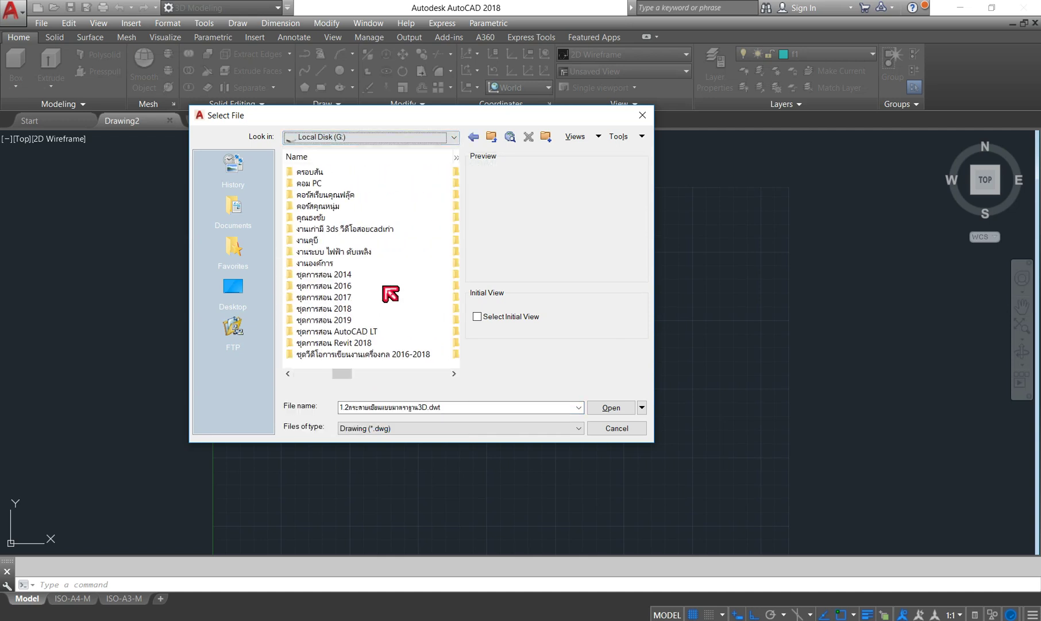
double_click(371, 309)
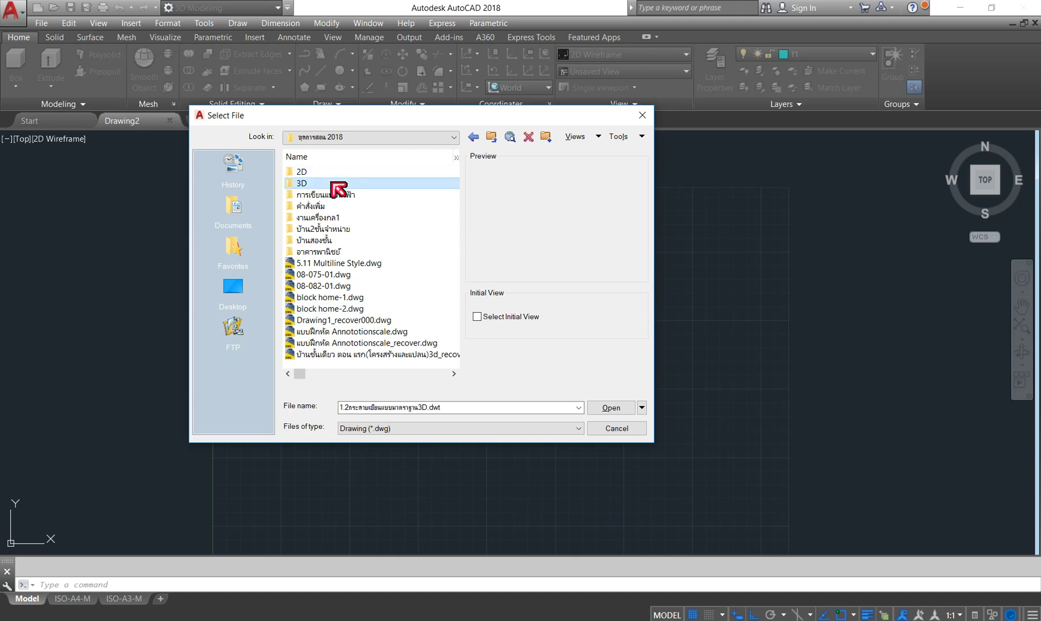
double_click(337, 185)
double_click(337, 185)
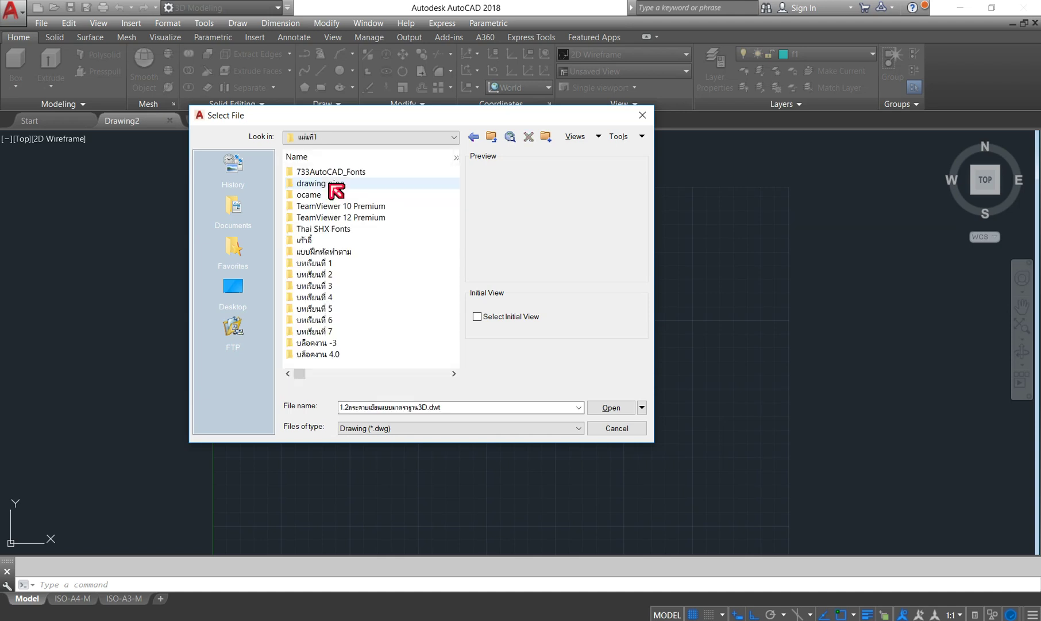
double_click(344, 265)
left_click(334, 184)
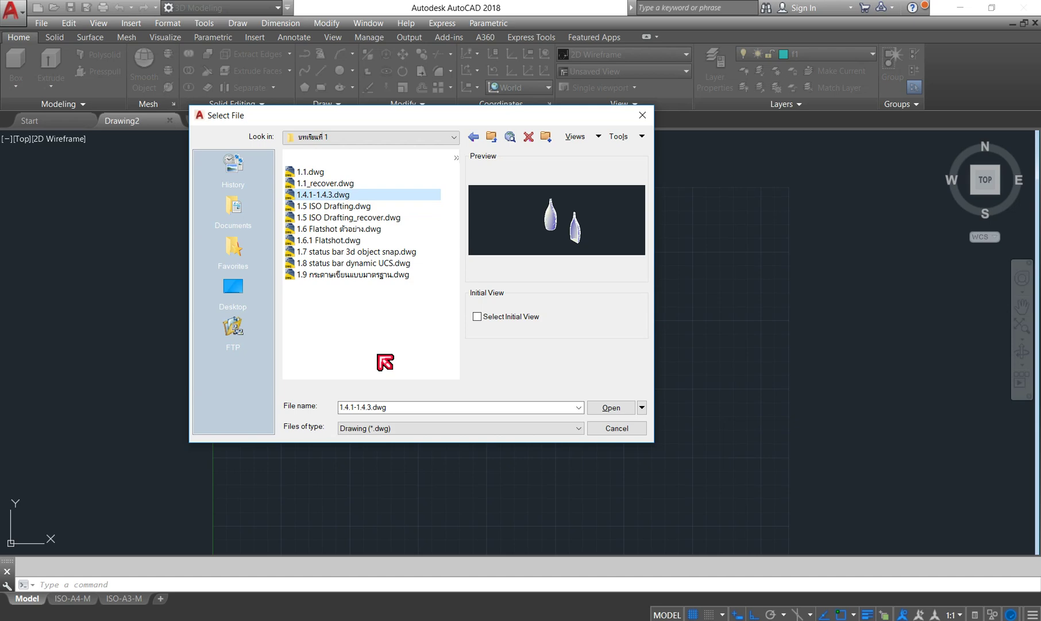
left_click(618, 408)
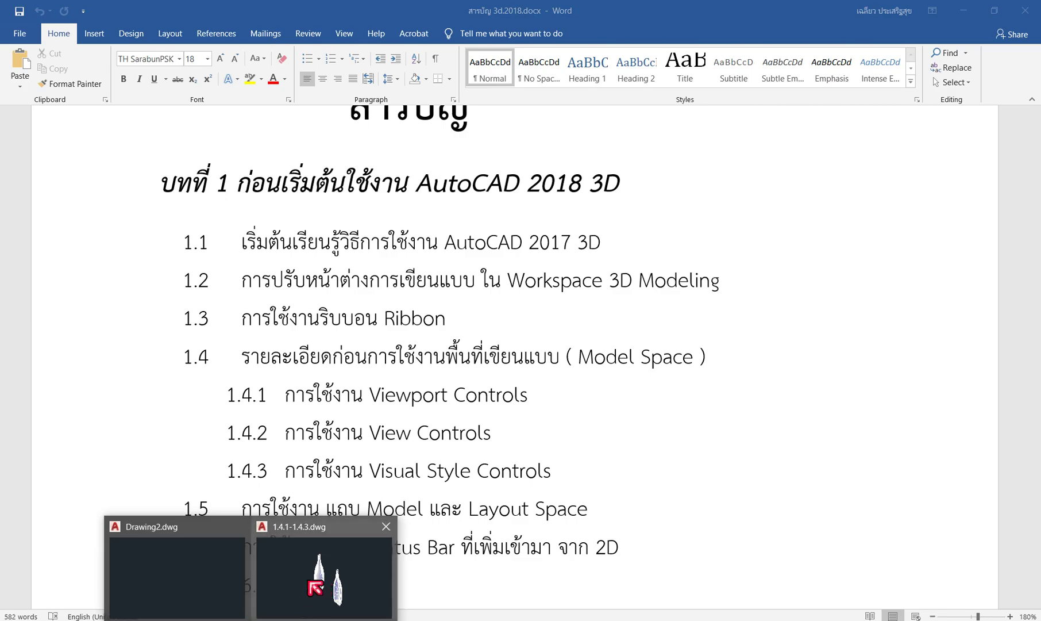
Switch back to the 1.4.1-1.4.3.dwg bottle drawing via the AutoCAD taskbar button
left_click(313, 585)
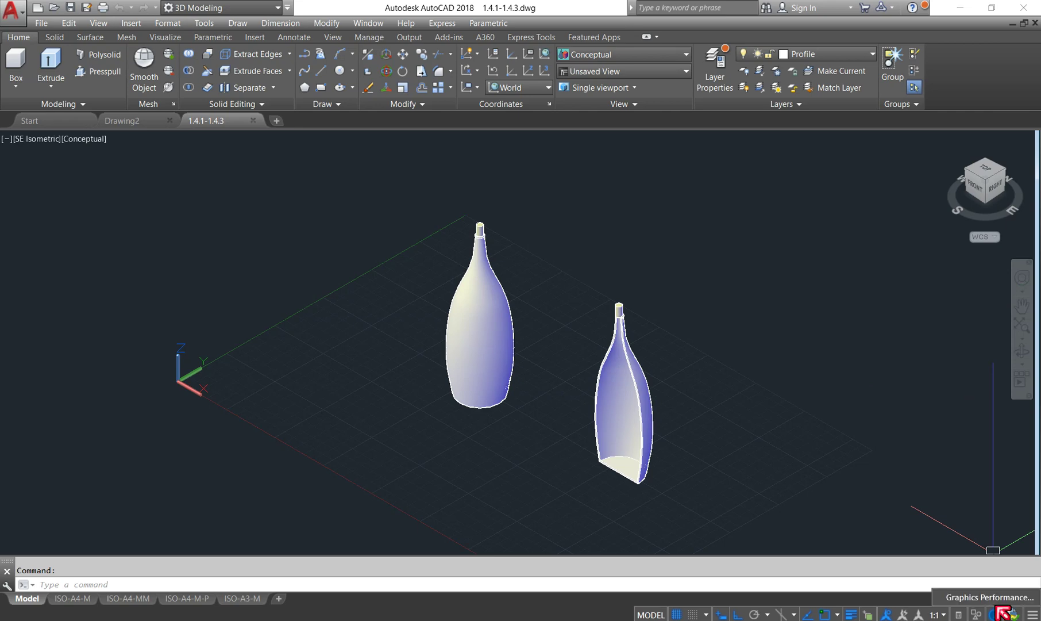
Review the Graphics Performance settings unchanged, then pan the bottle models to the left
left_click(999, 603)
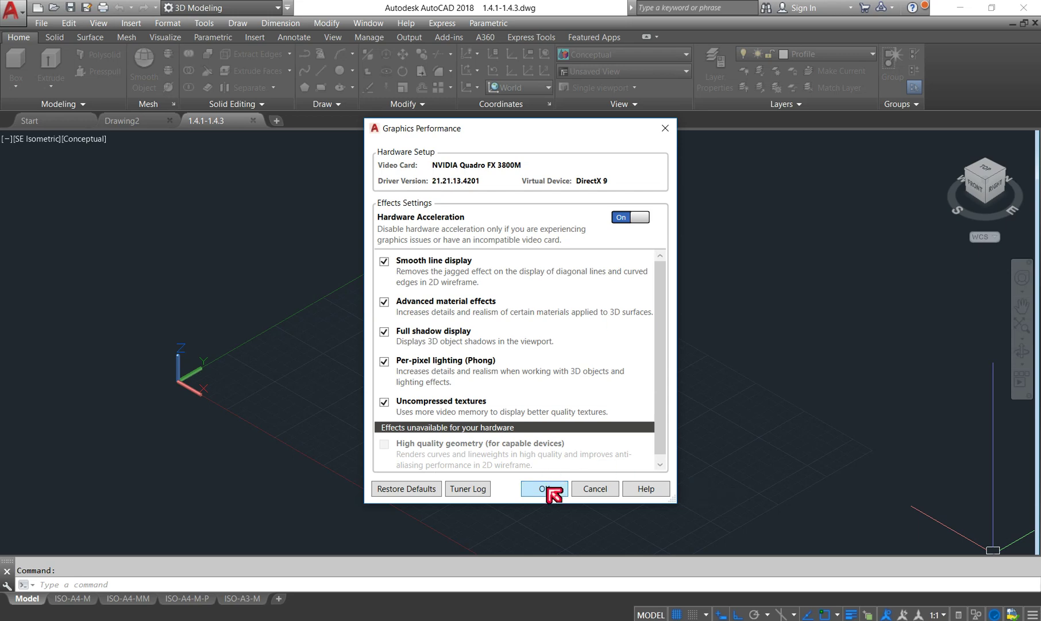
left_click(546, 488)
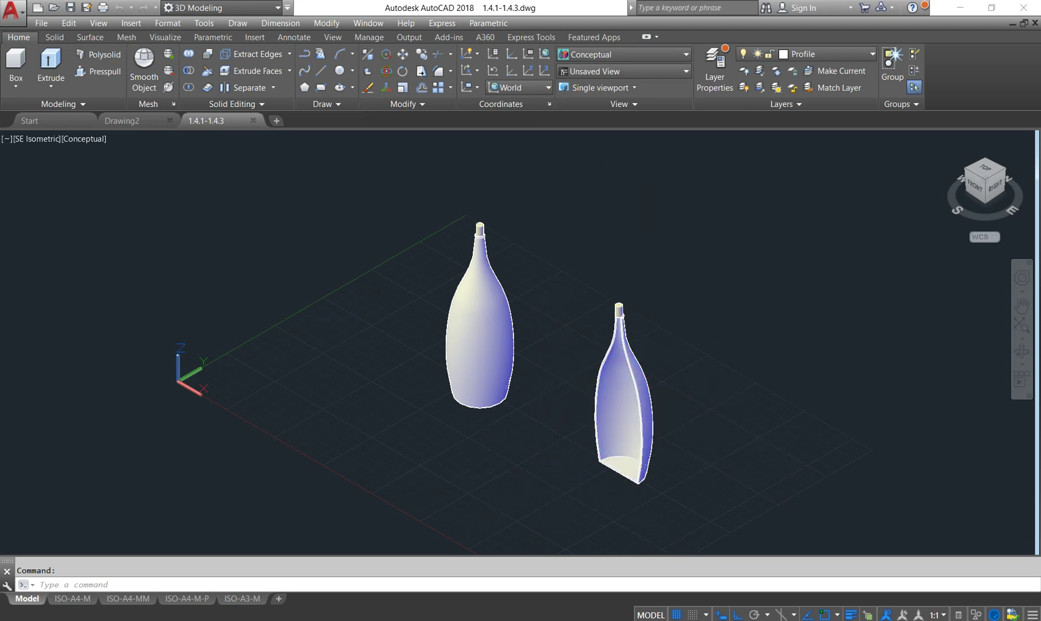
middle_click_drag(597, 347, 509, 341)
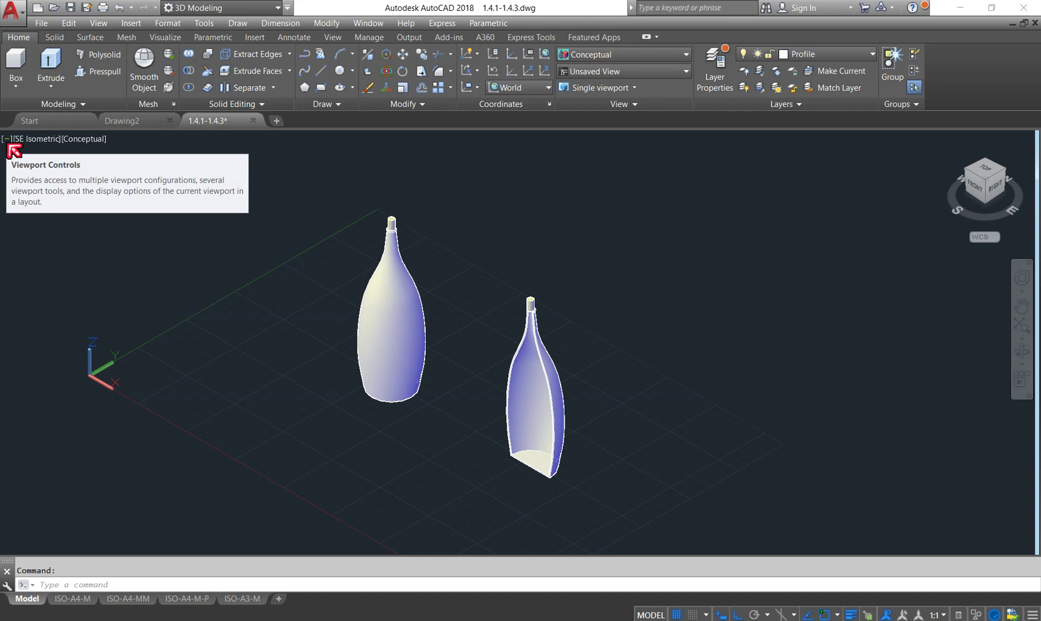
Show the Viewport Configuration List from the [-] Viewport Controls menu
left_click(7, 141)
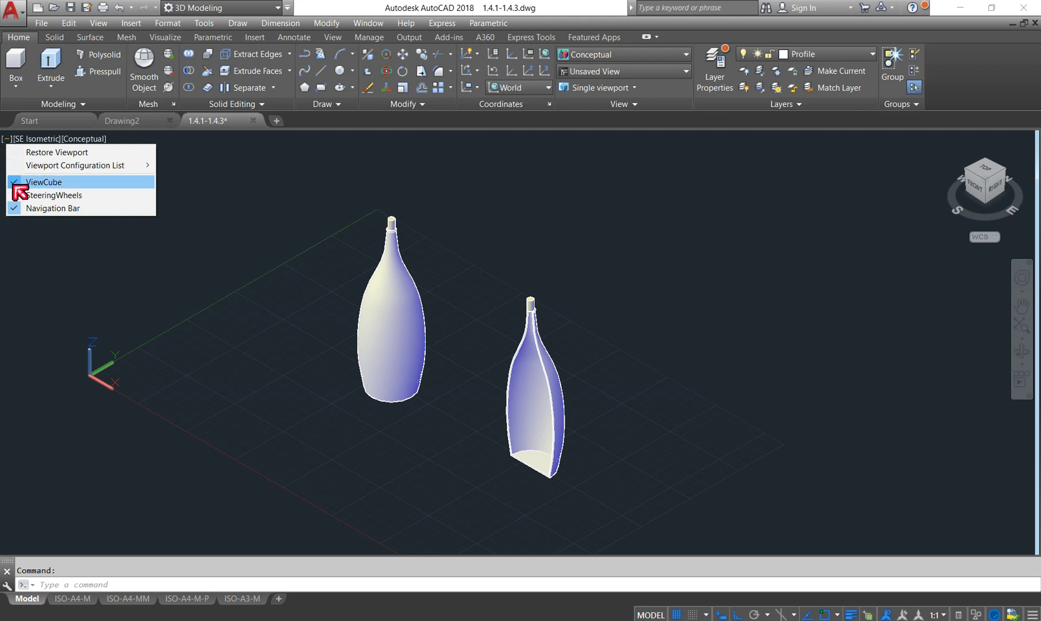
left_click(7, 183)
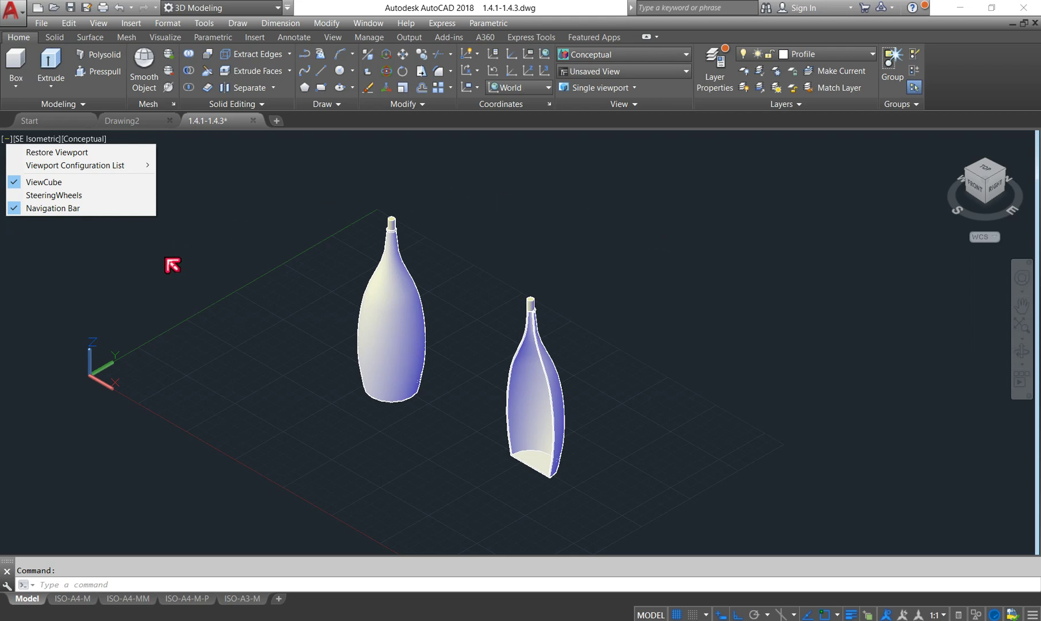
mouse_move(75, 165)
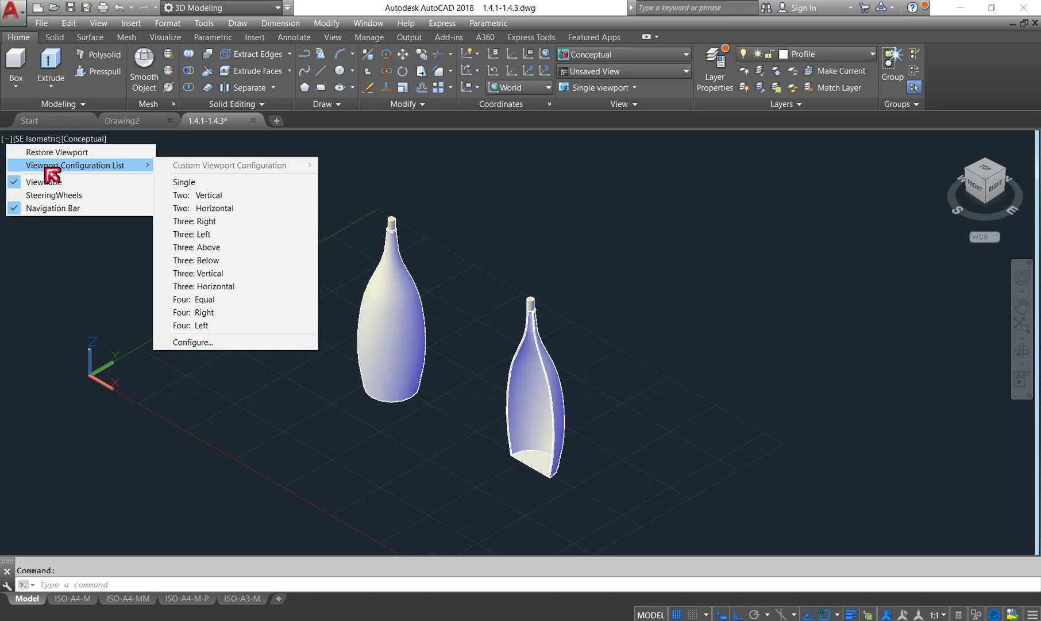
Split the model view into Four: Equal viewports and activate each viewport in turn
left_click(223, 299)
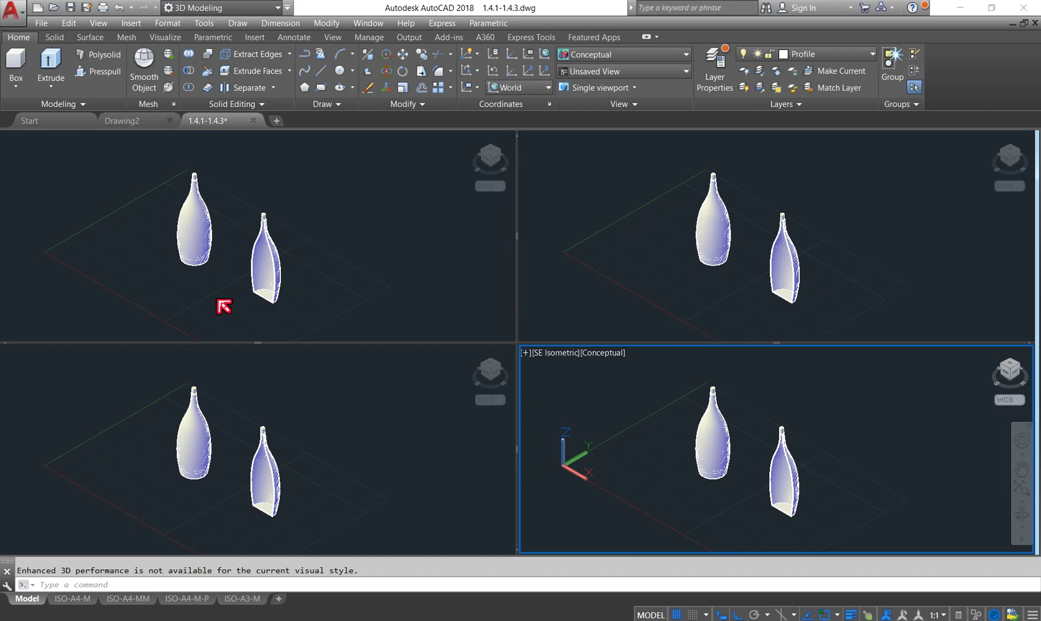
left_click(300, 278)
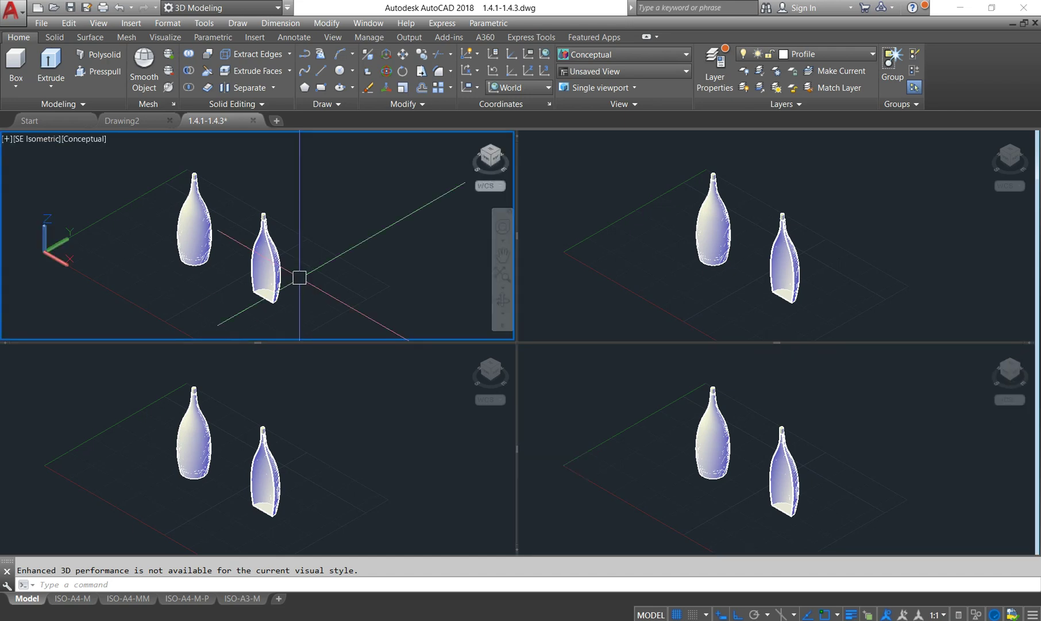
left_click(654, 242)
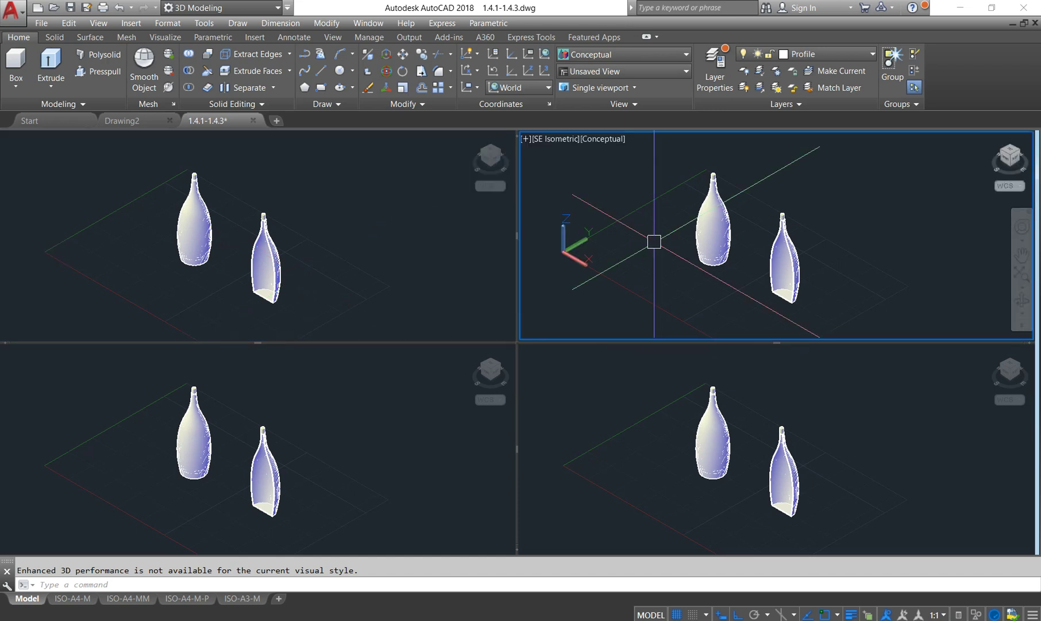
left_click(392, 253)
left_click(300, 451)
left_click(618, 454)
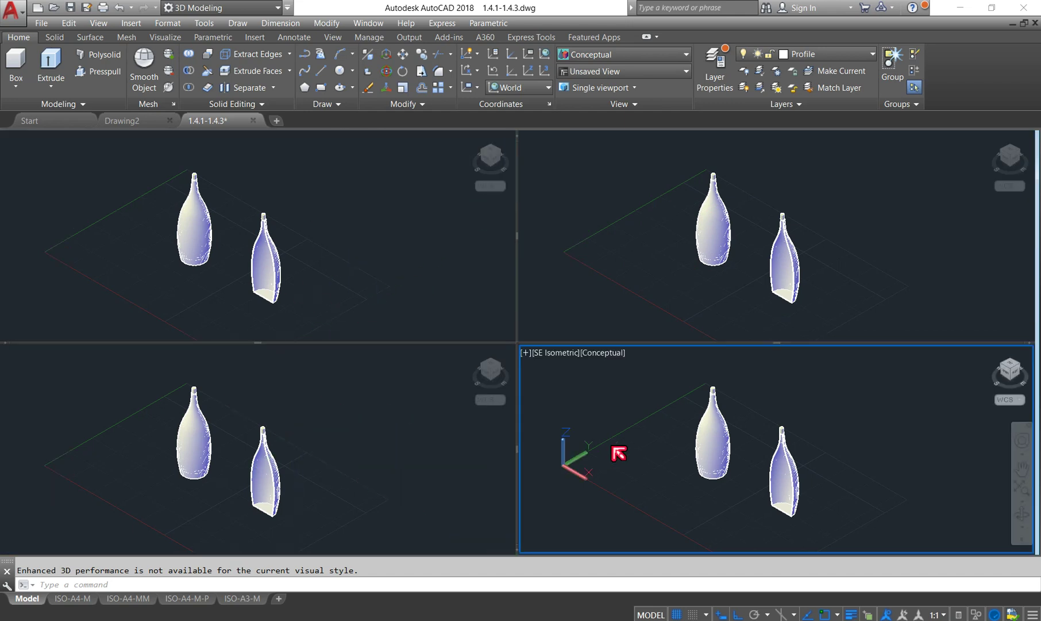
left_click(583, 212)
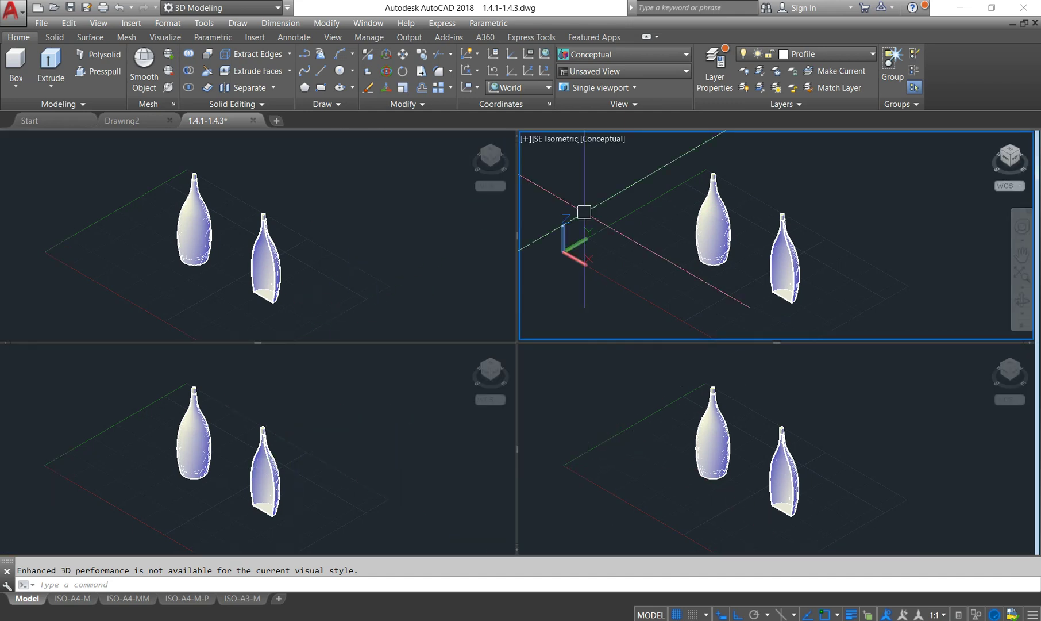
Show the bottles in Front view in the top-left viewport
left_click(170, 180)
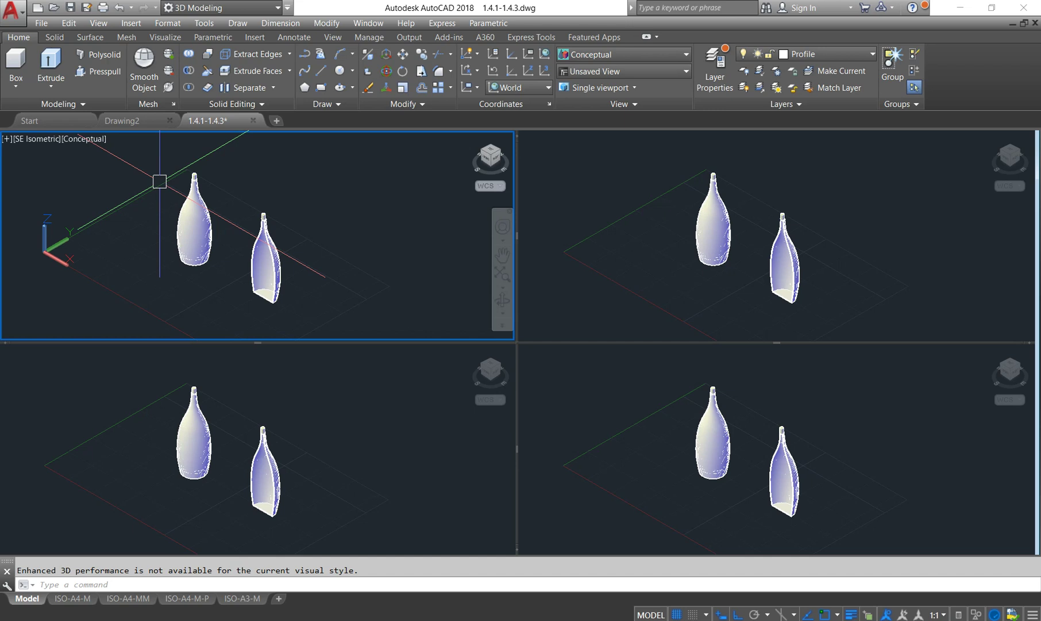
left_click(47, 145)
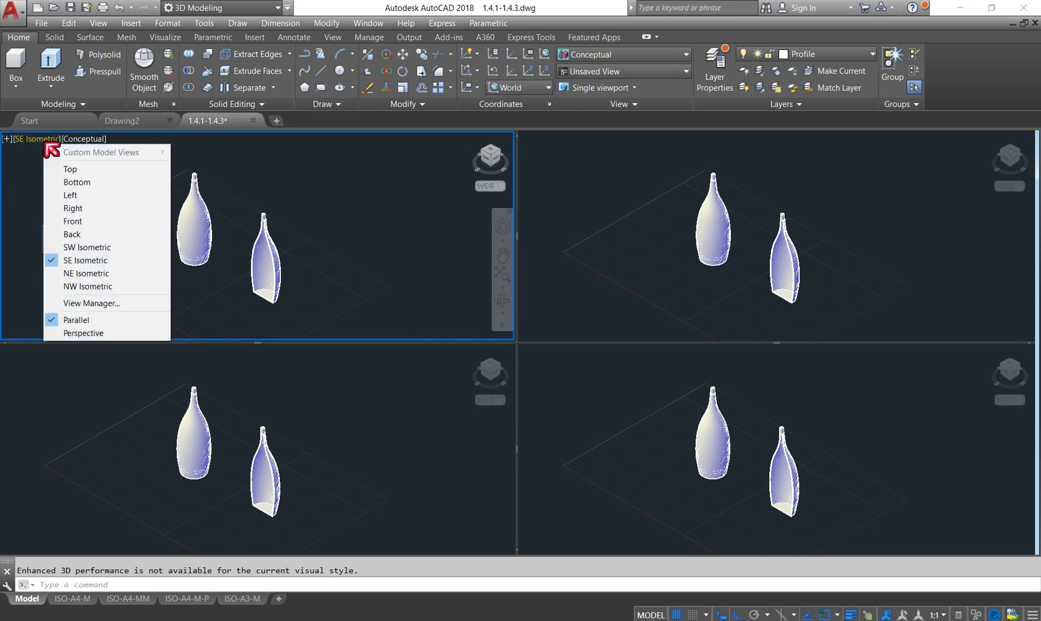
left_click(94, 223)
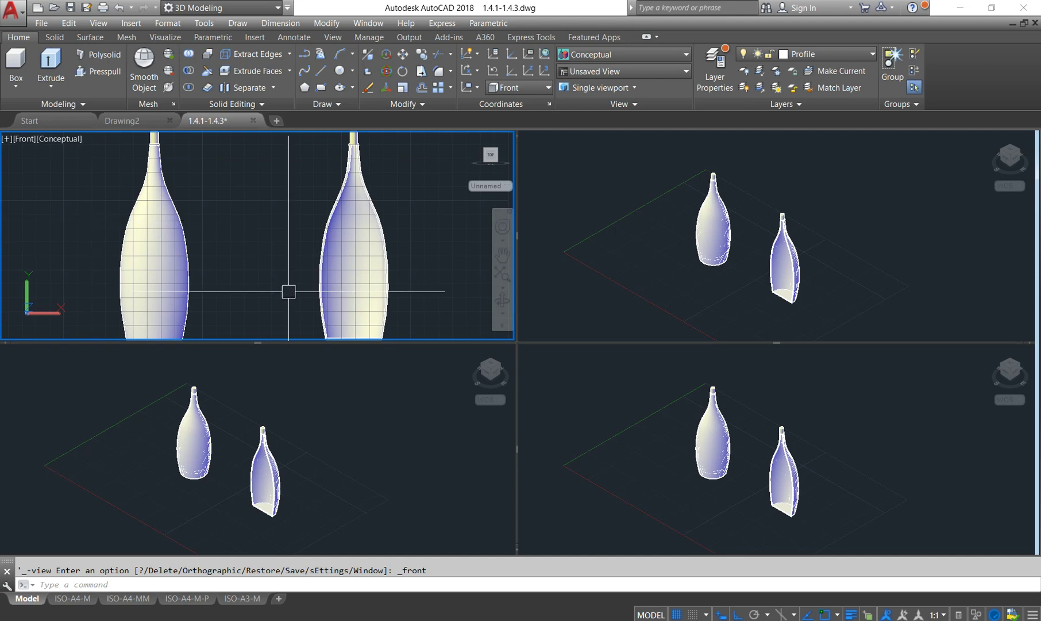
Show the bottles in Right view in the top-right viewport
left_click(754, 237)
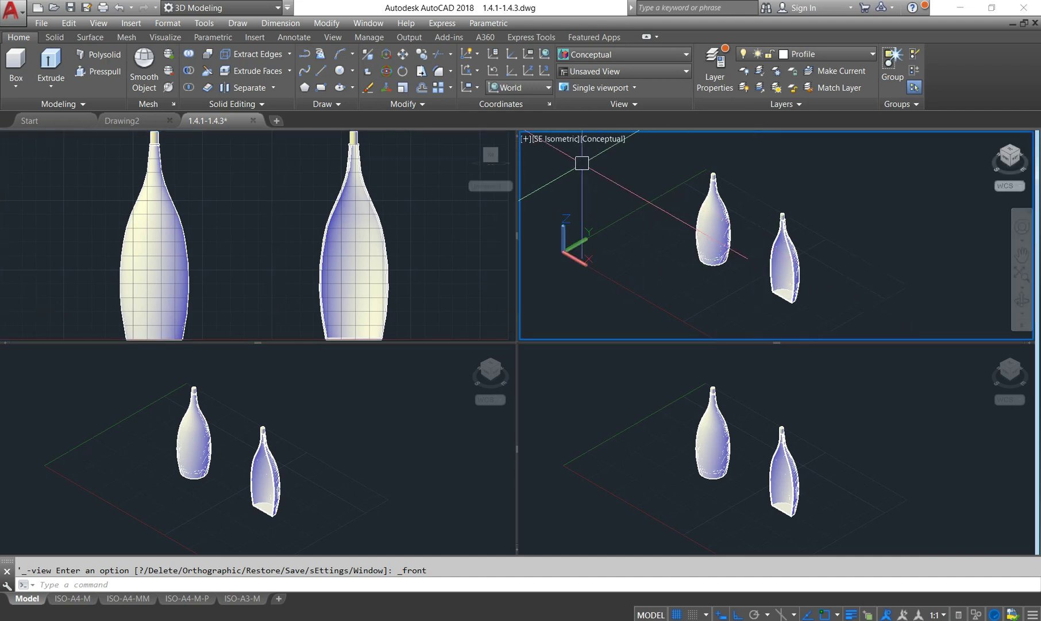
left_click(571, 140)
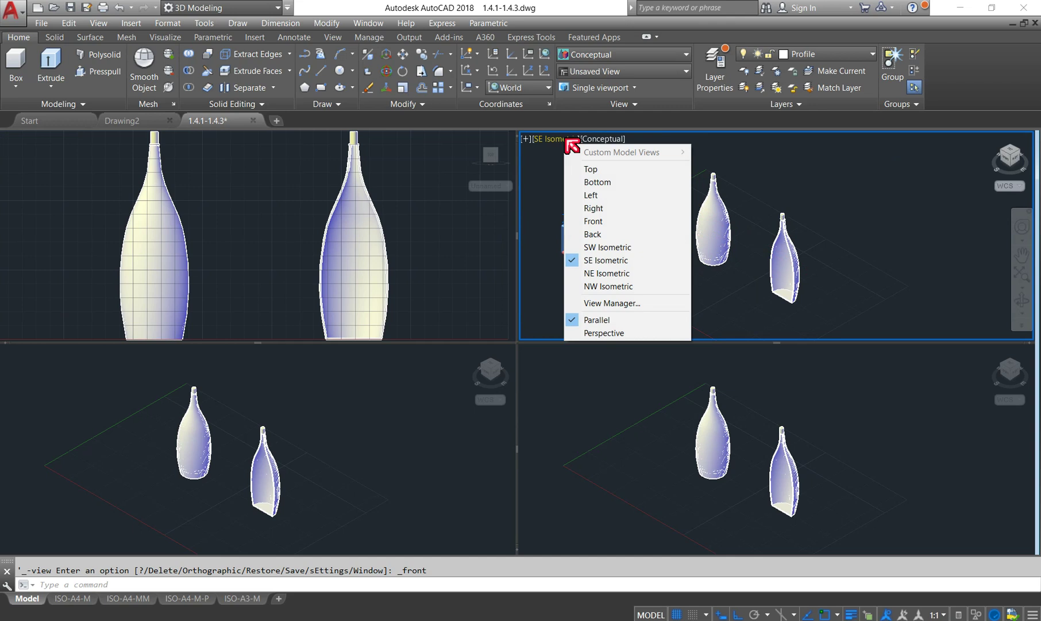
left_click(622, 207)
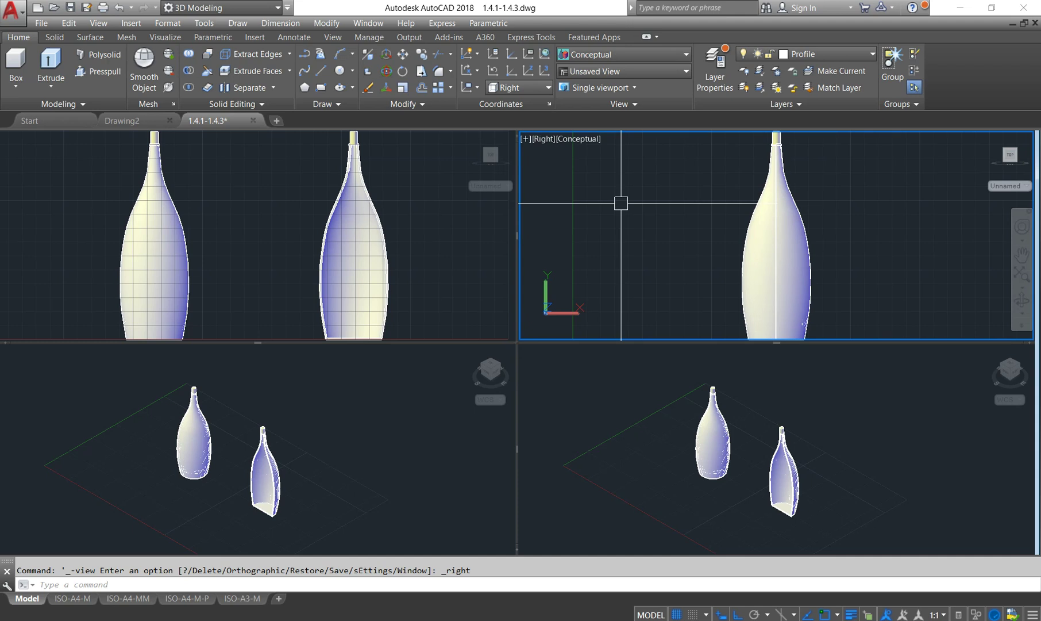
left_click(263, 441)
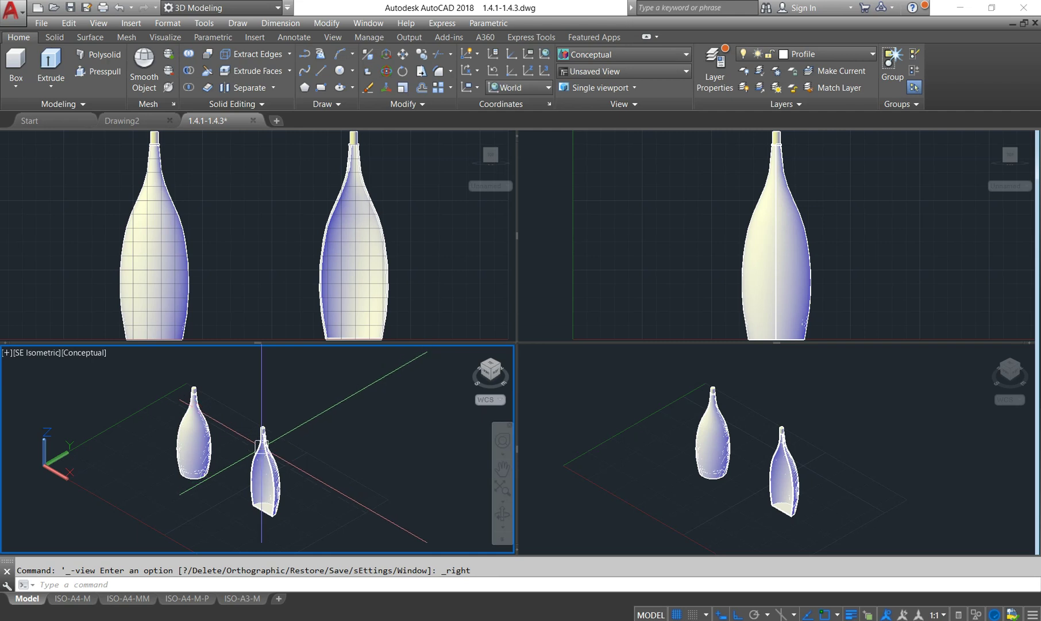
left_click(36, 357)
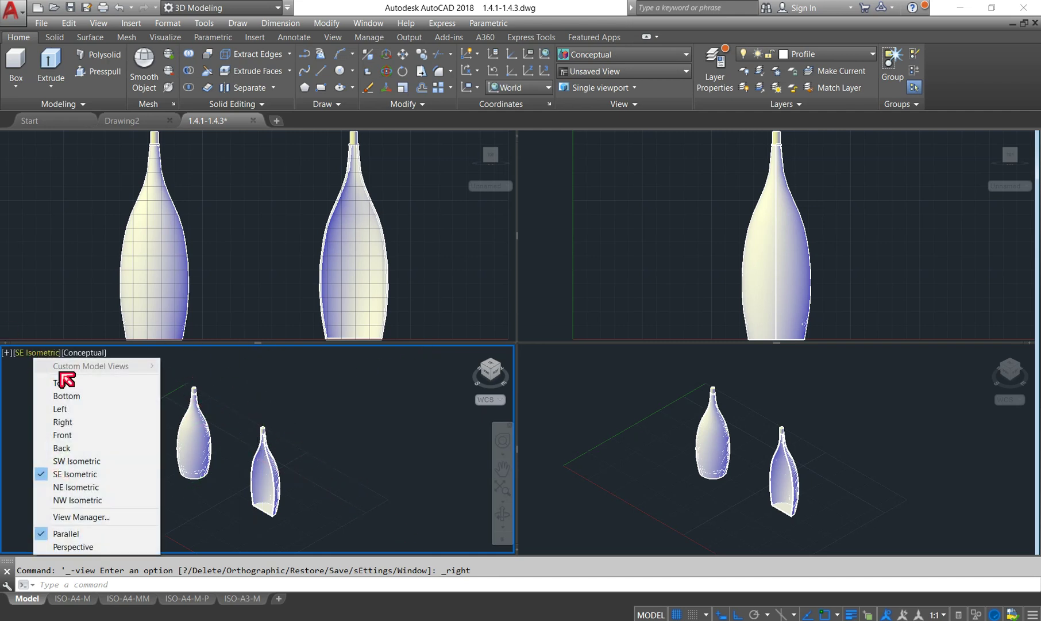
Set the bottom-left viewport to Top view and zoom in and out on the bottles
left_click(65, 382)
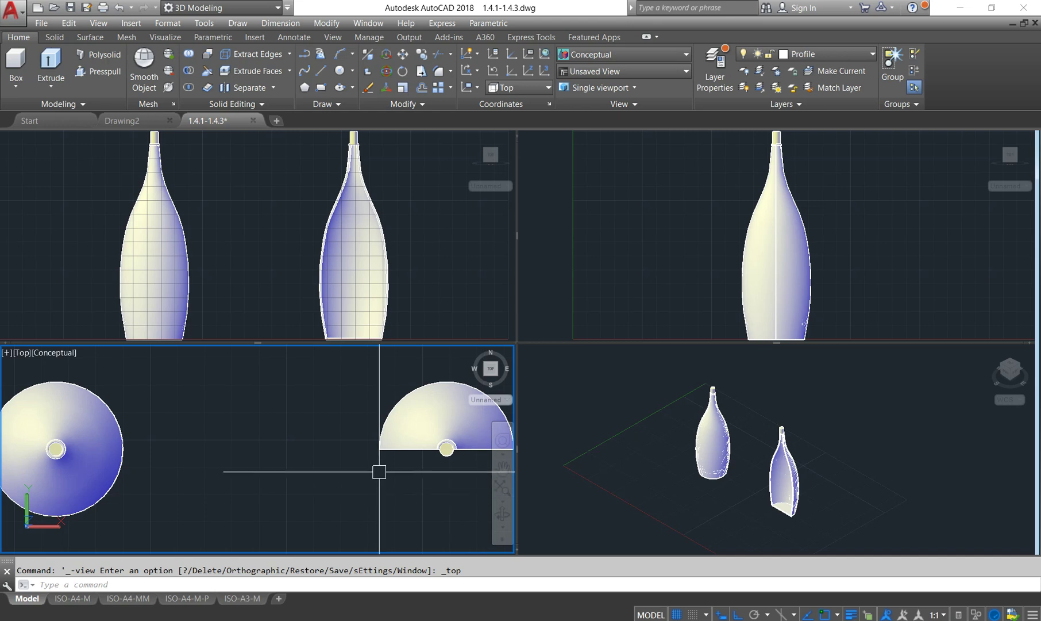
scroll(284, 428, "down", 3)
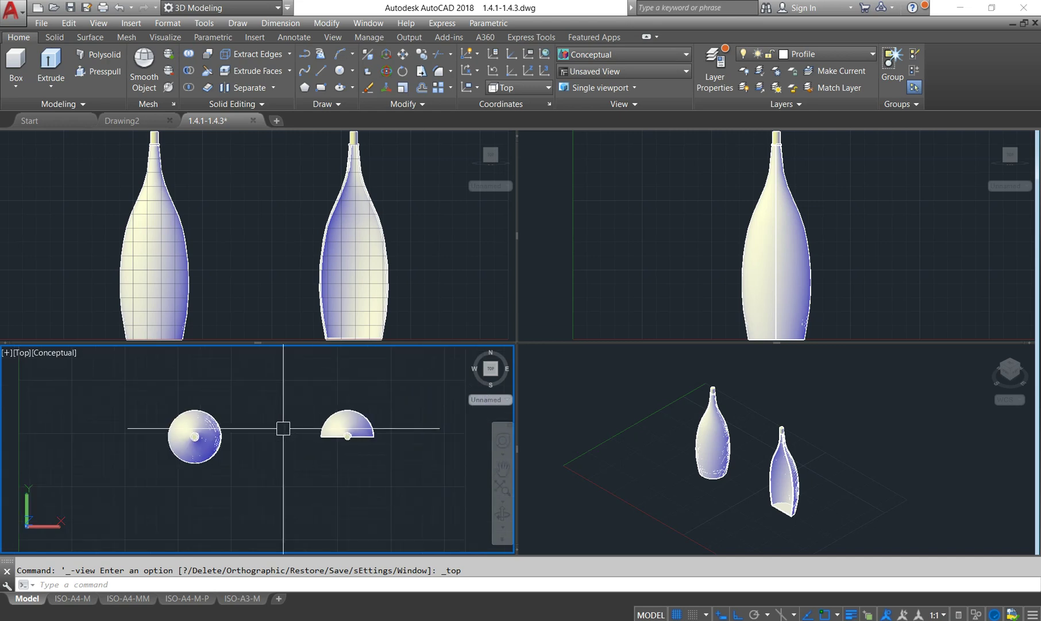
scroll(283, 428, "up", 2)
scroll(284, 428, "down", 4)
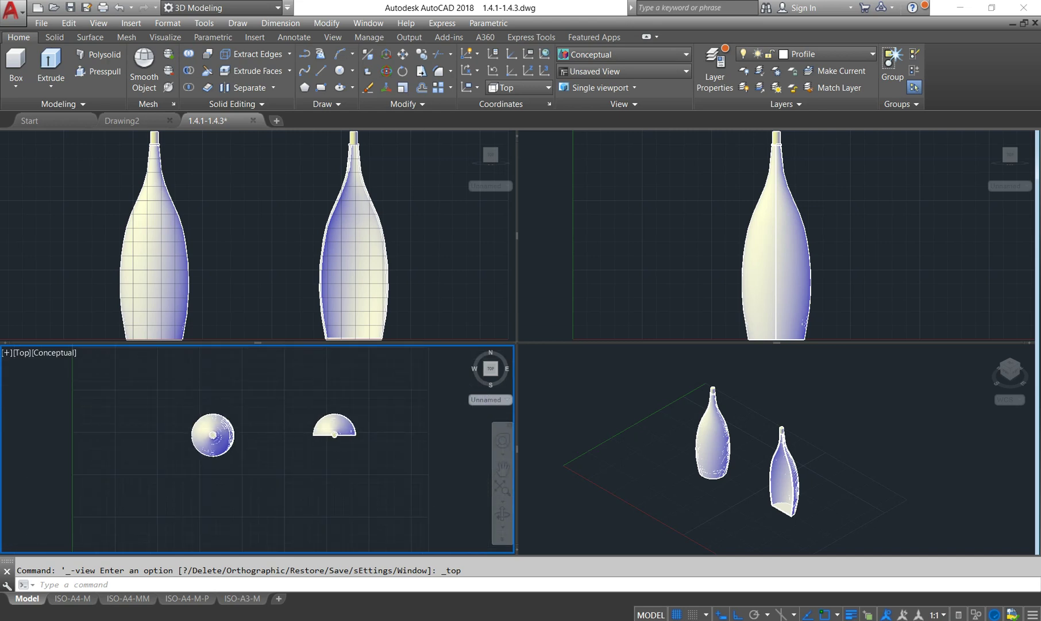
scroll(283, 428, "up", 3)
scroll(283, 428, "down", 4)
scroll(283, 428, "up", 3)
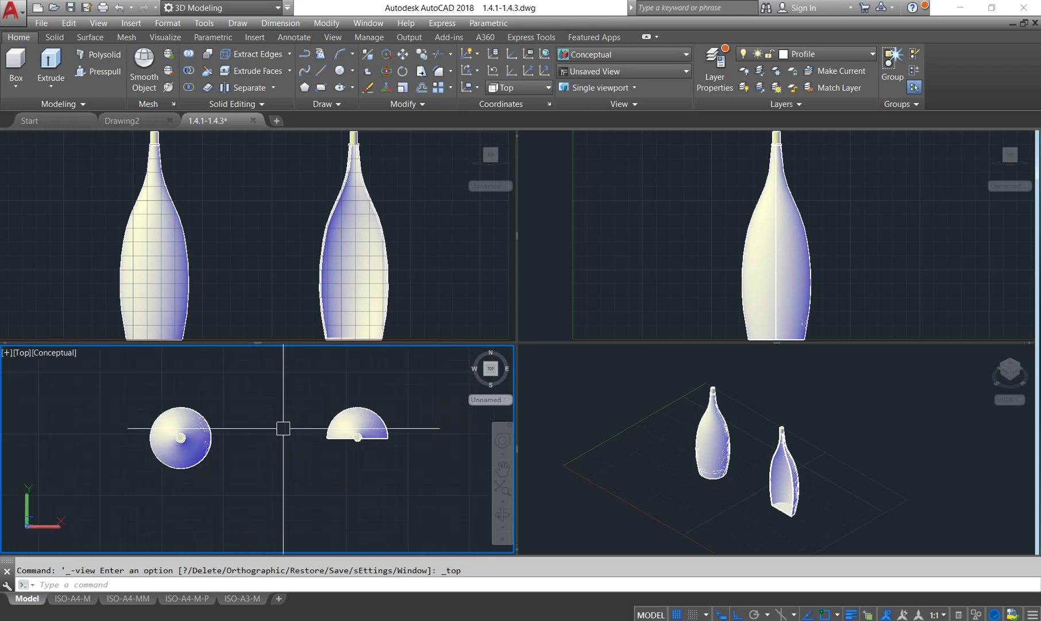
scroll(284, 428, "up", 2)
scroll(284, 428, "up", 1)
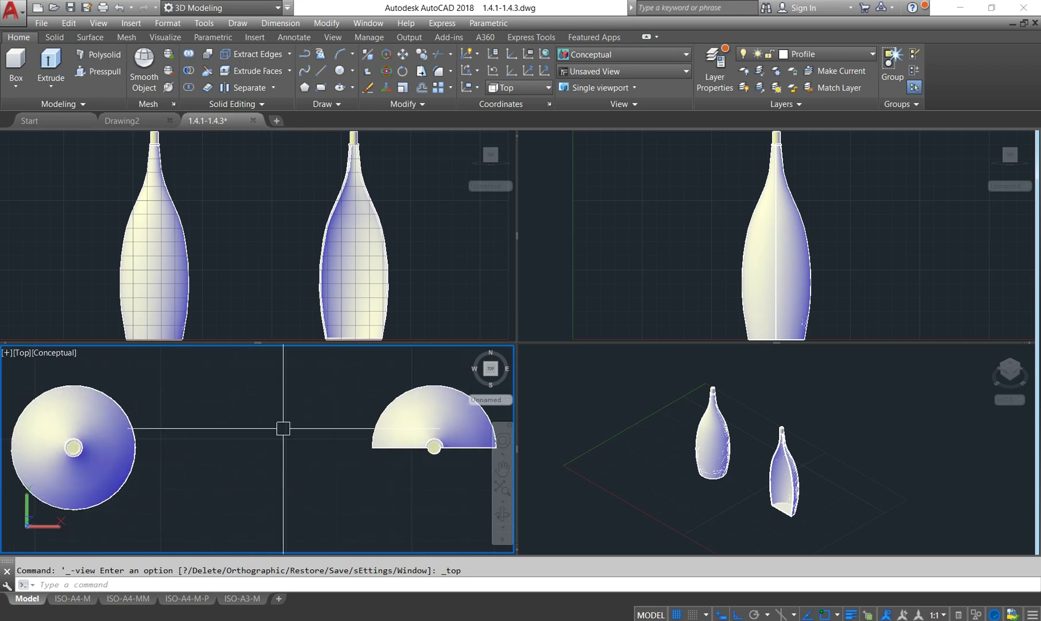
scroll(283, 428, "down", 2)
scroll(292, 422, "down", 2)
scroll(292, 423, "up", 2)
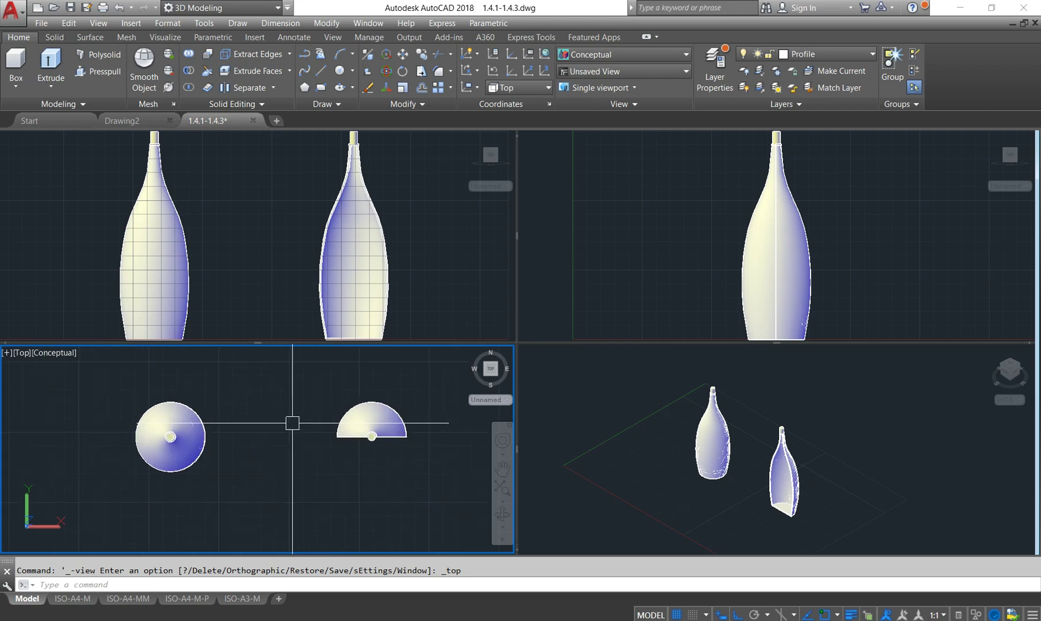
Reapply SE Isometric in the bottom-right viewport so the bottles refit larger
left_click(898, 451)
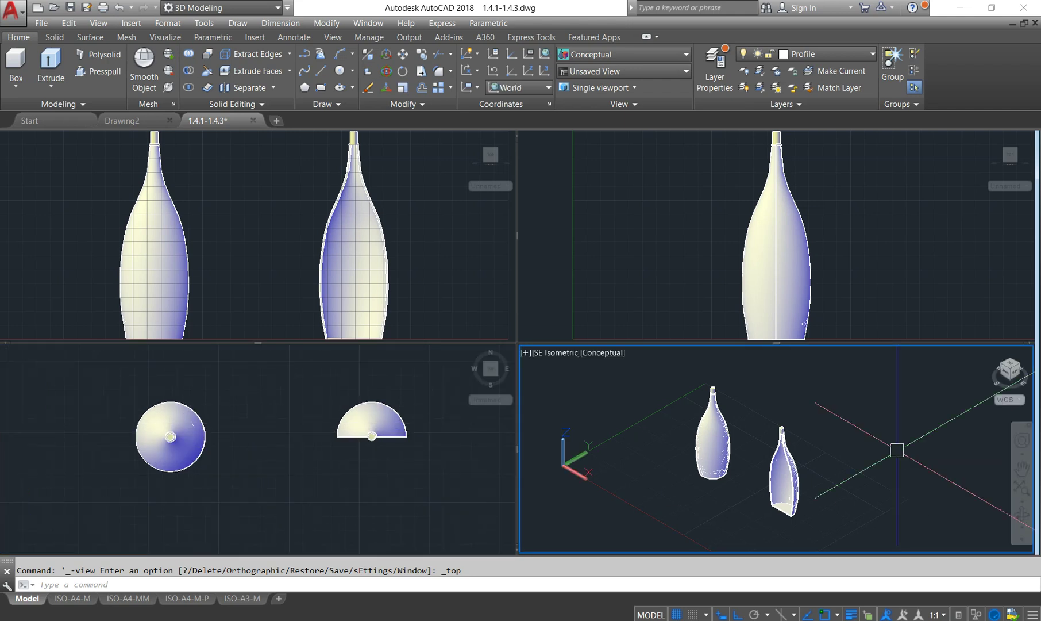
left_click(554, 352)
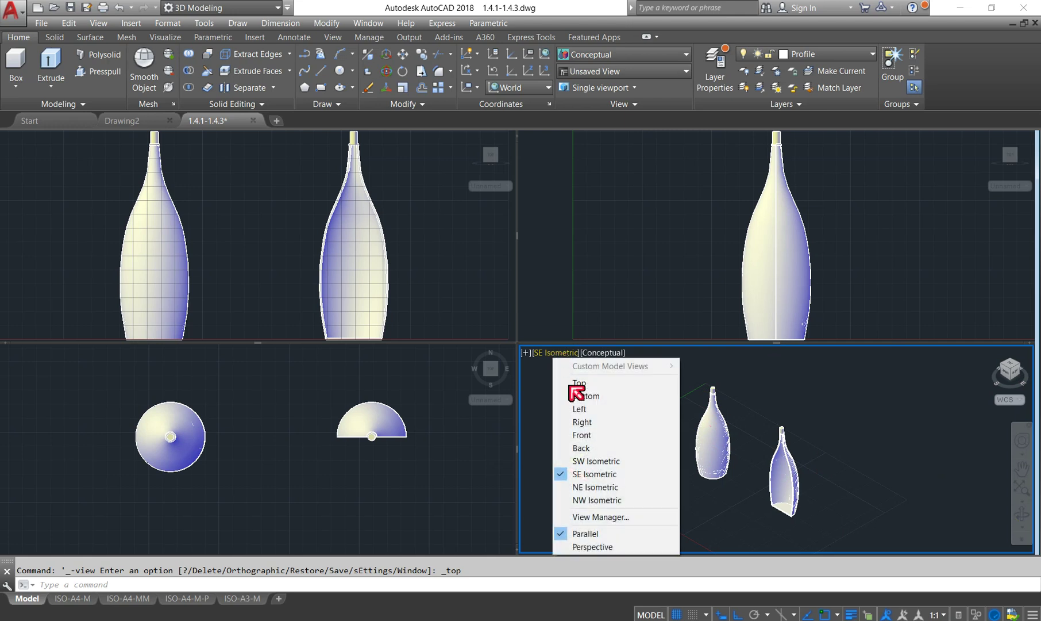
left_click(587, 474)
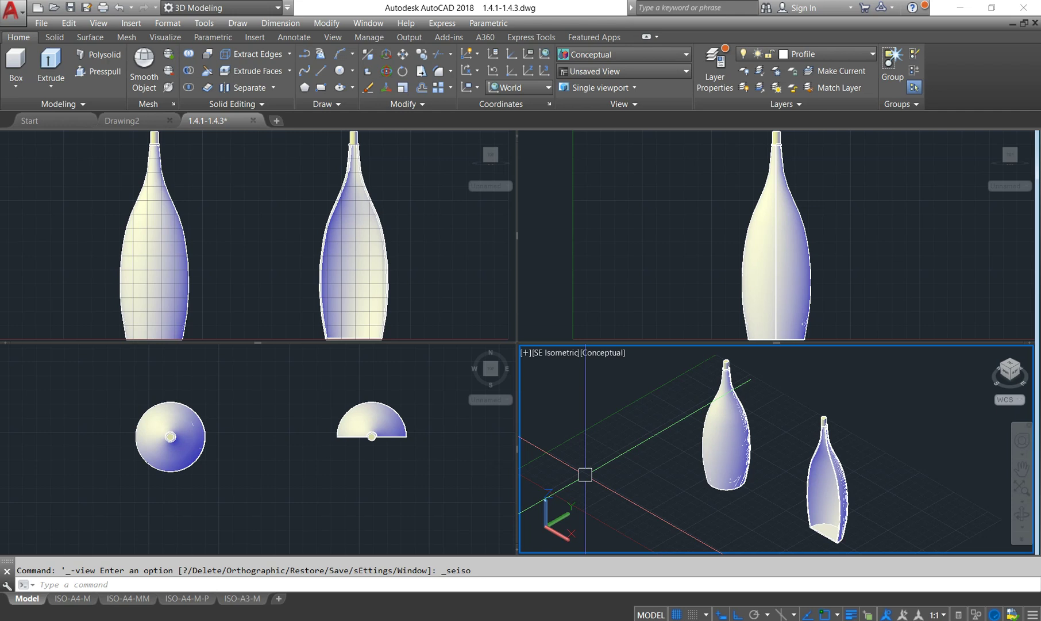
left_click(277, 199)
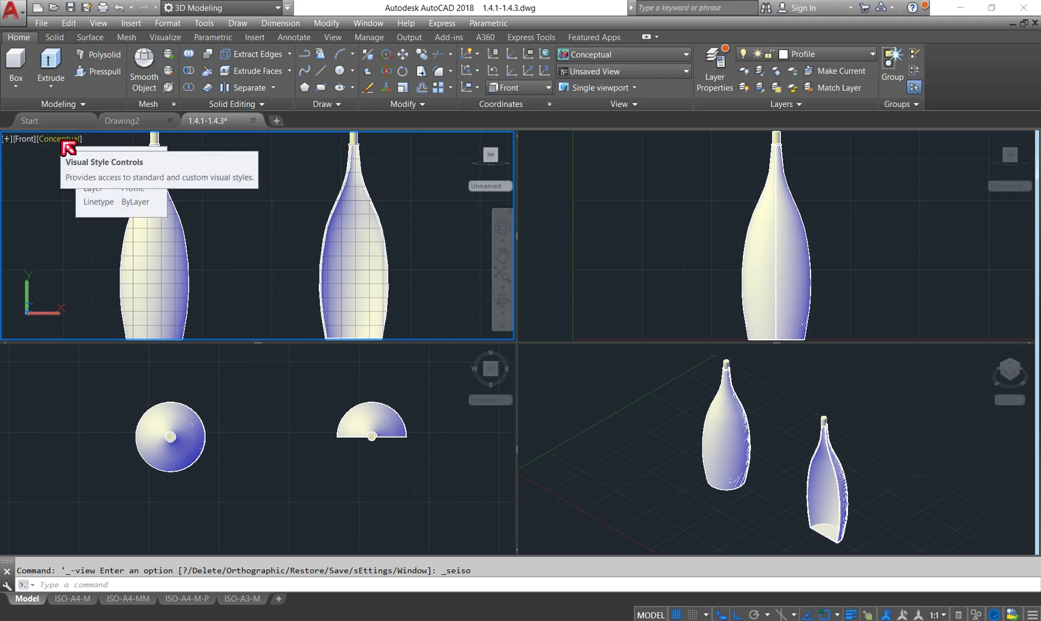
left_click(65, 143)
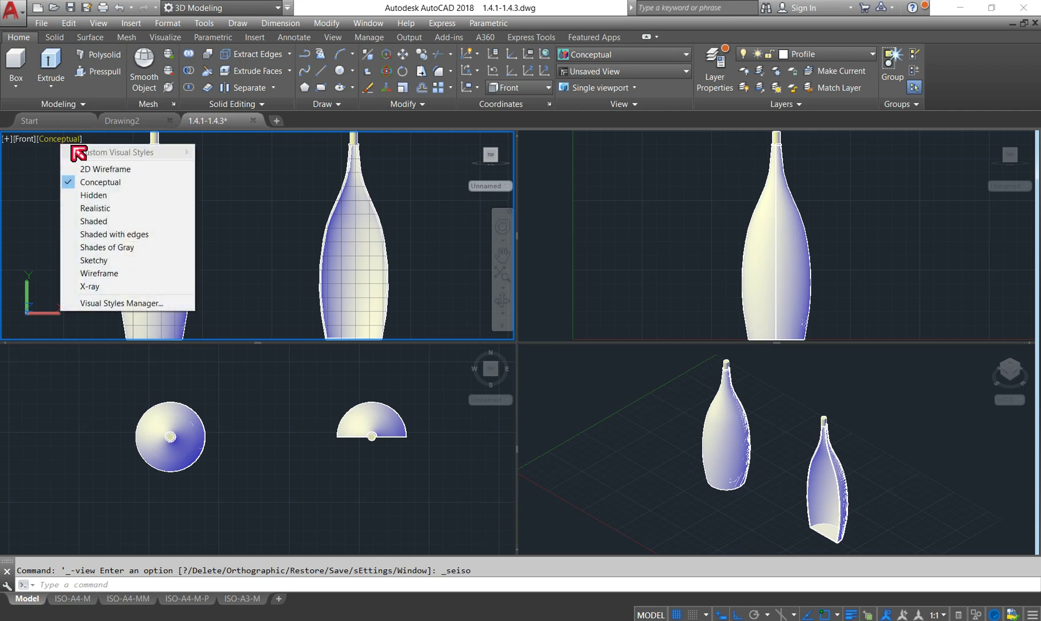
Try 2D Wireframe in the Front viewport, then settle on the Realistic visual style
left_click(114, 169)
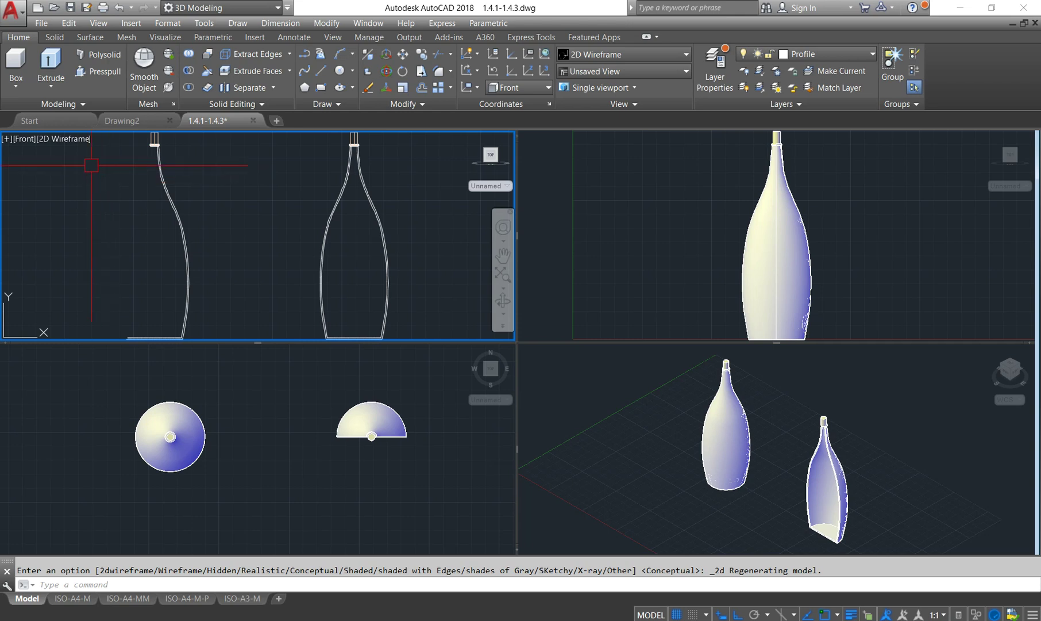
left_click(71, 140)
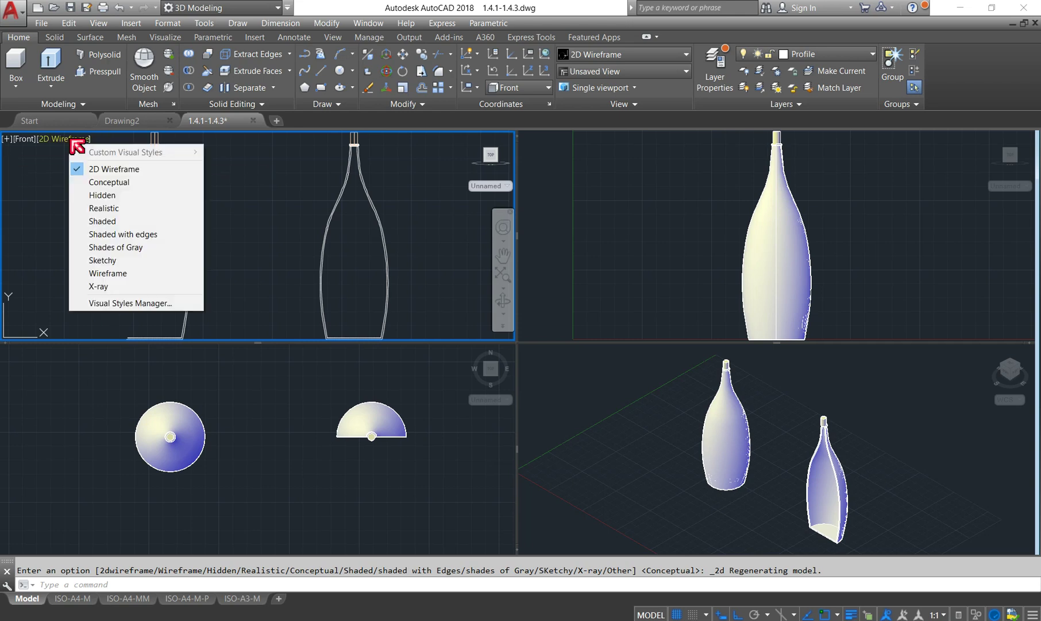
left_click(121, 208)
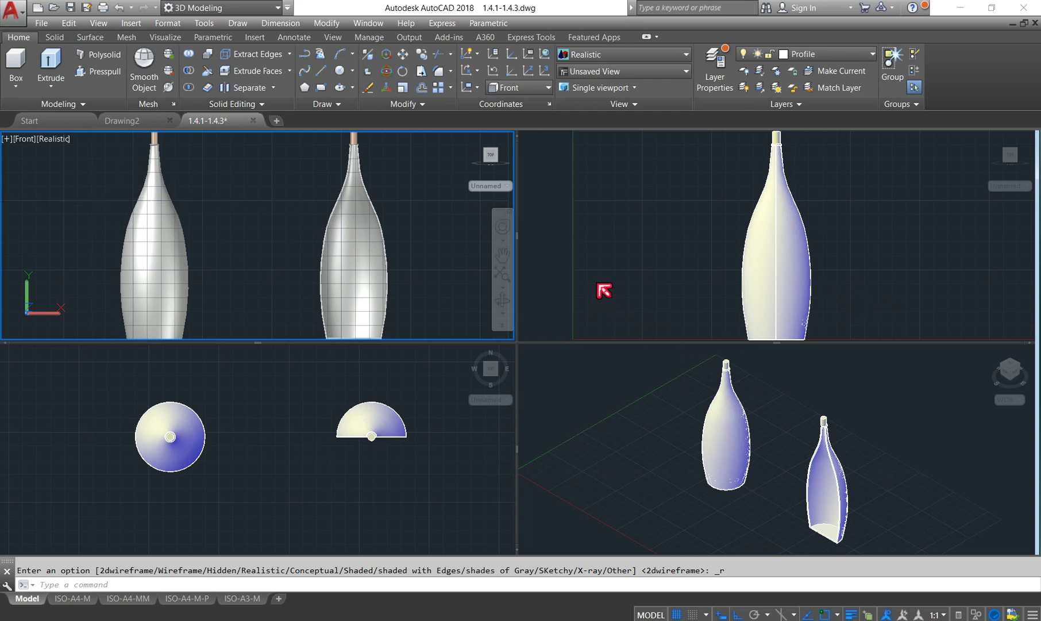
left_click(733, 466)
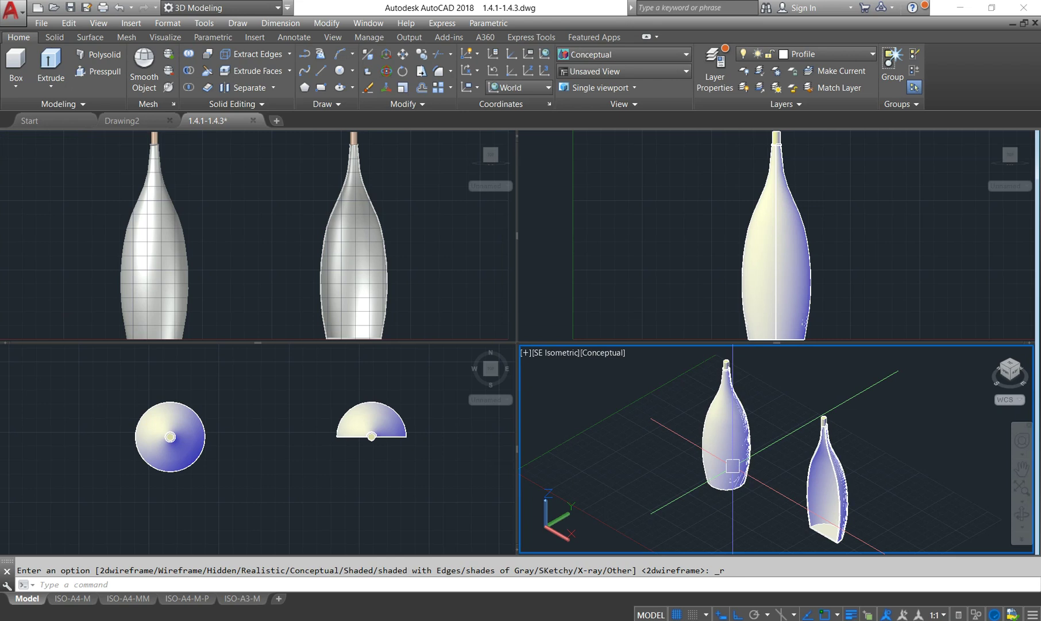
Show the bottles in the SE isometric viewport in the X-Ray visual style
left_click(611, 354)
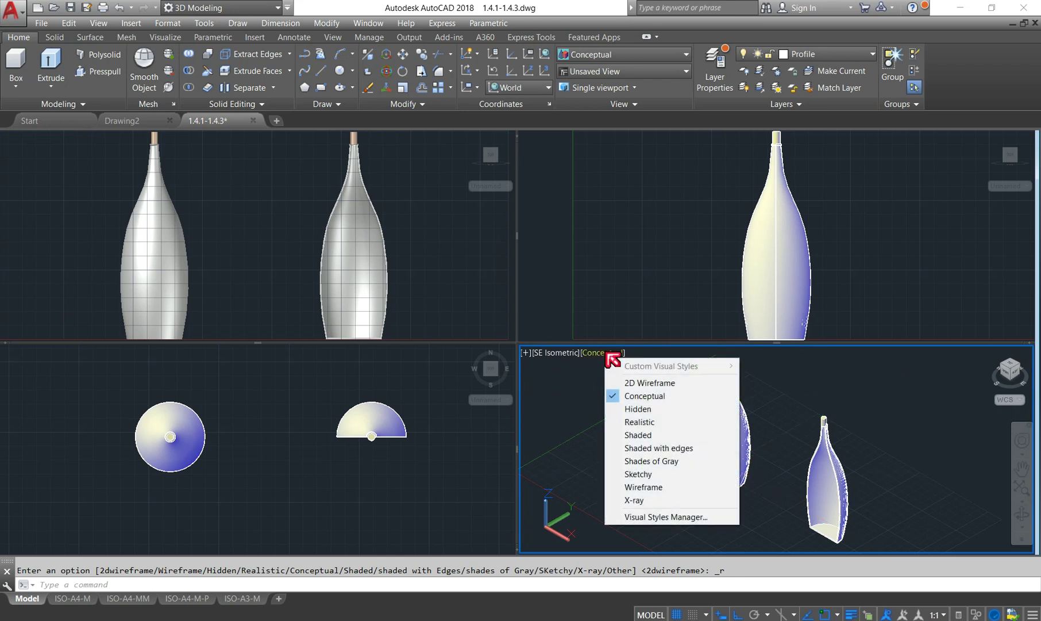
left_click(655, 500)
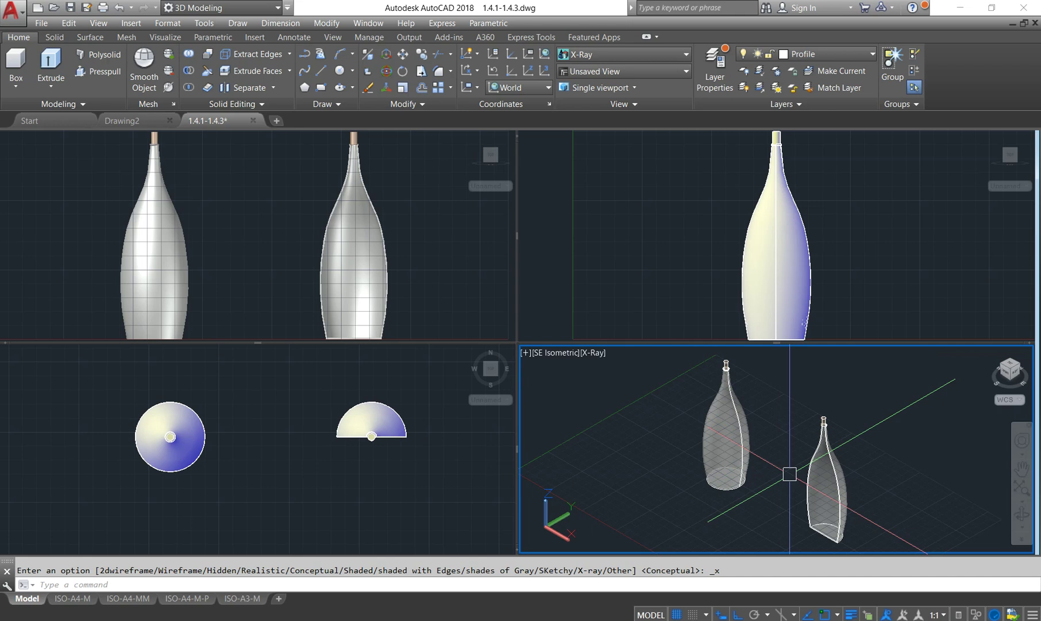
left_click(460, 259)
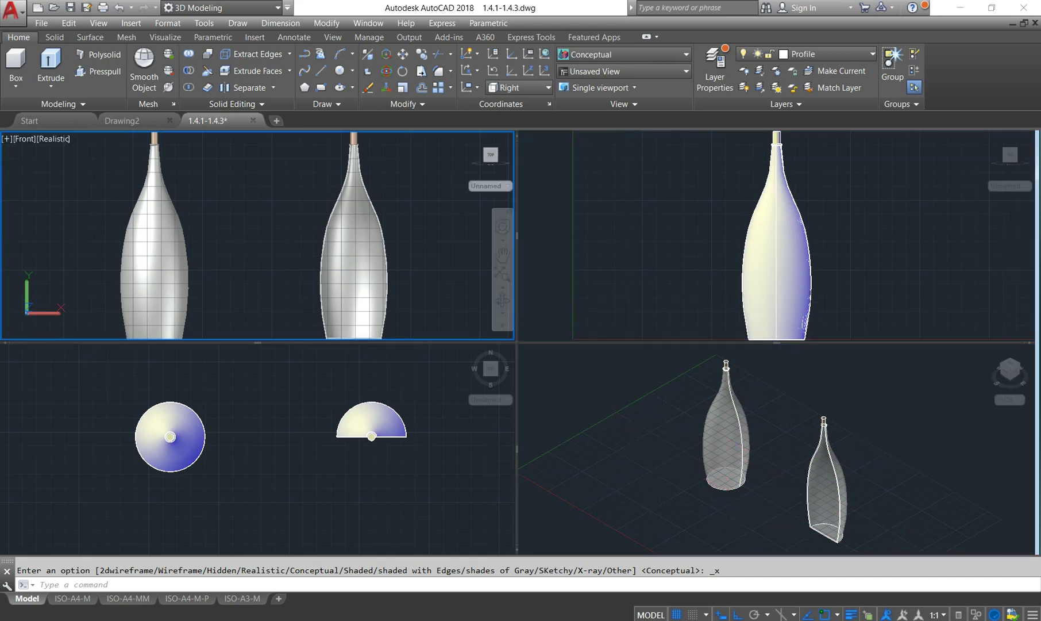
Make the Top, isometric, Right and Front viewports active in turn
left_click(471, 443)
left_click(614, 411)
left_click(590, 273)
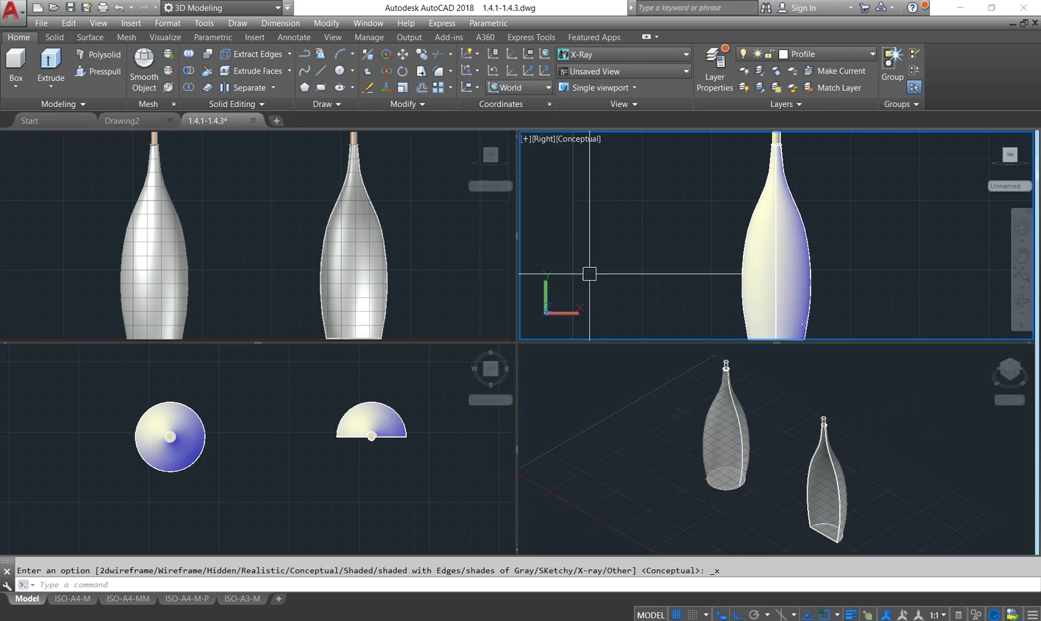
left_click(330, 282)
left_click(329, 407)
left_click(658, 438)
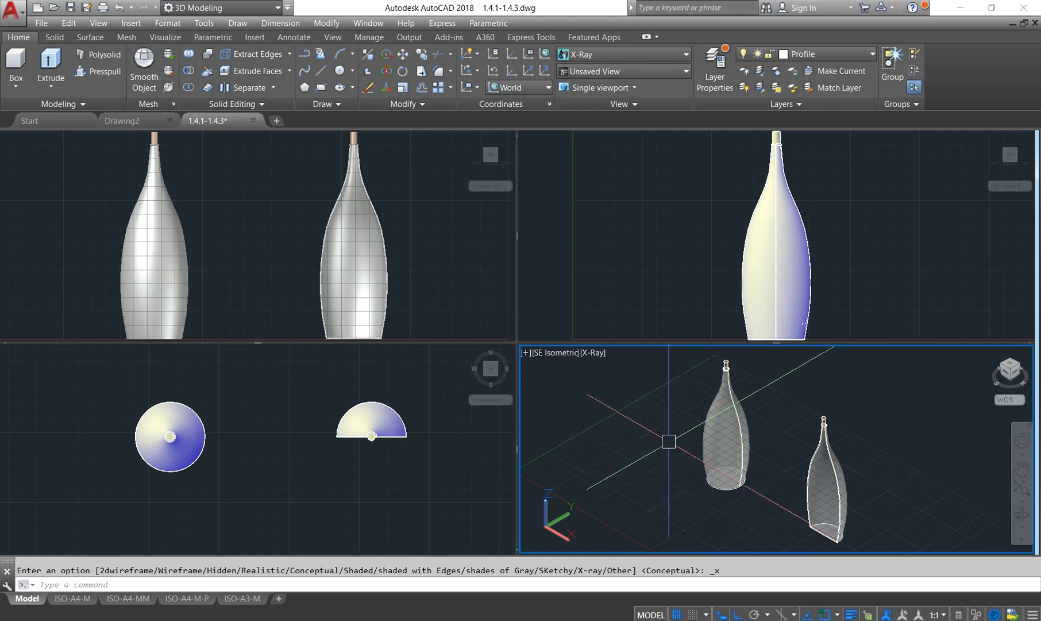
left_click(529, 355)
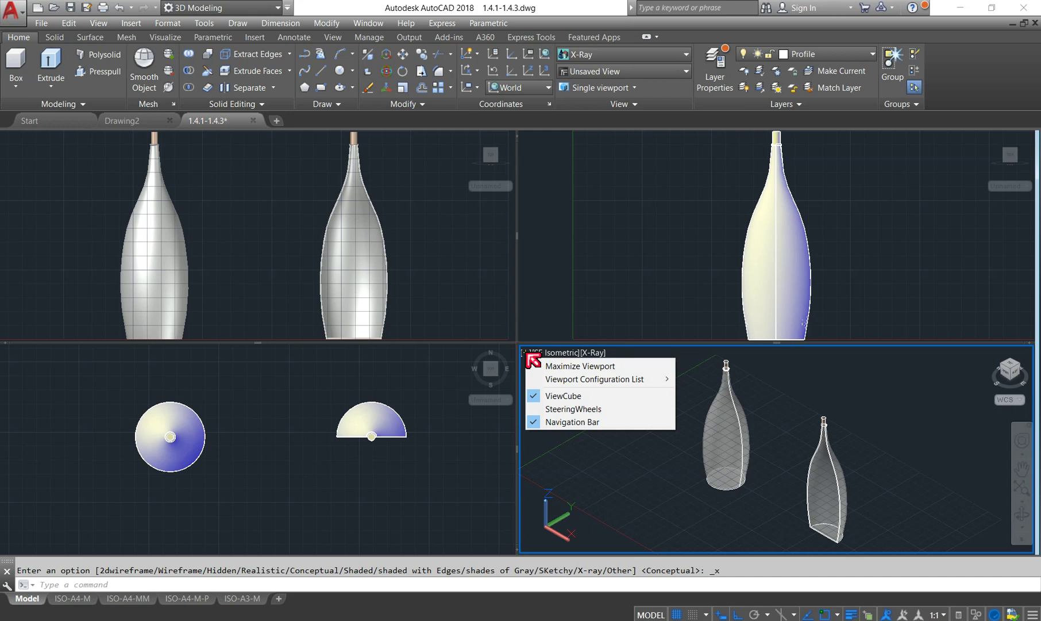
mouse_move(594, 379)
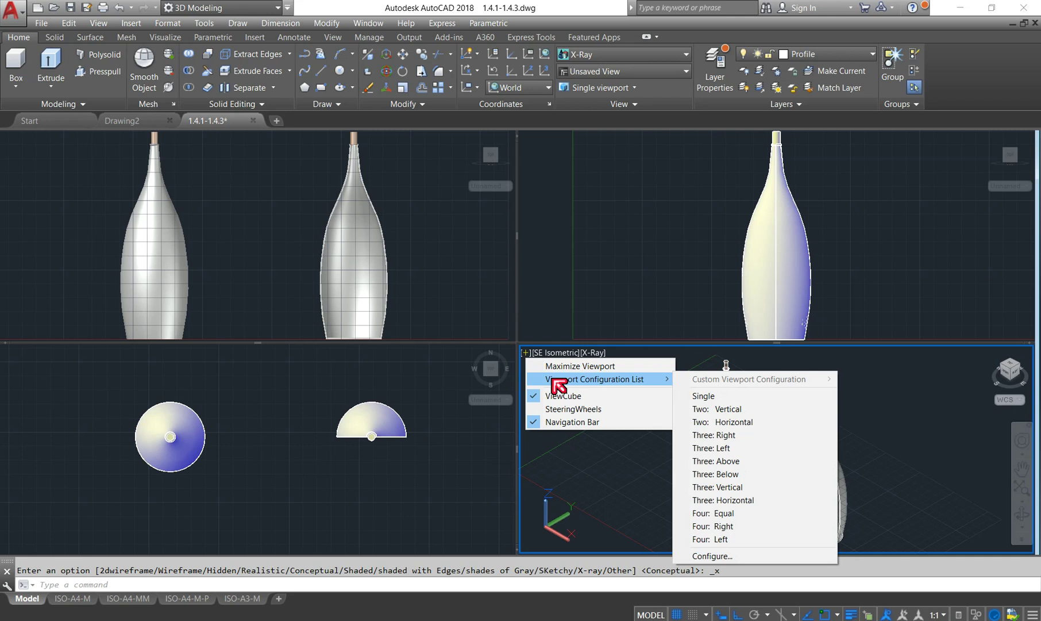
Switch to a Single viewport layout and return the bottles to Conceptual shading
left_click(715, 401)
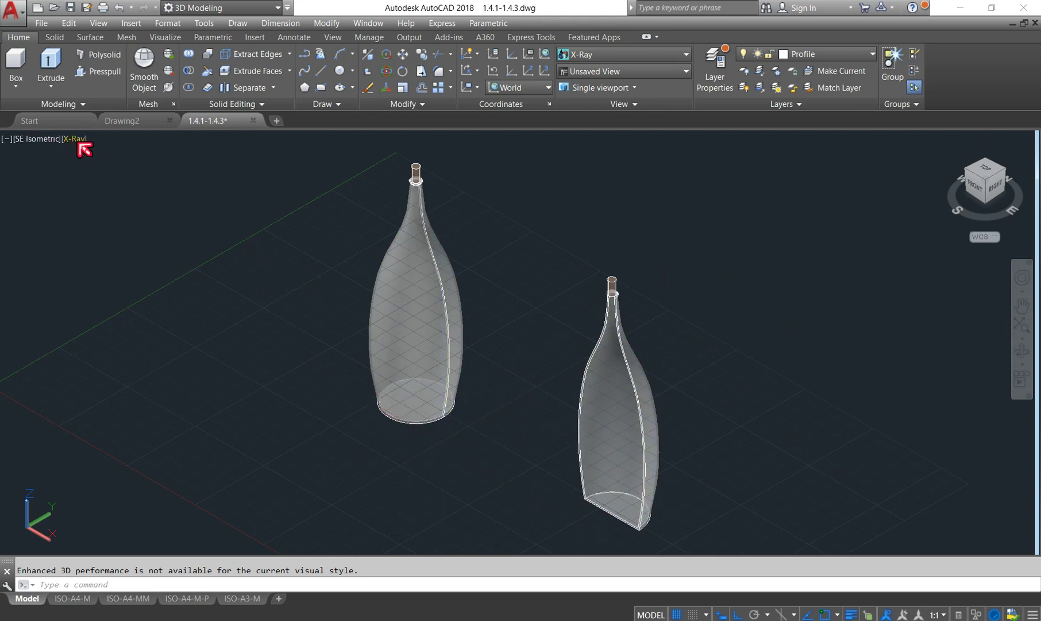
left_click(81, 145)
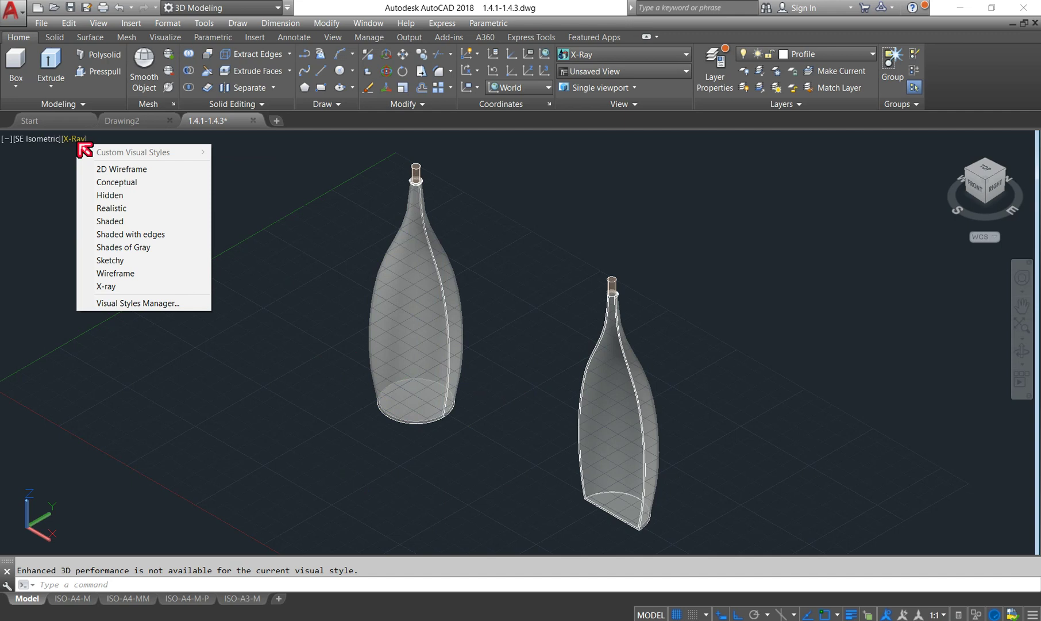
left_click(156, 182)
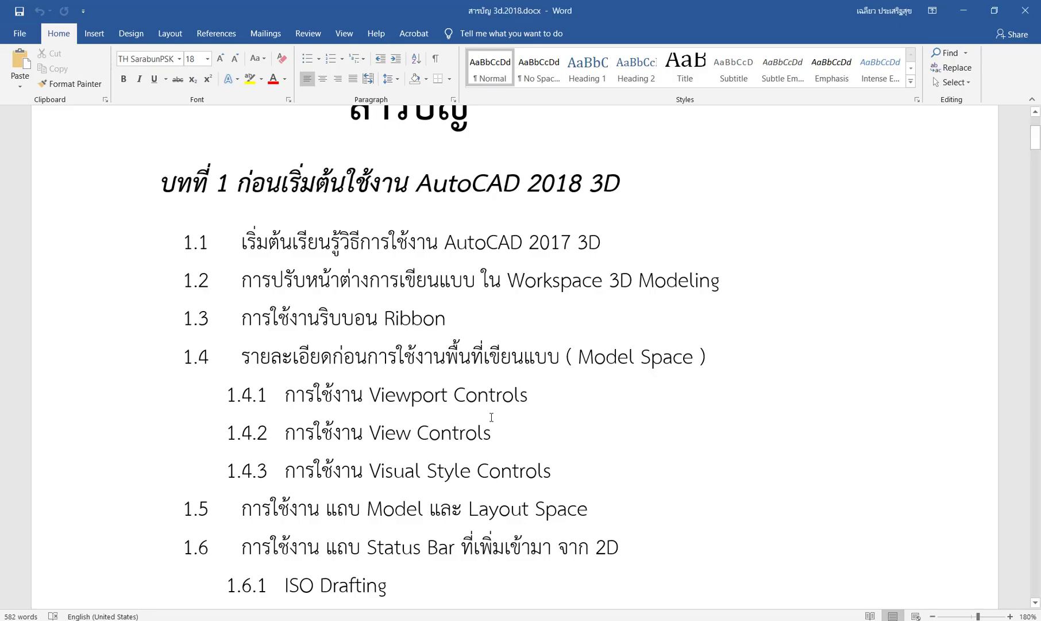
Scroll the Word table of contents down to section 1.6
scroll(503, 359, "down", 1)
scroll(503, 360, "down", 2)
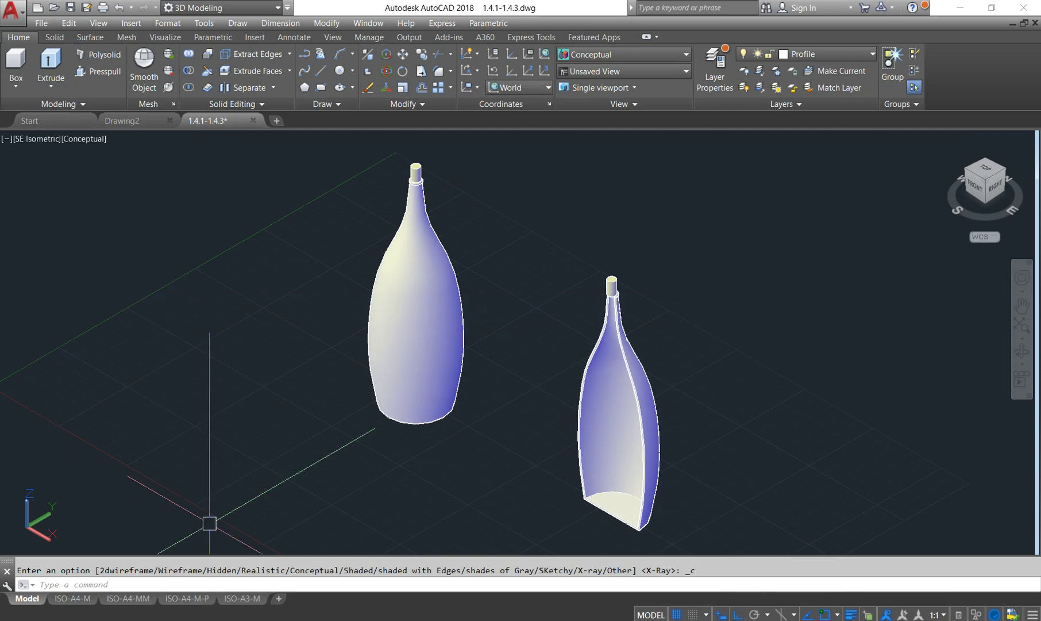
Open the drawing 1.5 ISO Drafting.dwg
left_click(53, 8)
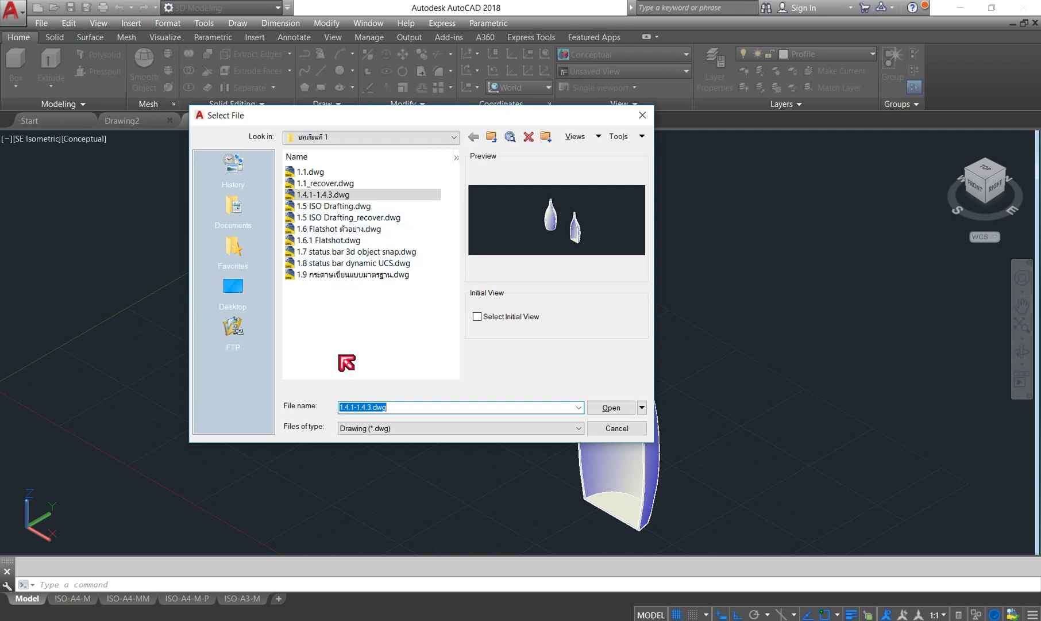
left_click(345, 206)
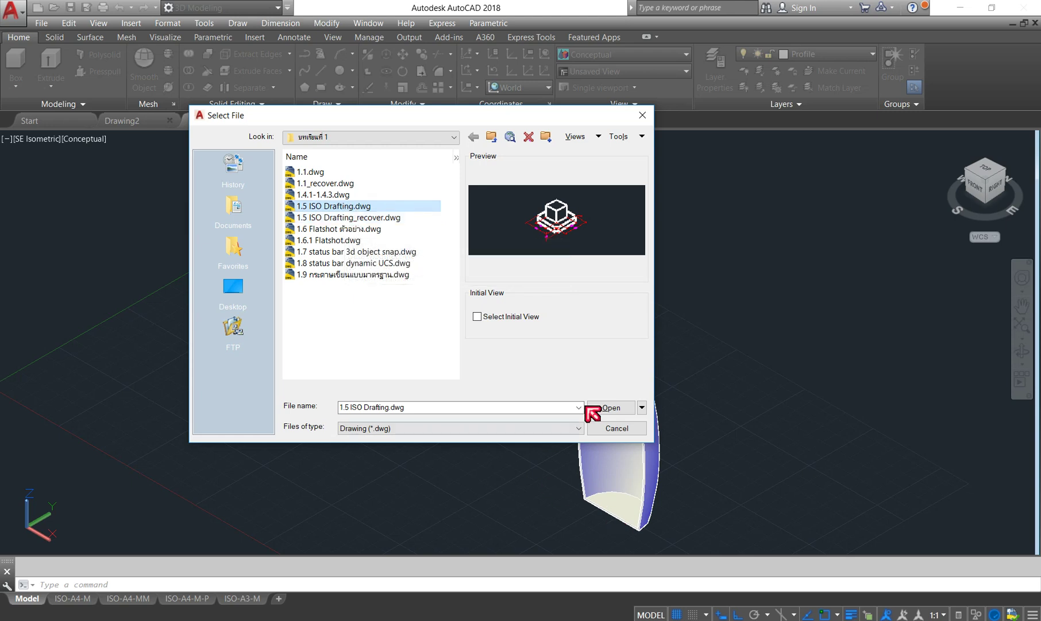
left_click(611, 410)
key("Return")
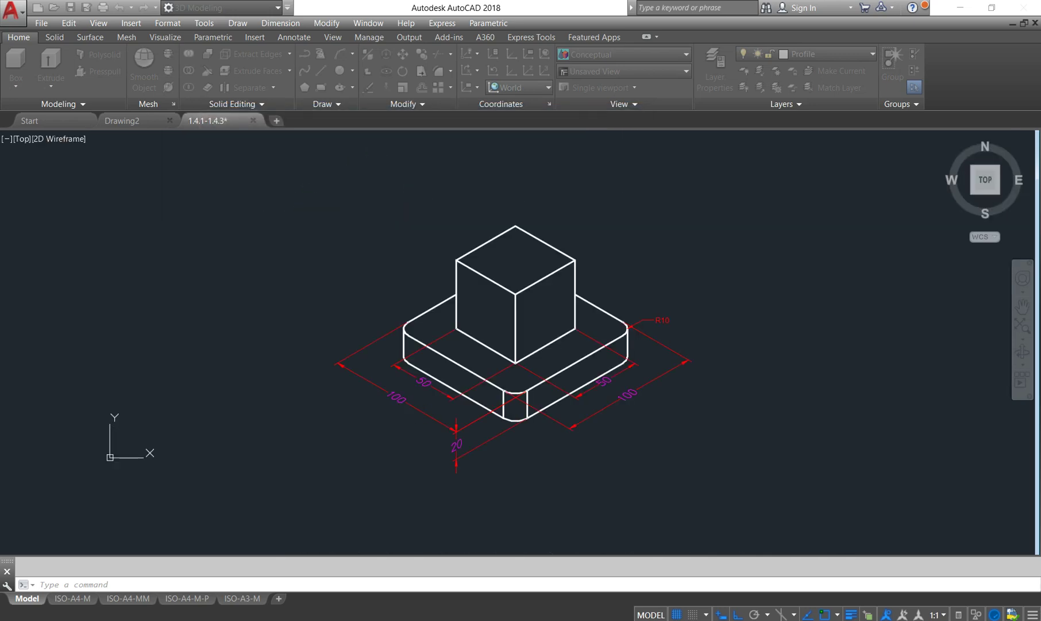
mouse_move(540, 293)
middle_mouse_down()
mouse_move(492, 289)
mouse_move(505, 297)
middle_mouse_up()
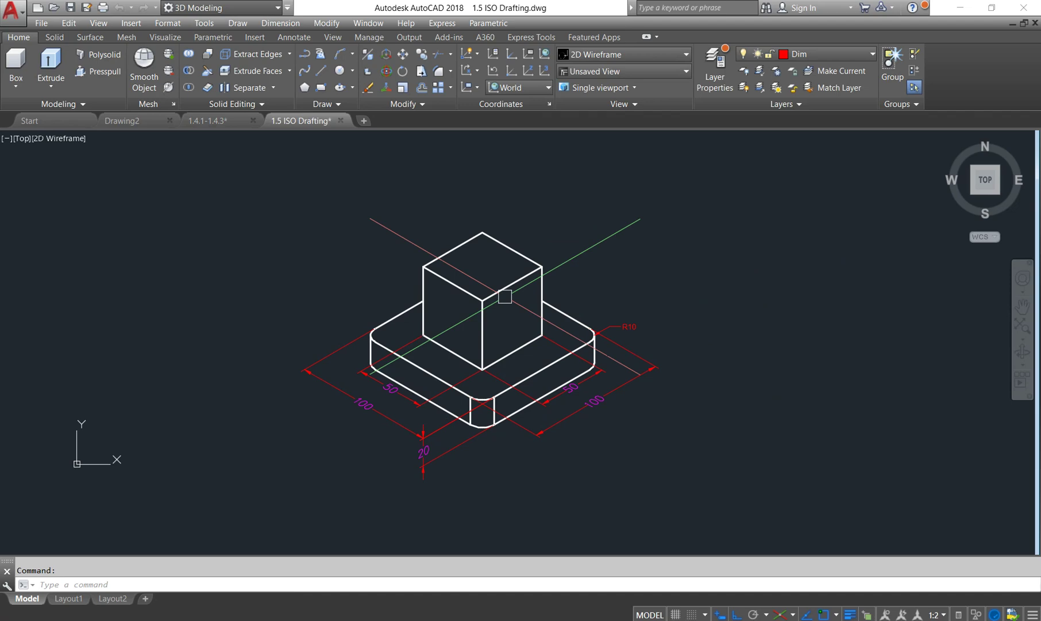
left_click(339, 620)
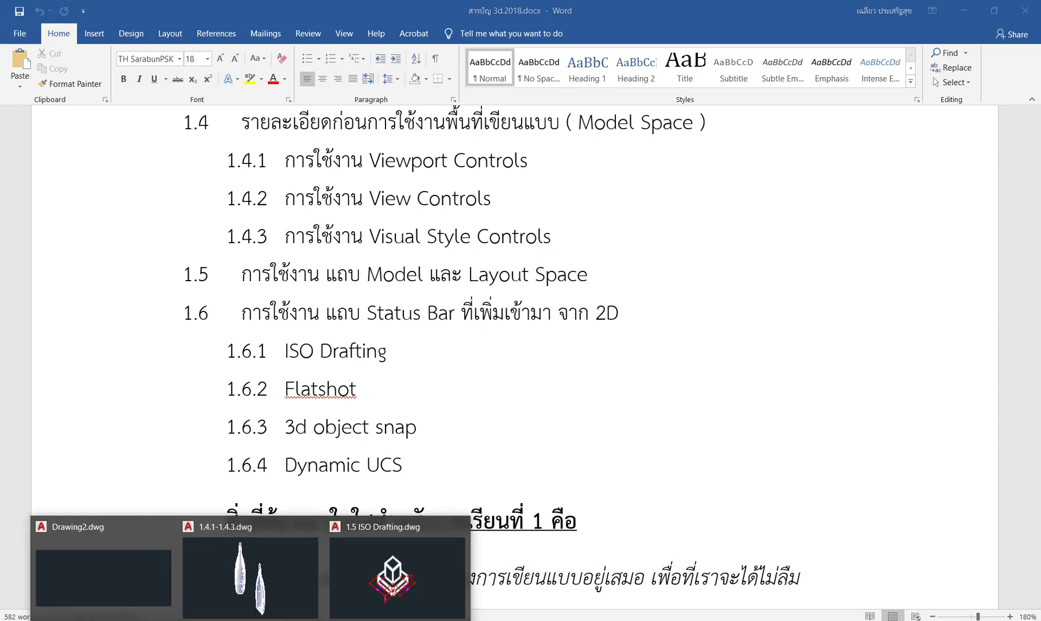
left_click(417, 591)
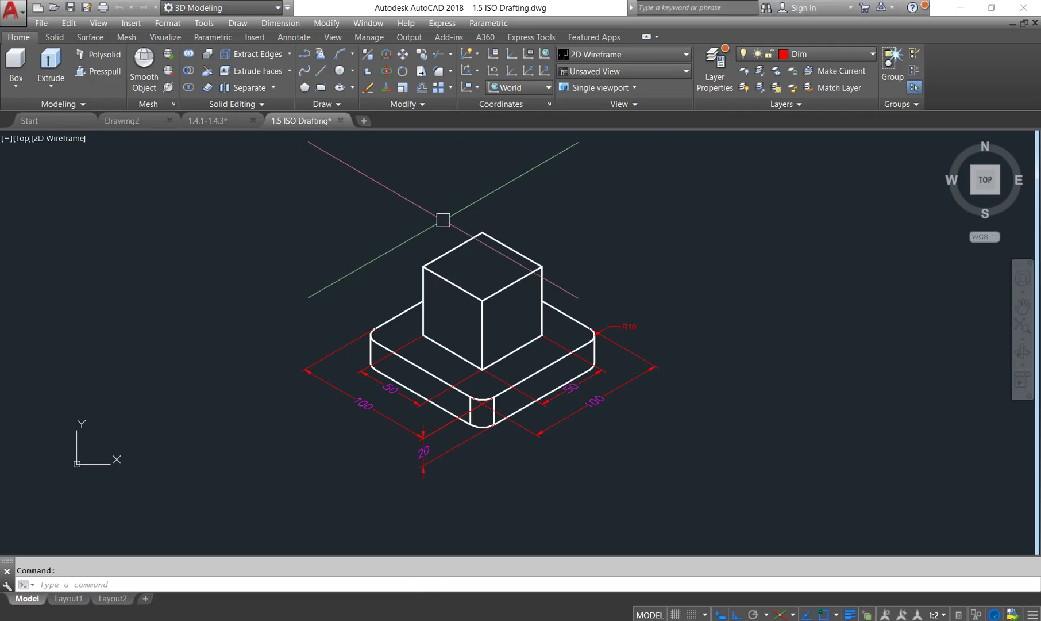
mouse_move(570, 339)
middle_mouse_down()
mouse_move(559, 301)
mouse_move(591, 308)
middle_mouse_up()
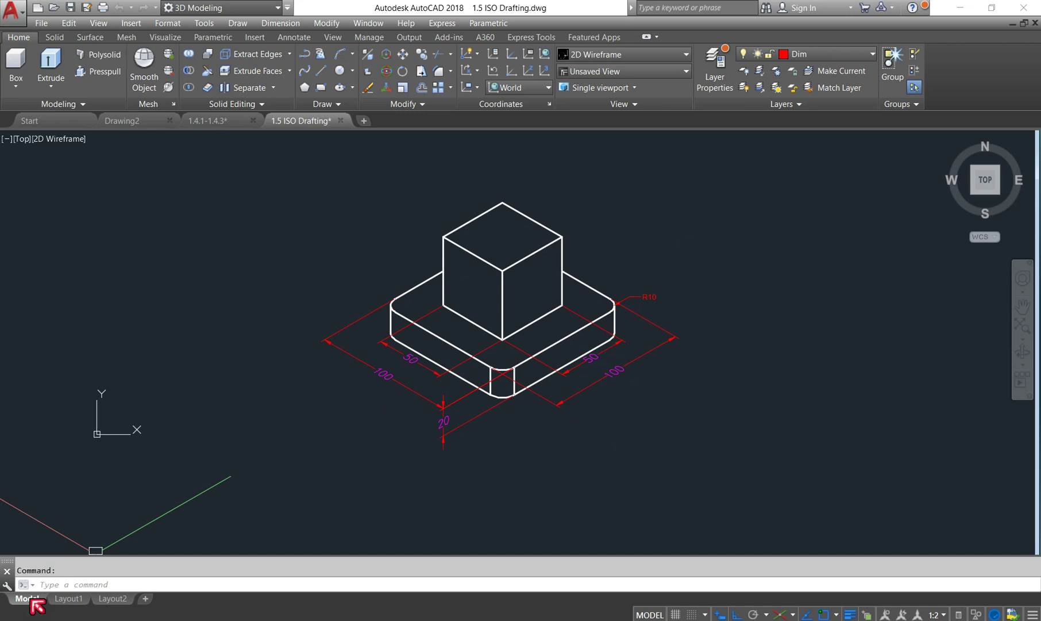
mouse_move(68, 598)
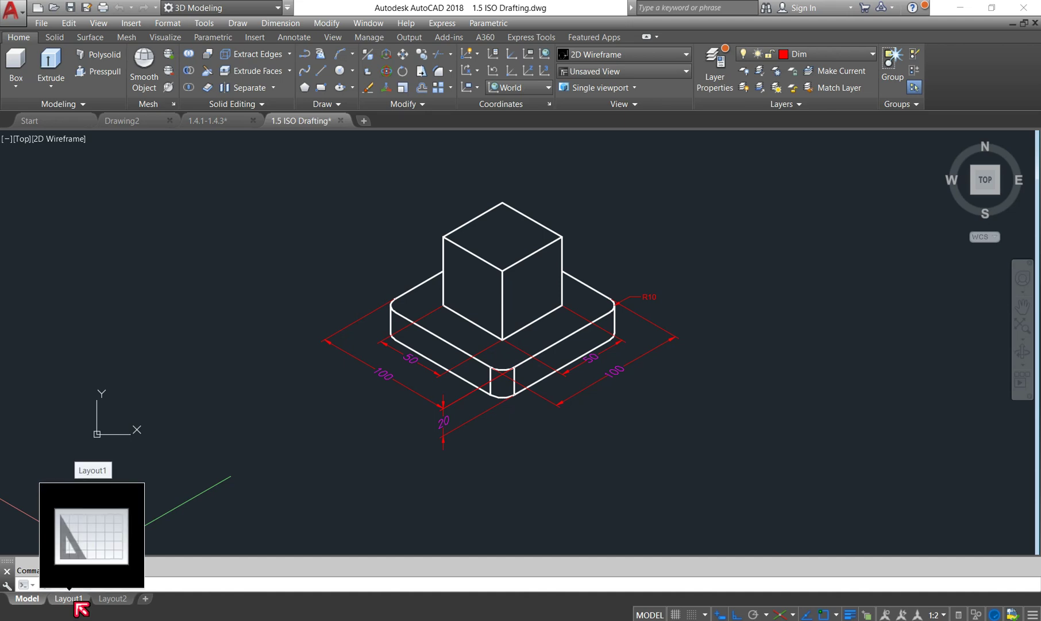
left_click(68, 599)
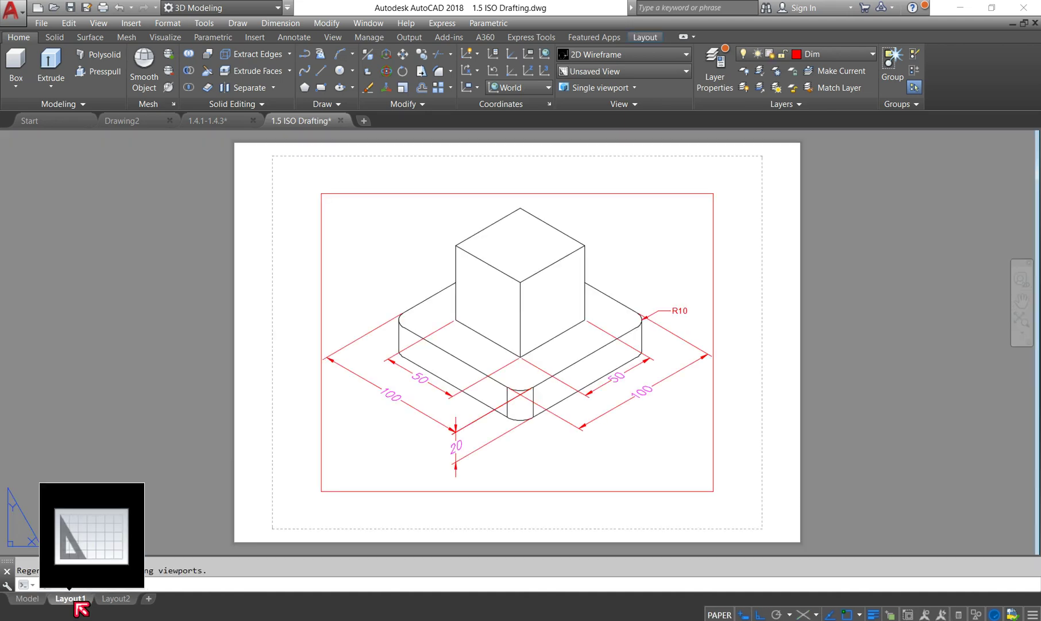
left_click(116, 598)
left_click(29, 599)
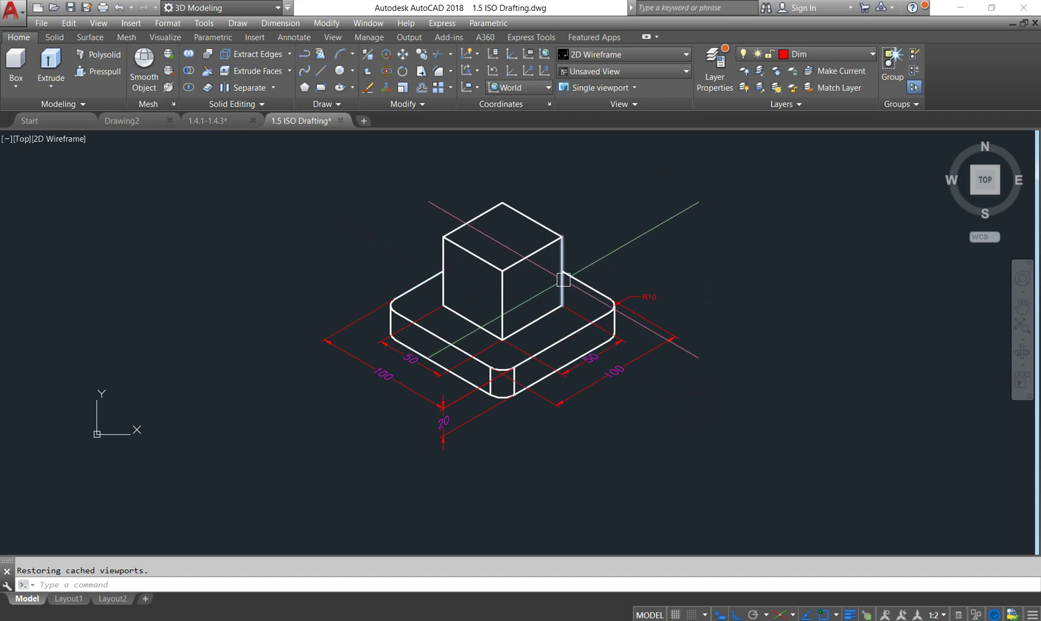
mouse_move(783, 614)
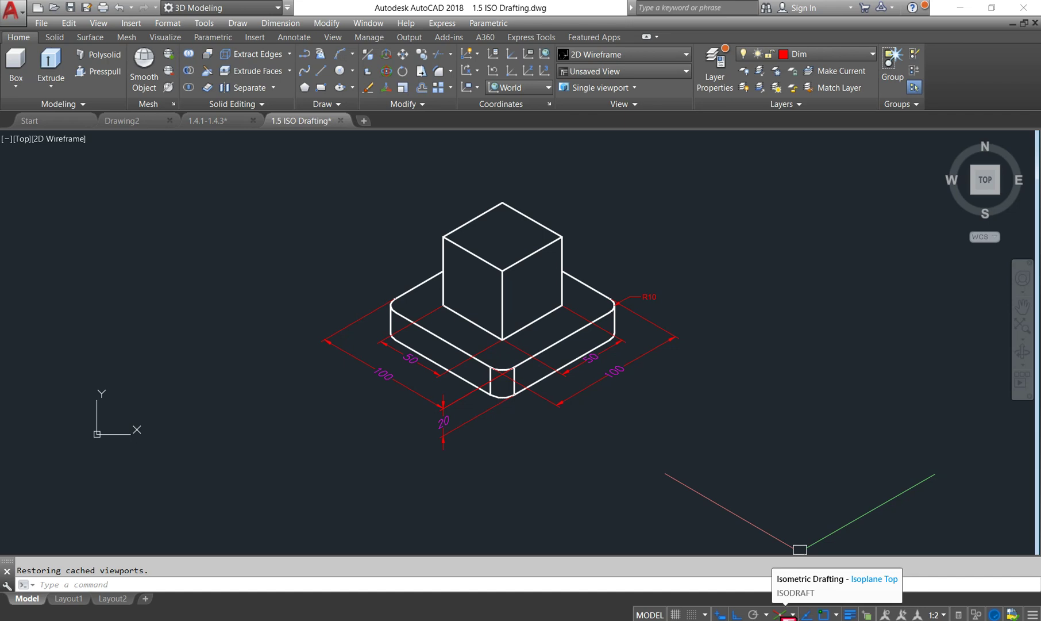
left_click(783, 614)
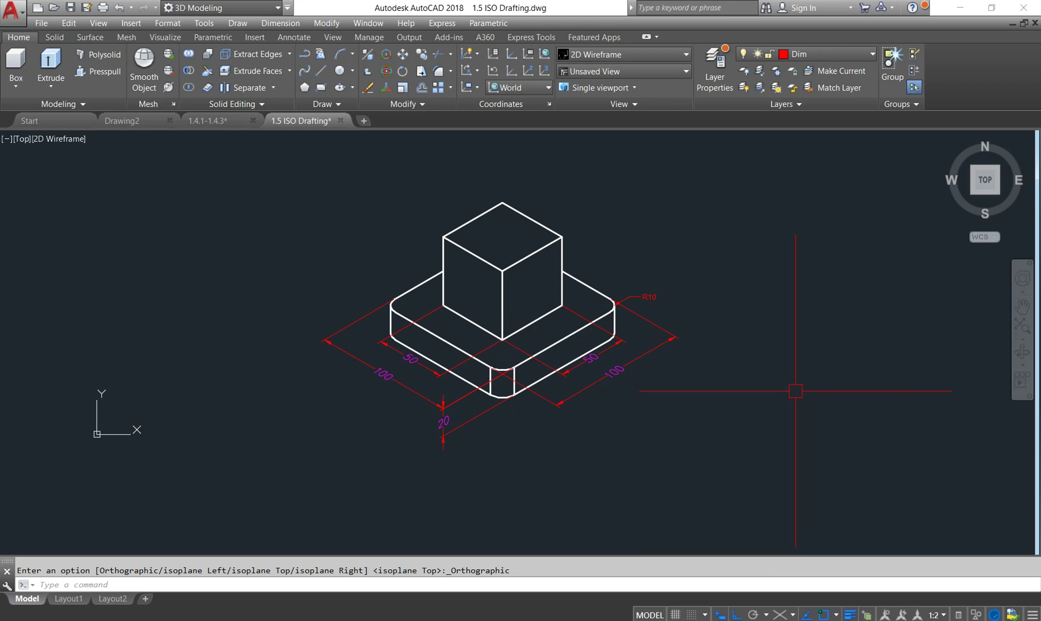
left_click(780, 614)
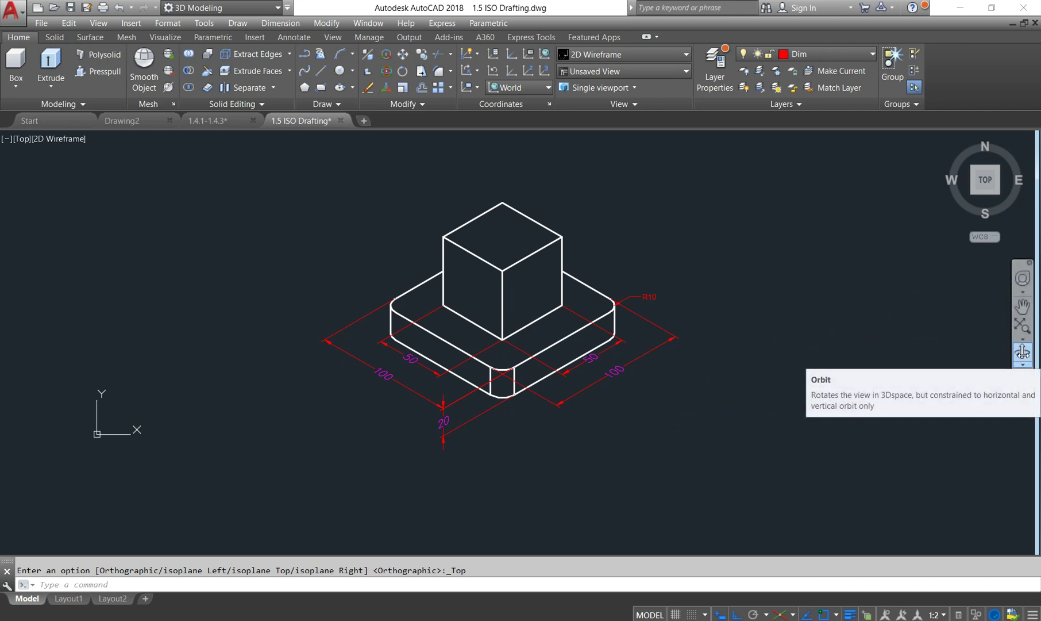
left_click(1022, 352)
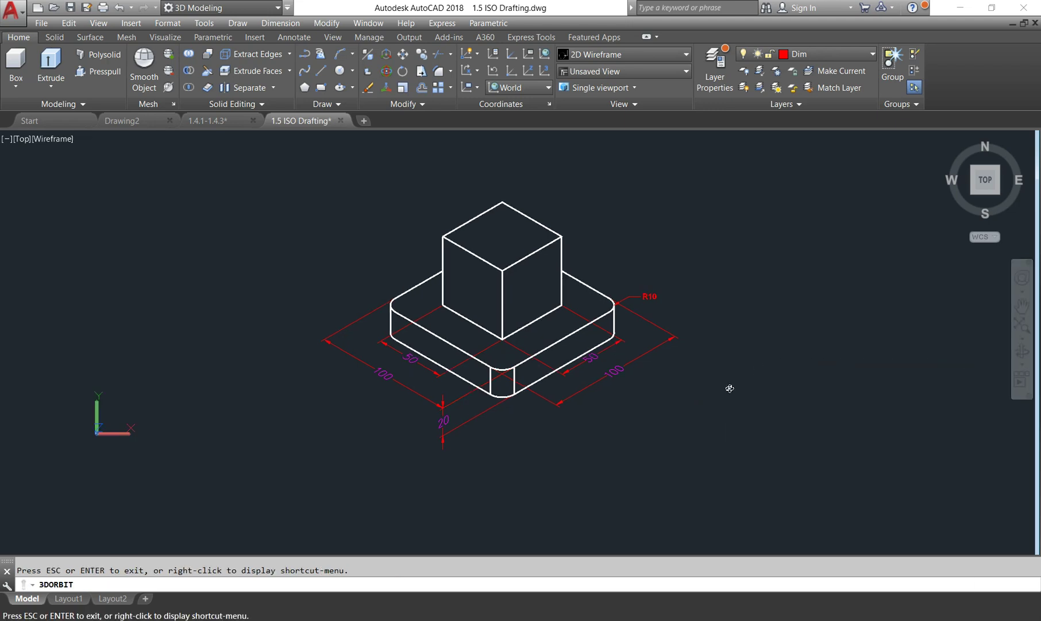
mouse_move(729, 387)
left_mouse_down()
mouse_move(806, 316)
mouse_move(628, 249)
mouse_move(518, 261)
mouse_move(609, 328)
mouse_move(627, 323)
mouse_move(639, 283)
mouse_move(744, 463)
mouse_move(769, 561)
mouse_move(692, 403)
mouse_move(509, 434)
mouse_move(678, 509)
mouse_move(739, 461)
mouse_move(711, 390)
mouse_move(634, 453)
mouse_move(716, 507)
mouse_move(732, 474)
mouse_move(743, 516)
left_mouse_up()
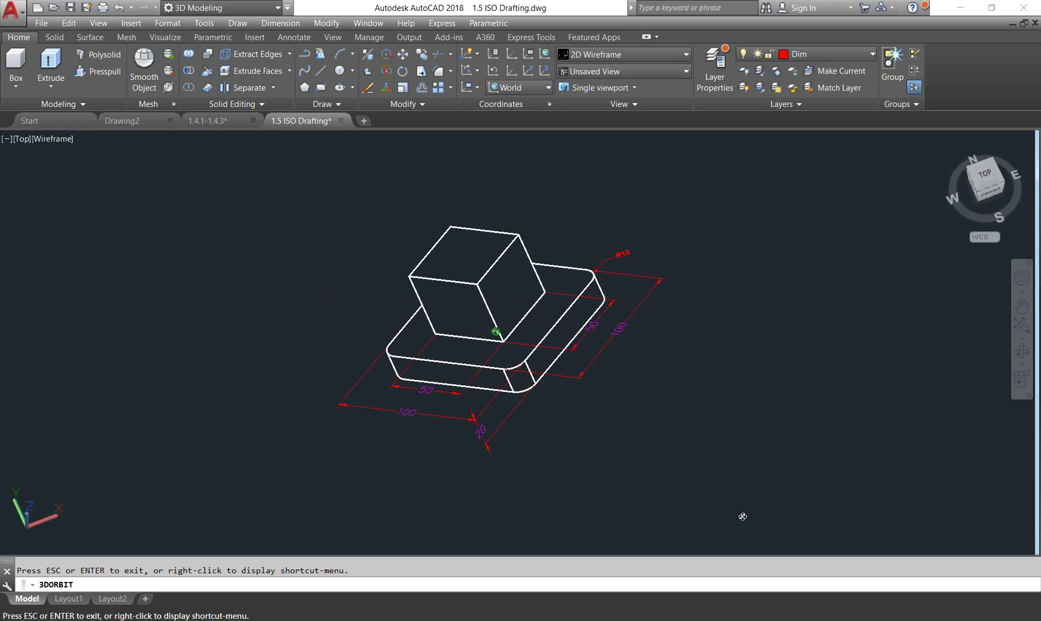
left_click_drag(743, 516, 746, 517)
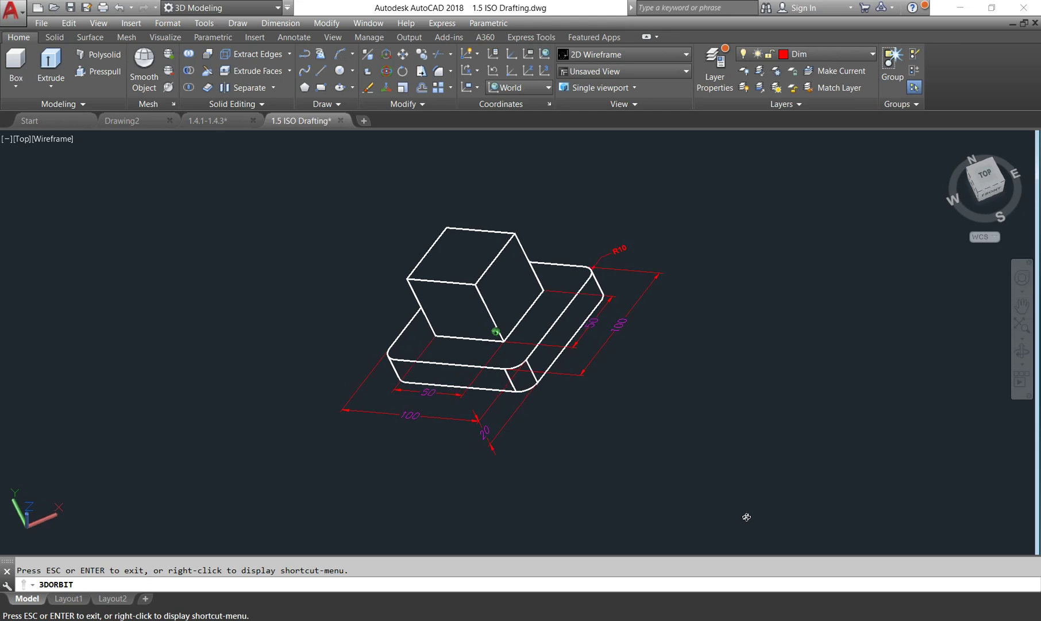
right_click(743, 348)
left_click(762, 337)
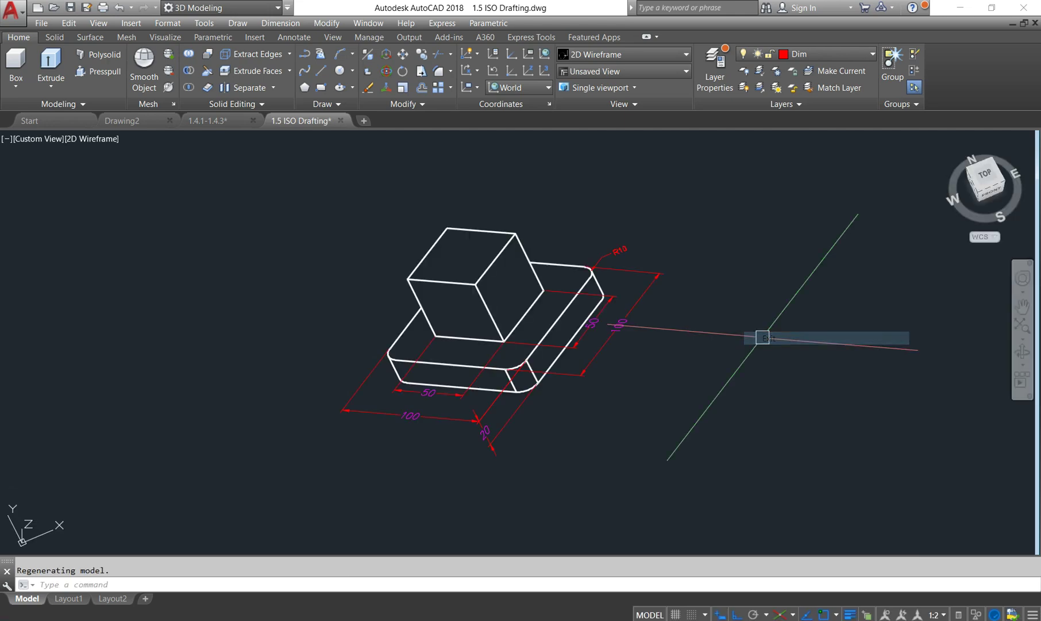
left_click(39, 140)
left_click(54, 168)
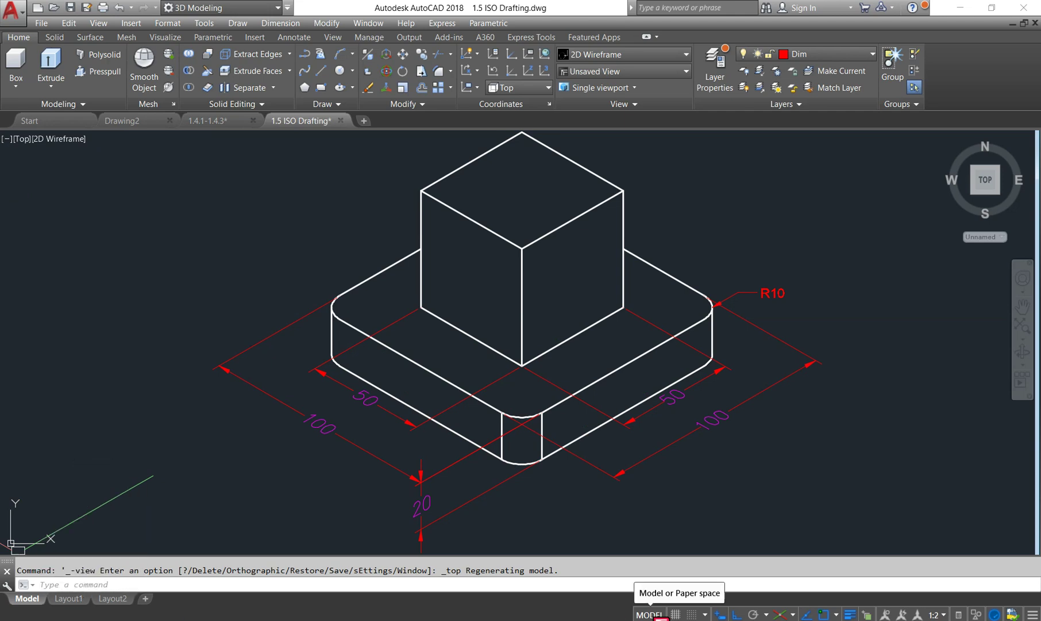
left_click(653, 614)
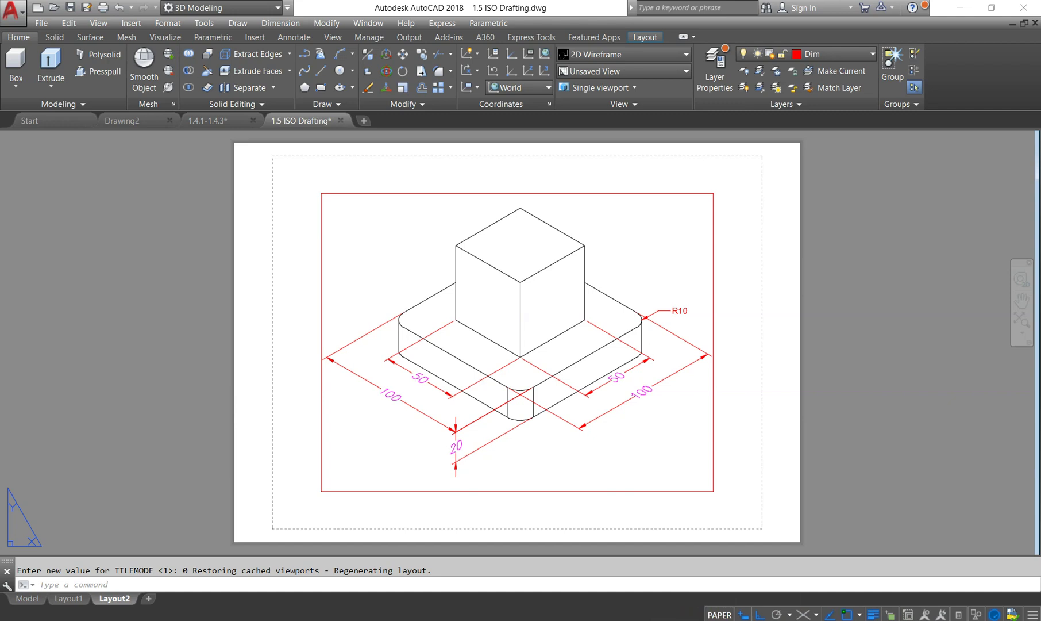
left_click(719, 614)
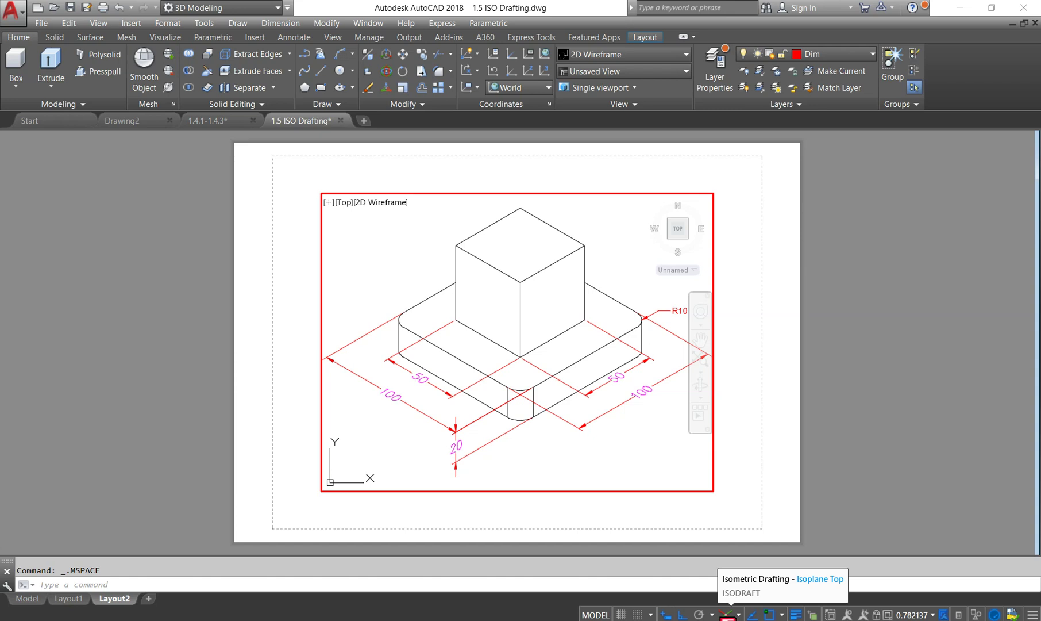
left_click(728, 613)
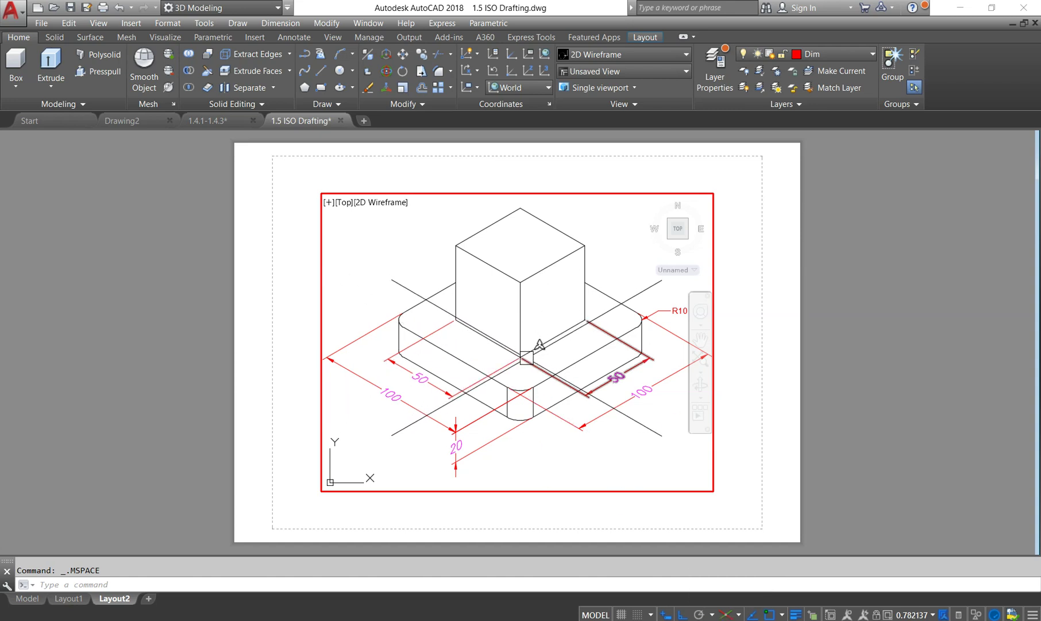
scroll(528, 319, "down", 2)
scroll(528, 319, "up", 2)
scroll(528, 319, "down", 2)
scroll(529, 339, "up", 1)
scroll(477, 361, "up", 1)
scroll(523, 349, "down", 2)
scroll(523, 351, "down", 4)
scroll(522, 374, "up", 4)
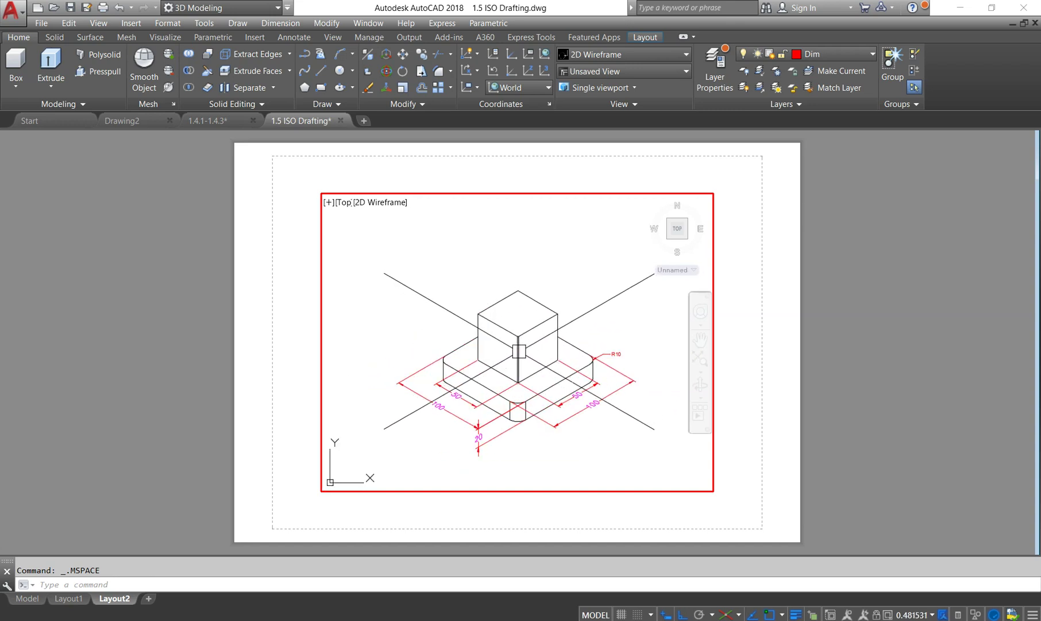
scroll(520, 347, "up", 1)
scroll(489, 351, "up", 1)
mouse_move(476, 350)
middle_mouse_down()
mouse_move(502, 325)
mouse_move(485, 339)
middle_mouse_up()
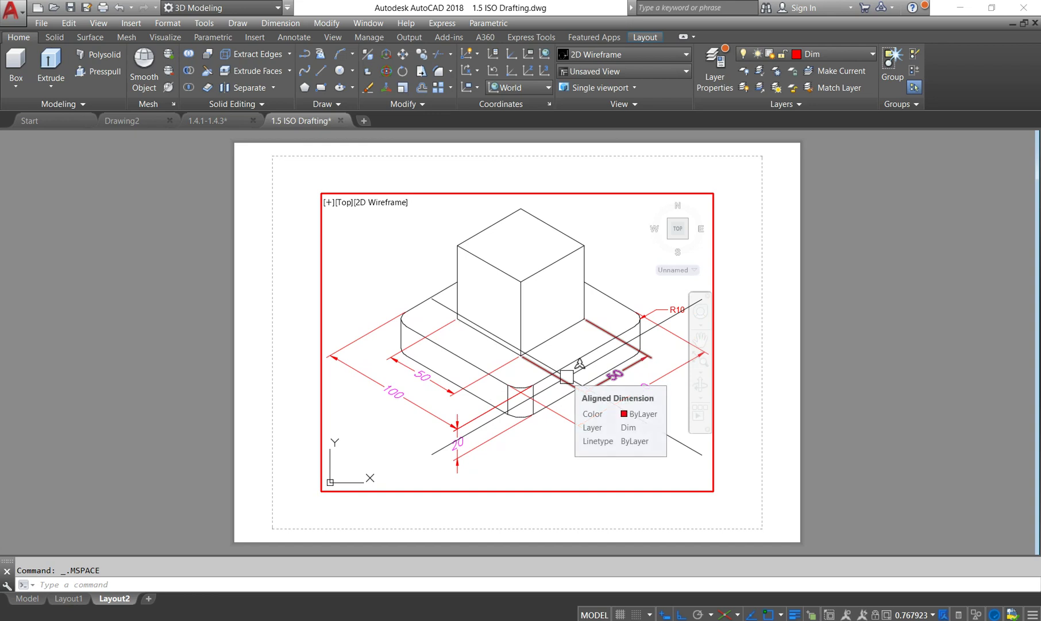
middle_click_drag(525, 369, 530, 364)
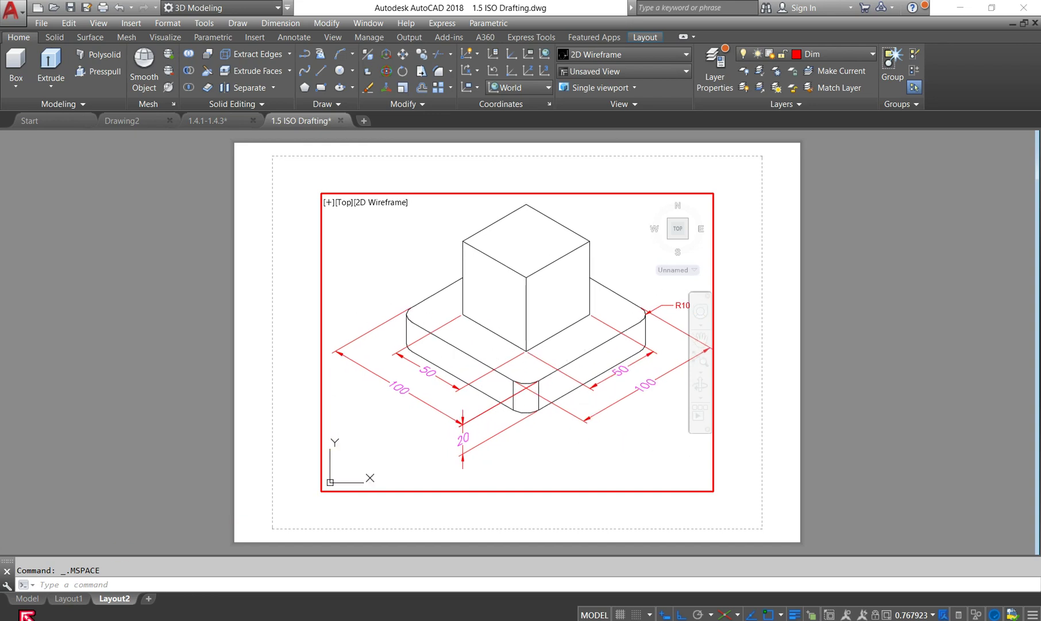
left_click(27, 599)
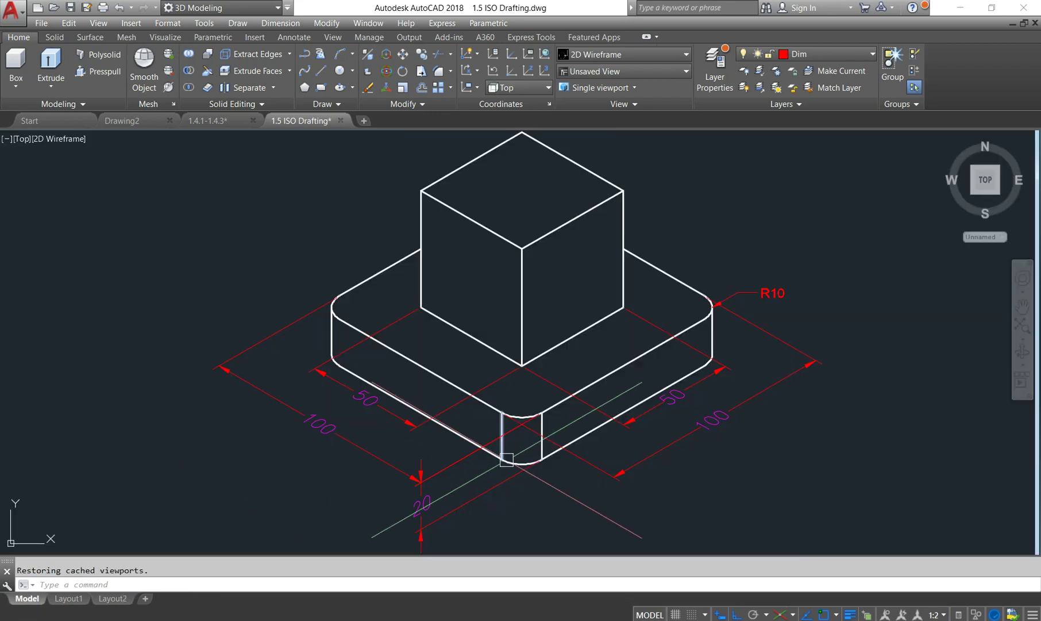
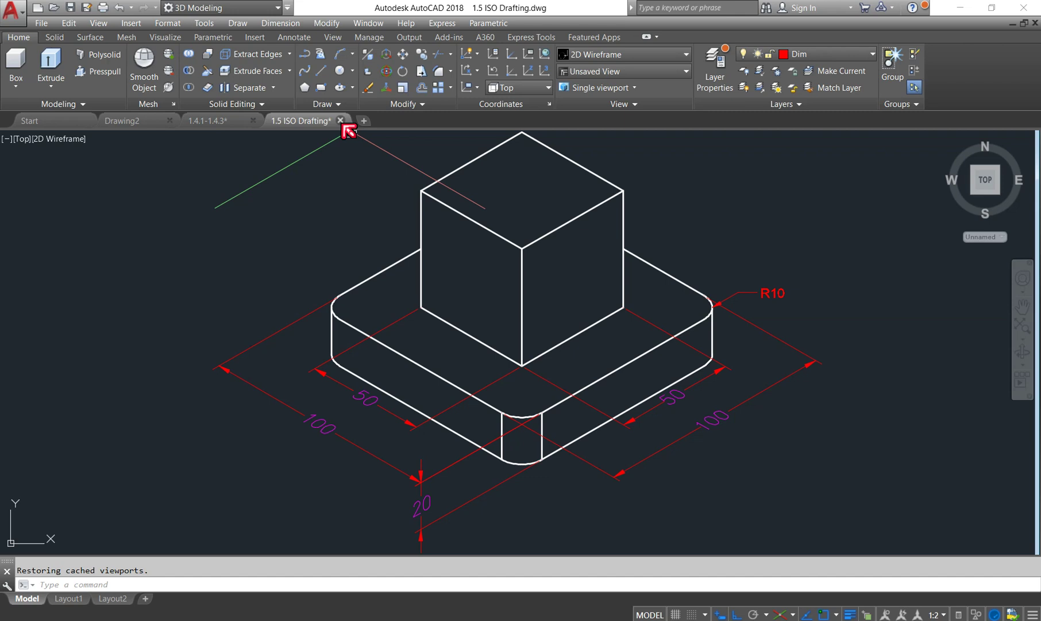
Close the 1.5 ISO Drafting and 1.4.1-1.4.3 bottle drawings without saving changes
left_click(344, 126)
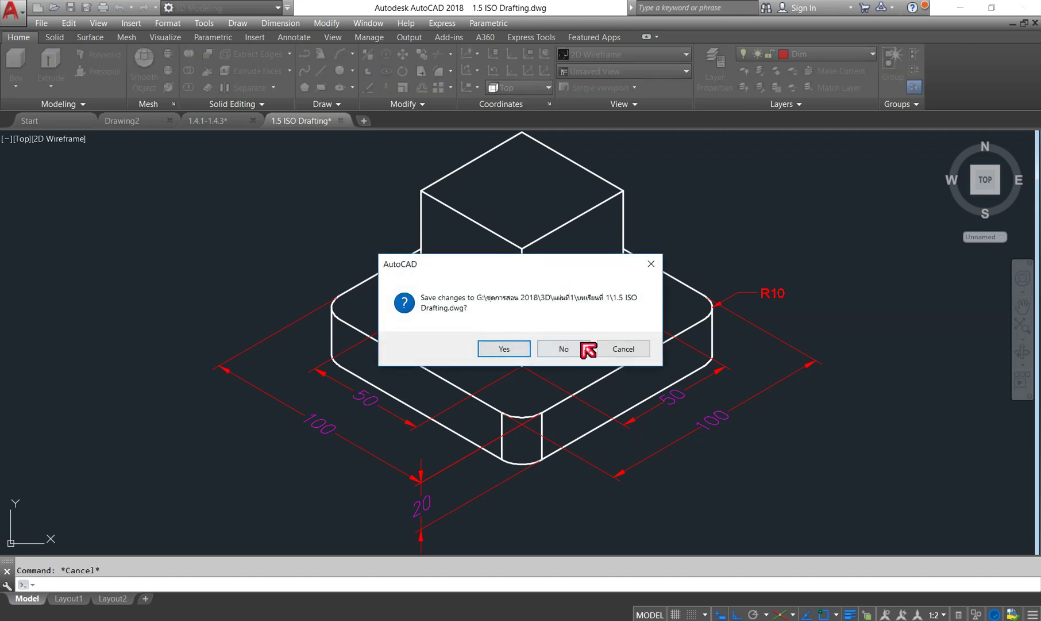
left_click(564, 348)
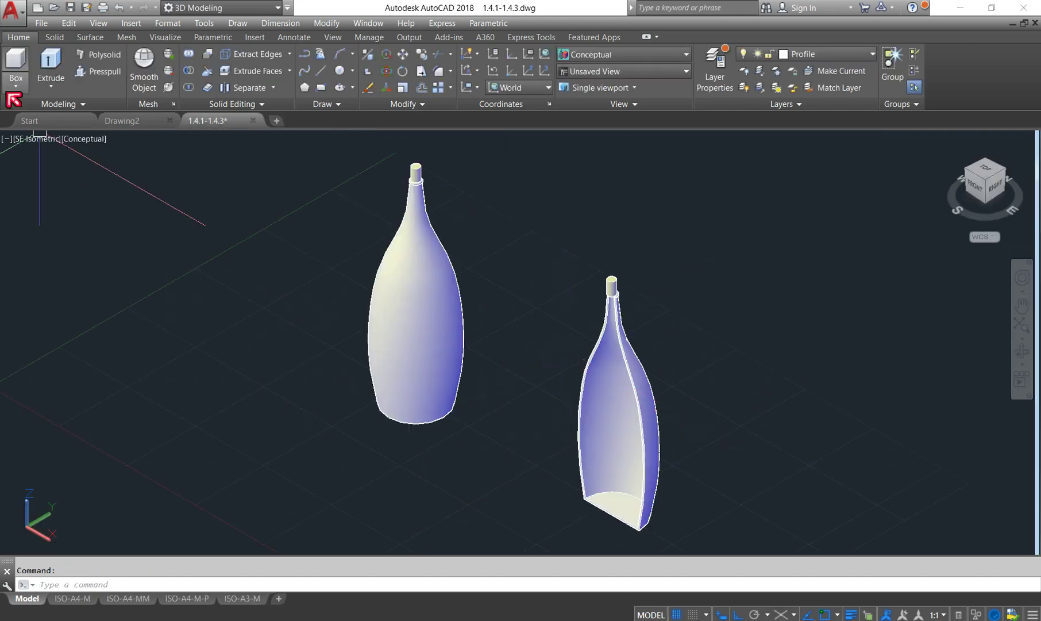
left_click(253, 120)
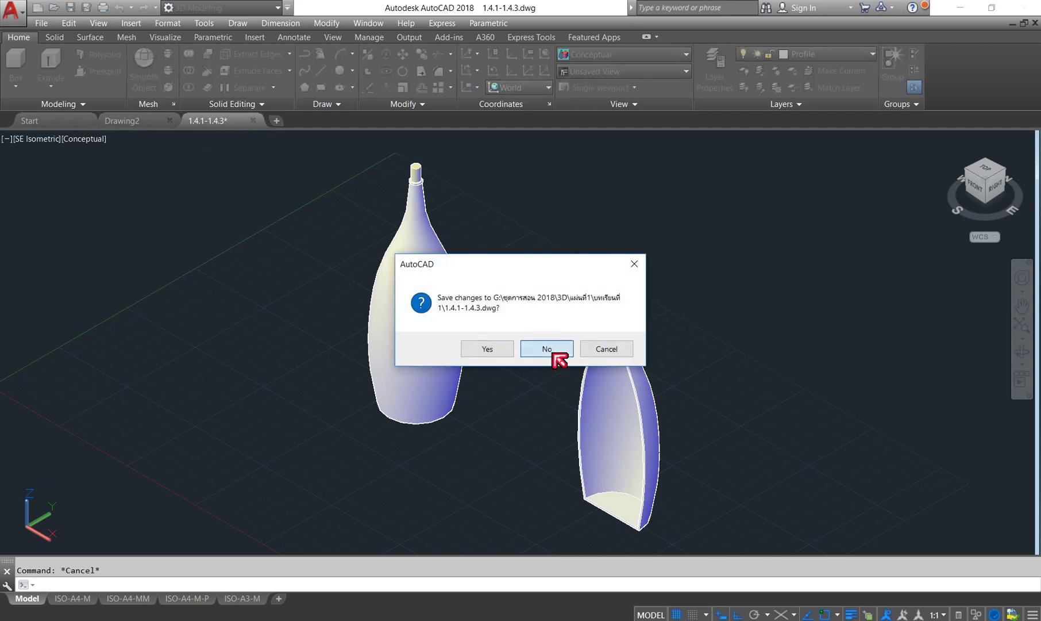
left_click(555, 347)
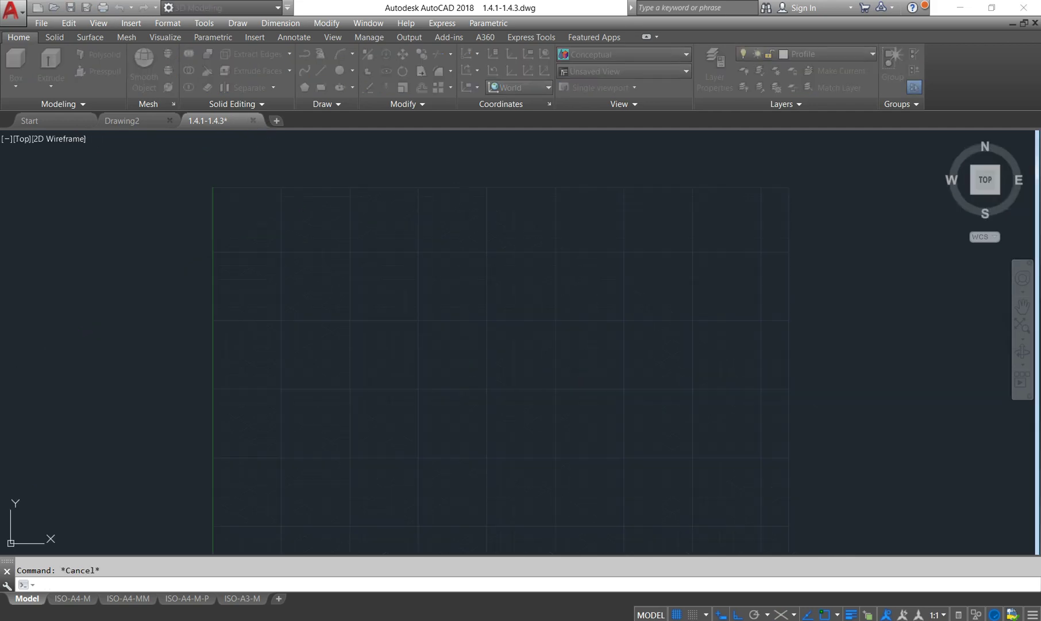
Open the 1.6 Flatshot example drawing
left_click(53, 8)
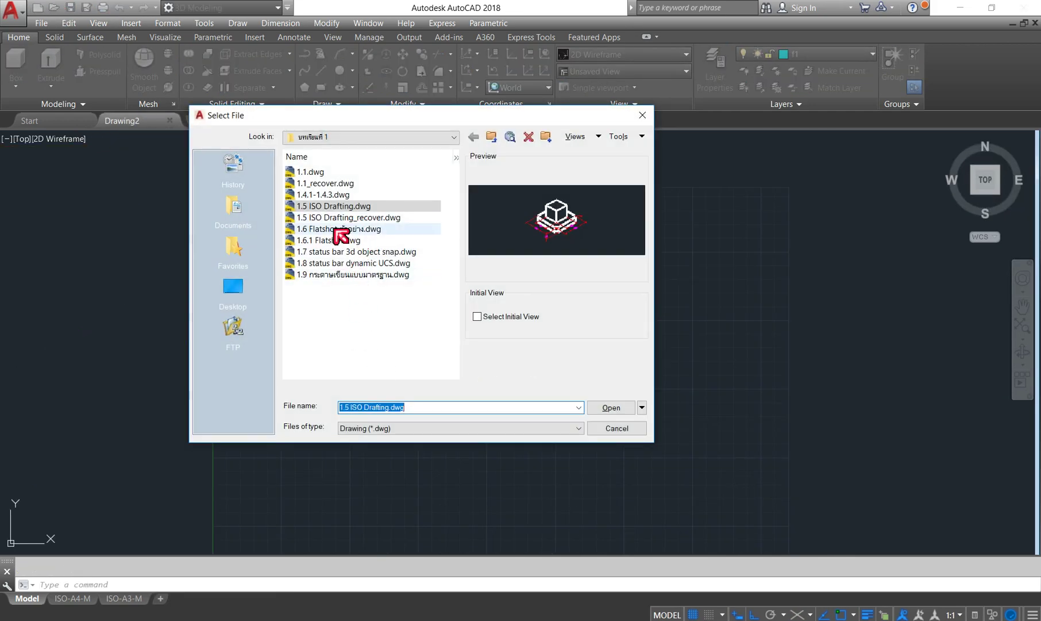
left_click(340, 229)
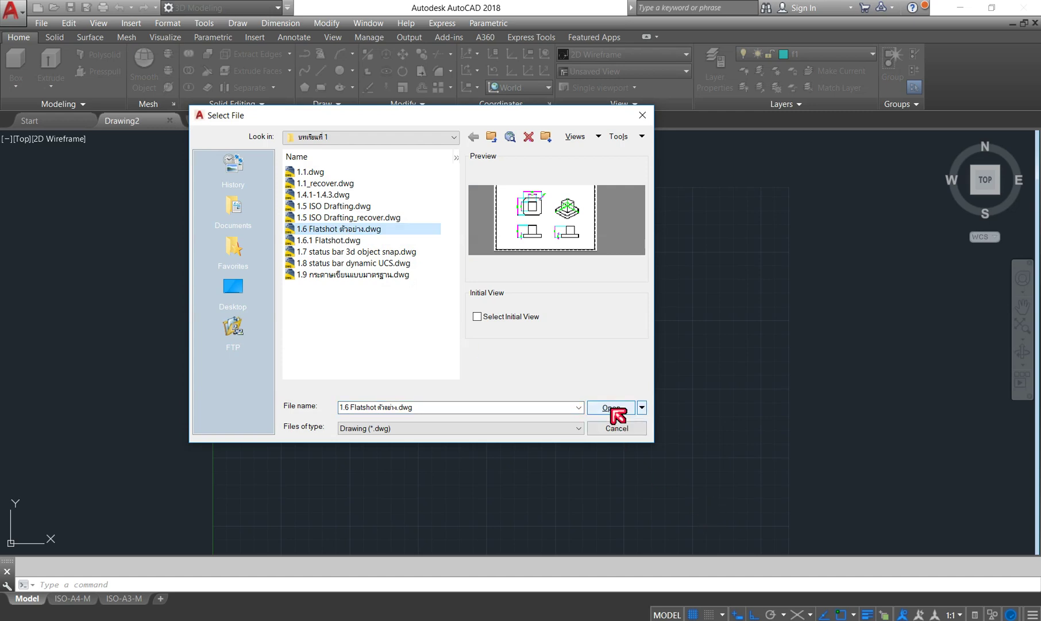
left_click(611, 410)
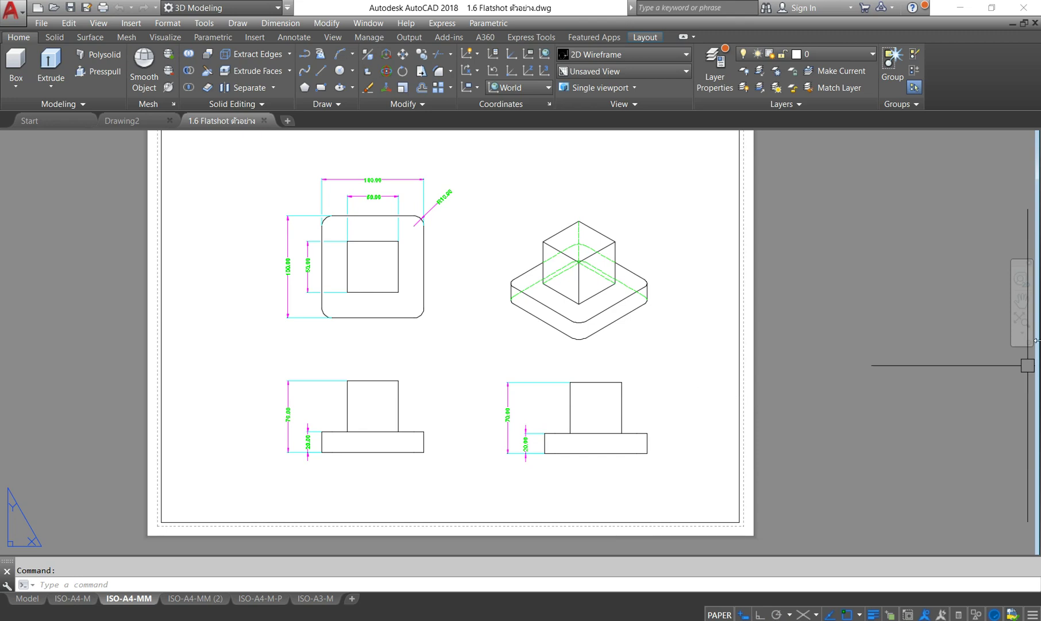
Switch from the ISO-A4-MM layout to model space and pan and zoom over the dimensioned views
scroll(734, 401, "up", 1)
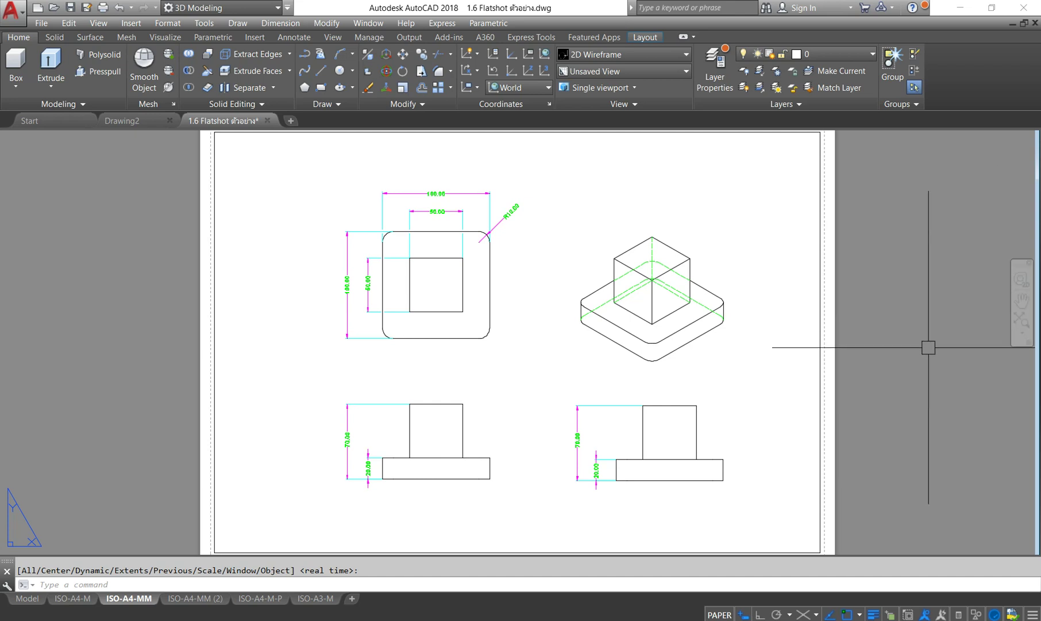
left_click(27, 598)
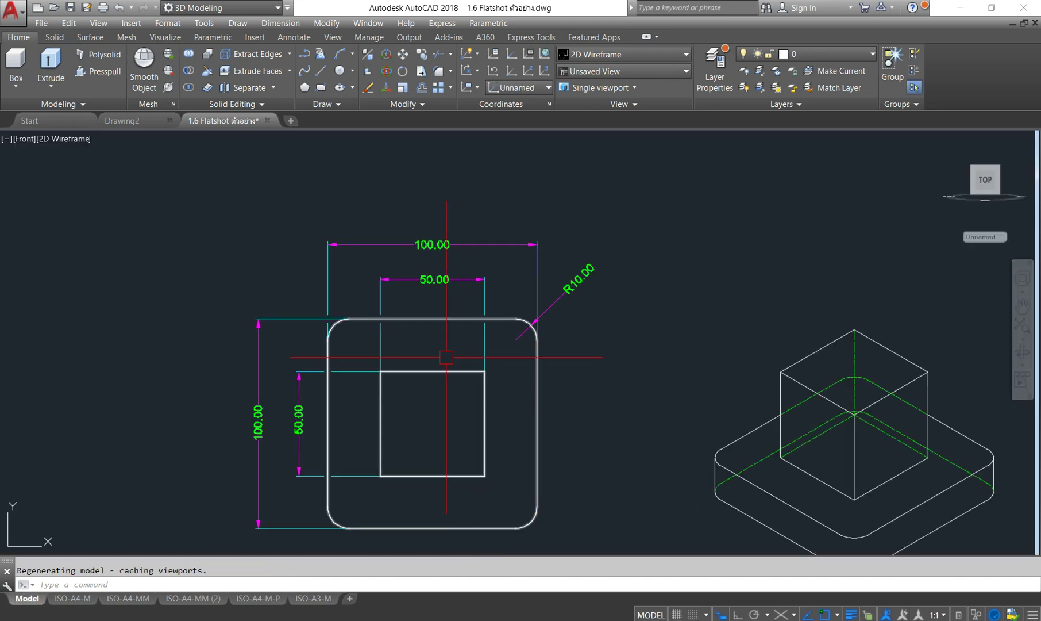
scroll(440, 259, "down", 5)
middle_click_drag(416, 361, 446, 308)
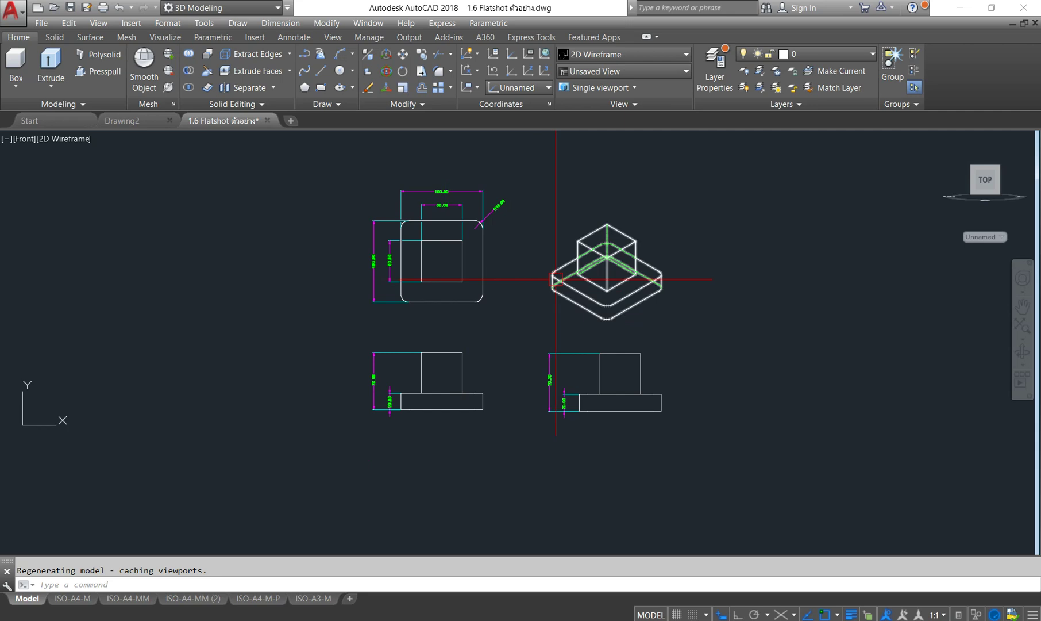
scroll(556, 279, "down", 1)
scroll(556, 279, "up", 1)
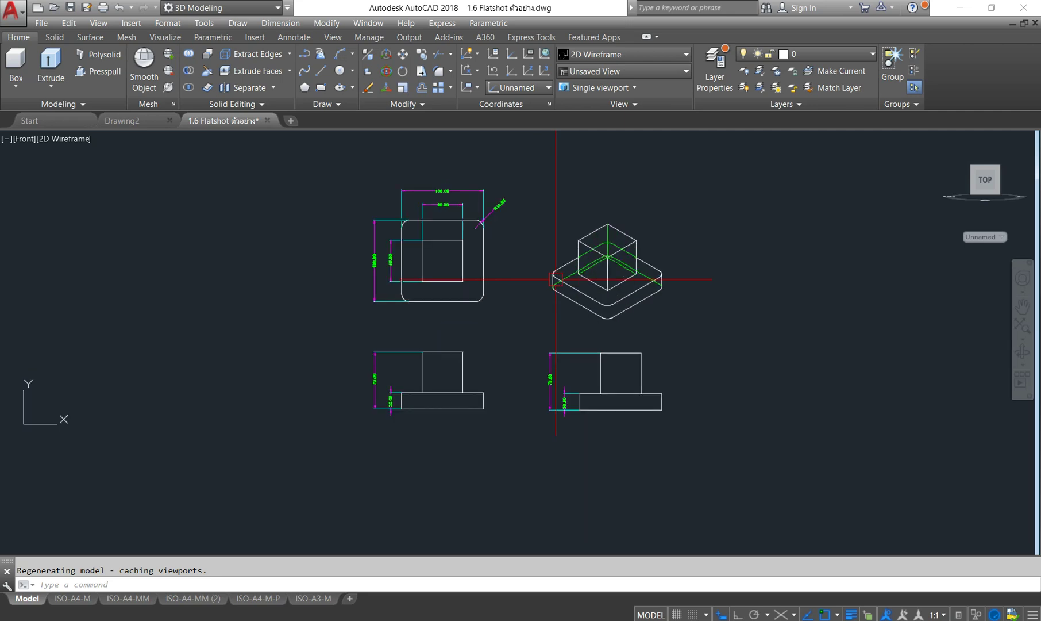
scroll(430, 228, "up", 2)
mouse_move(482, 267)
middle_mouse_down()
mouse_move(461, 224)
mouse_move(470, 256)
middle_mouse_up()
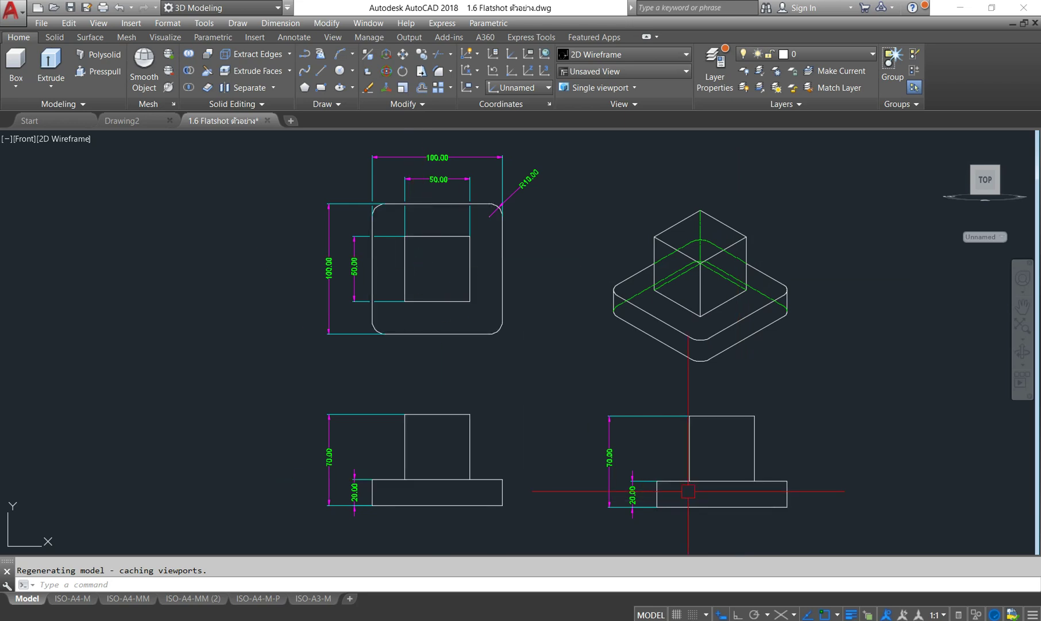
middle_click_drag(341, 363, 846, 241)
scroll(511, 298, "down", 4)
scroll(244, 332, "up", 4)
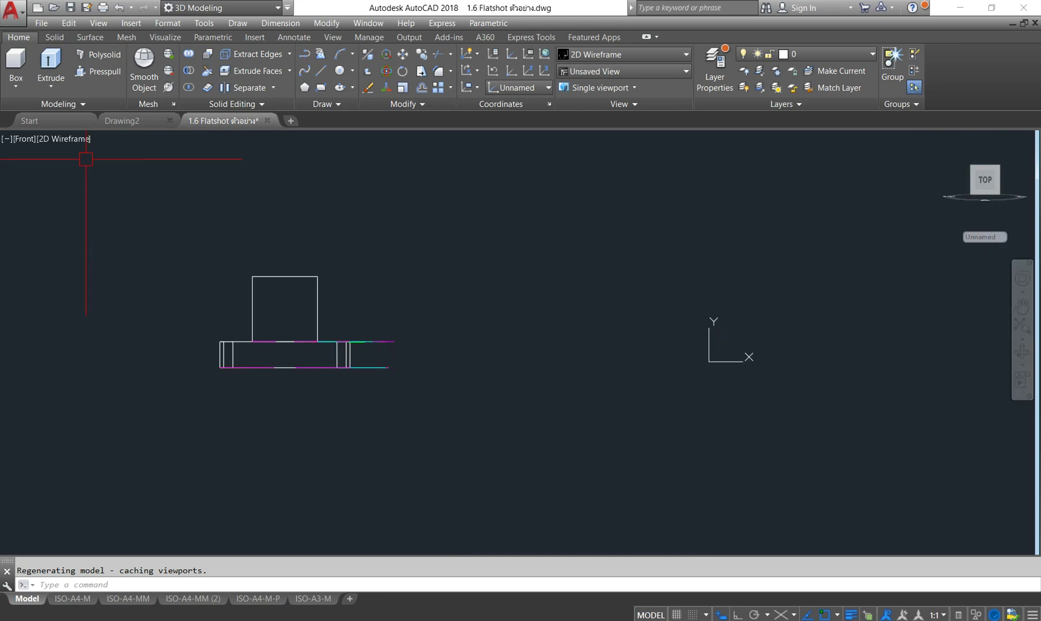
left_click(24, 139)
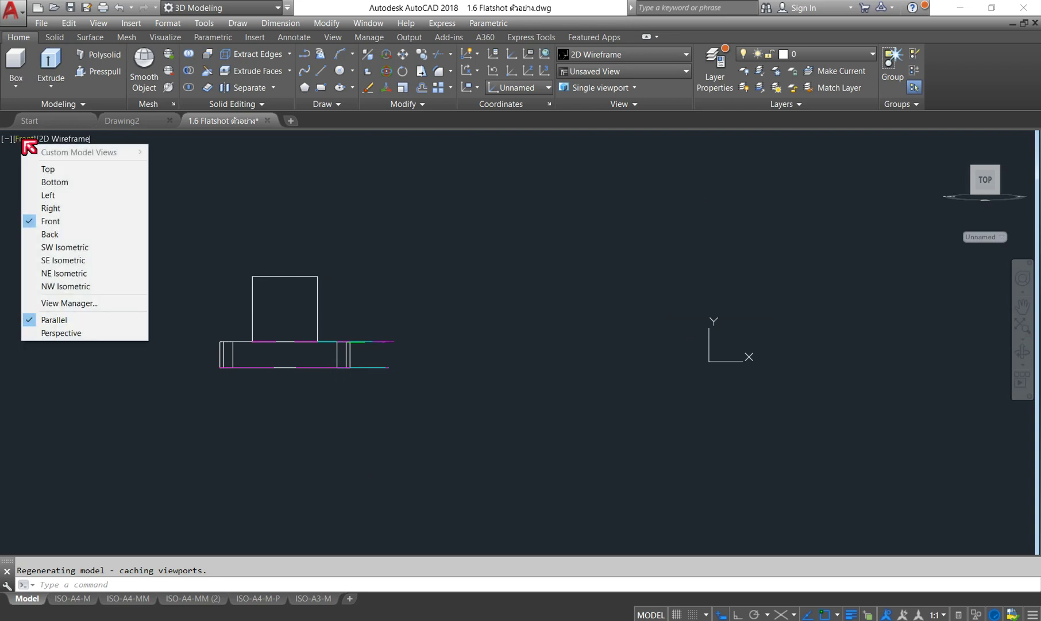
Show the block from SE Isometric in the Realistic visual style, centred and zoomed in
left_click(89, 260)
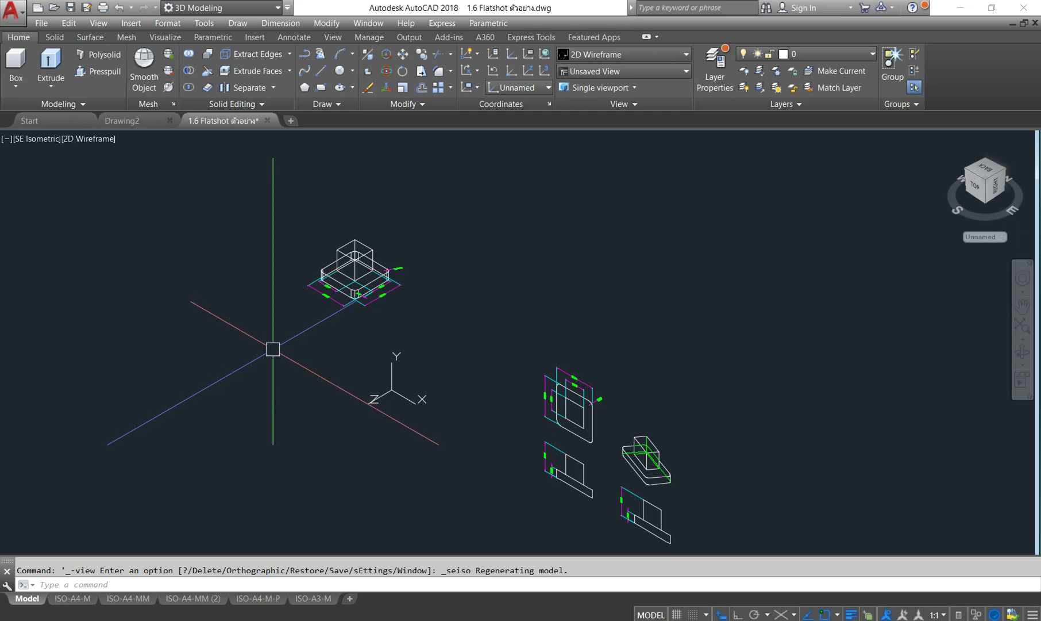
scroll(304, 272, "up", 5)
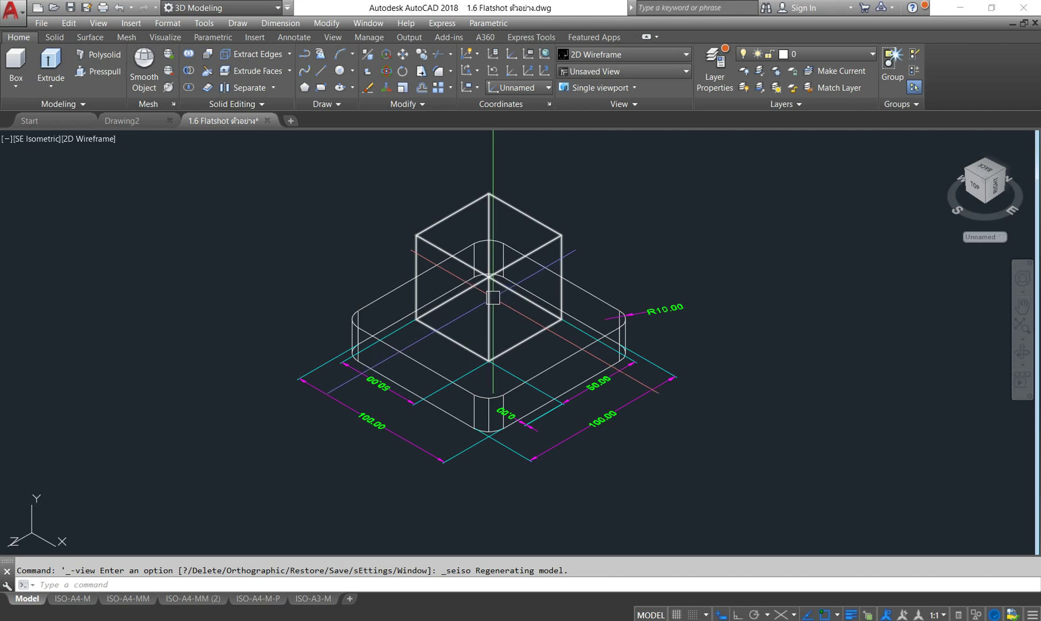
left_click(108, 143)
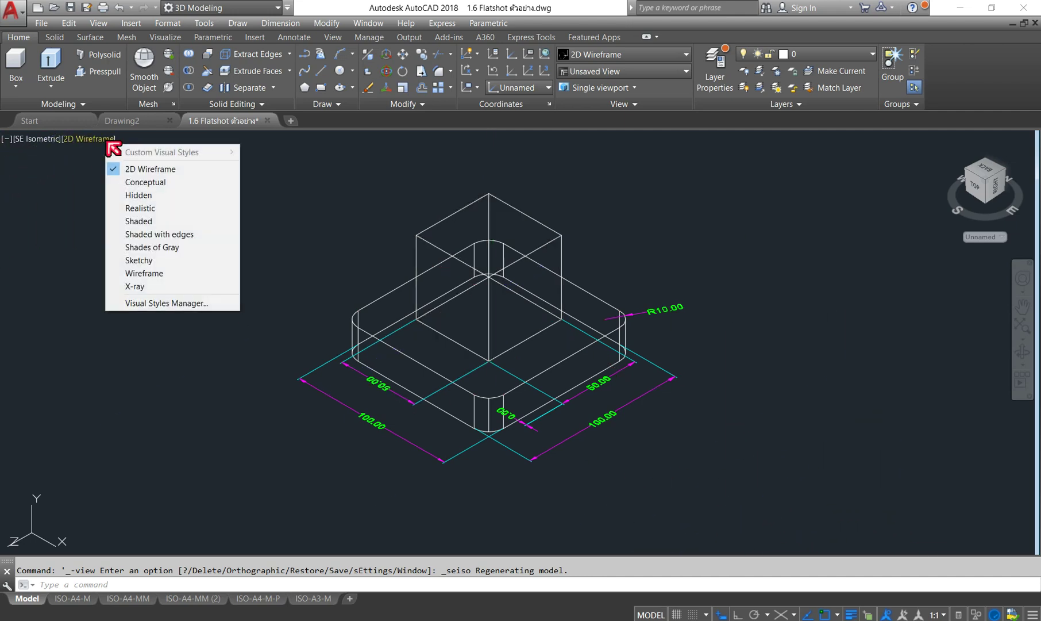
left_click(146, 208)
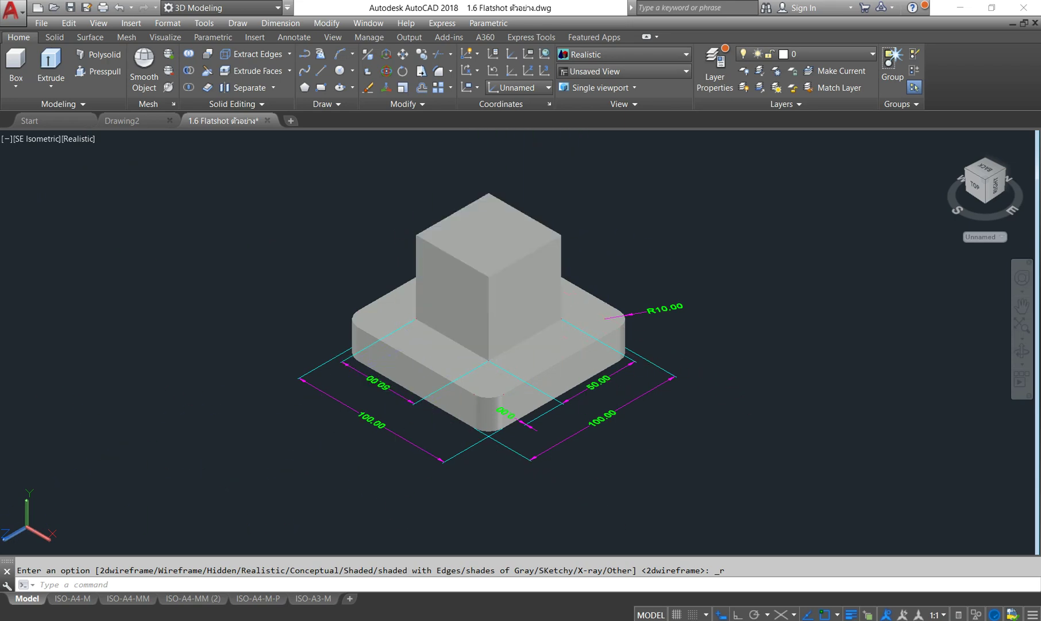
middle_click_drag(495, 372, 550, 390)
scroll(551, 390, "up", 2)
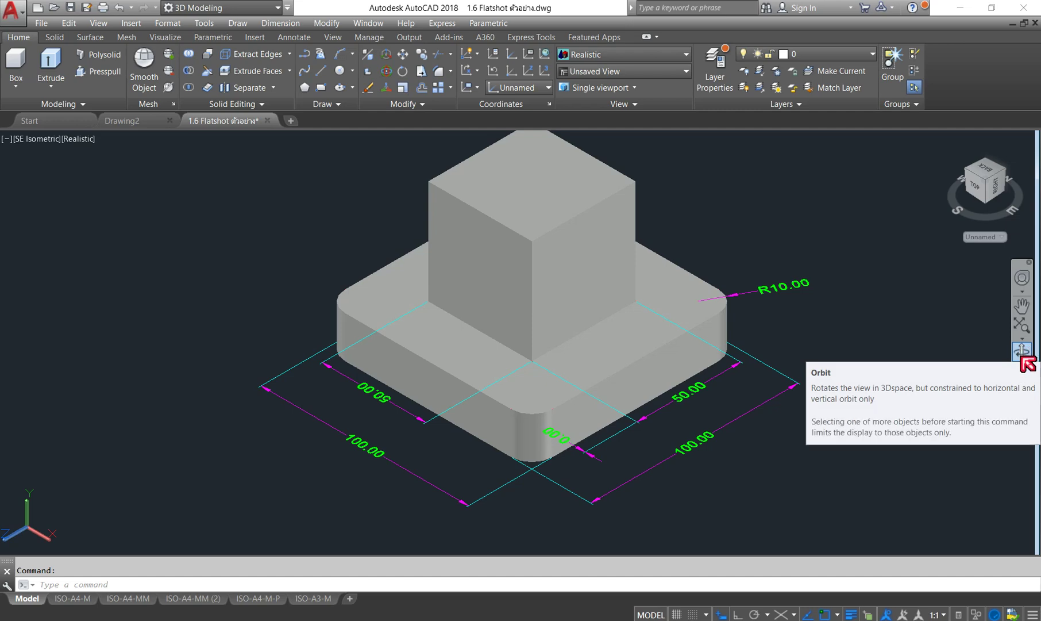
left_click(1022, 351)
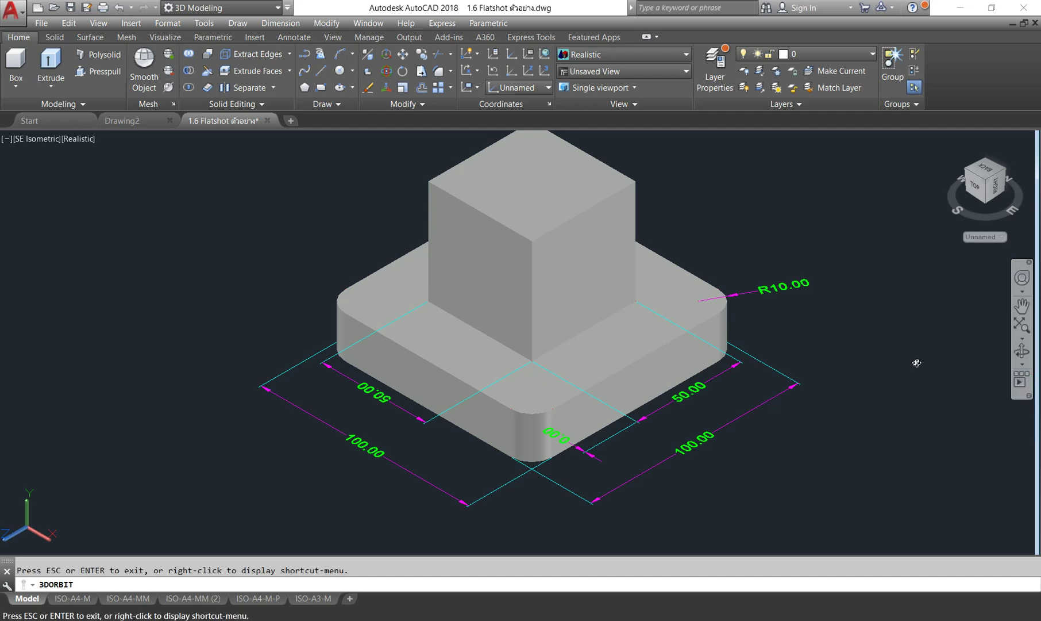
Orbit the shaded block and base plate to view the back and left sides, then exit orbit
mouse_move(474, 359)
left_mouse_down()
mouse_move(539, 365)
mouse_move(672, 298)
mouse_move(770, 338)
left_mouse_up()
mouse_move(500, 418)
left_mouse_down()
mouse_move(605, 434)
mouse_move(691, 433)
mouse_move(717, 468)
left_mouse_up()
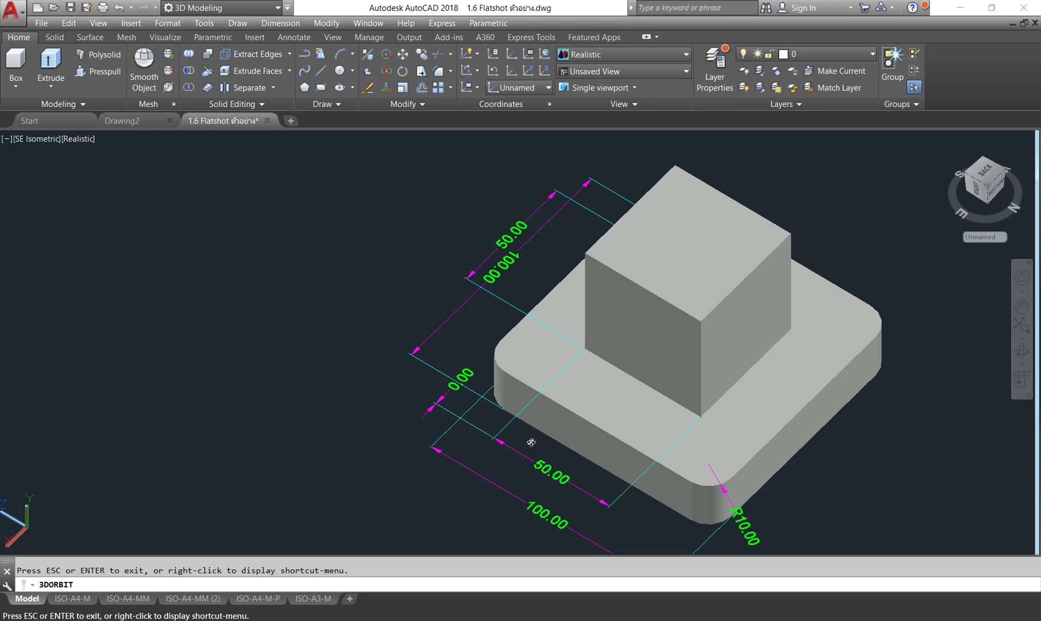
scroll(383, 345, "down", 2)
scroll(695, 374, "up", 4)
mouse_move(695, 374)
left_mouse_down()
mouse_move(623, 418)
mouse_move(765, 374)
mouse_move(785, 425)
mouse_move(615, 373)
mouse_move(572, 303)
mouse_move(665, 356)
mouse_move(685, 430)
mouse_move(632, 402)
mouse_move(564, 328)
mouse_move(489, 354)
left_mouse_up()
scroll(615, 373, "down", 2)
left_click_drag(562, 274, 544, 298)
scroll(460, 448, "up", 1)
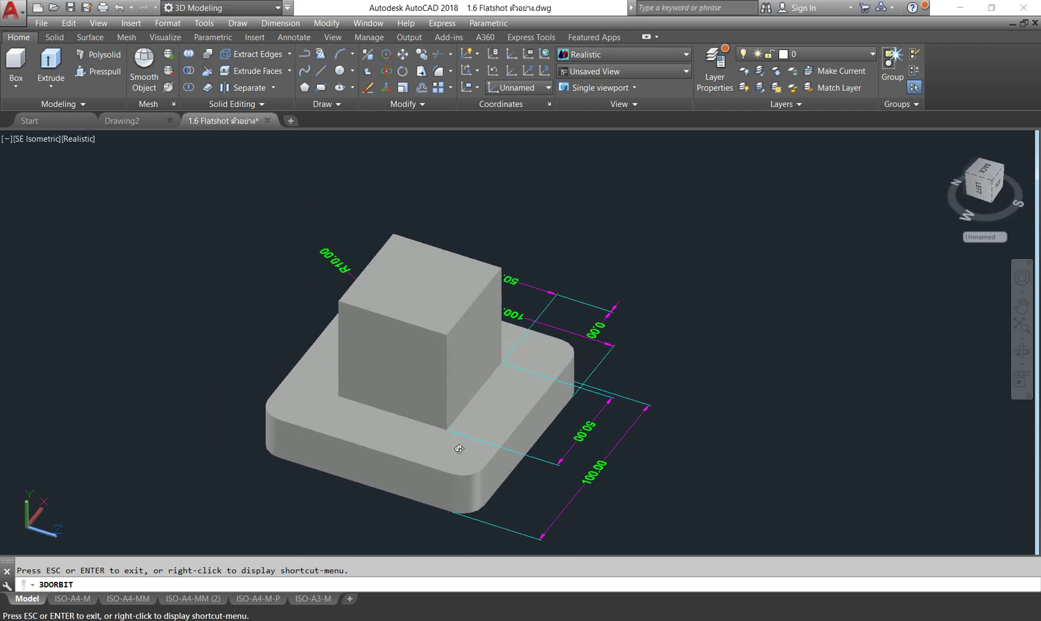
right_click(699, 332)
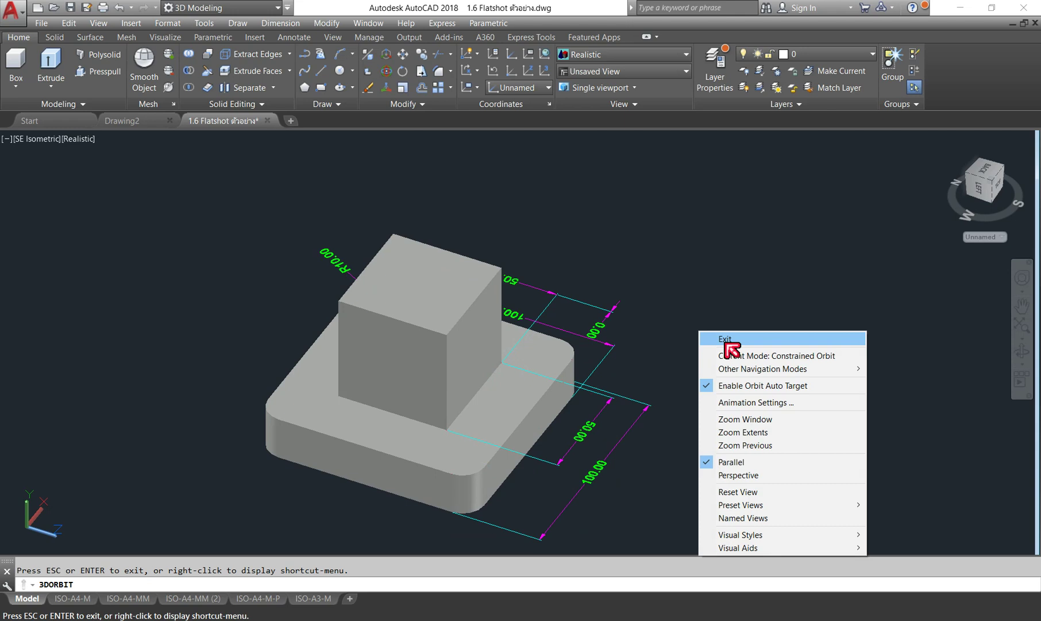
left_click(719, 339)
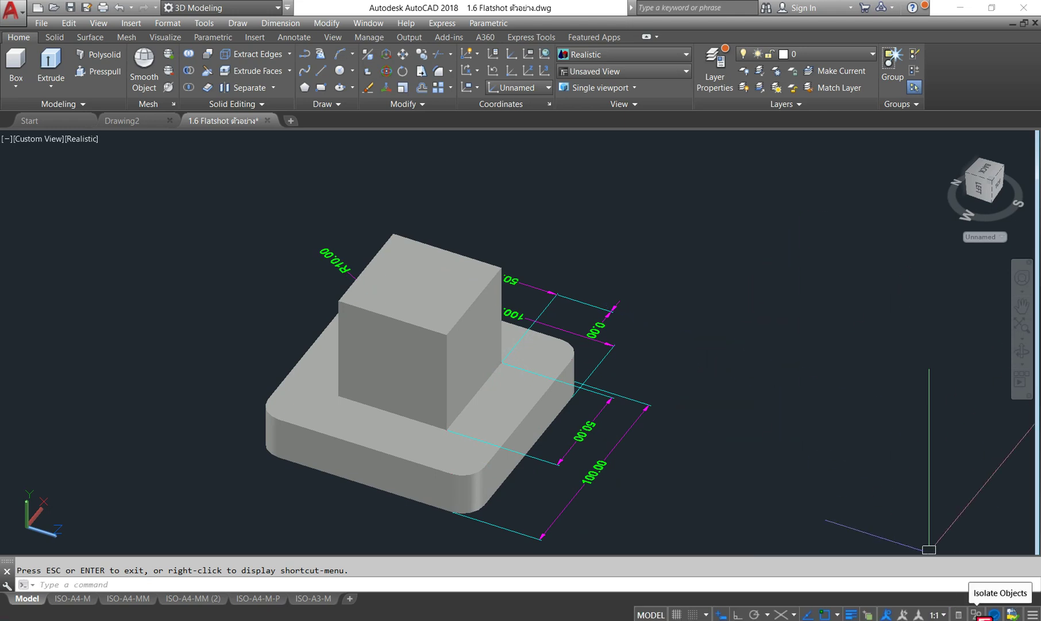
Isolate the cube and base plate solids so the dimensions are hidden
left_click(985, 615)
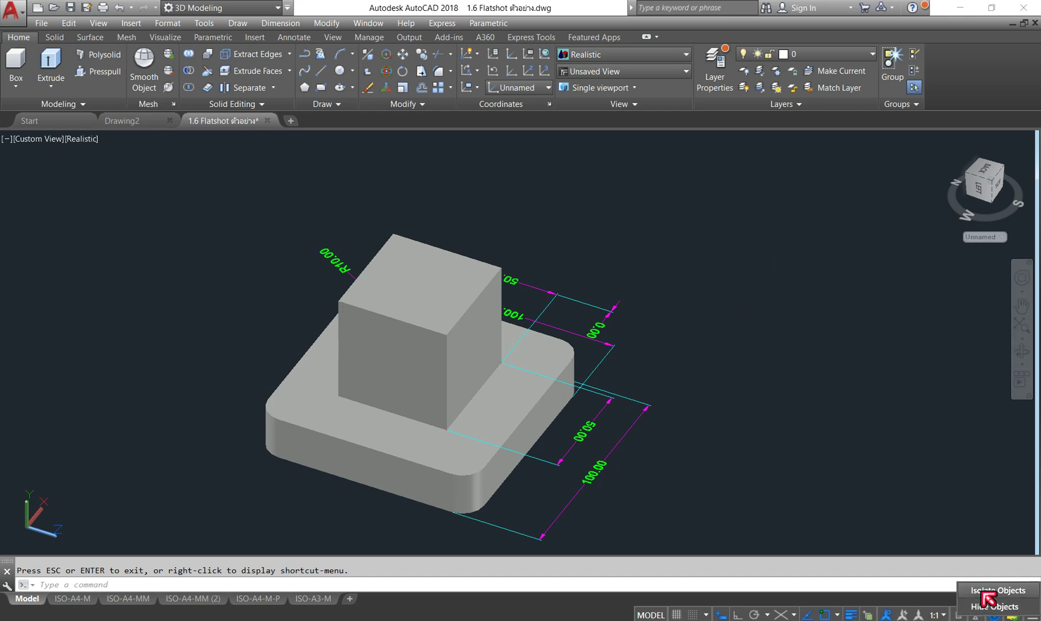
left_click(985, 592)
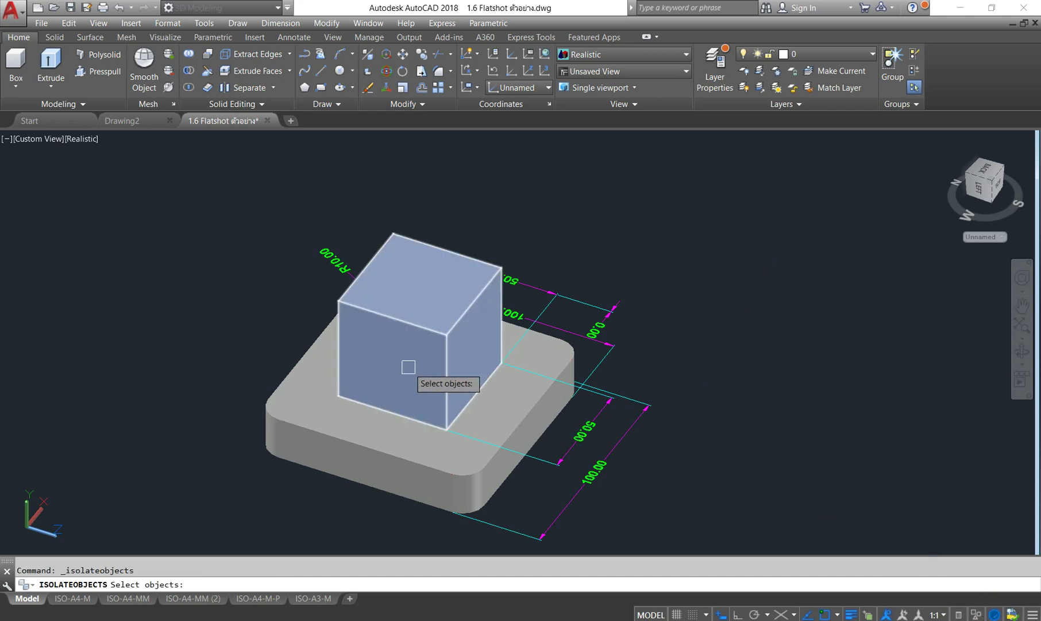
left_click(406, 401)
left_click(418, 445)
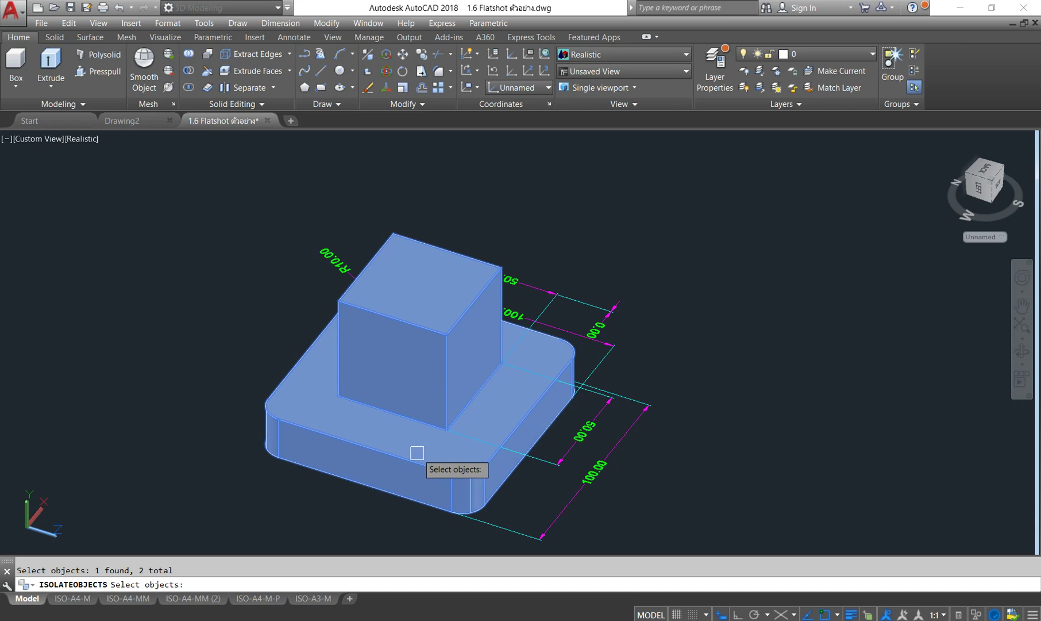
key("Return")
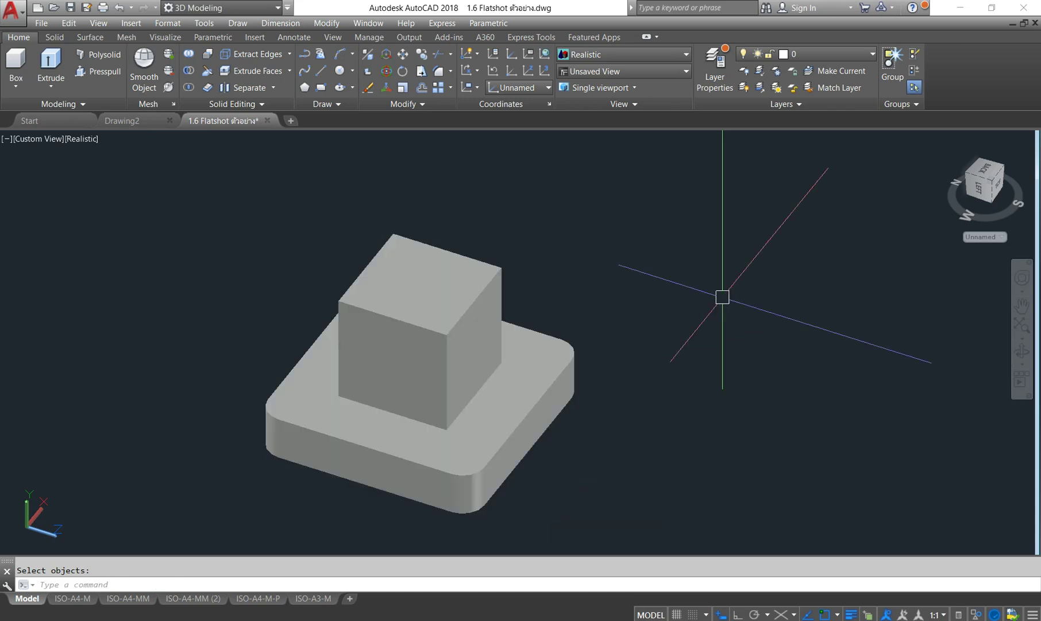
left_click(1021, 326)
Zoom onto the base plate and orbit beneath it to inspect its underside, then exit orbit
left_click(441, 454)
key("Return")
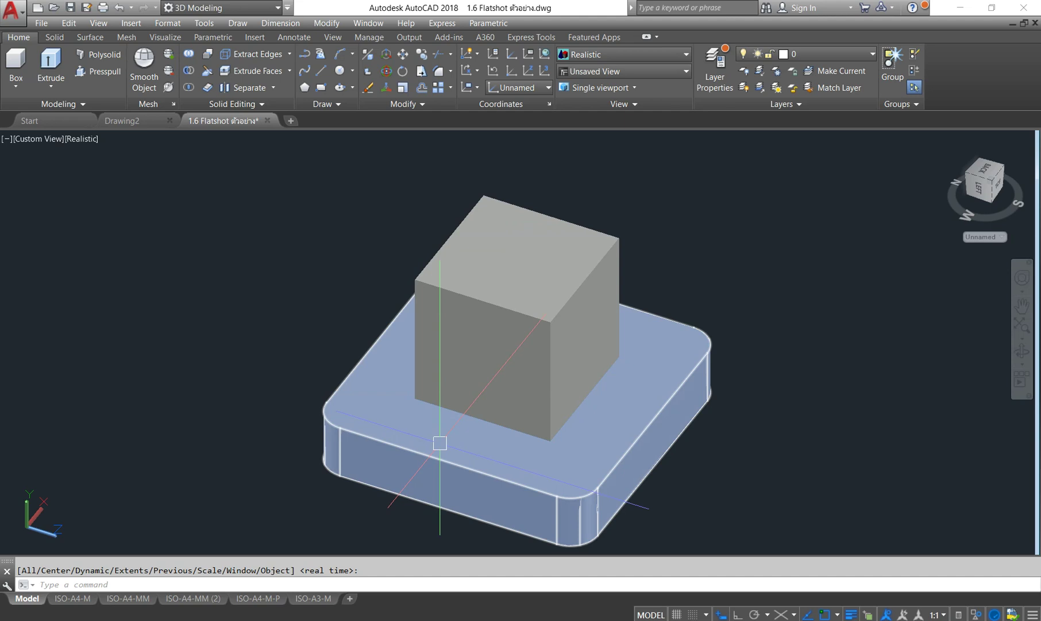
left_click(1021, 352)
mouse_move(506, 444)
left_mouse_down()
mouse_move(520, 444)
mouse_move(452, 425)
left_mouse_up()
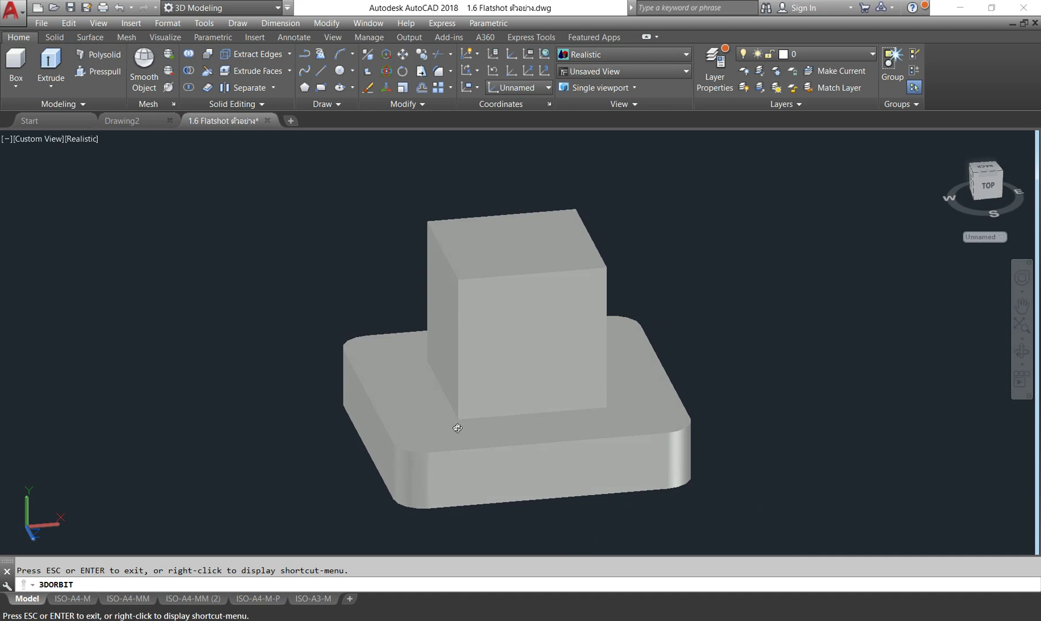
mouse_move(463, 434)
left_mouse_down()
mouse_move(566, 330)
mouse_move(689, 427)
mouse_move(574, 485)
mouse_move(708, 524)
mouse_move(671, 560)
mouse_move(495, 428)
mouse_move(377, 365)
mouse_move(571, 451)
mouse_move(763, 449)
mouse_move(676, 456)
mouse_move(532, 437)
mouse_move(741, 457)
left_mouse_up()
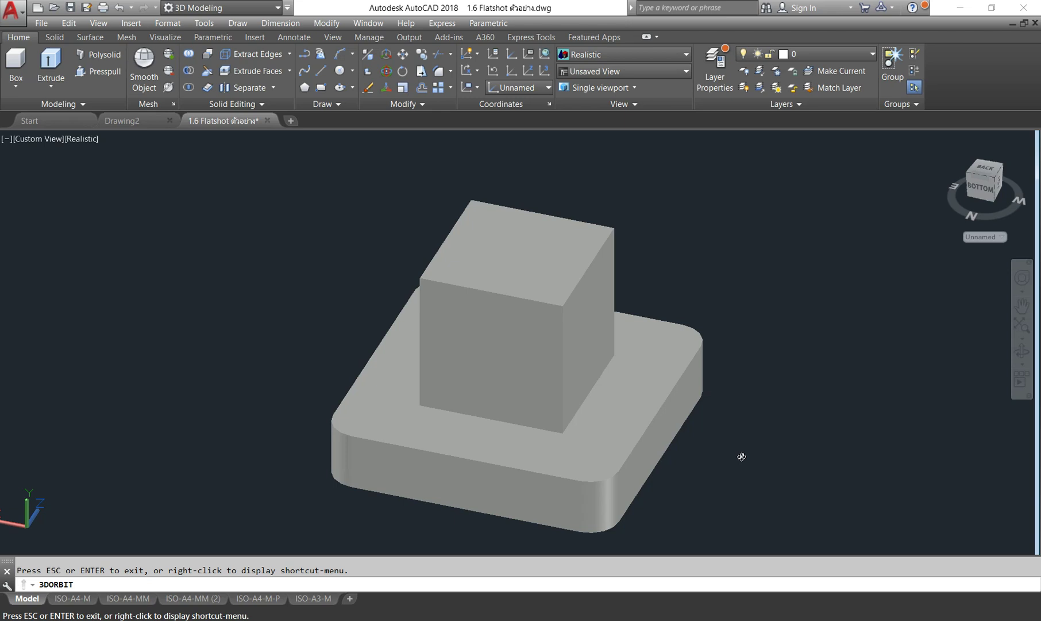
mouse_move(741, 457)
left_mouse_down()
mouse_move(562, 431)
mouse_move(611, 296)
mouse_move(714, 444)
mouse_move(509, 323)
mouse_move(636, 369)
mouse_move(739, 368)
mouse_move(771, 425)
mouse_move(549, 349)
mouse_move(557, 341)
mouse_move(616, 360)
mouse_move(374, 291)
mouse_move(501, 431)
mouse_move(476, 354)
mouse_move(494, 372)
left_mouse_up()
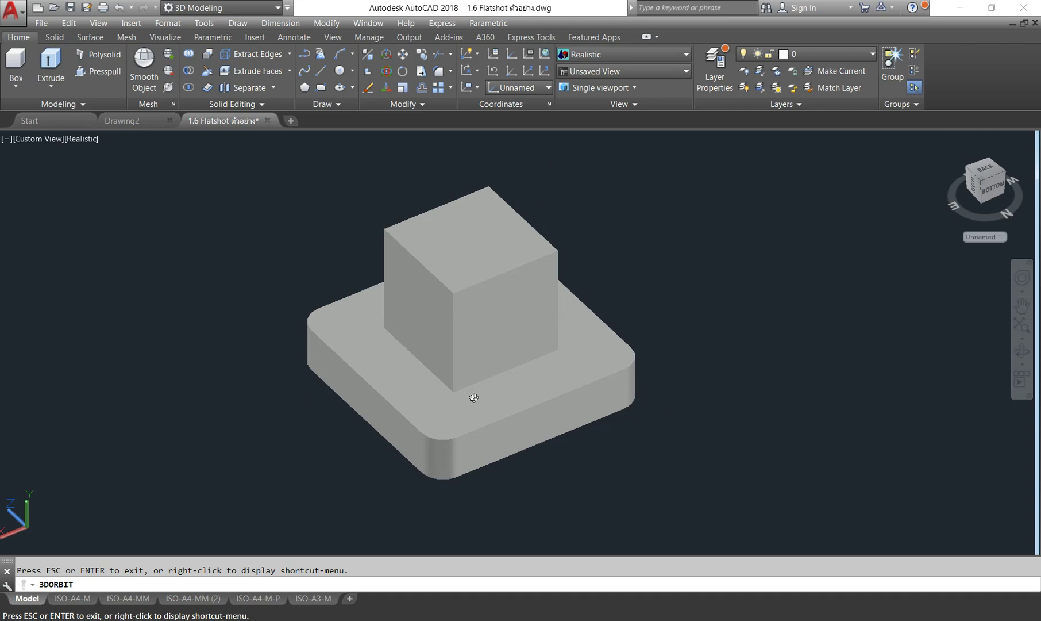
right_click(666, 302)
left_click(701, 301)
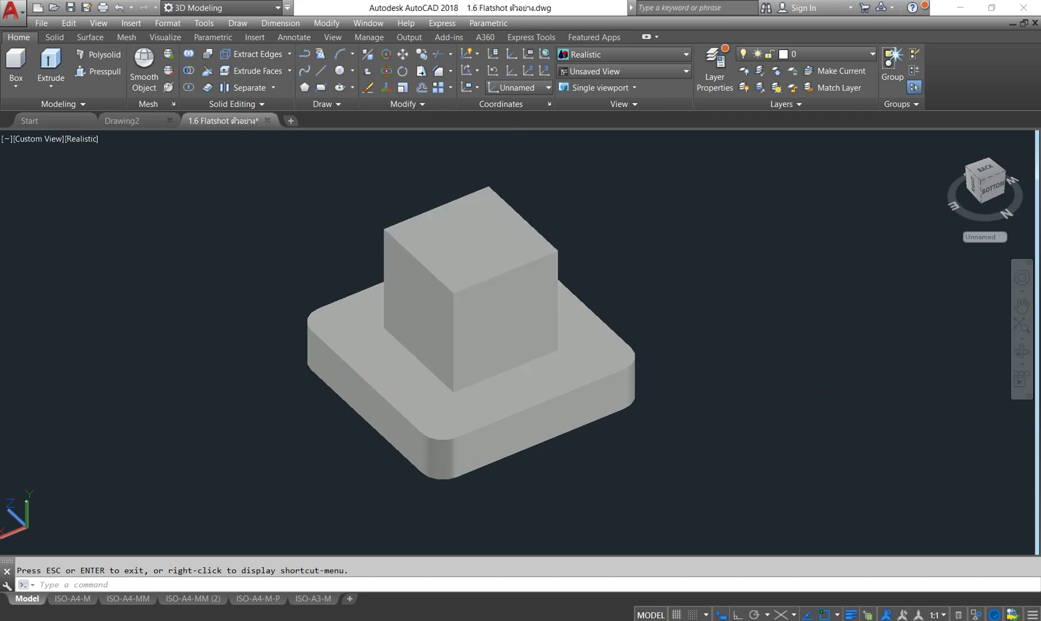
Copy the cube and base plate with Ctrl+C and start a new blank drawing
left_click(414, 351)
left_click(417, 388)
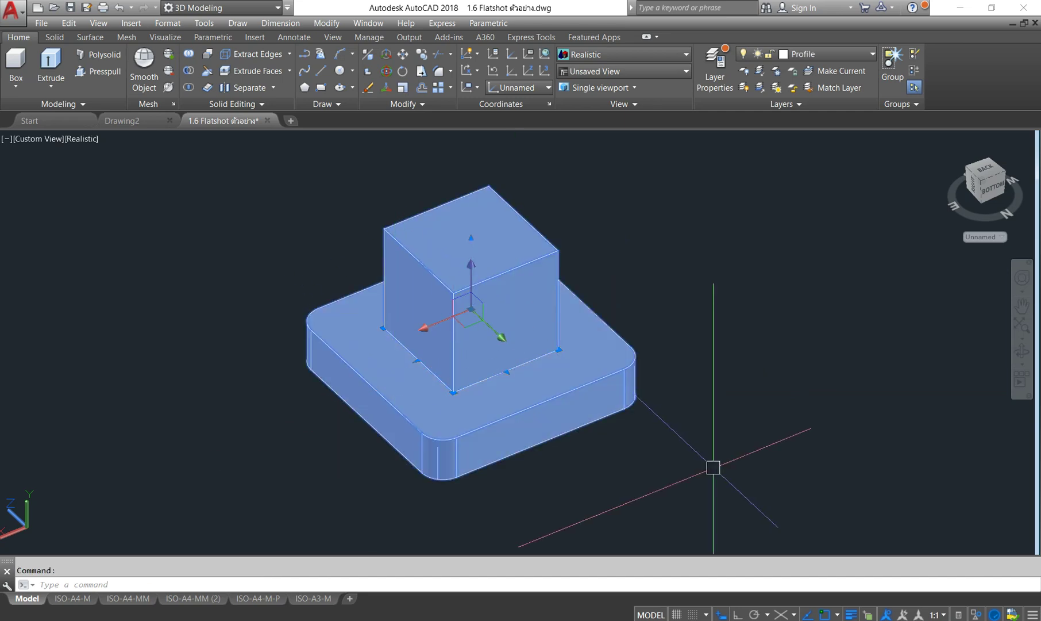
key("ctrl+c")
left_click(290, 120)
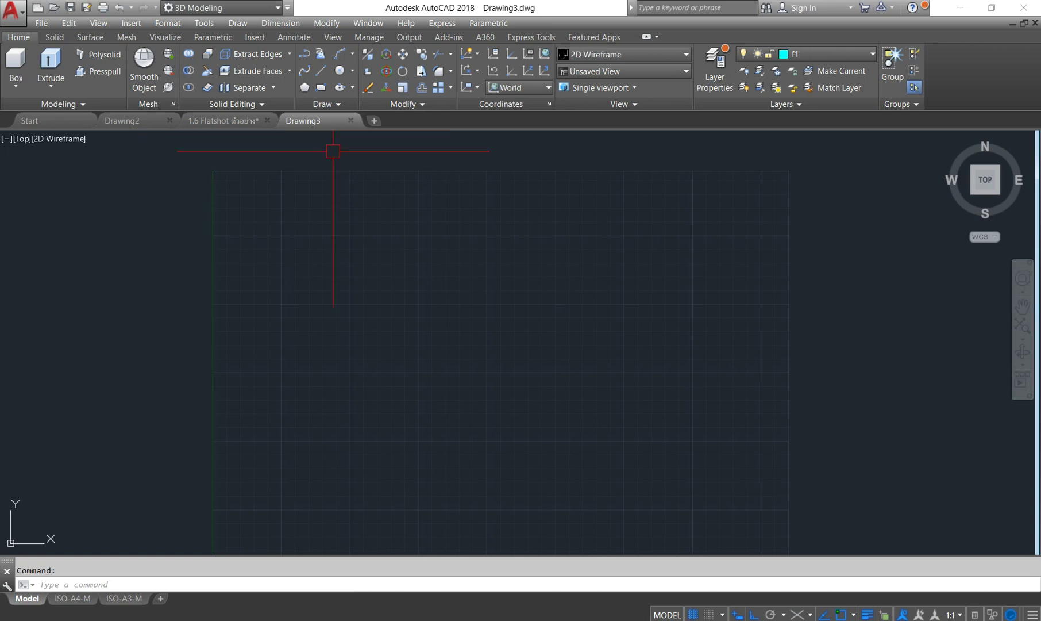
Paste the solids into Drawing3 and display them in SE Isometric with Realistic shading
key("ctrl+v")
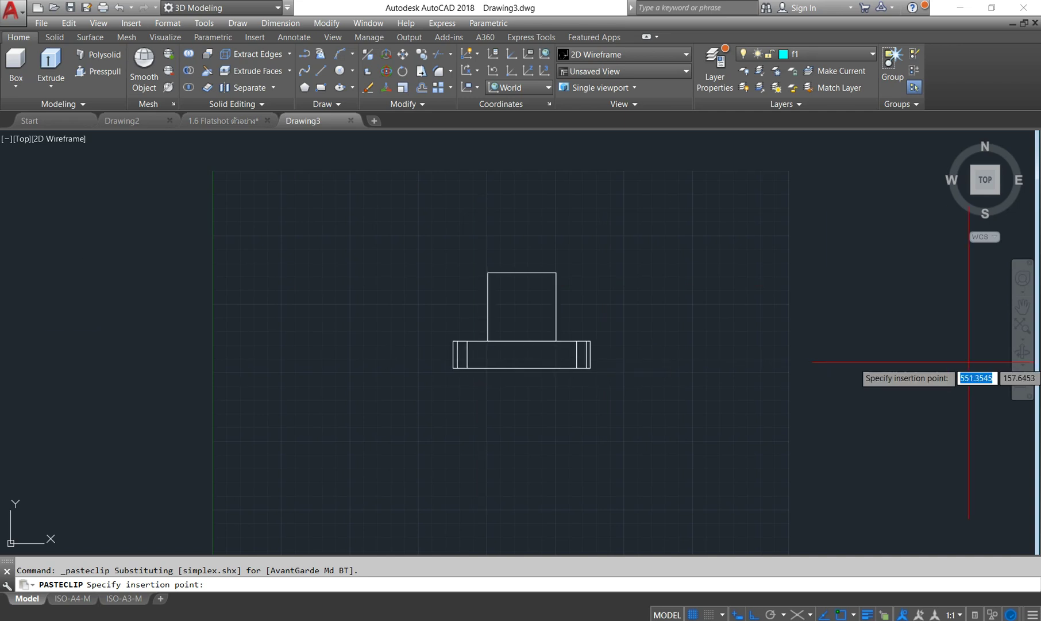
left_click(942, 362)
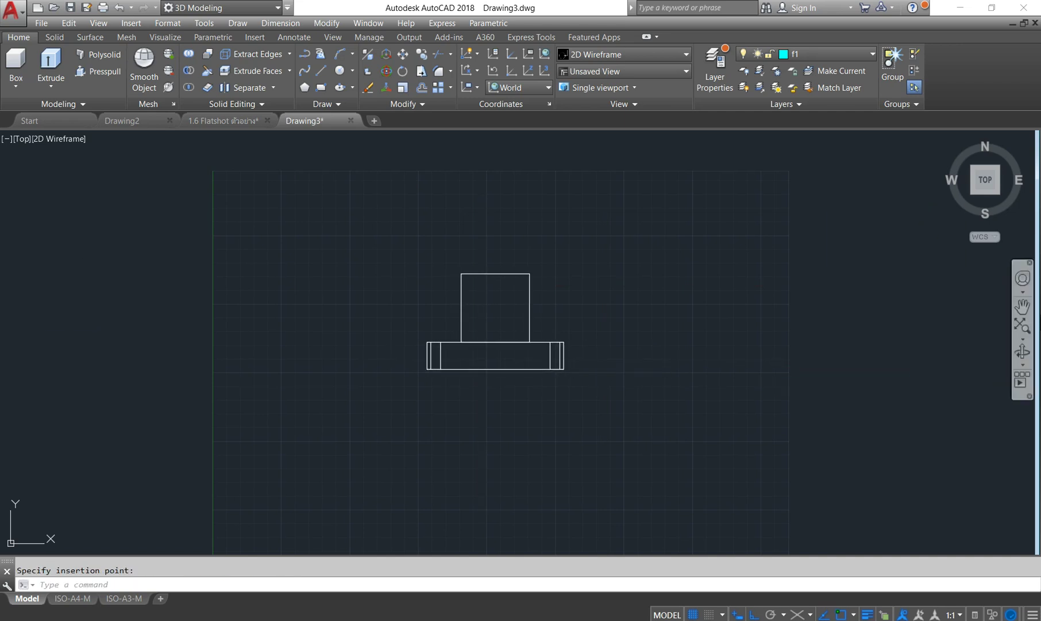
left_click(26, 146)
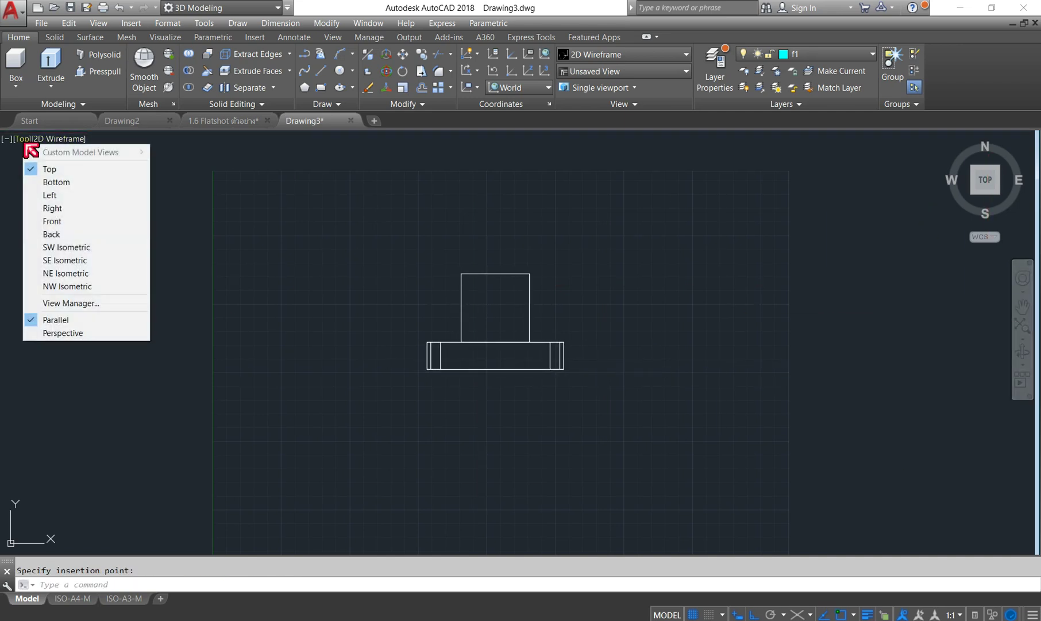
left_click(66, 262)
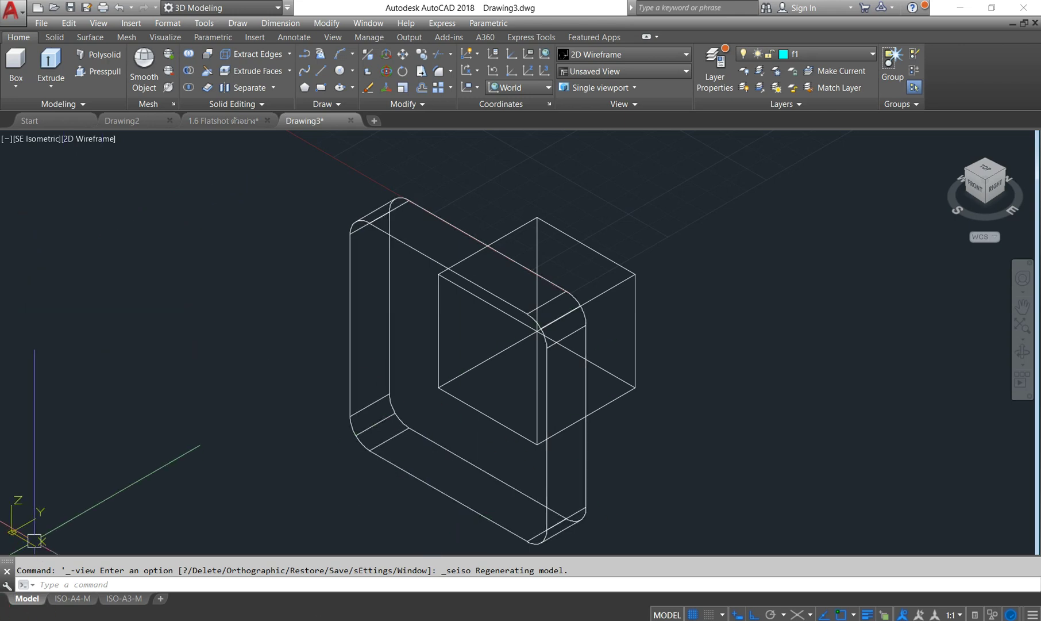
scroll(509, 262, "down", 2)
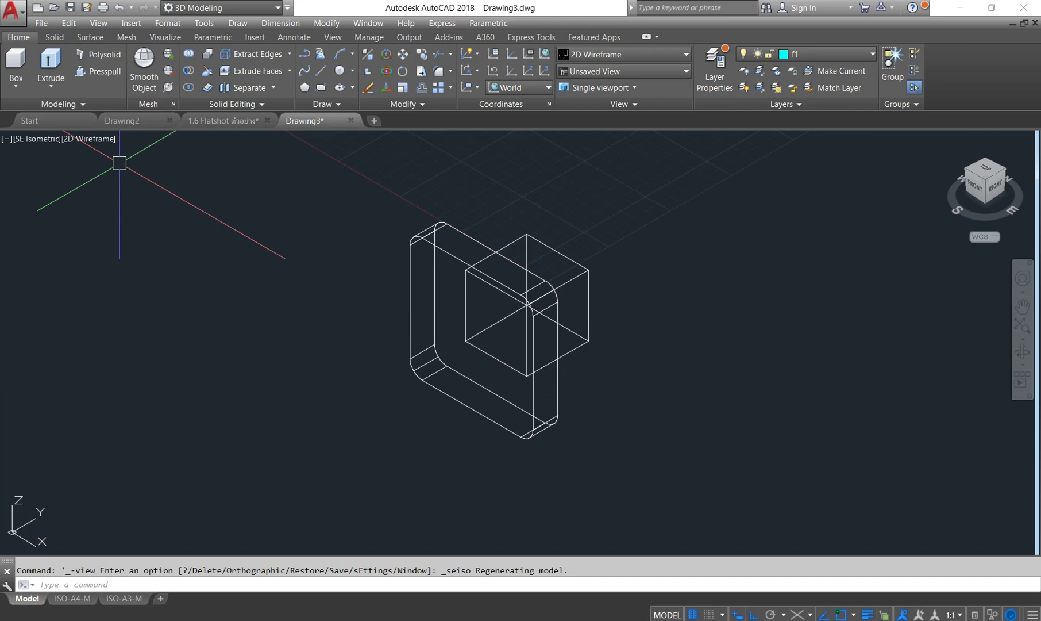
left_click(104, 139)
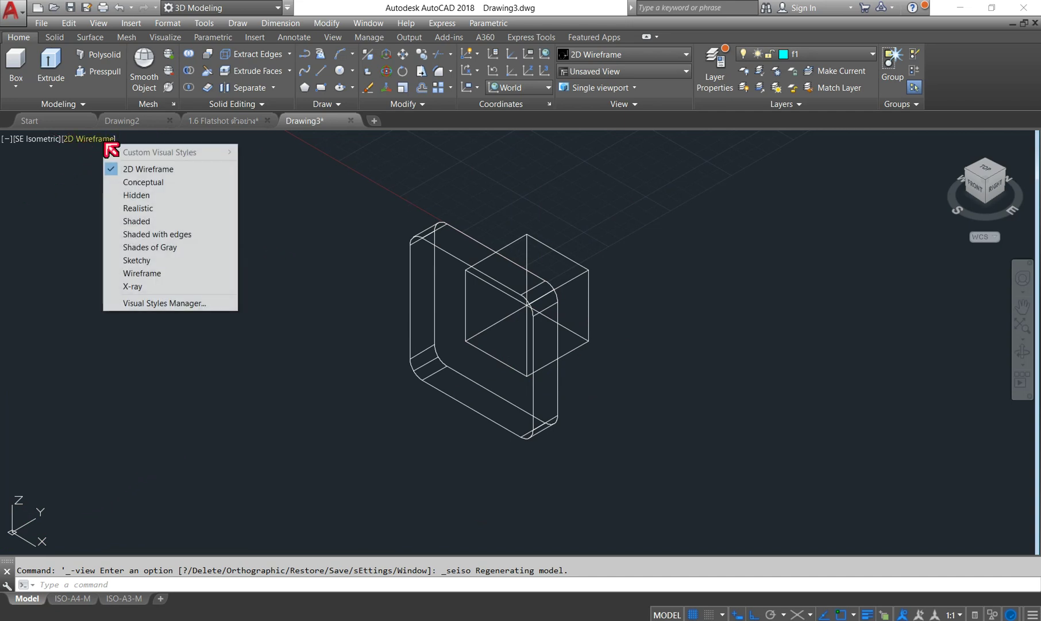
left_click(148, 207)
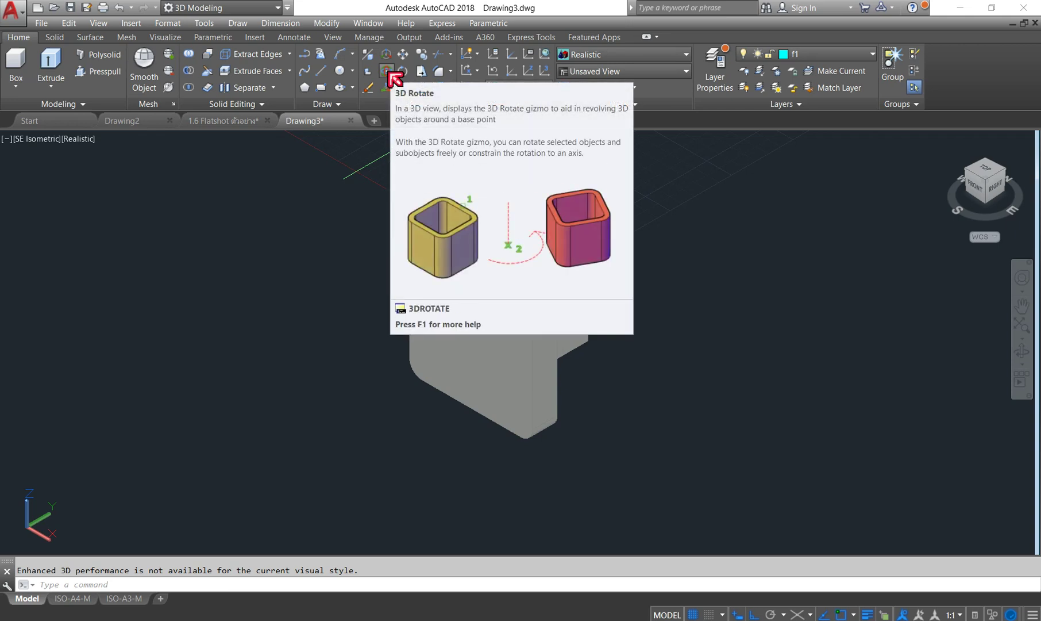
Start 3D Rotate with the box and the plate both selected
left_click(386, 71)
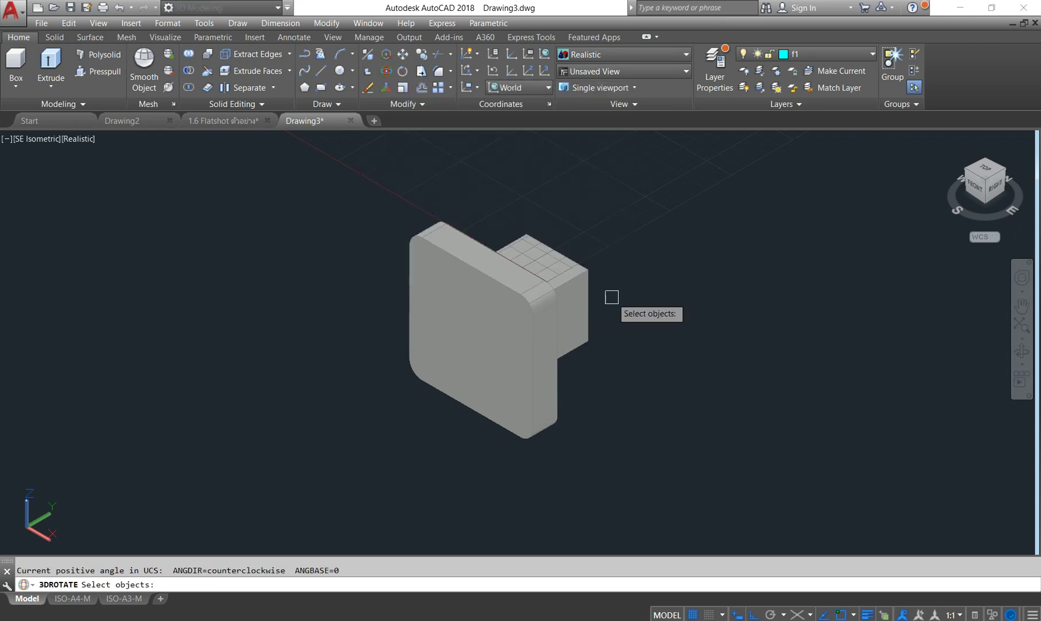
left_click(576, 295)
left_click(513, 337)
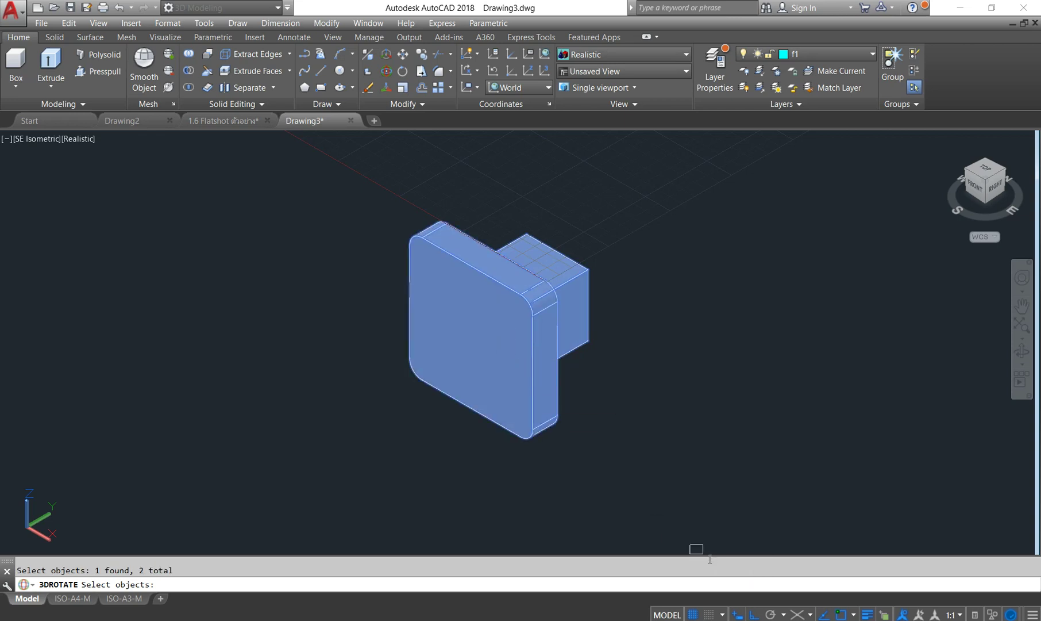
key("Return")
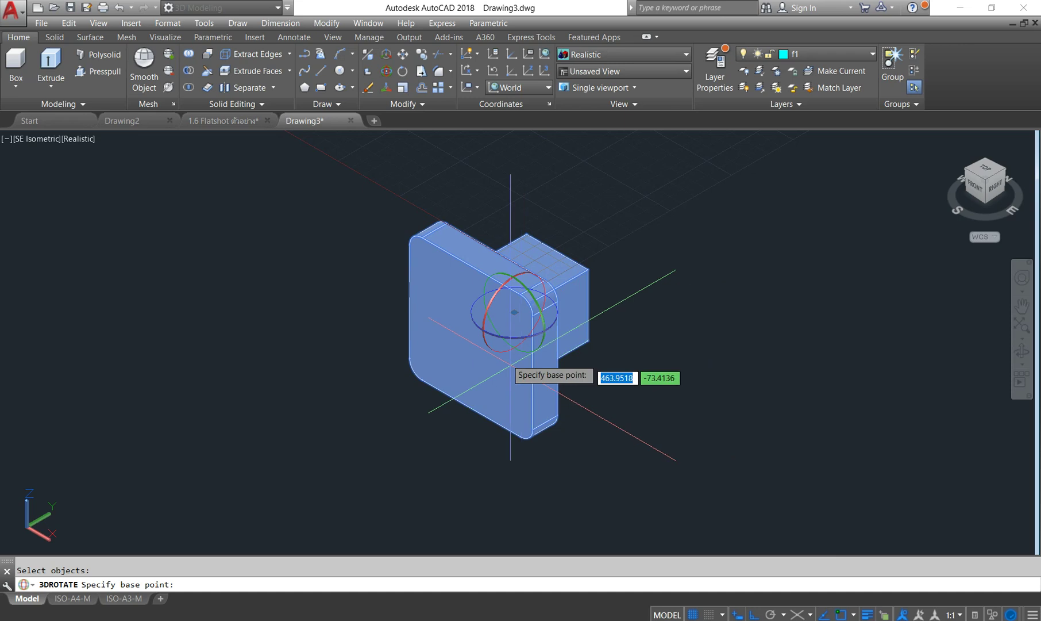
scroll(505, 358, "up", 3)
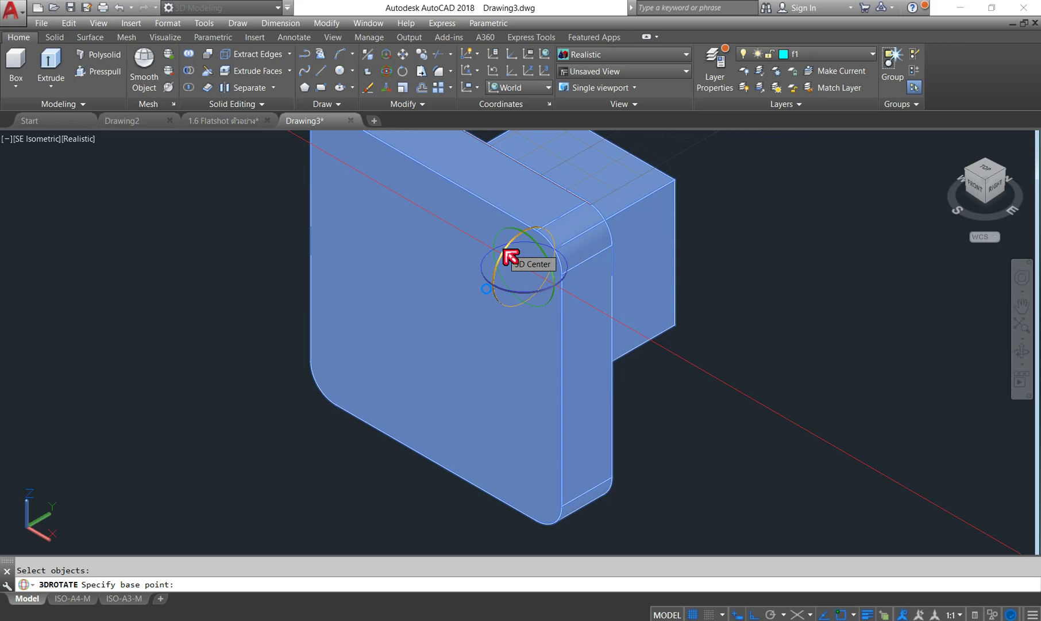
Rotate the part 90 degrees about its base point so the plate lies flat under the block
left_click(510, 257)
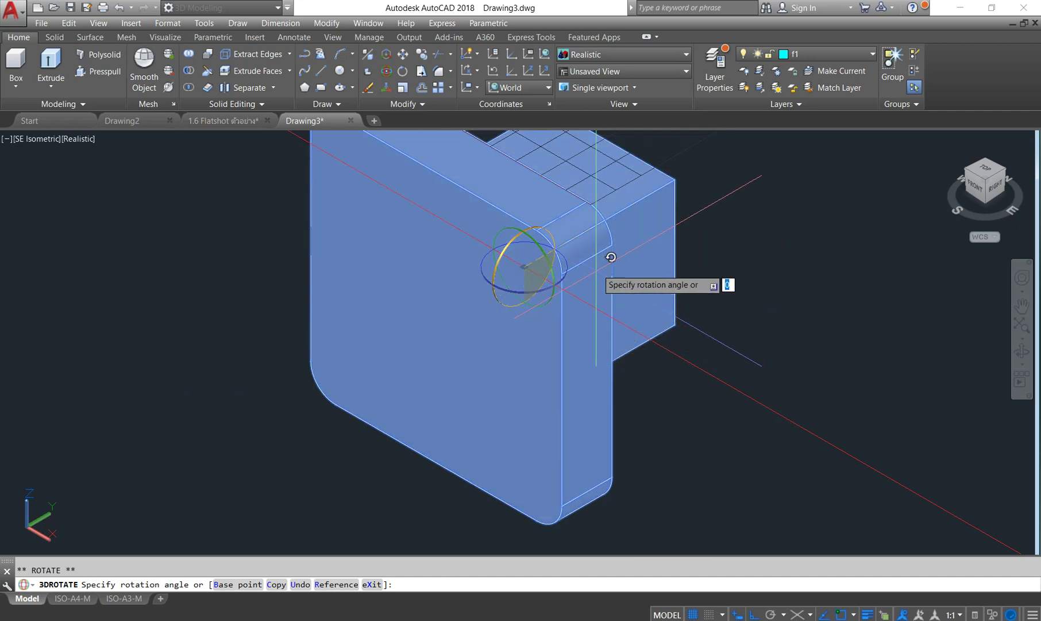
scroll(517, 396, "down", 5)
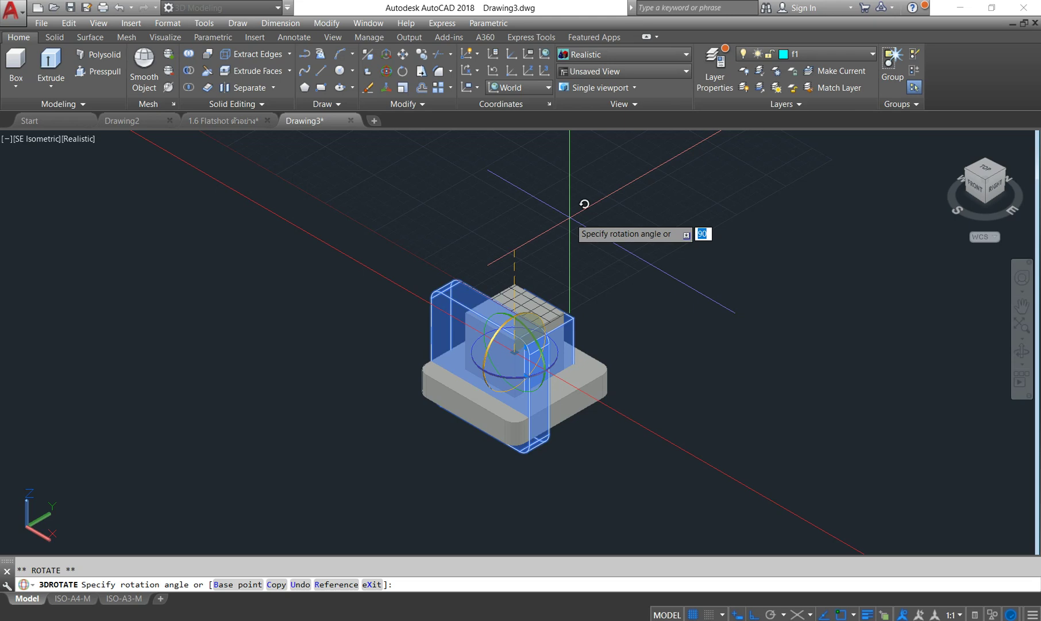
key("F8")
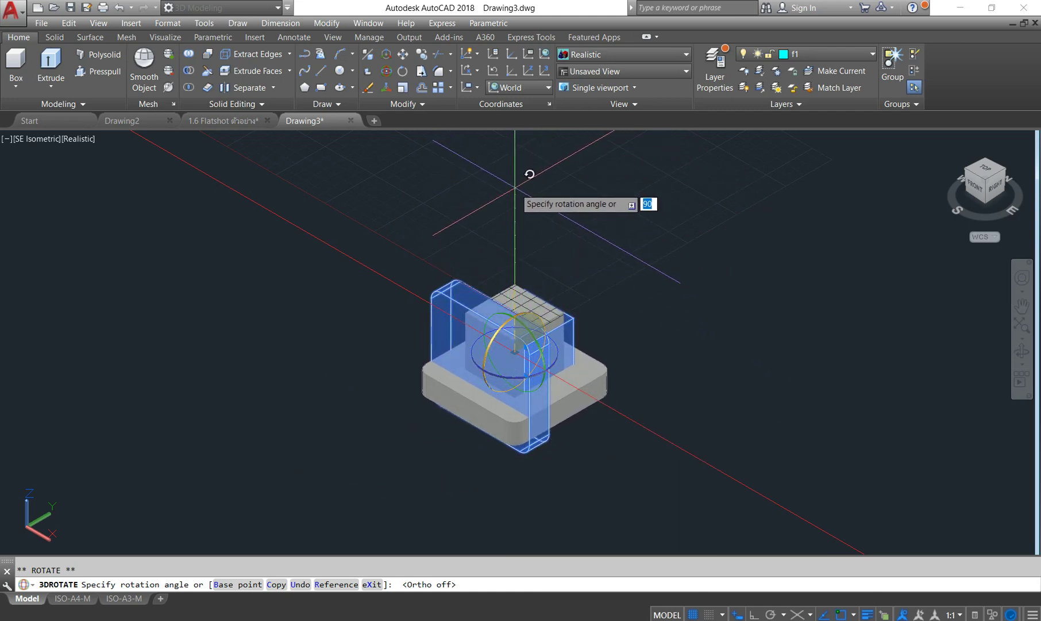
key("F8")
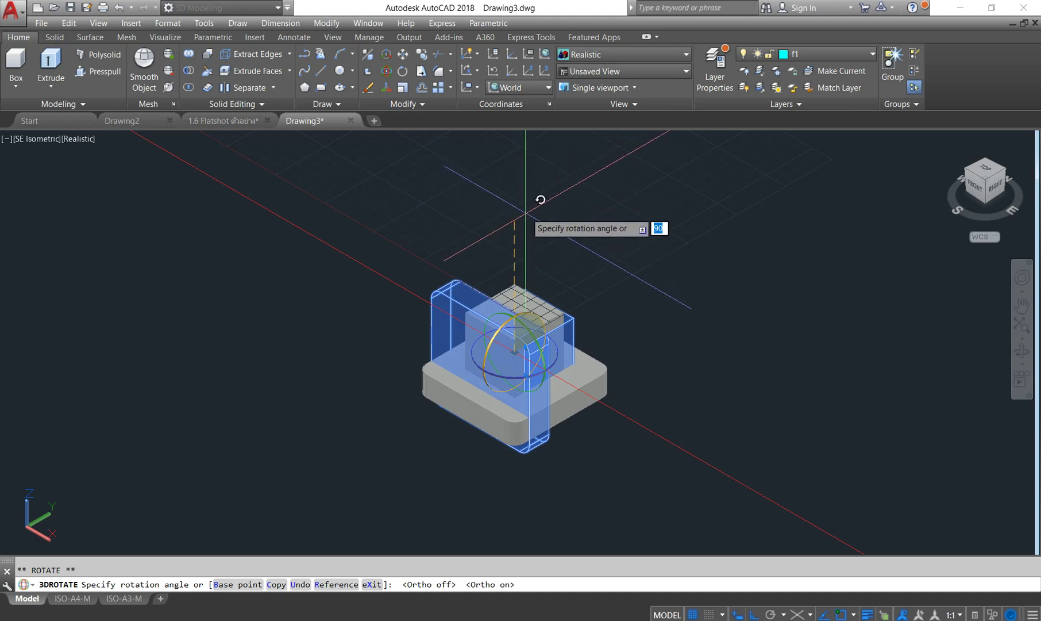
left_click(539, 205)
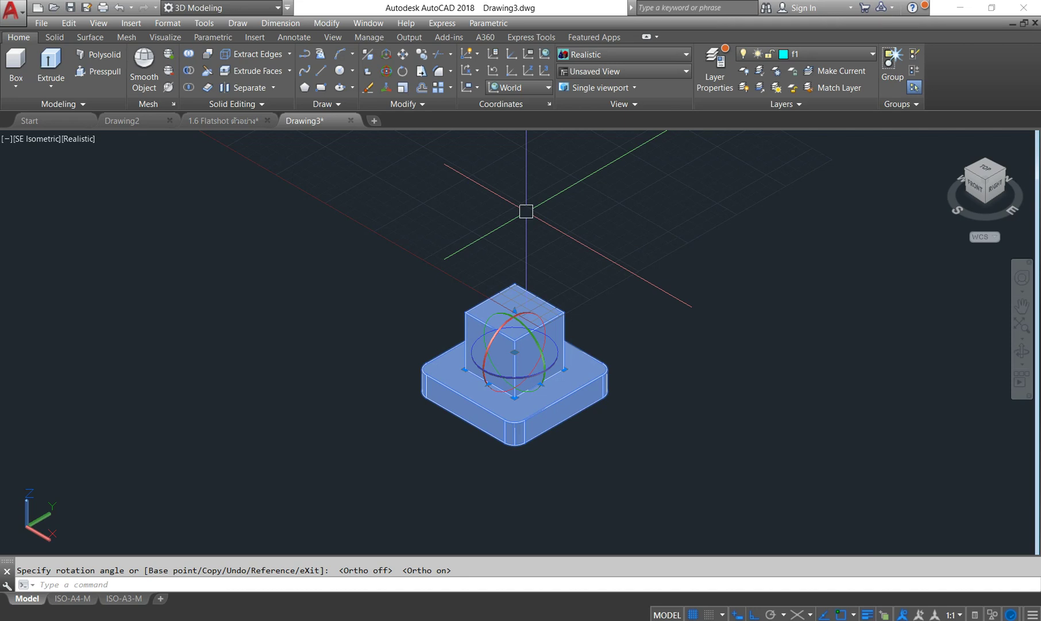
key("Escape")
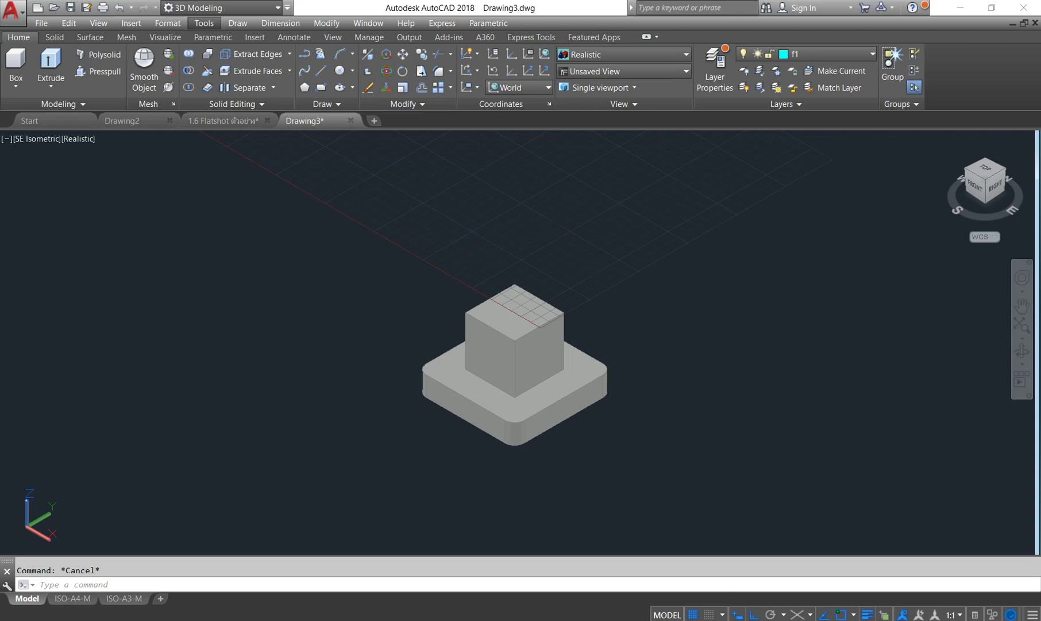
Turn off the grid, zoom extents so the block fills the viewport, and show the View tab
left_click(694, 613)
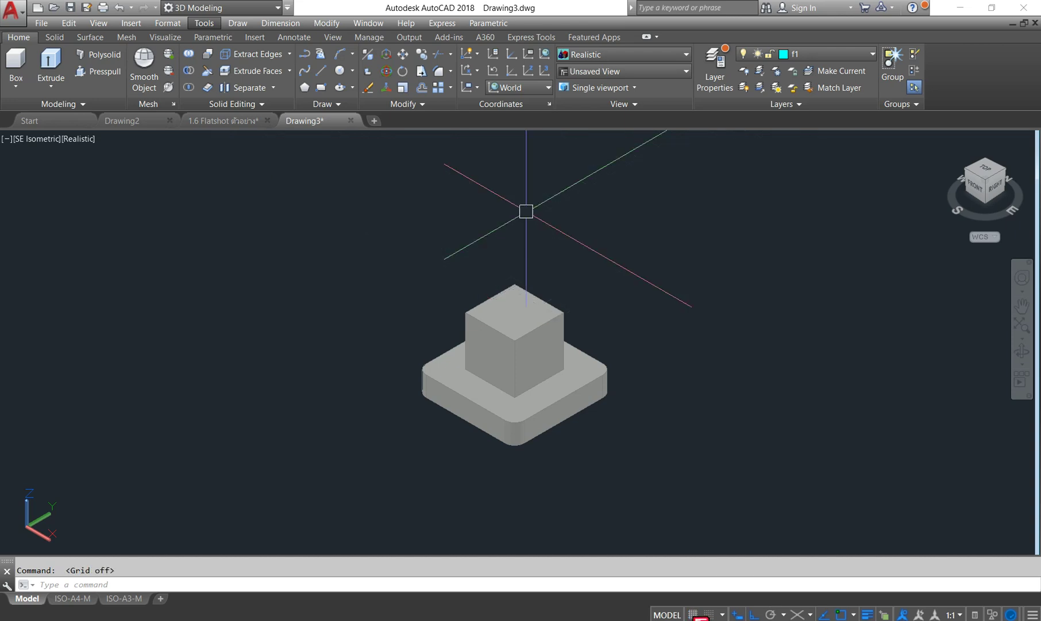
left_click(1021, 326)
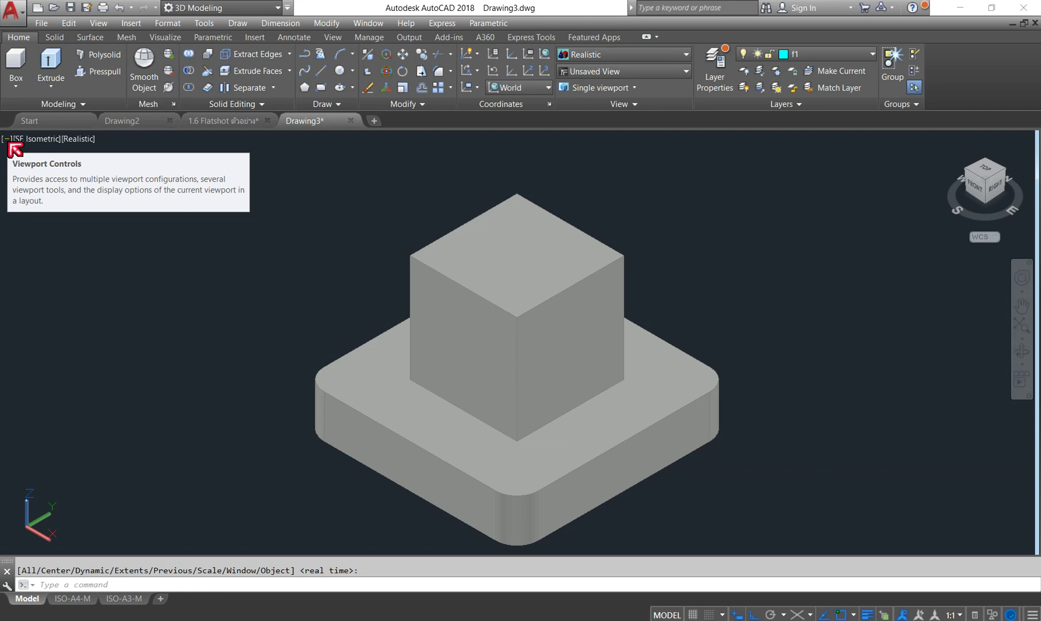
left_click(333, 37)
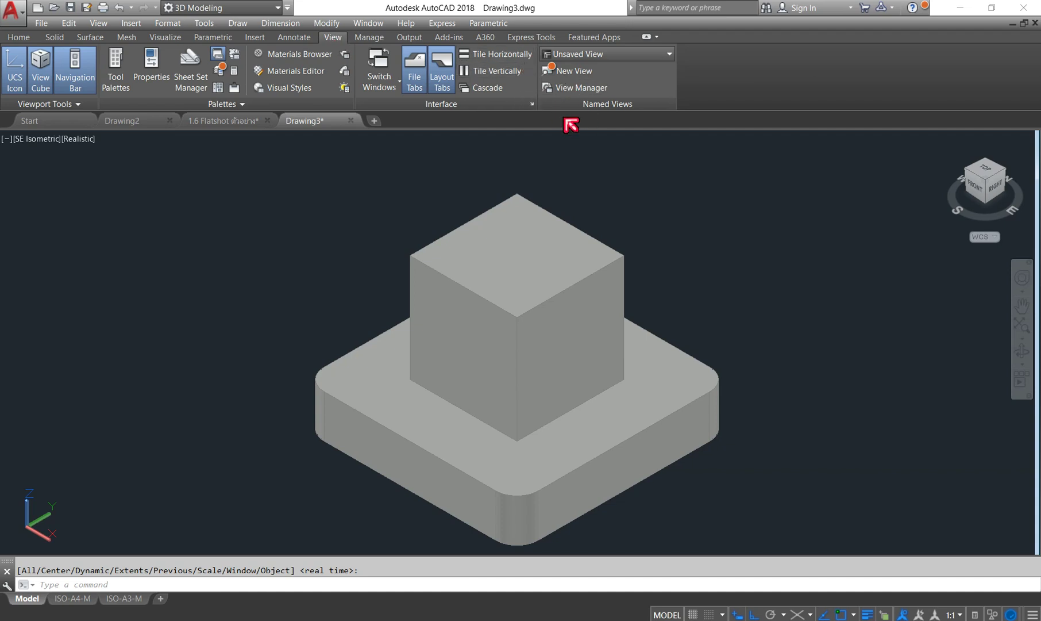
left_click(629, 54)
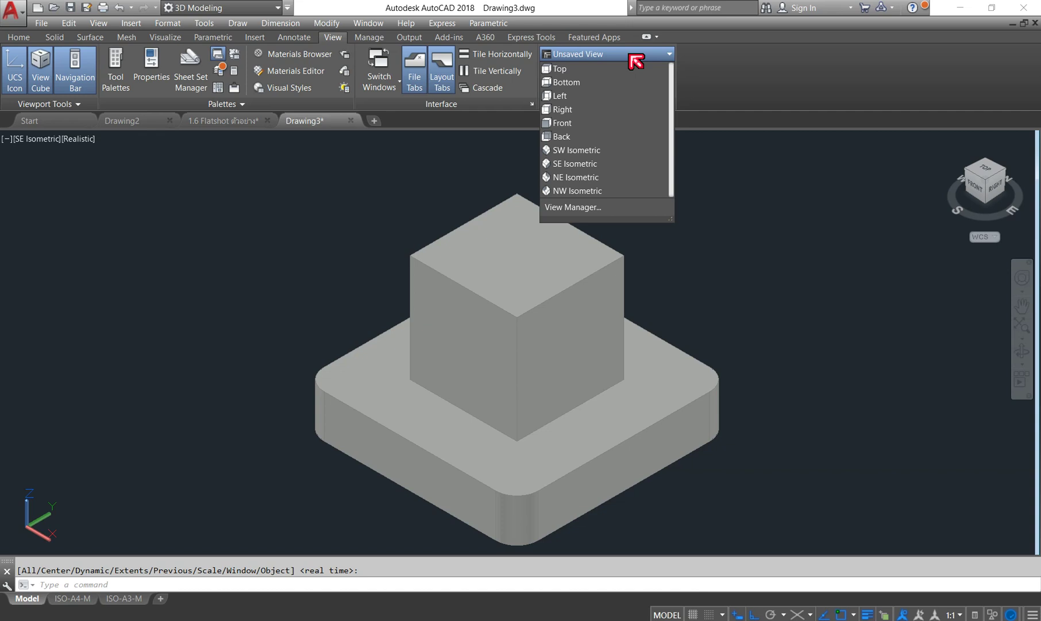
left_click(839, 161)
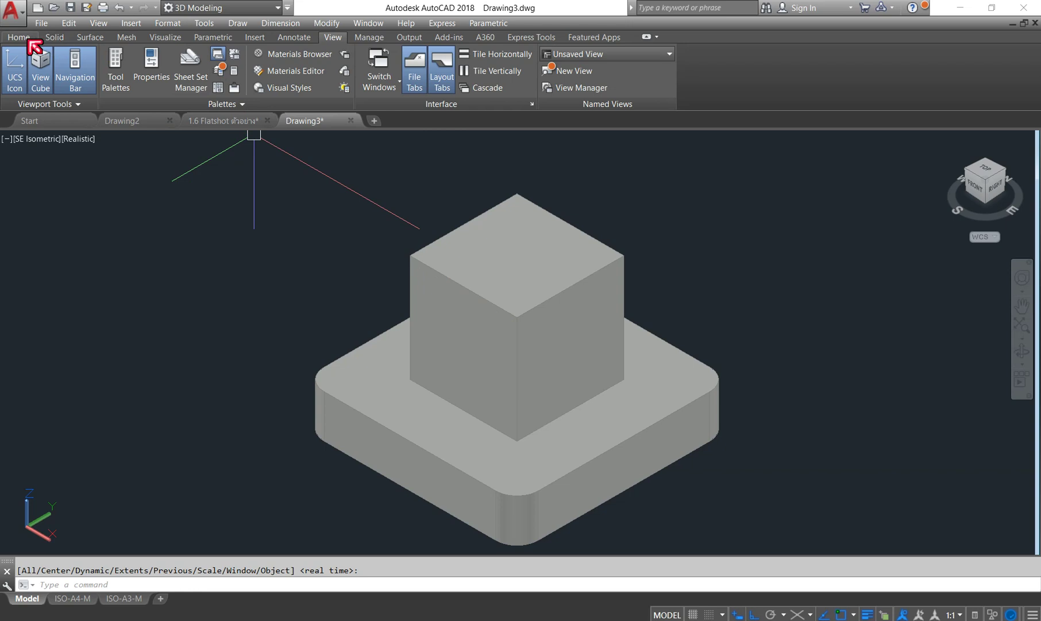
left_click(173, 37)
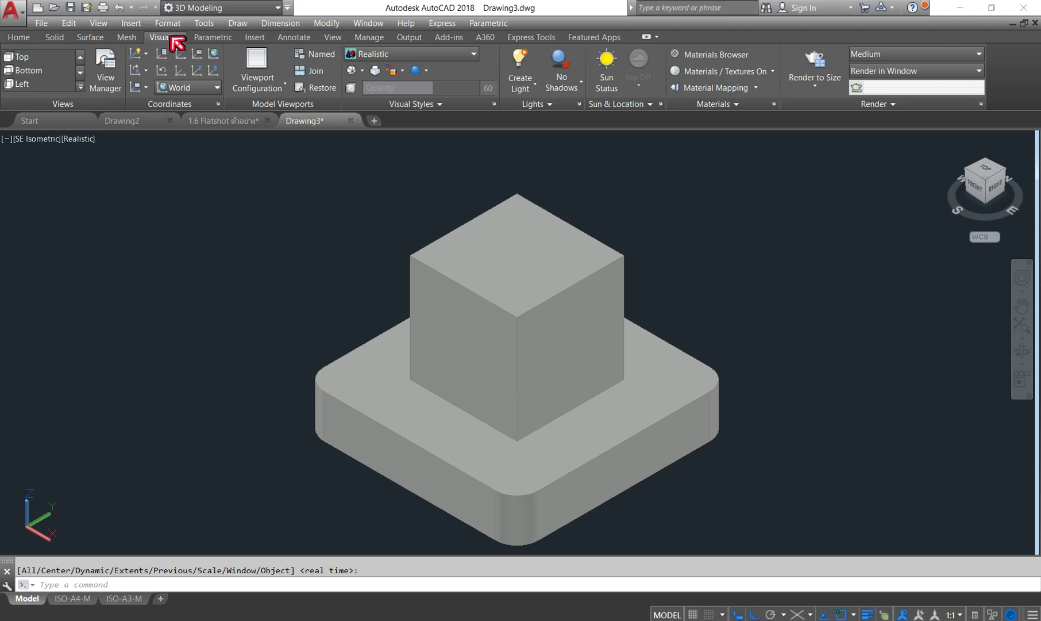
left_click(81, 86)
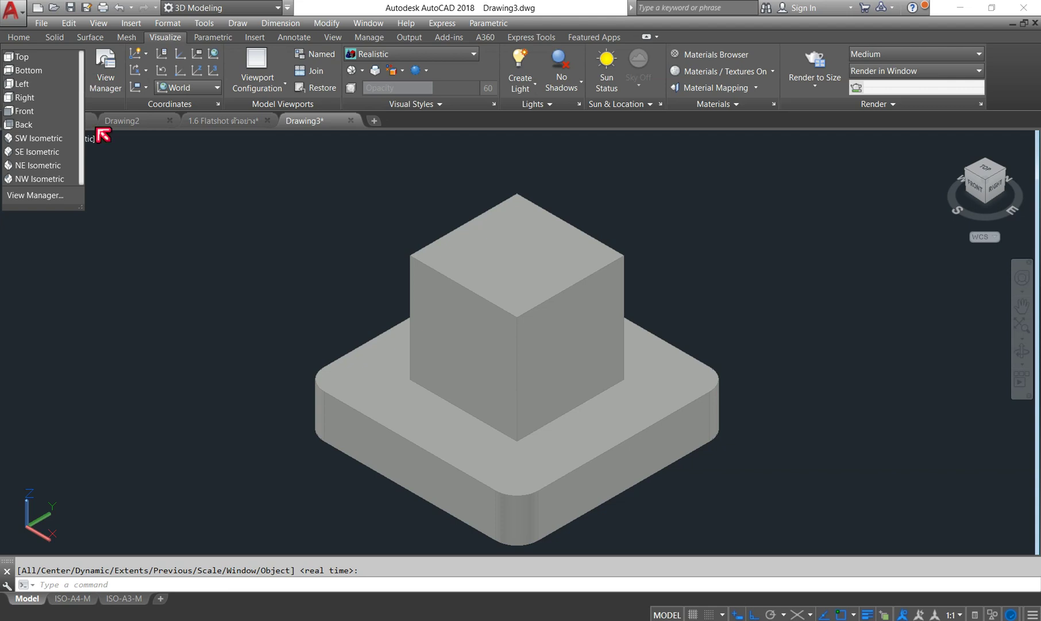
left_click(81, 86)
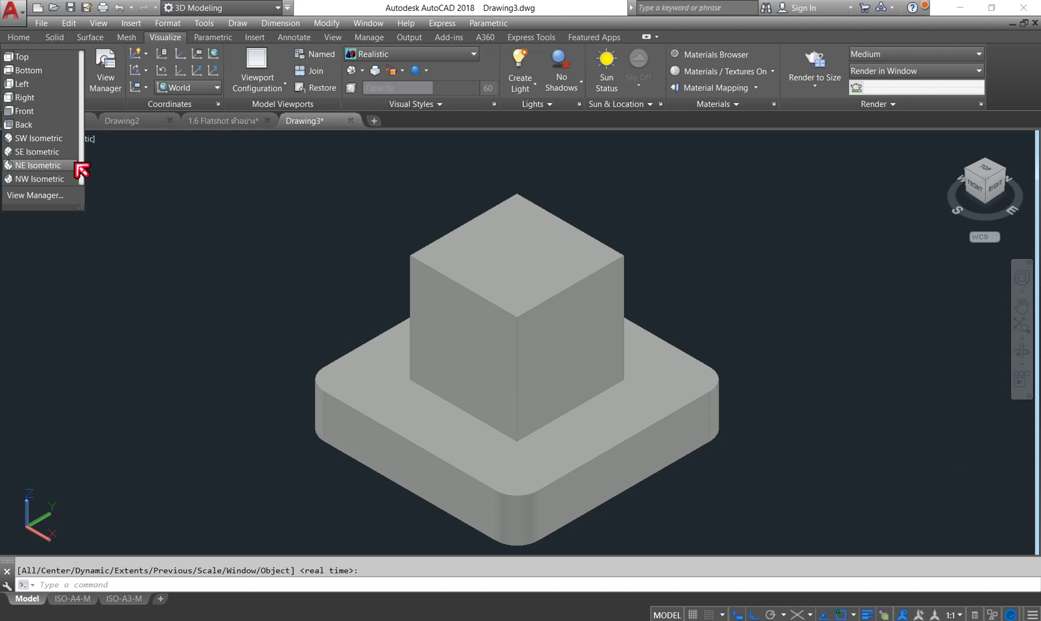
left_click(97, 274)
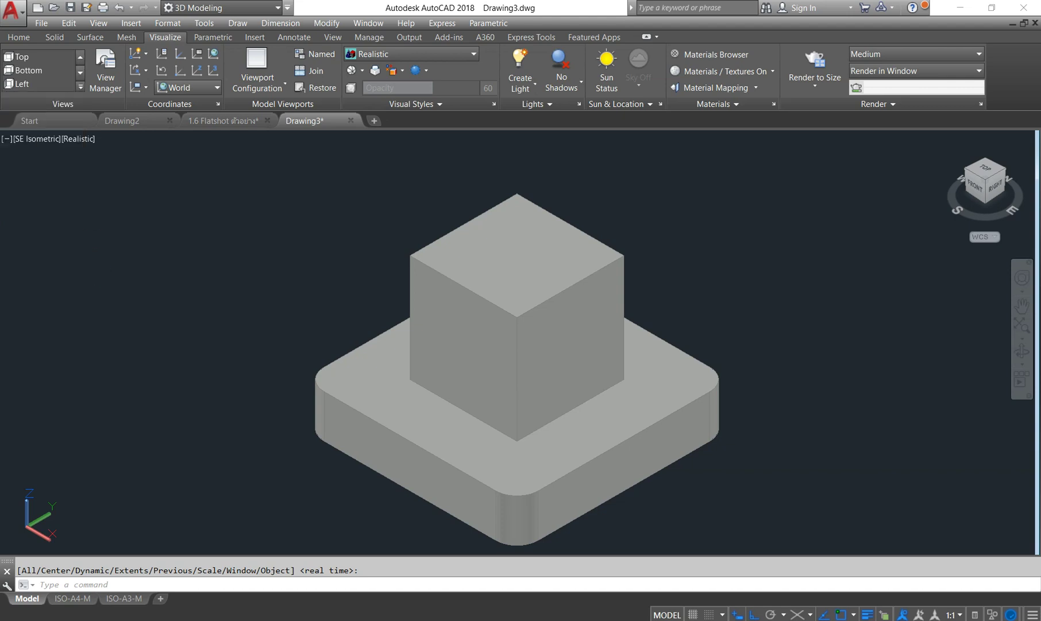
left_click(81, 87)
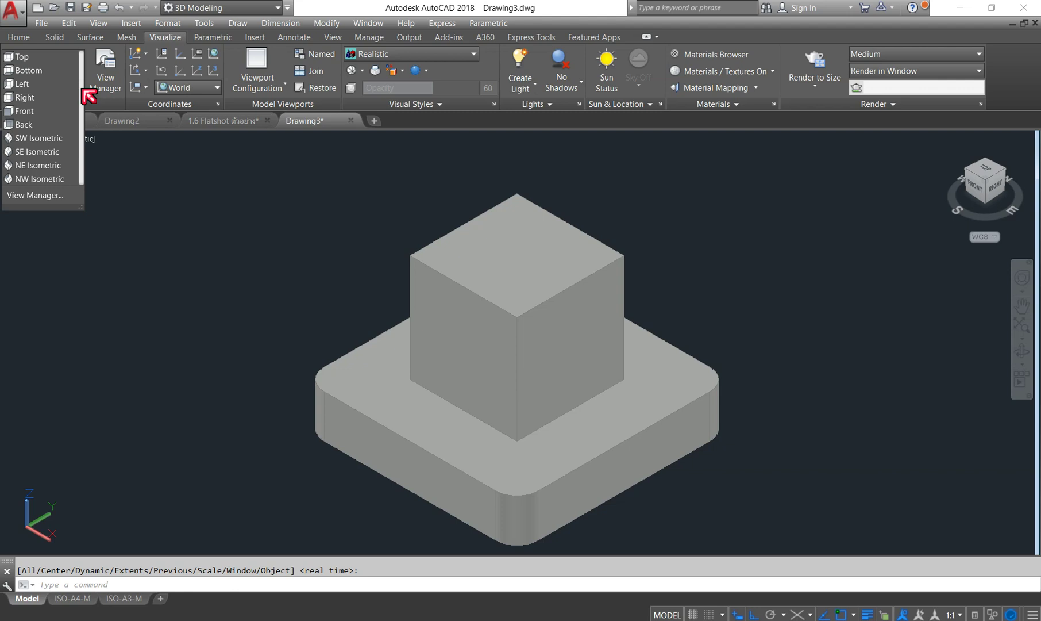
left_click(29, 58)
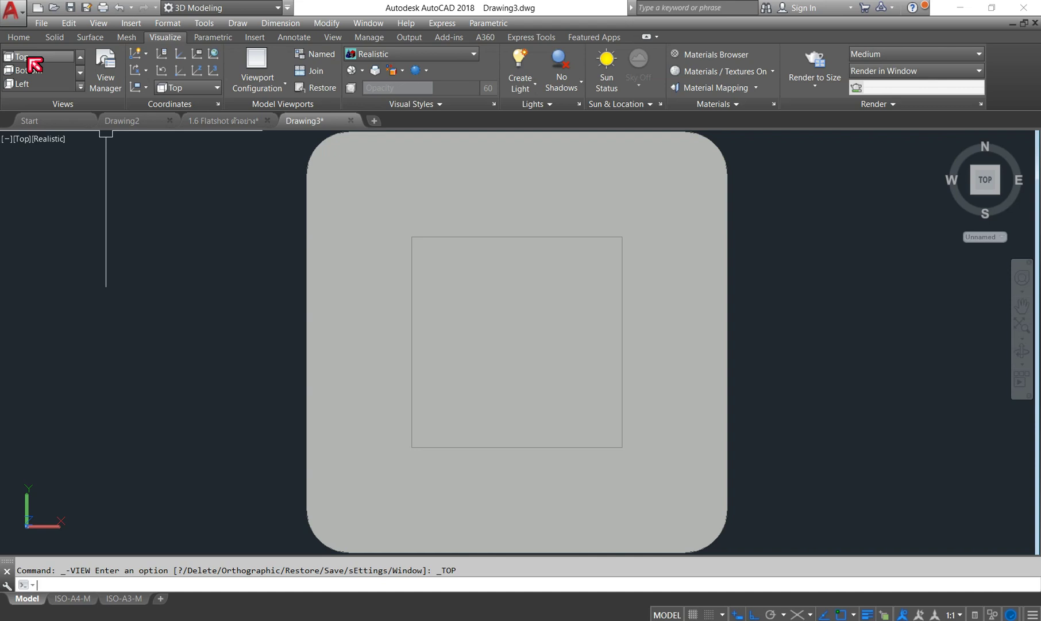
left_click(81, 86)
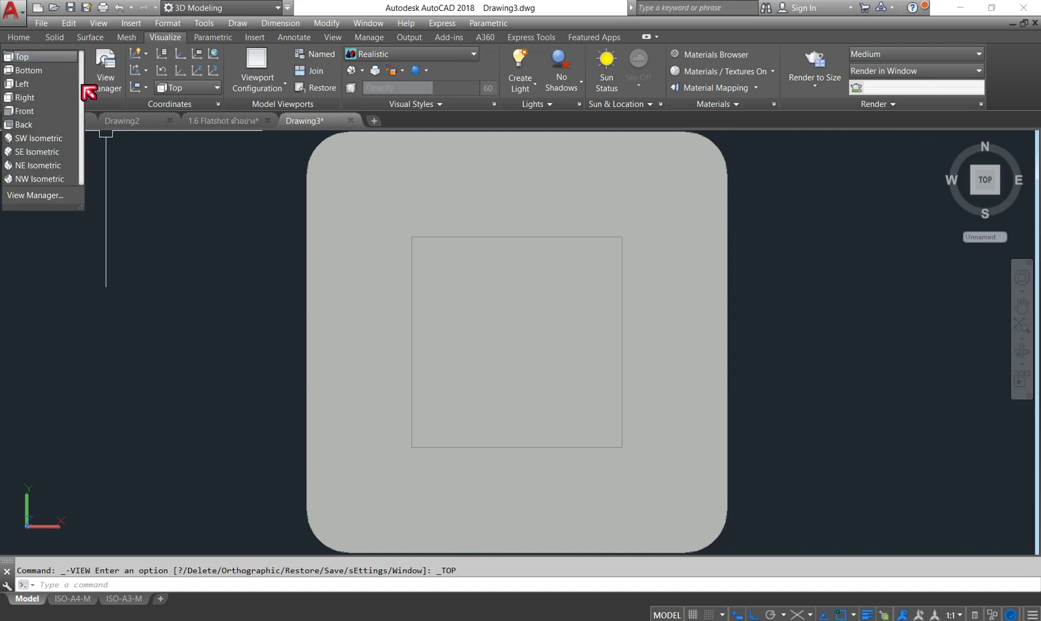
left_click(41, 110)
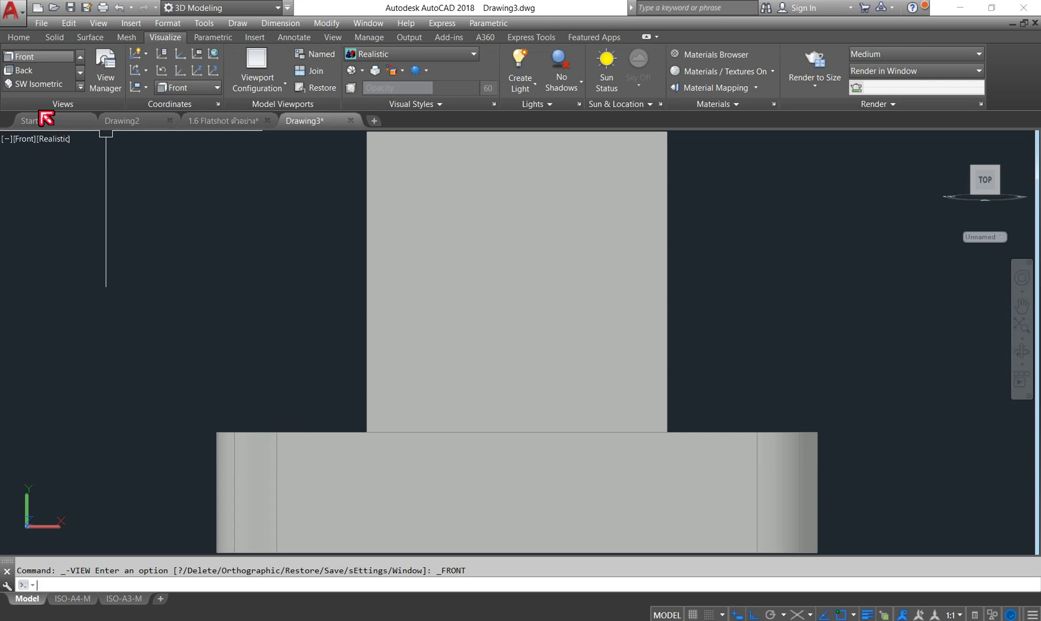
left_click(81, 82)
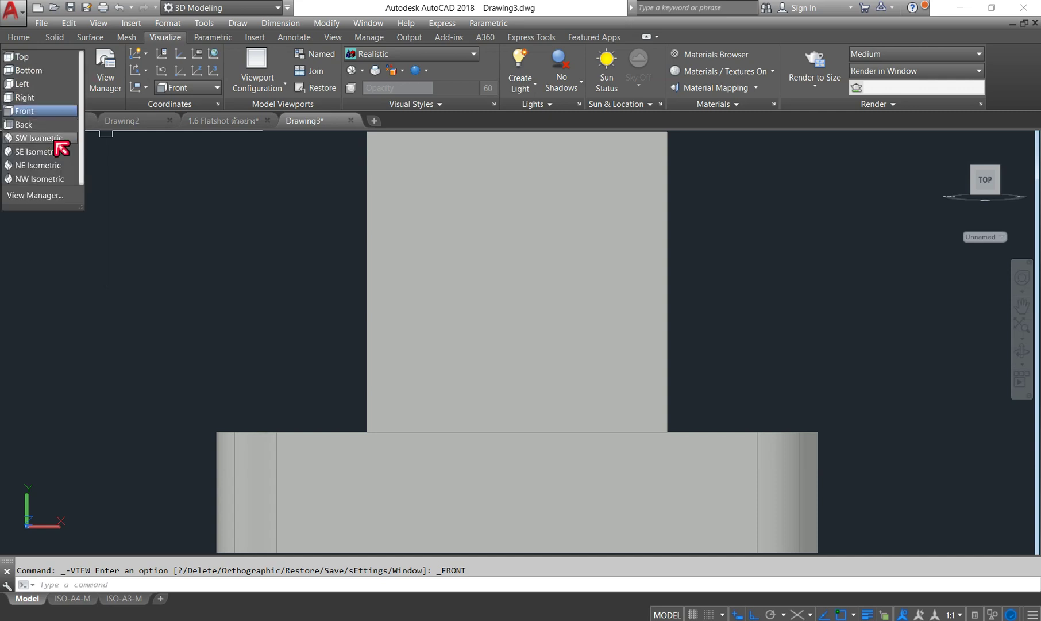
left_click(56, 99)
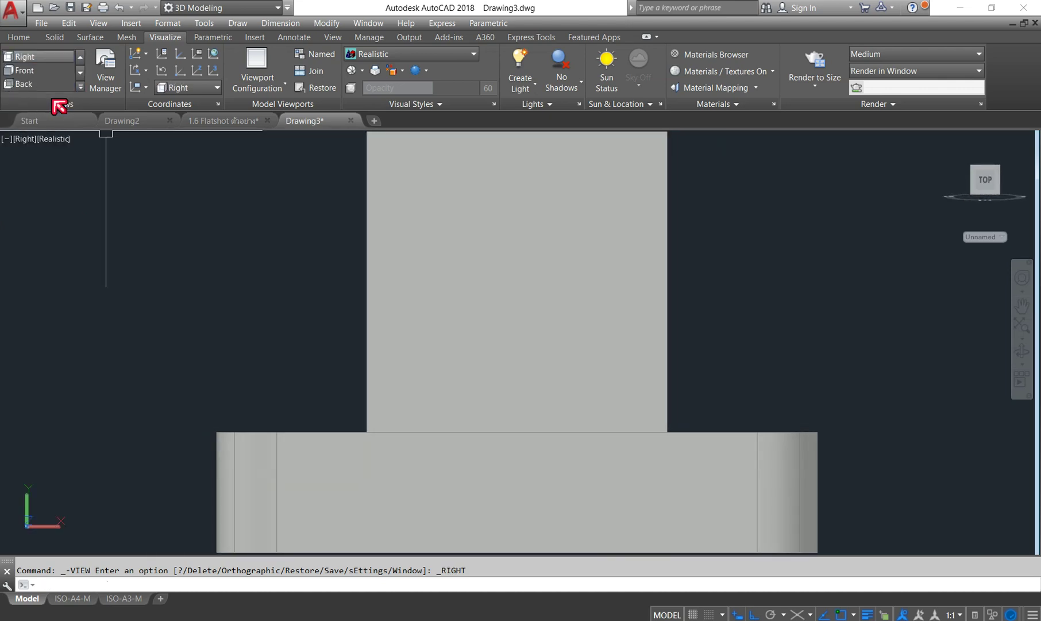
left_click(81, 87)
left_click(47, 153)
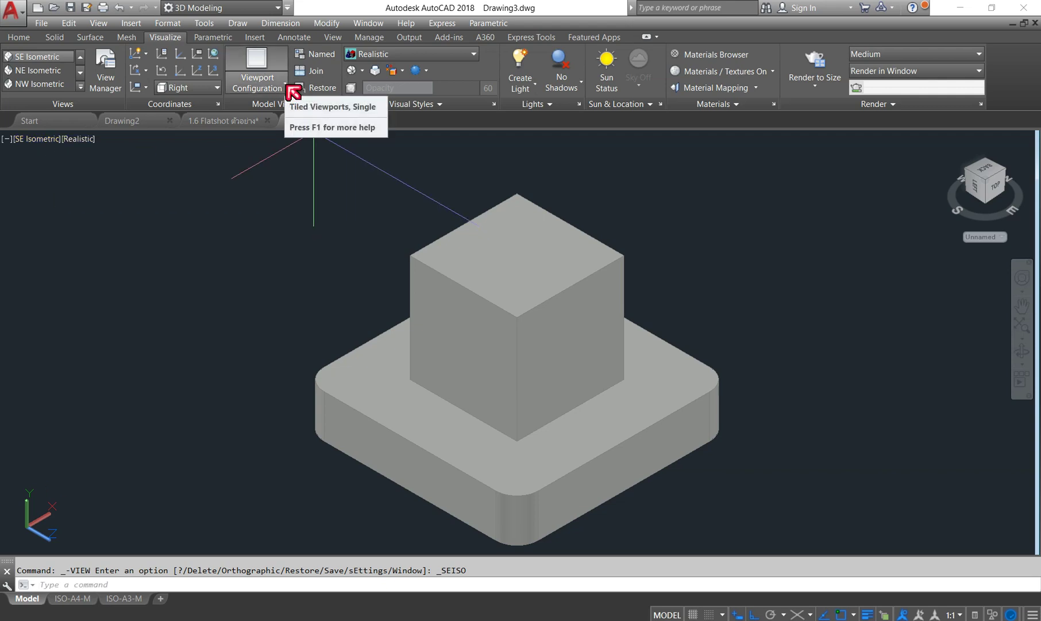
Apply the Four: Equal viewport configuration and make the top-left viewport active
left_click(290, 85)
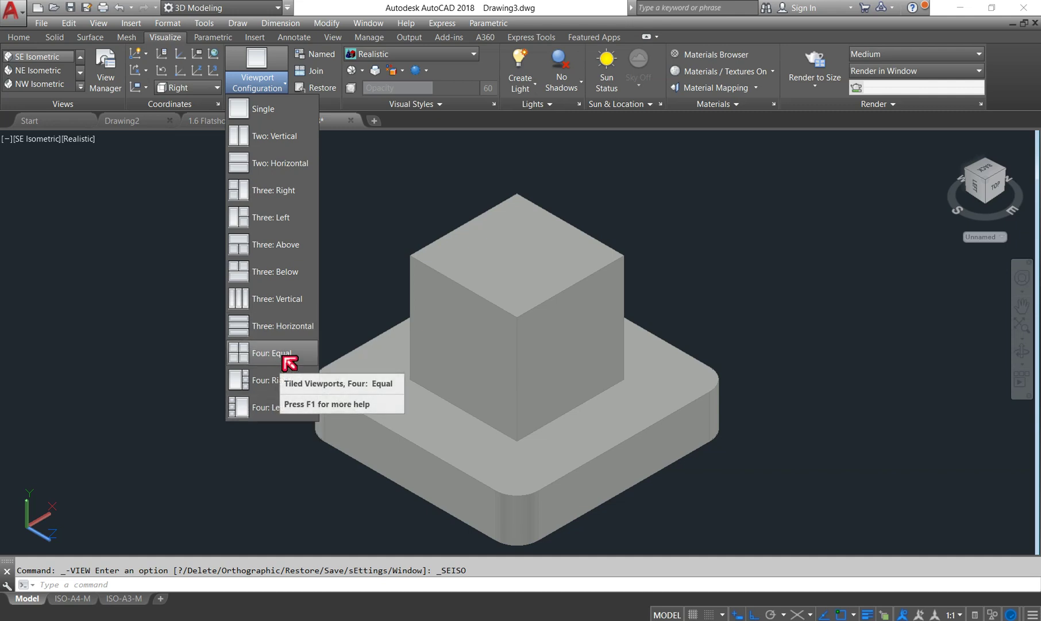
left_click(290, 362)
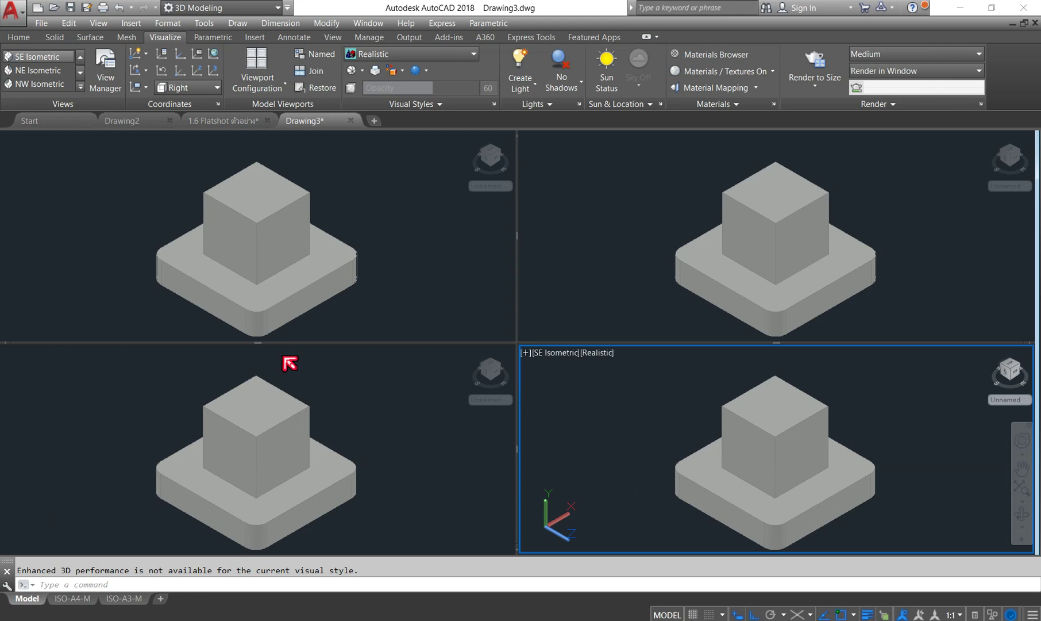
left_click(379, 256)
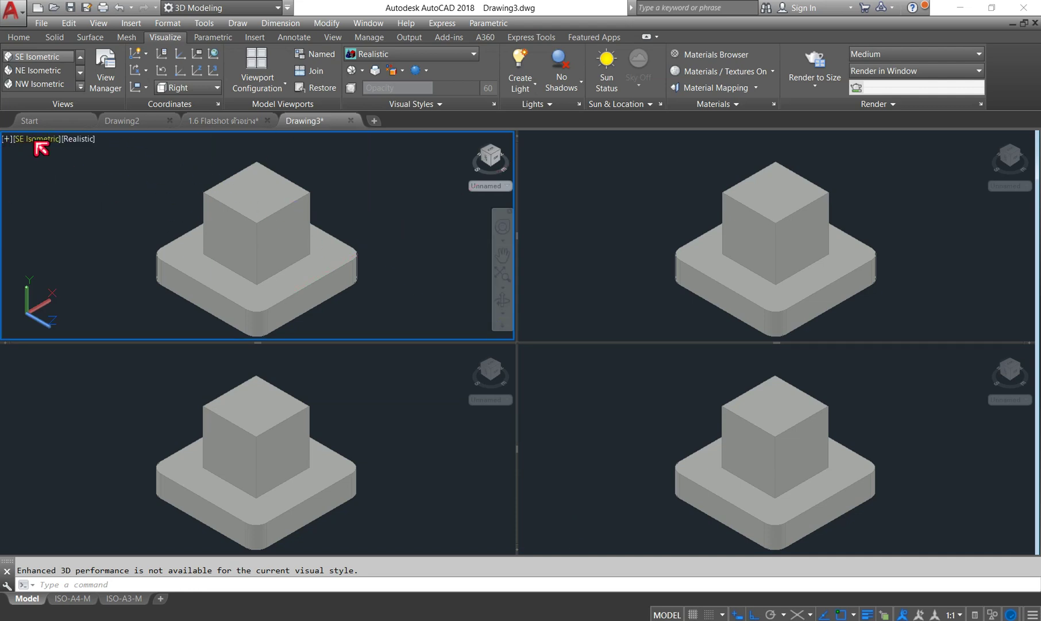
Set the top-left viewport to Top and the top-right viewport to Right
left_click(80, 86)
left_click(23, 56)
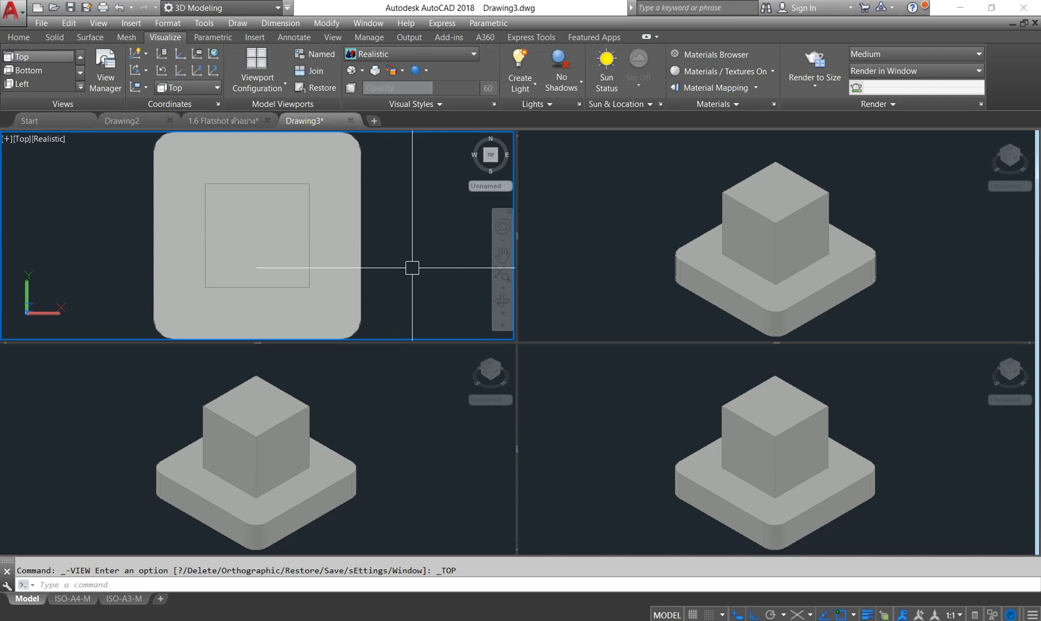
left_click(23, 140)
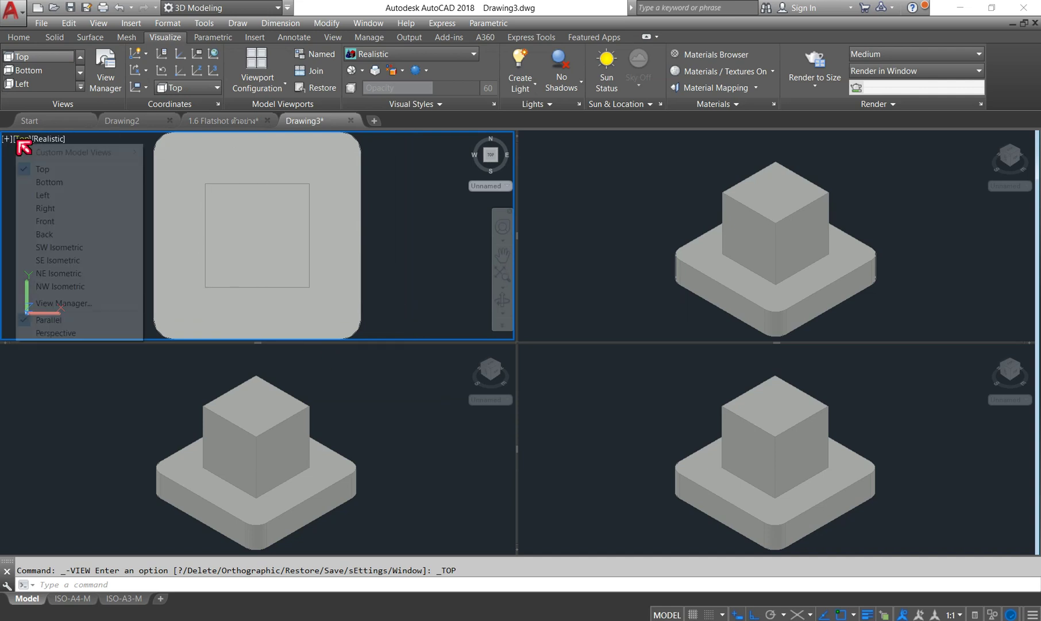
left_click(72, 169)
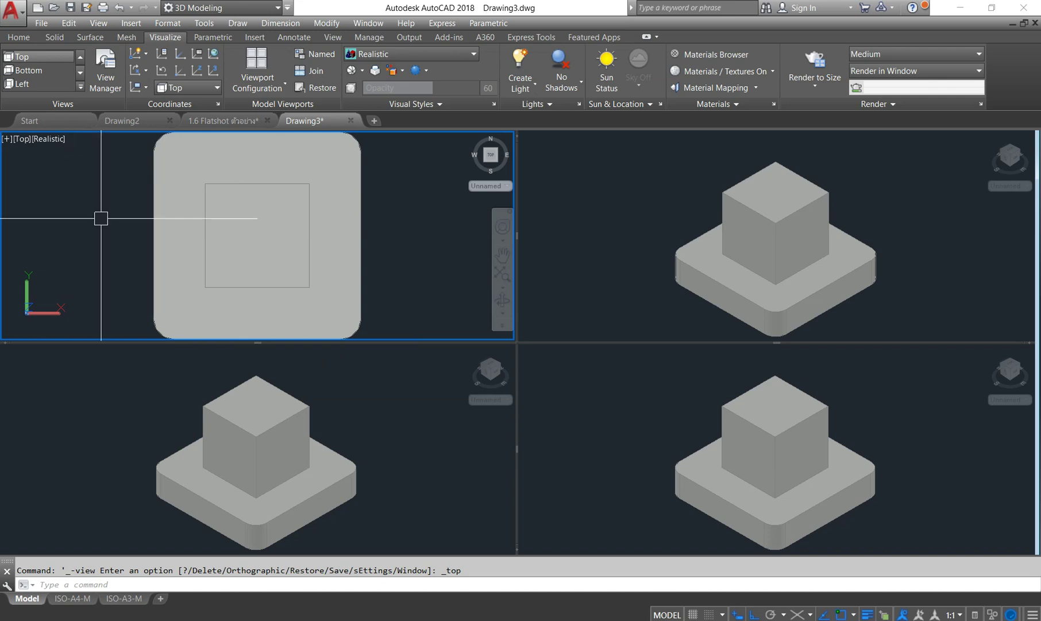
left_click(641, 247)
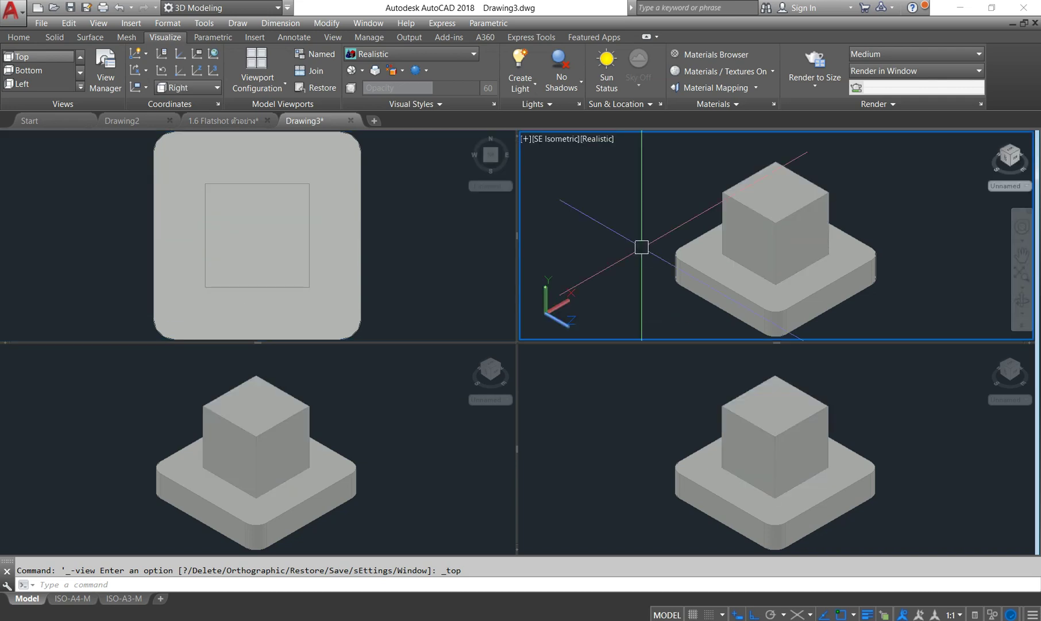
left_click(557, 142)
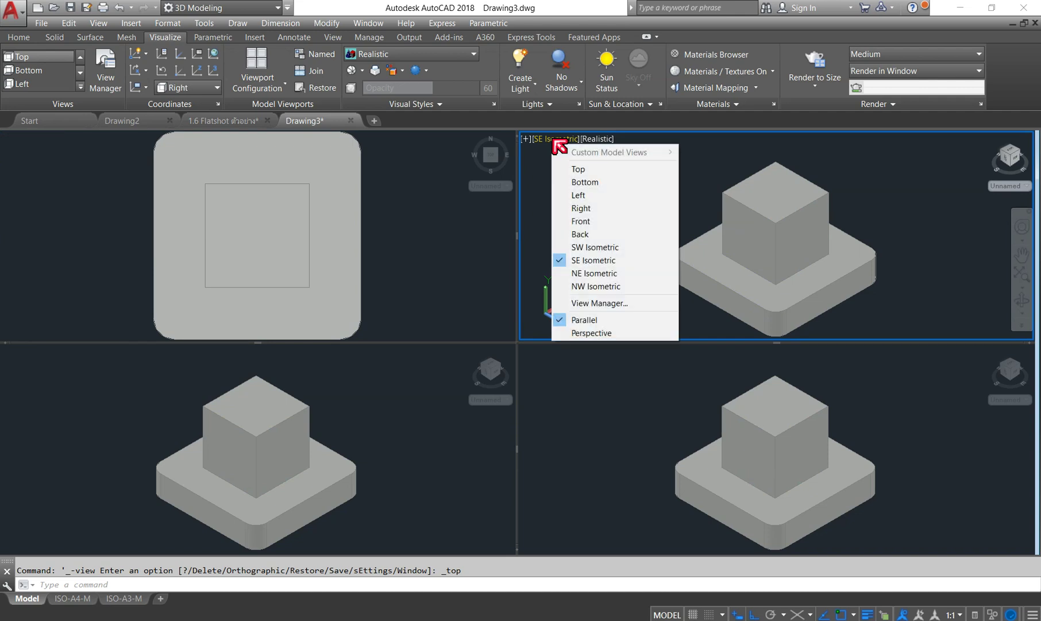
left_click(598, 208)
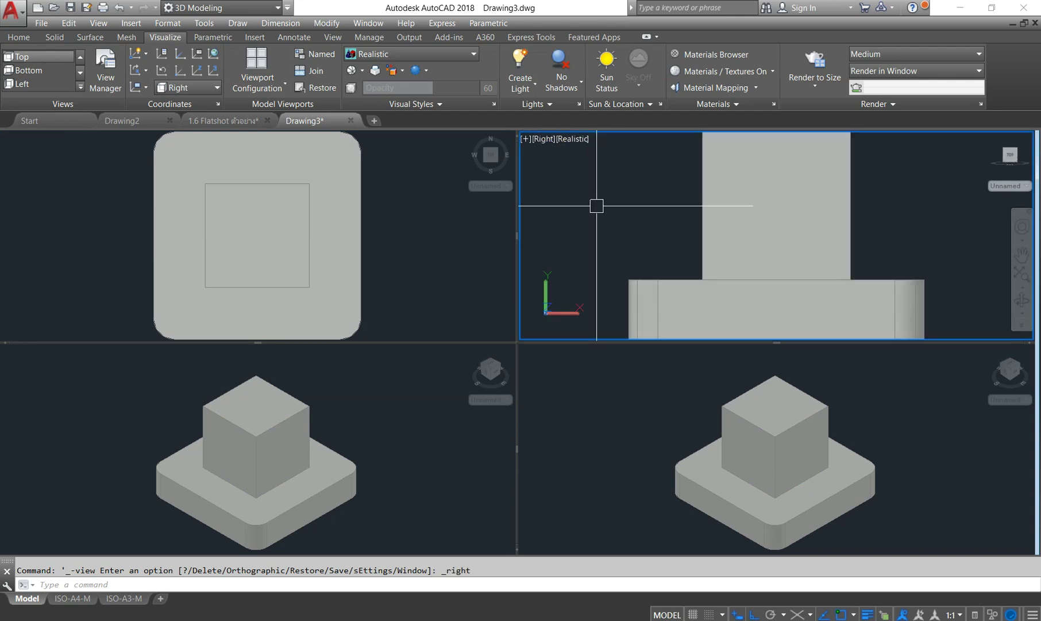
Set the bottom-left viewport to Front and the bottom-right viewport to SE Isometric
left_click(300, 460)
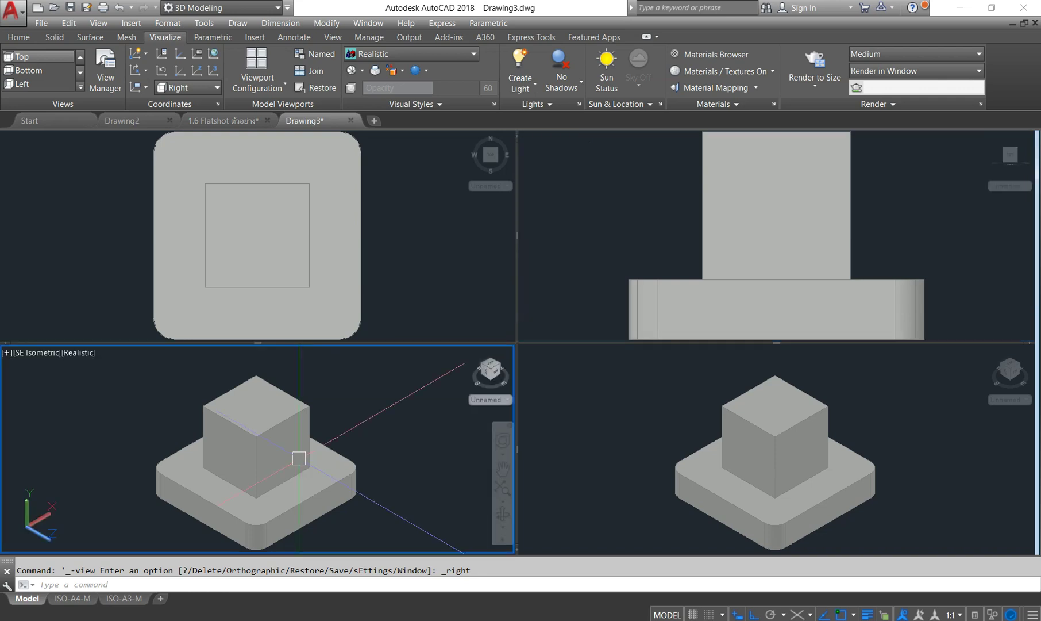
left_click(46, 361)
left_click(92, 433)
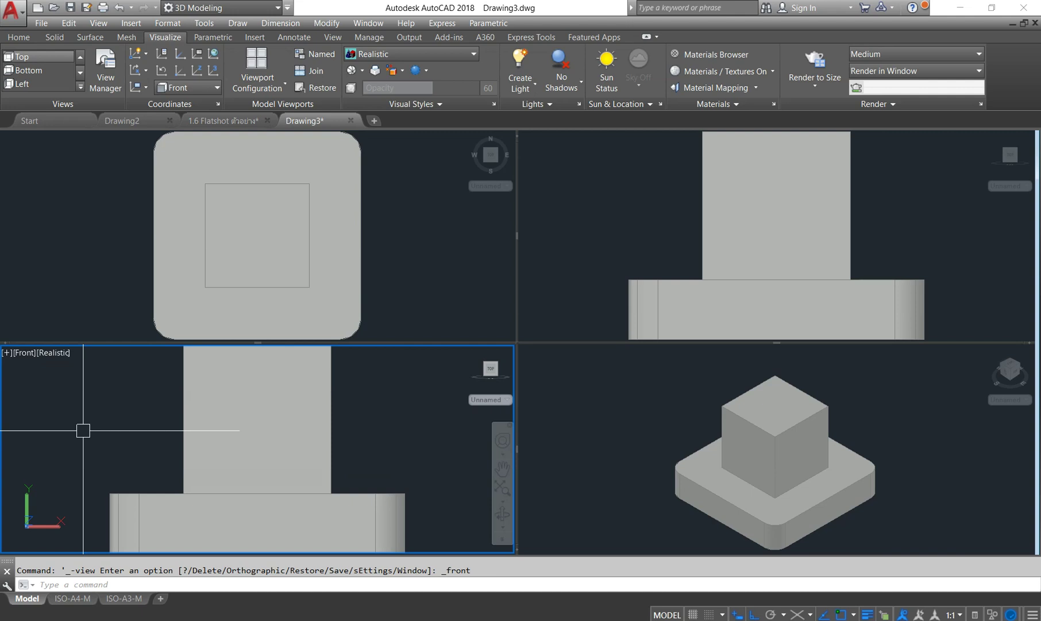
left_click(644, 457)
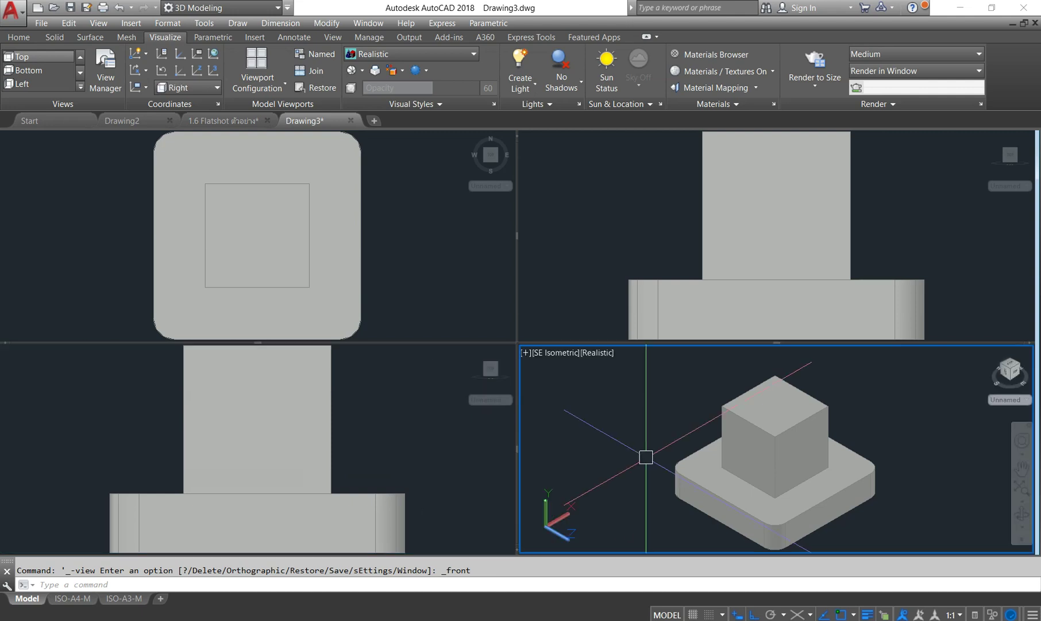
left_click(558, 353)
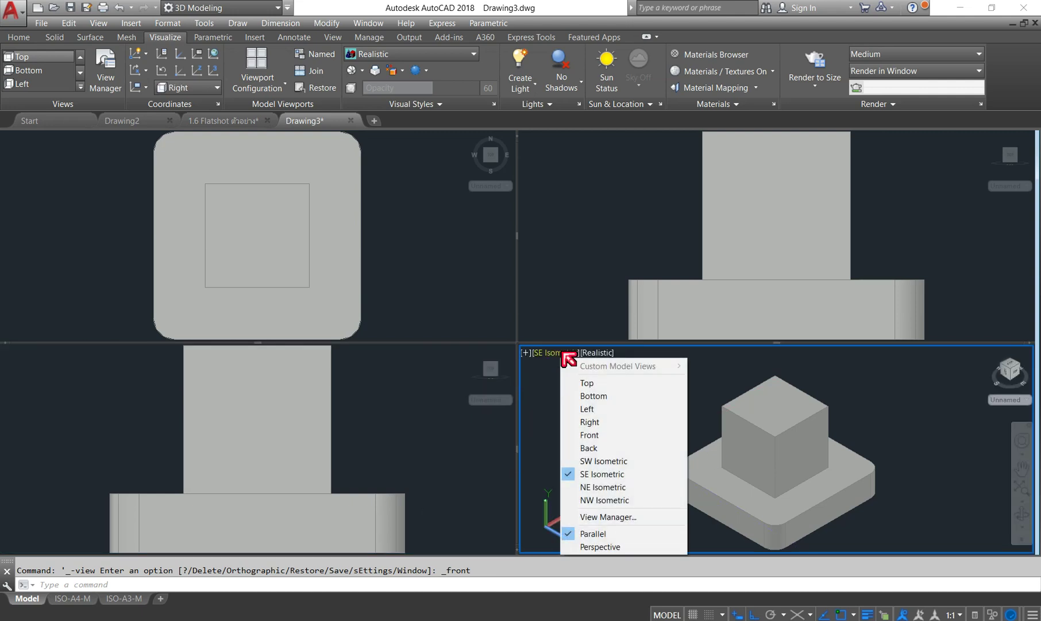
left_click(614, 473)
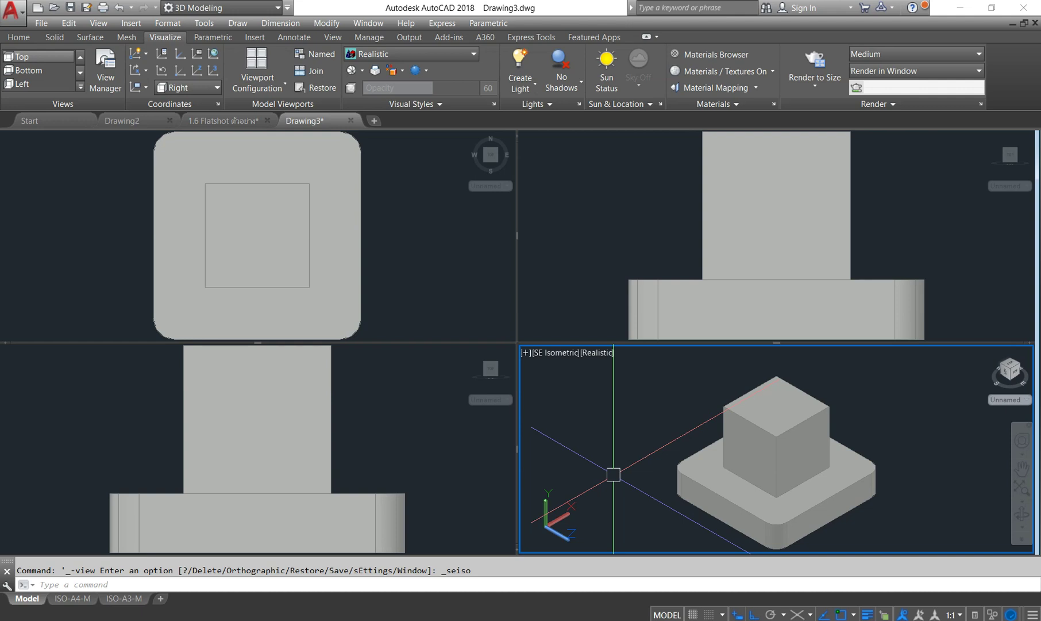
Browse the Insert tab's block gallery, then reactivate the top-left Top viewport
left_click(256, 37)
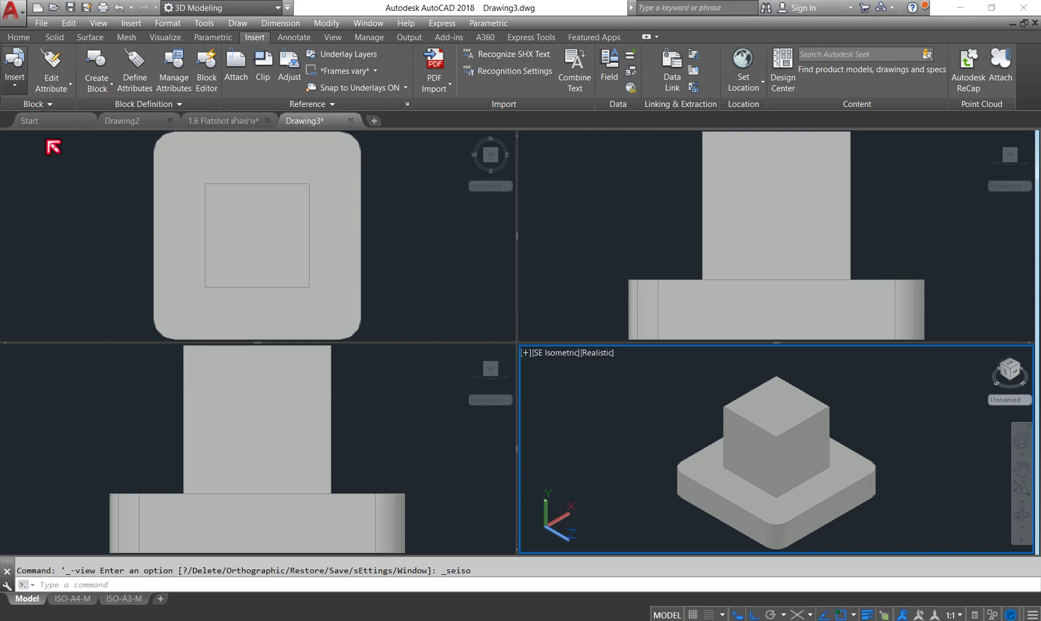
left_click(15, 86)
scroll(107, 176, "down", 2)
scroll(107, 175, "down", 2)
scroll(107, 174, "down", 2)
scroll(107, 172, "down", 2)
scroll(107, 172, "down", 1)
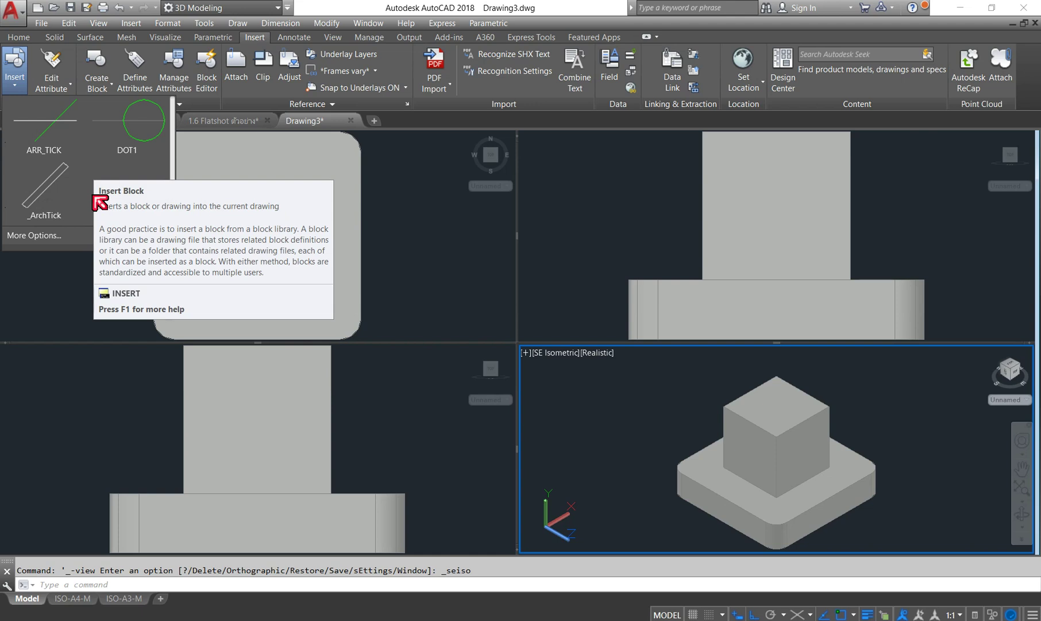
left_click(404, 249)
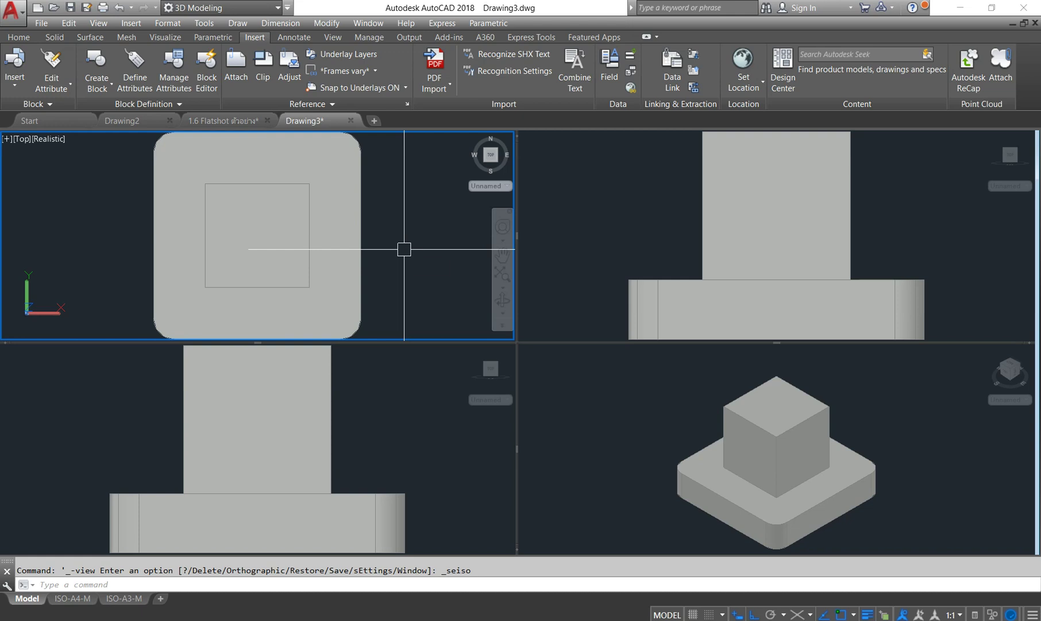
Run FLATSHOT via the FL alias and turn off obscured lines in its dialog
type("fl")
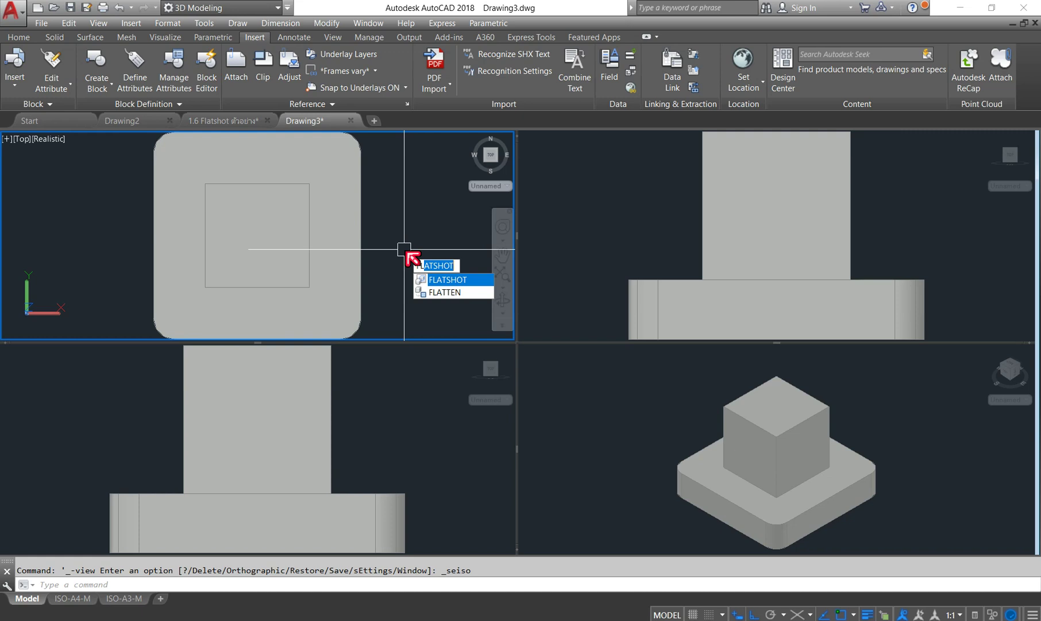
key("Return")
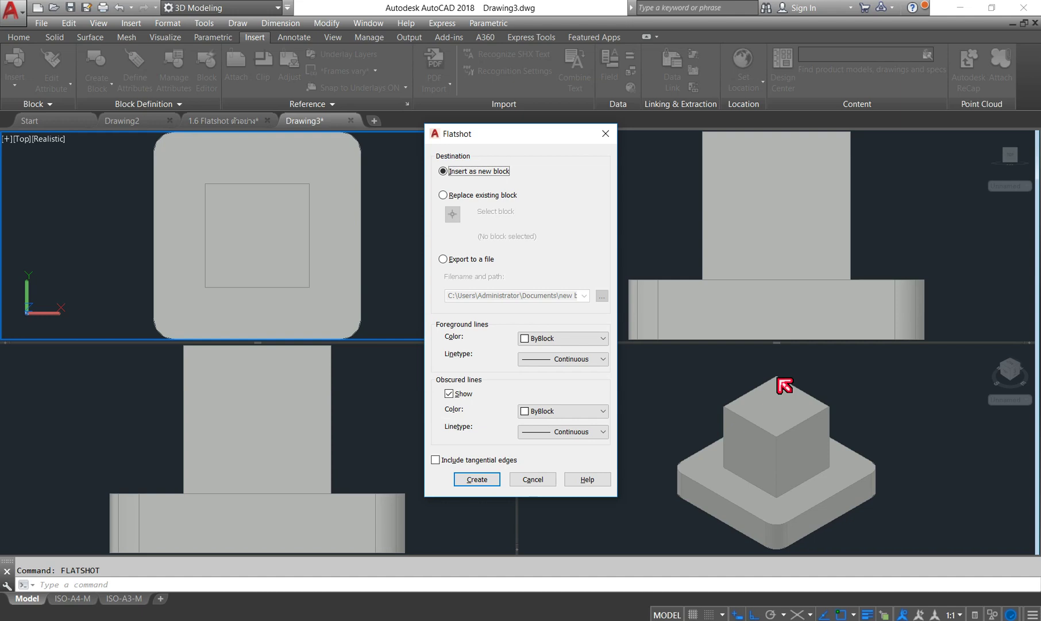
left_click(449, 394)
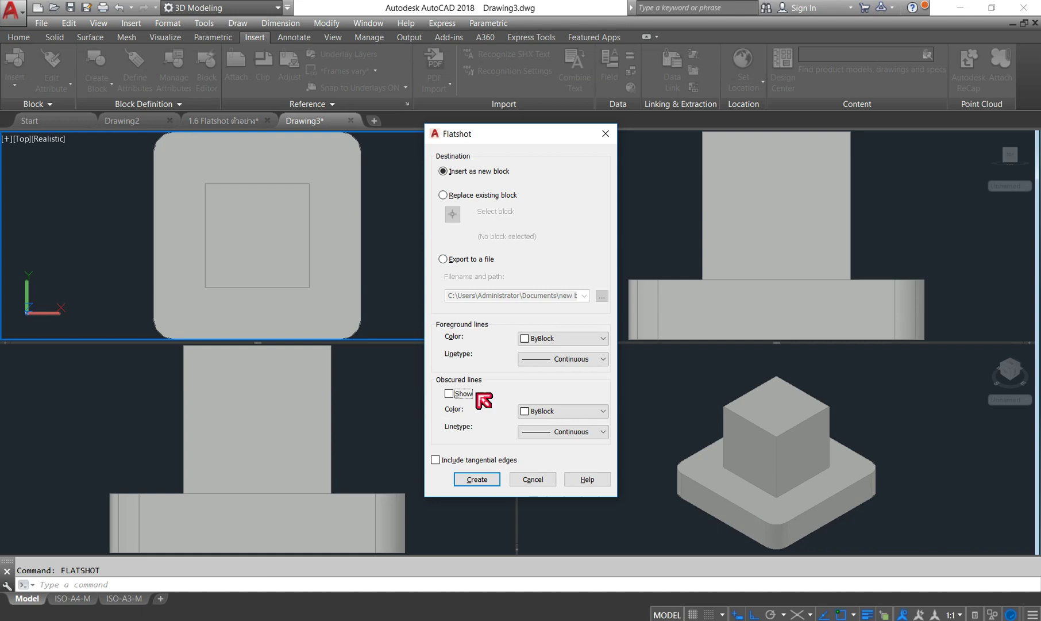
Show obscured lines in Green with DASHED2 linetype and create the Top-view flatshot
left_click(449, 393)
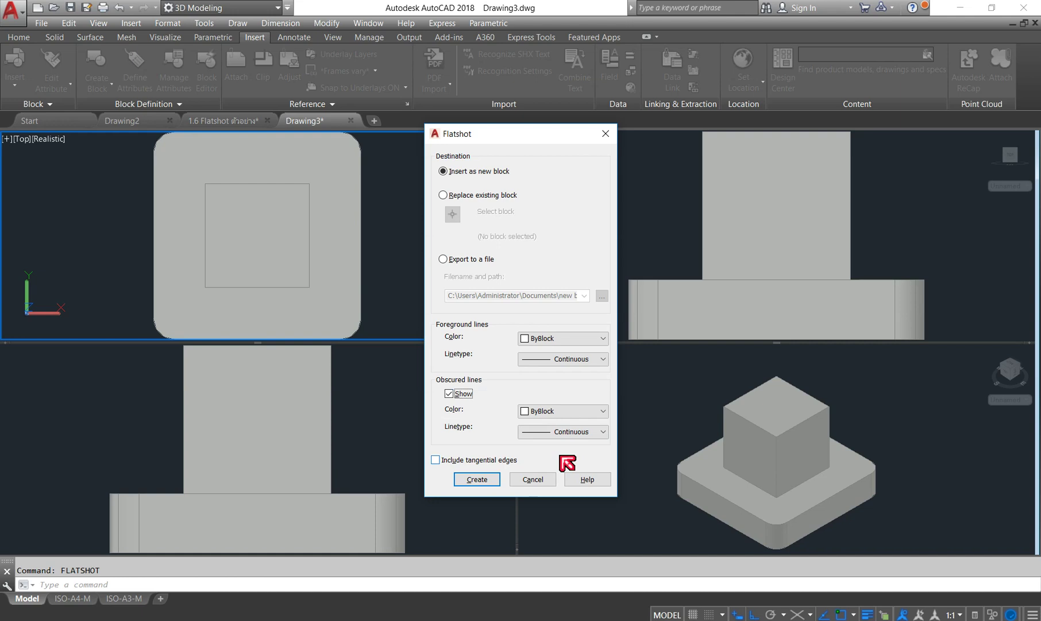
left_click(595, 411)
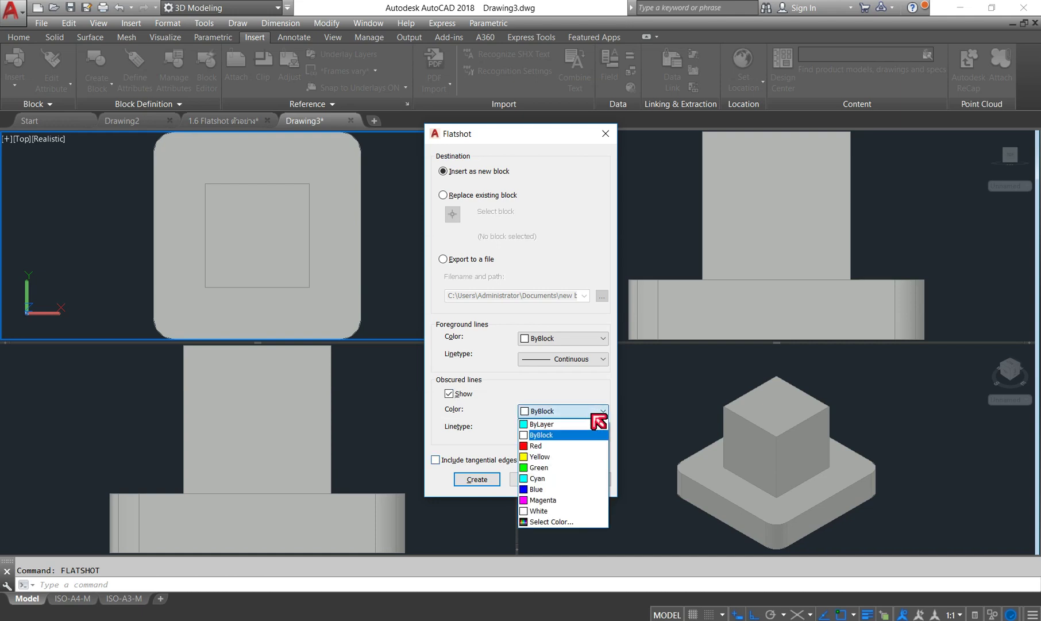
left_click(557, 467)
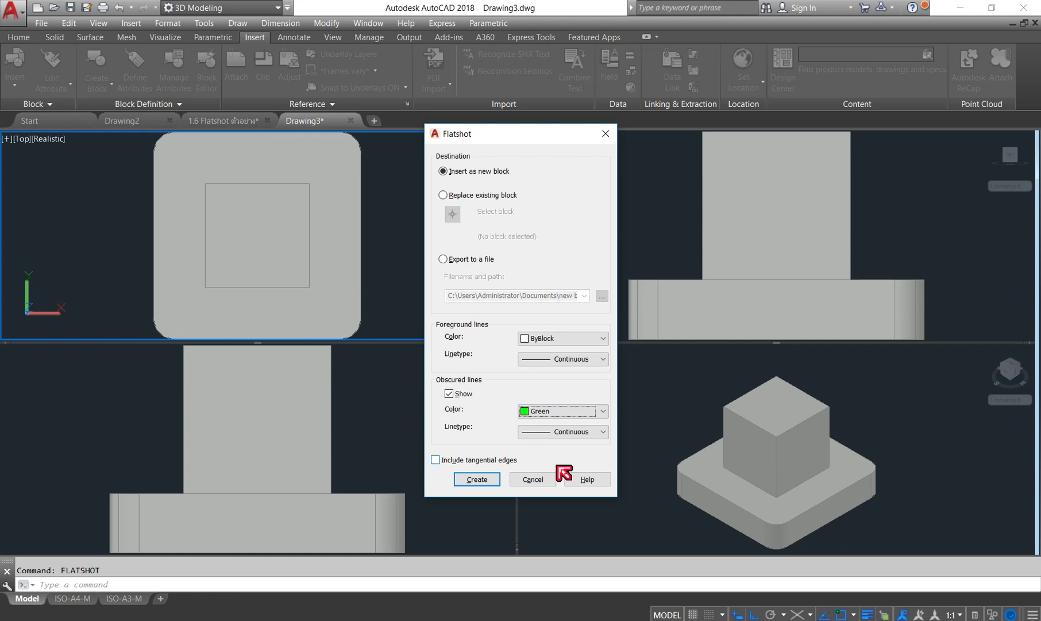
left_click(580, 436)
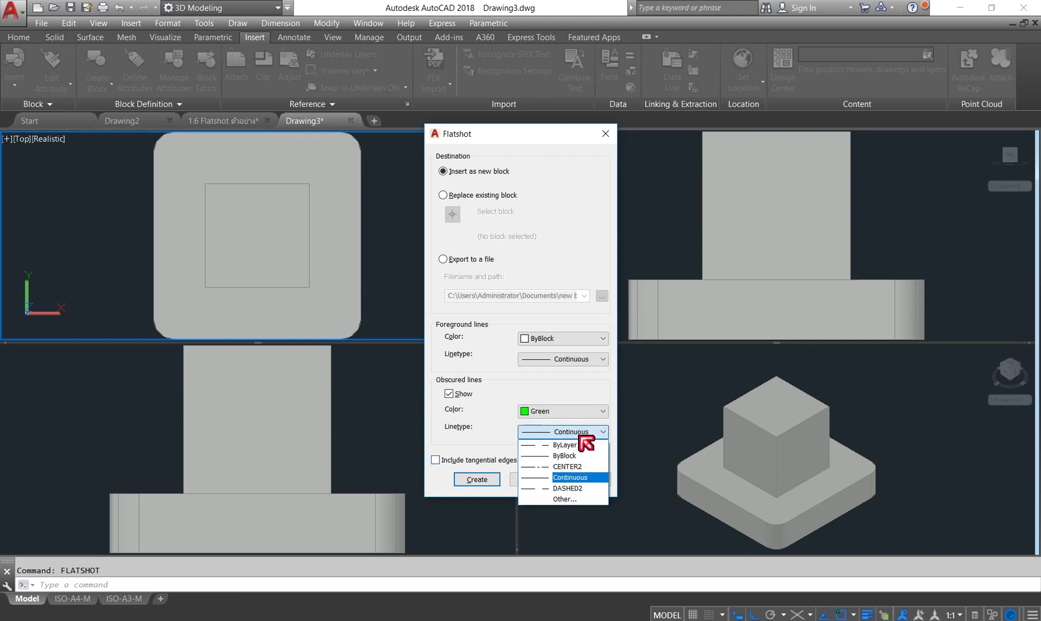
left_click(545, 491)
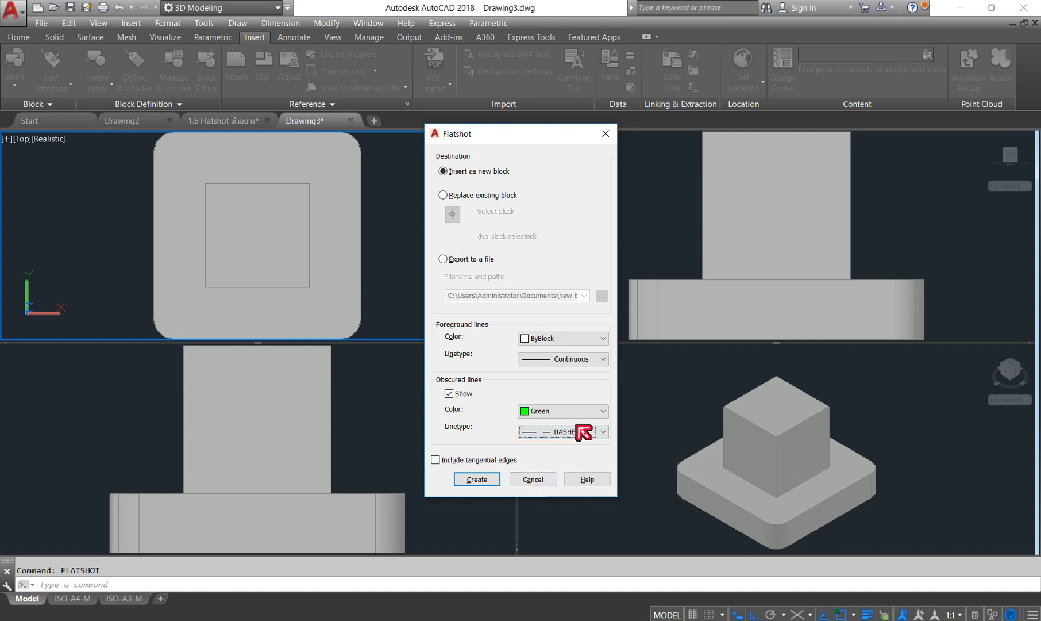
left_click(601, 432)
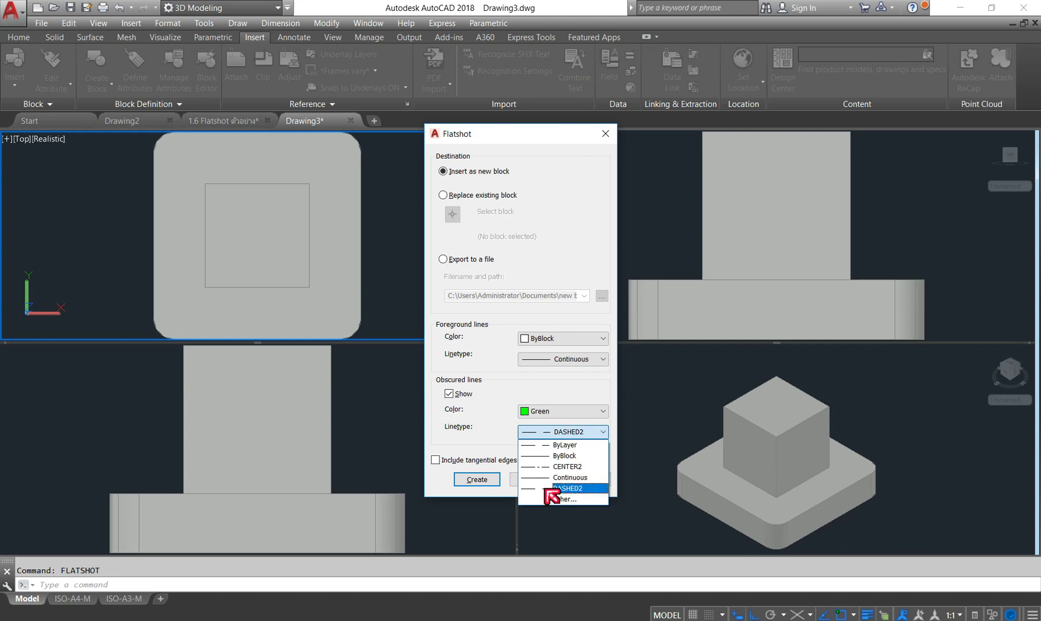
left_click(550, 488)
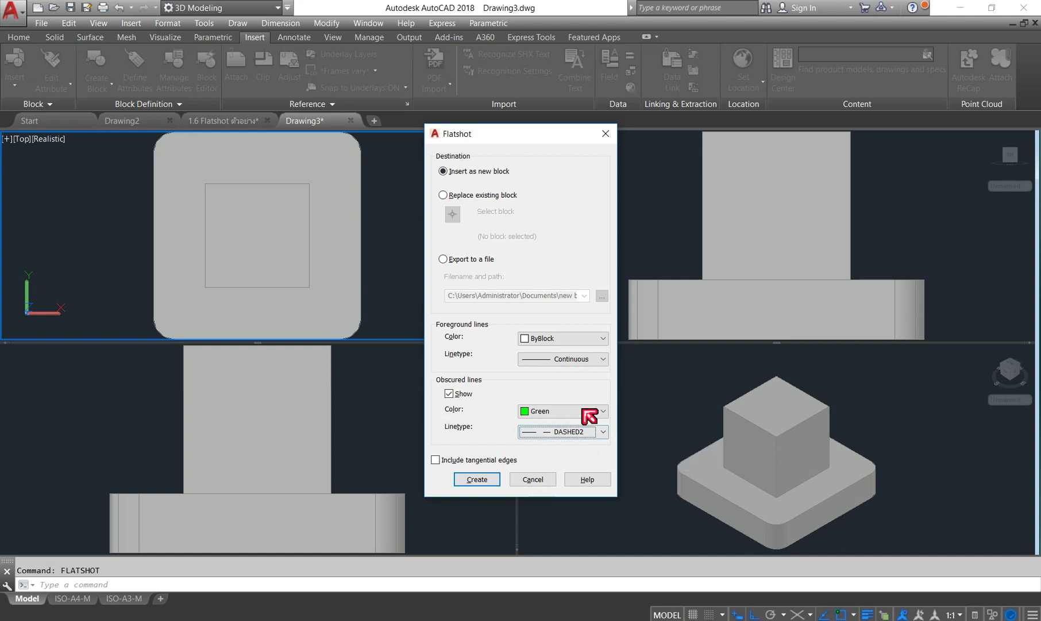
left_click(484, 481)
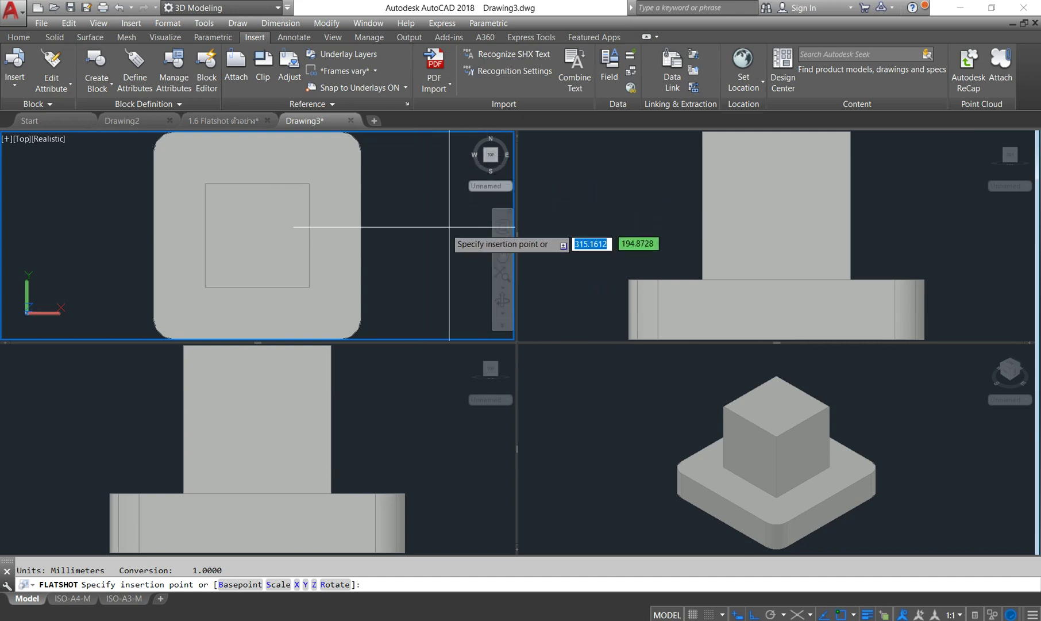
Place the Top-view flatshot block beside the model at default scale and rotation
left_click(421, 248)
key("Return")
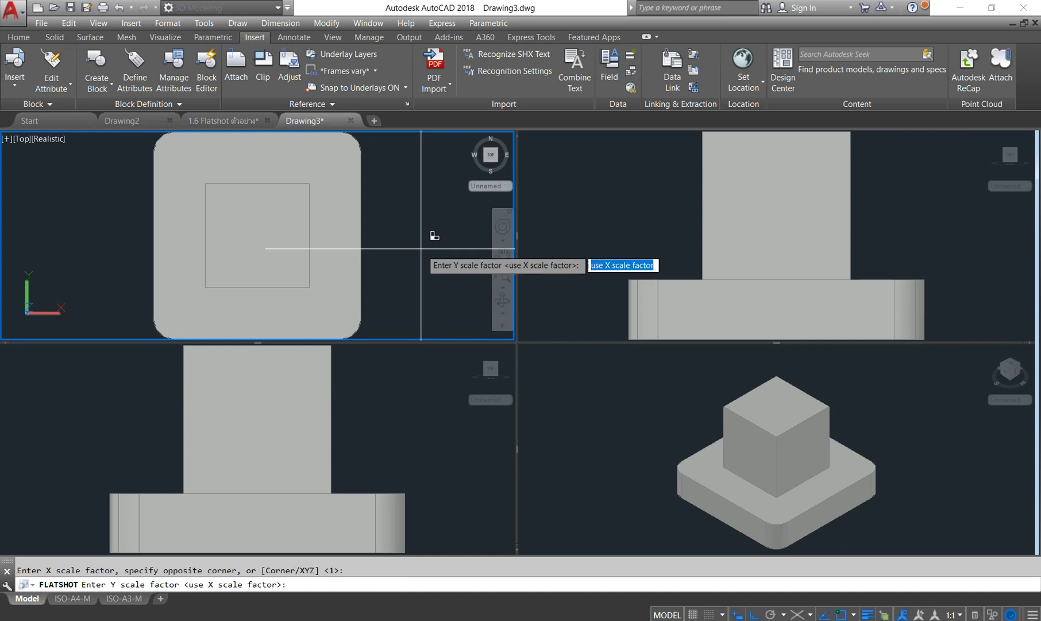
key("Return")
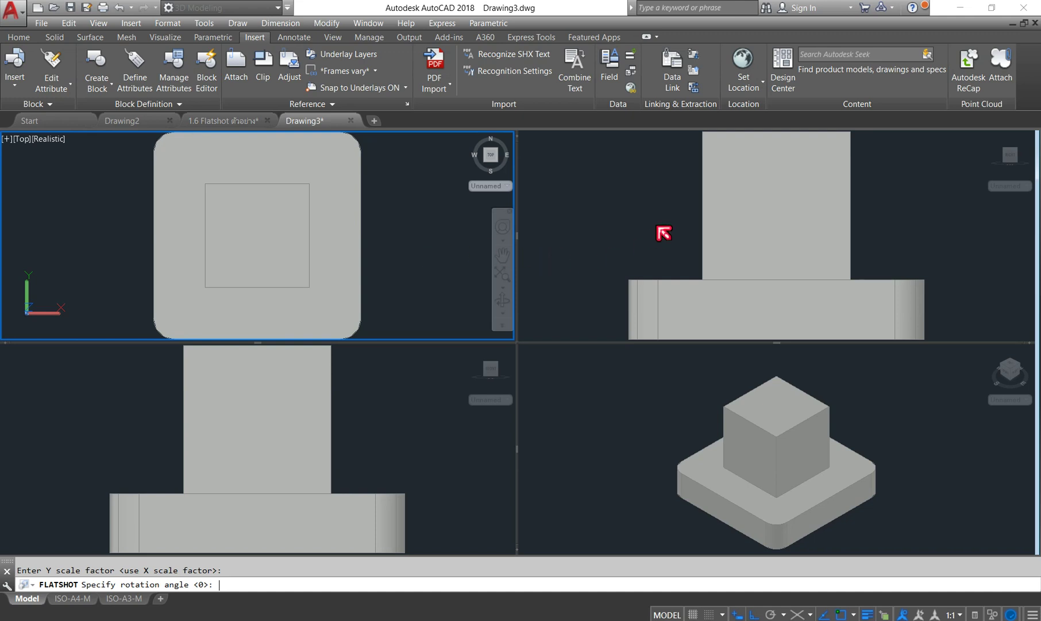
left_click(605, 227)
key("Return")
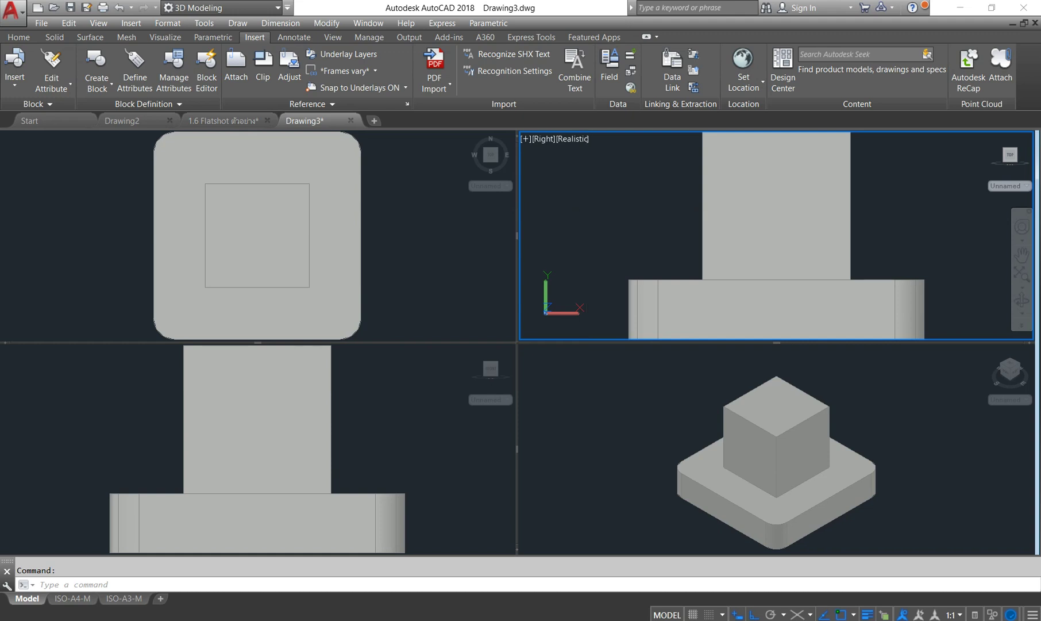
Flatshot the Right view and place its block at default scale and rotation
key("Return")
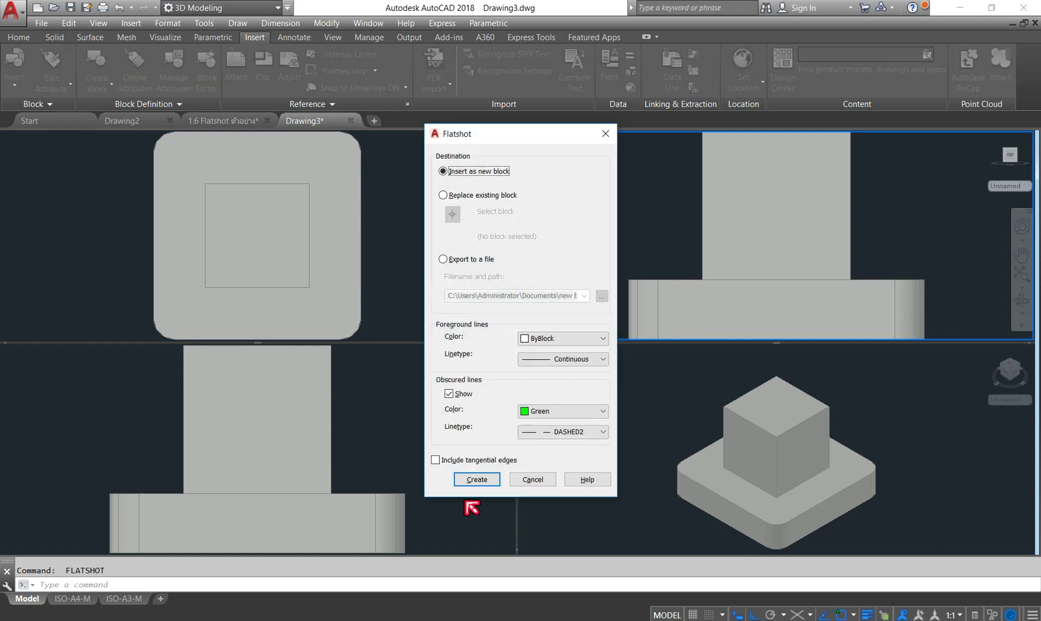
left_click(475, 481)
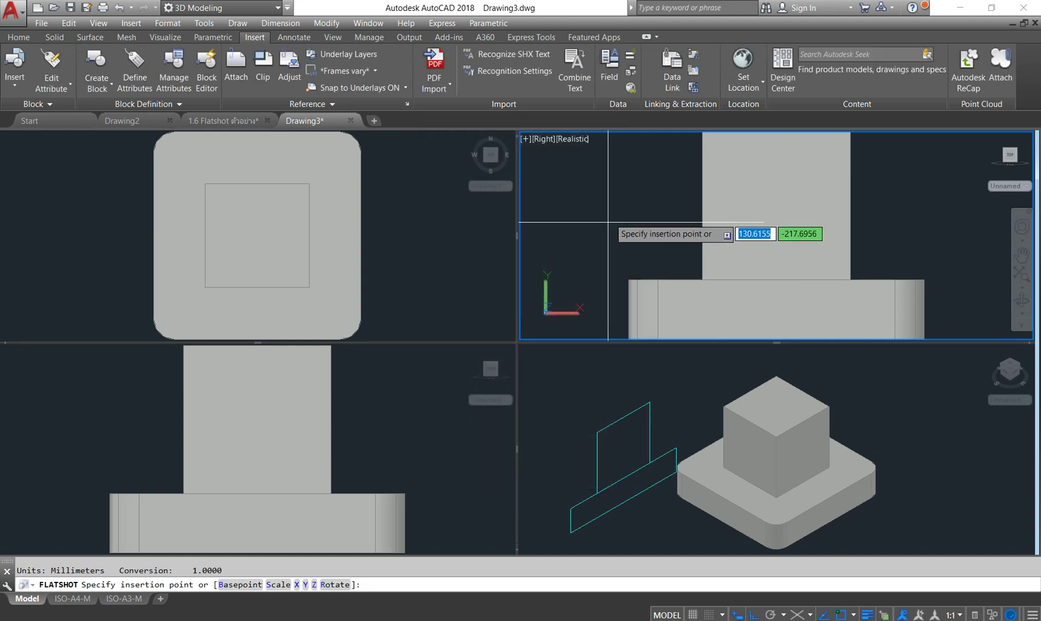
left_click(610, 215)
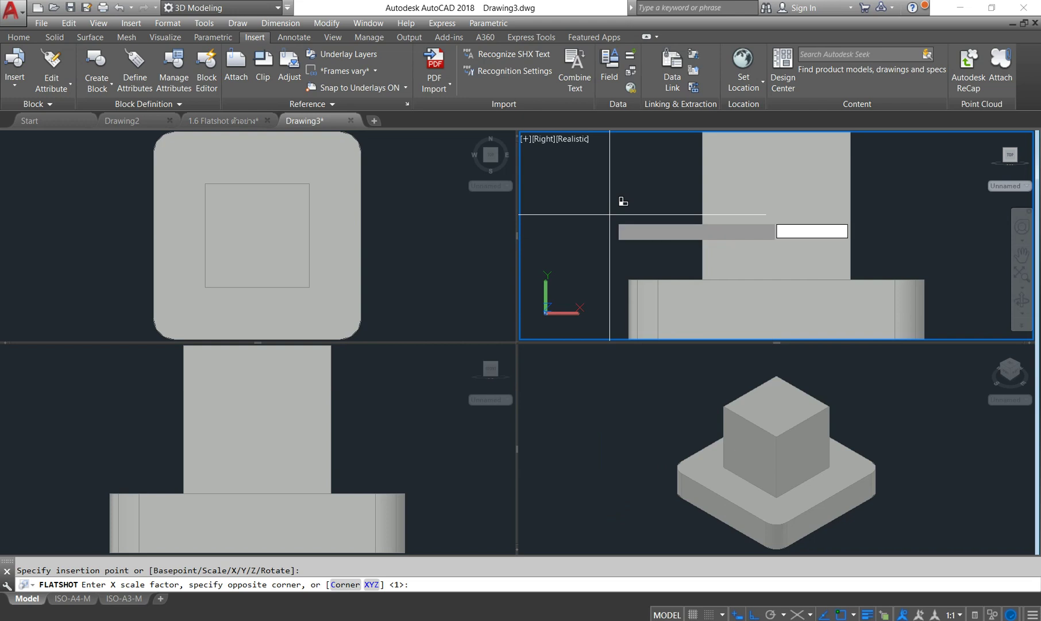
key("Return")
key("Return")
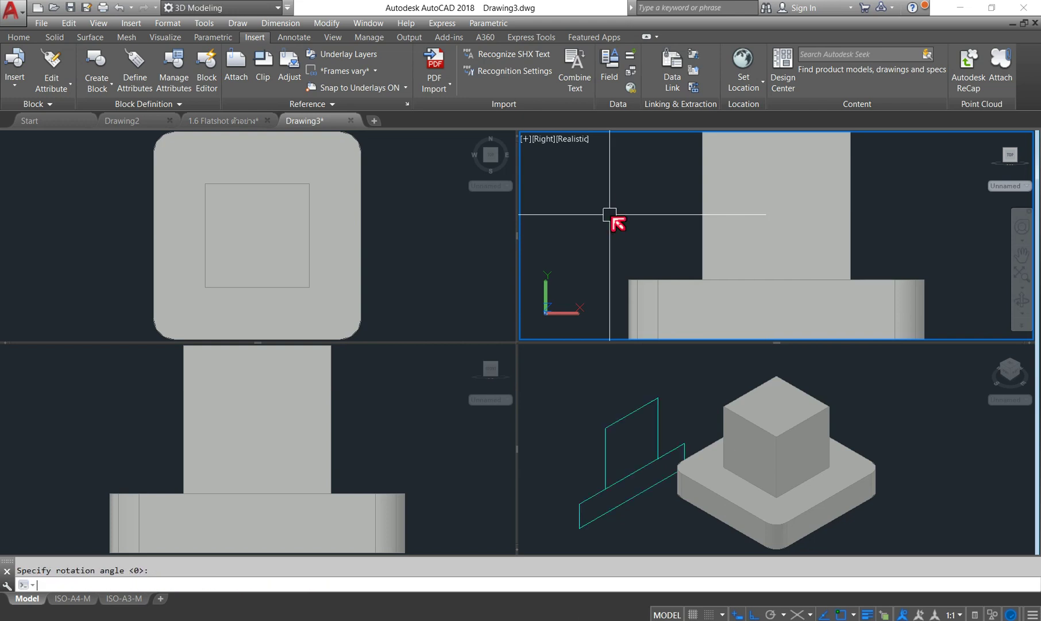
key("Return")
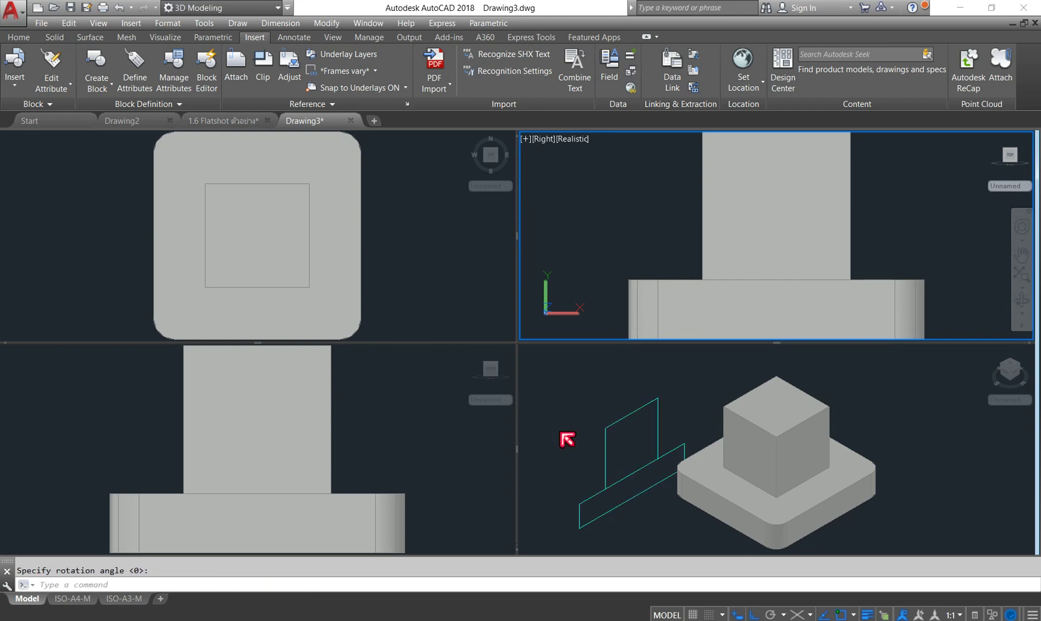
Flatshot the SE Isometric view and place its block at default scale
left_click(559, 430)
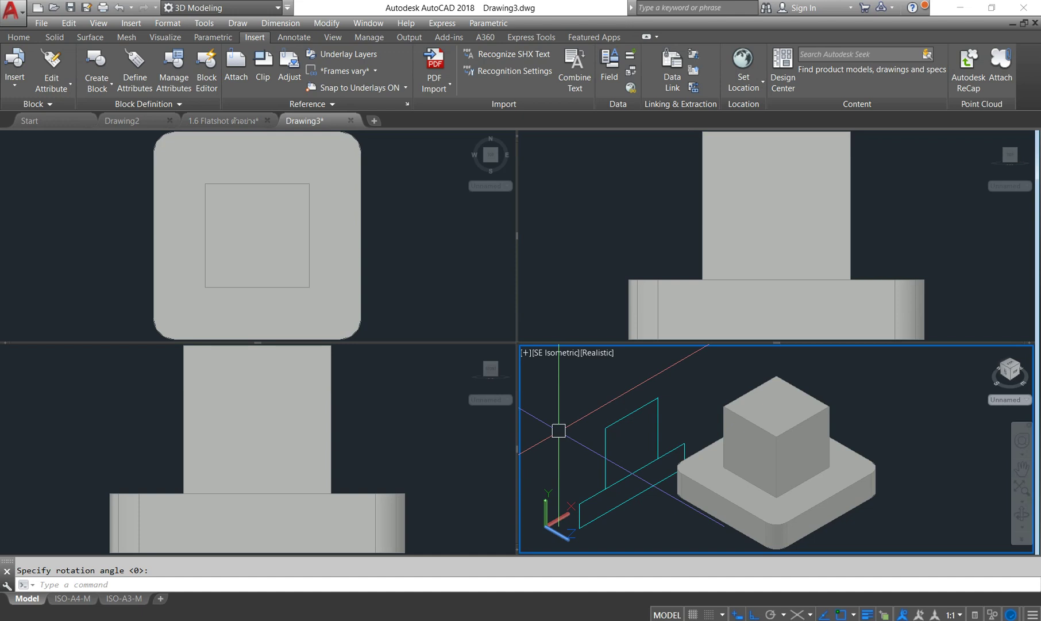
key("Return")
key("Return")
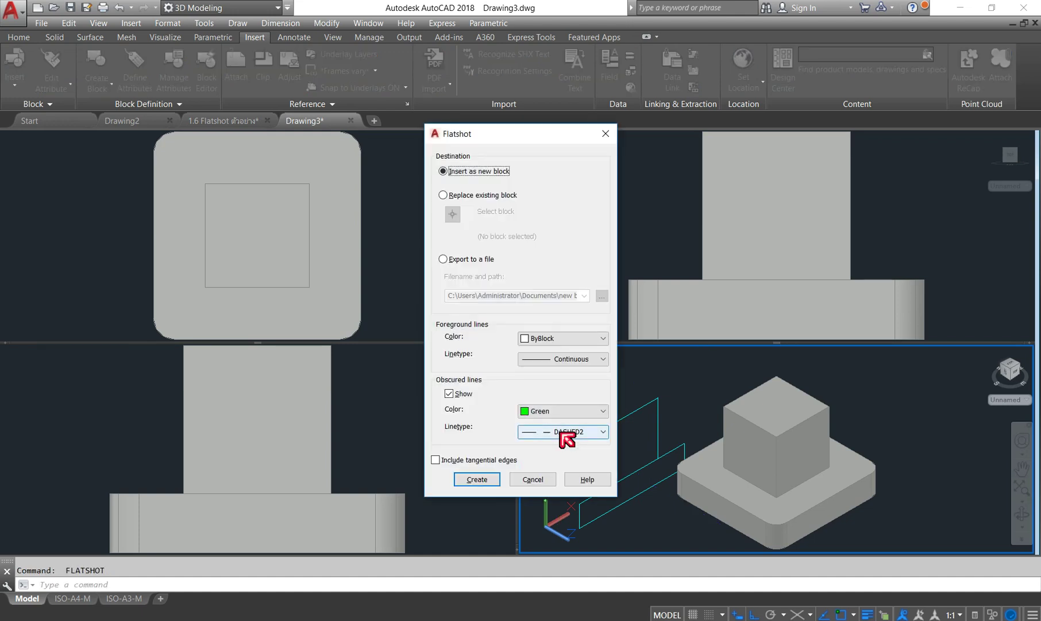
left_click(487, 479)
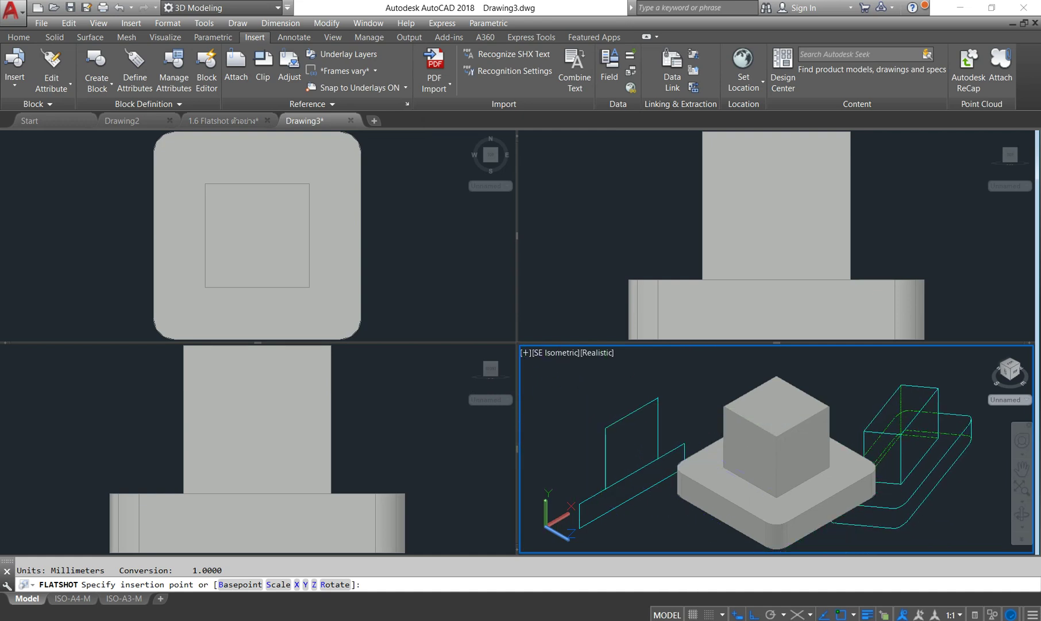
left_click(606, 393)
key("Return")
key("Return")
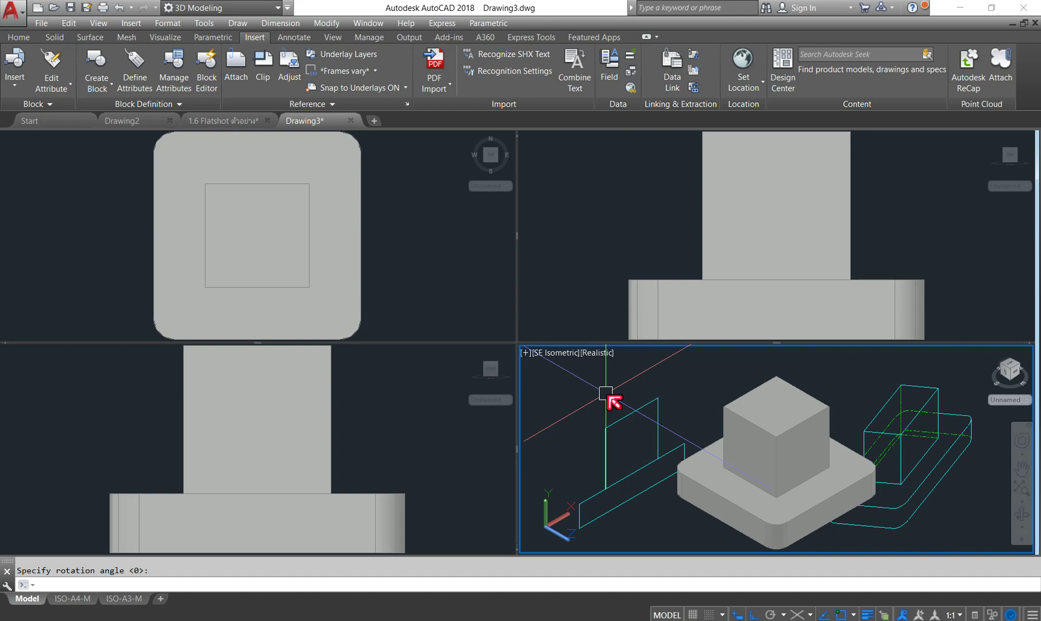
Flatshot the Front view, place its block, then reactivate the Top viewport
left_click(396, 418)
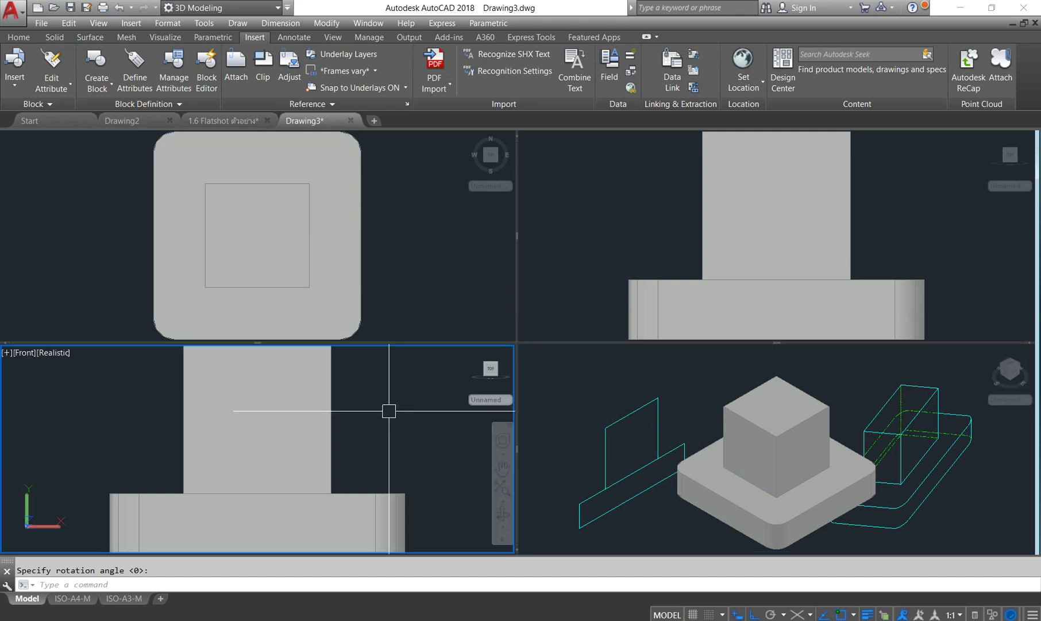
key("Return")
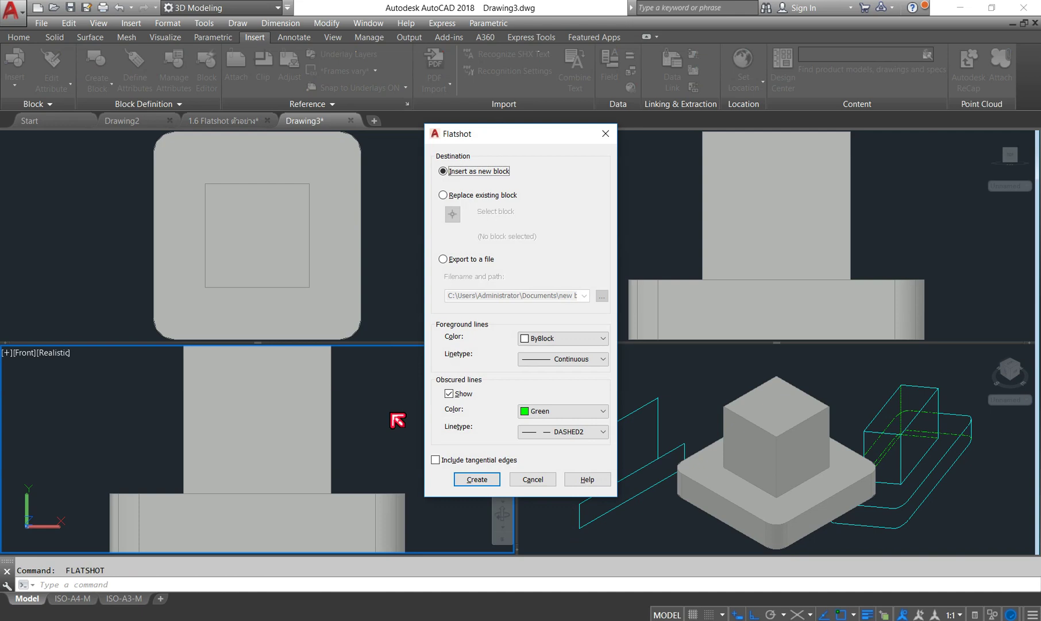
left_click(475, 479)
left_click(379, 452)
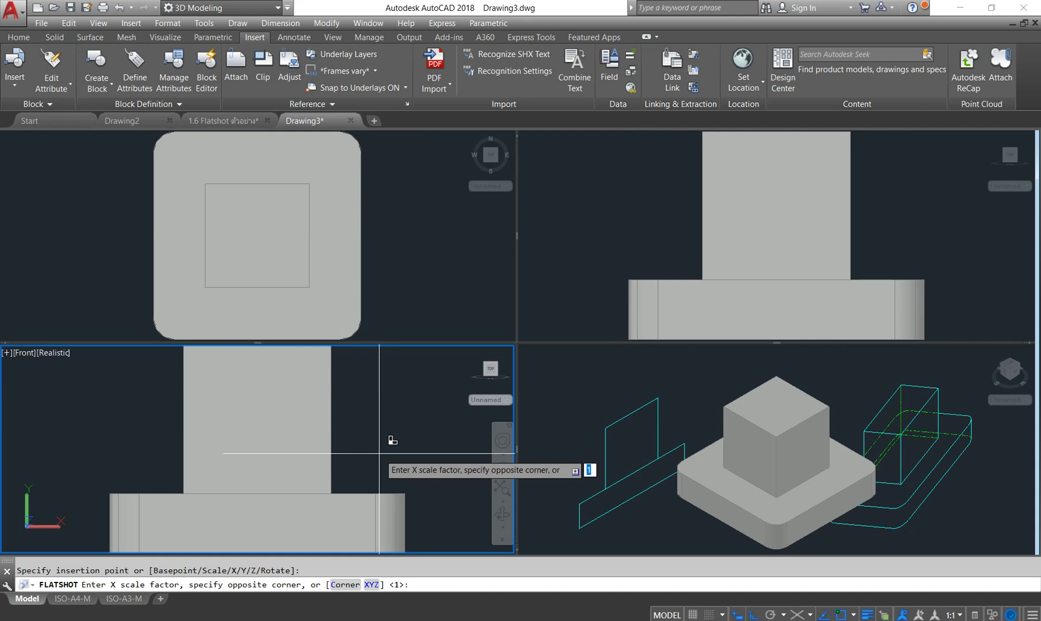
key("Return")
key("Return")
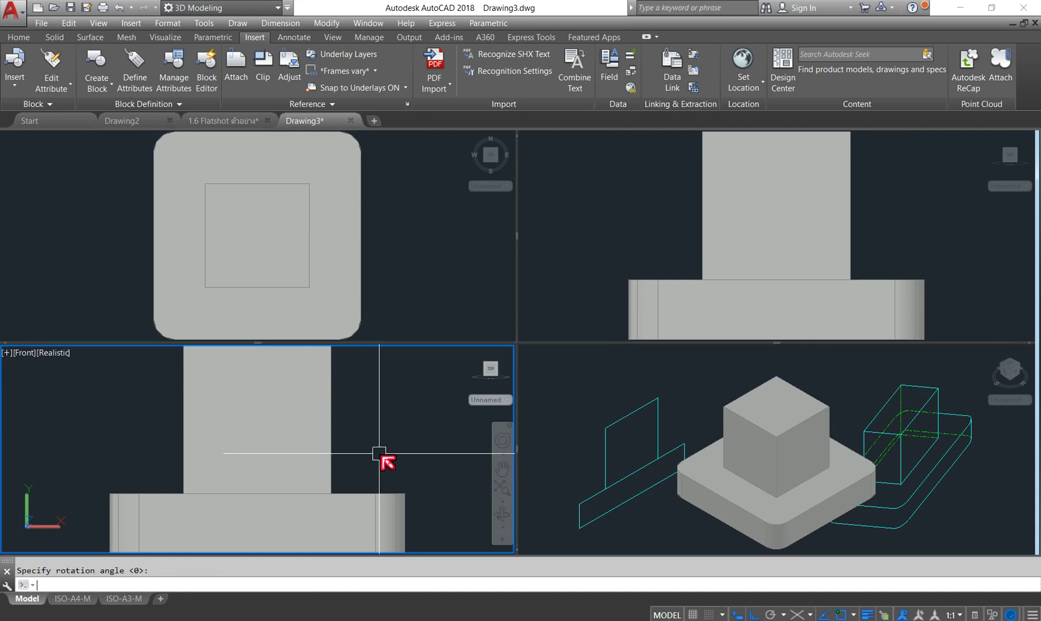
key("Return")
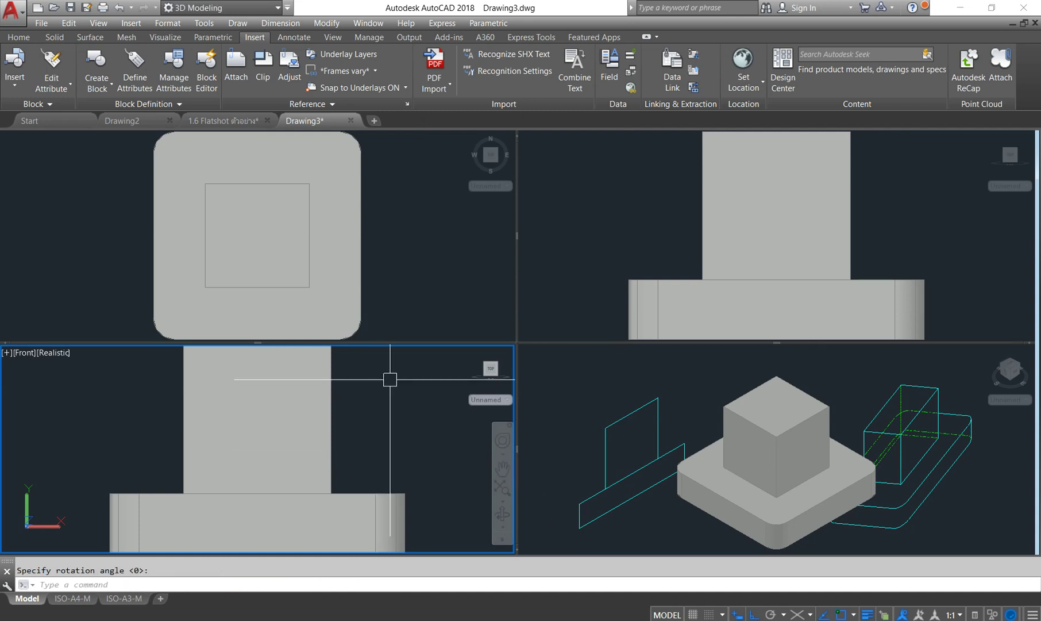
left_click(404, 258)
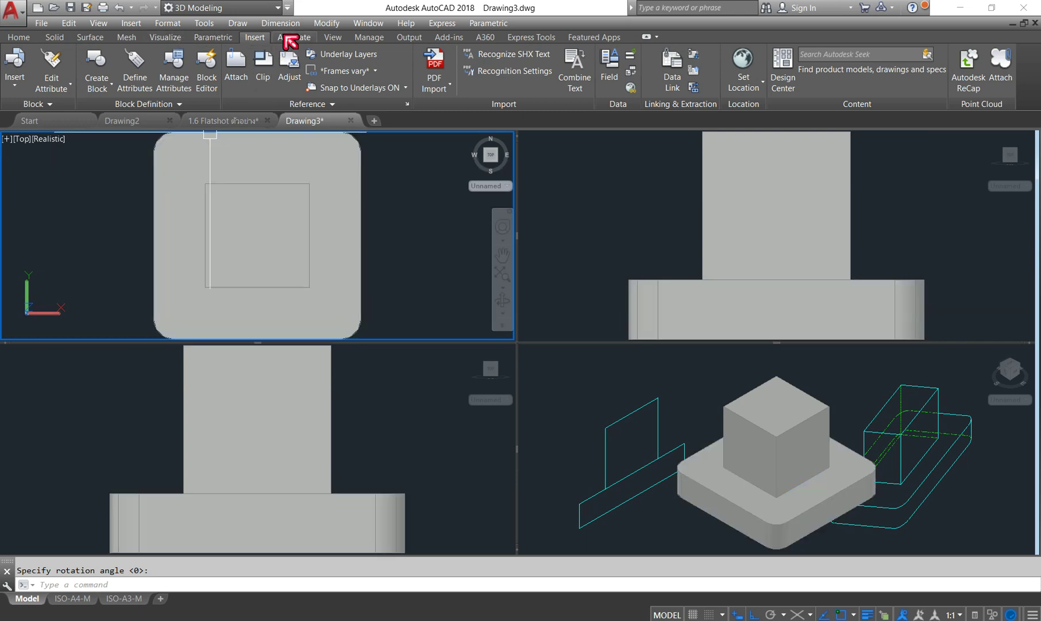
left_click(167, 40)
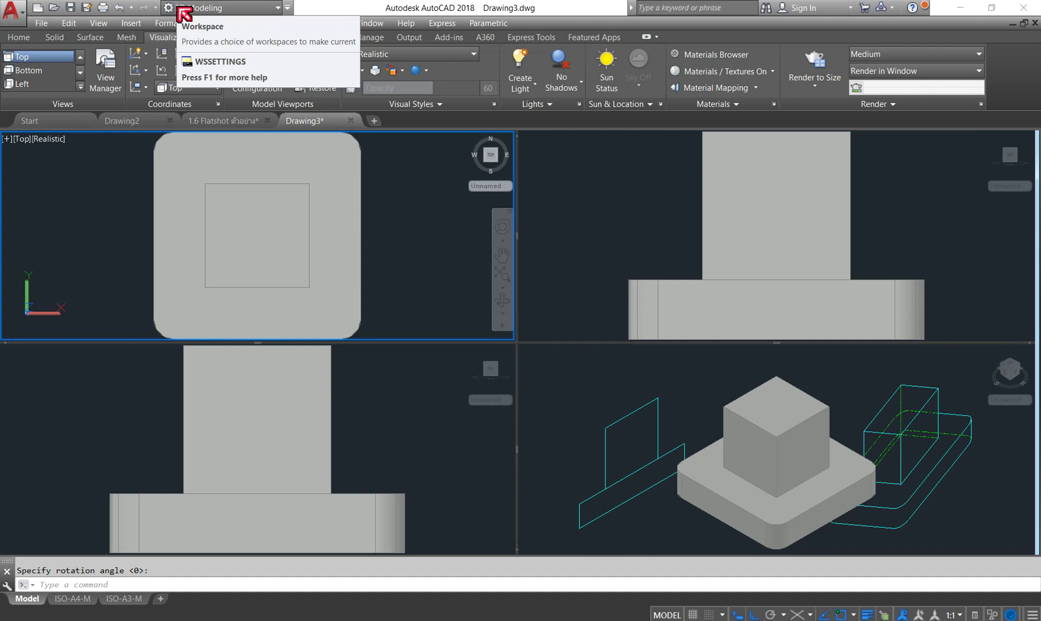
Merge the four viewports into a single Top view and zoom to the cyan flattened views
left_click(290, 89)
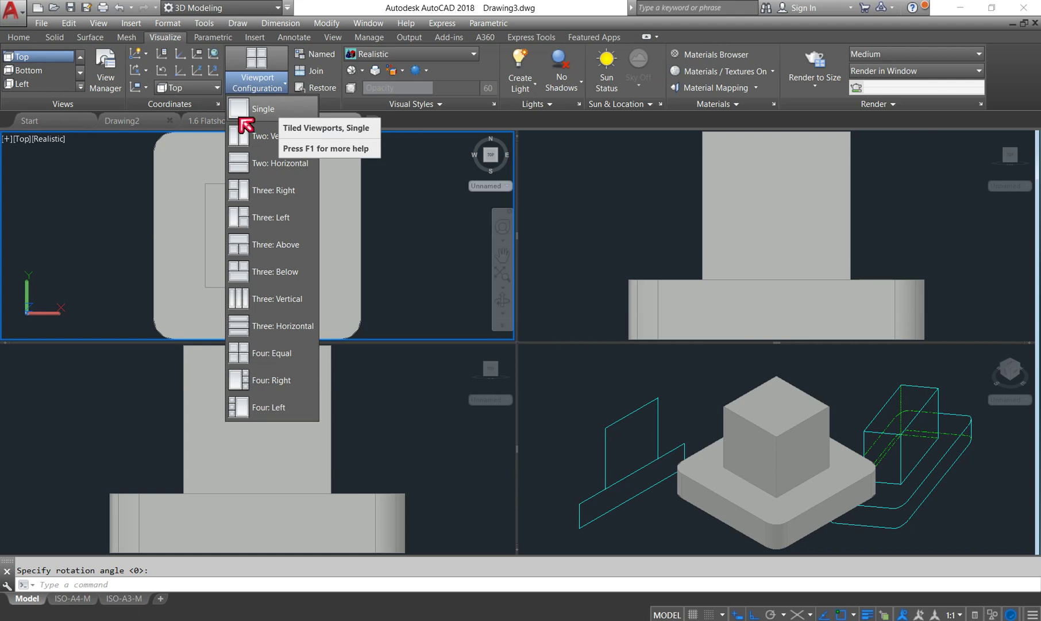
left_click(281, 106)
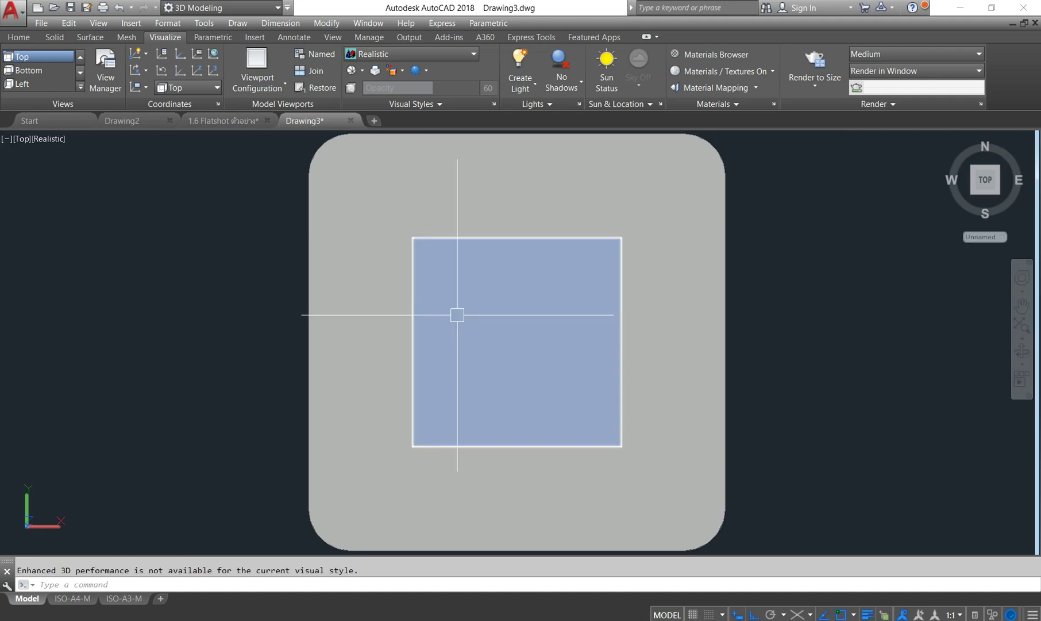
scroll(425, 293, "down", 4)
scroll(364, 311, "down", 5)
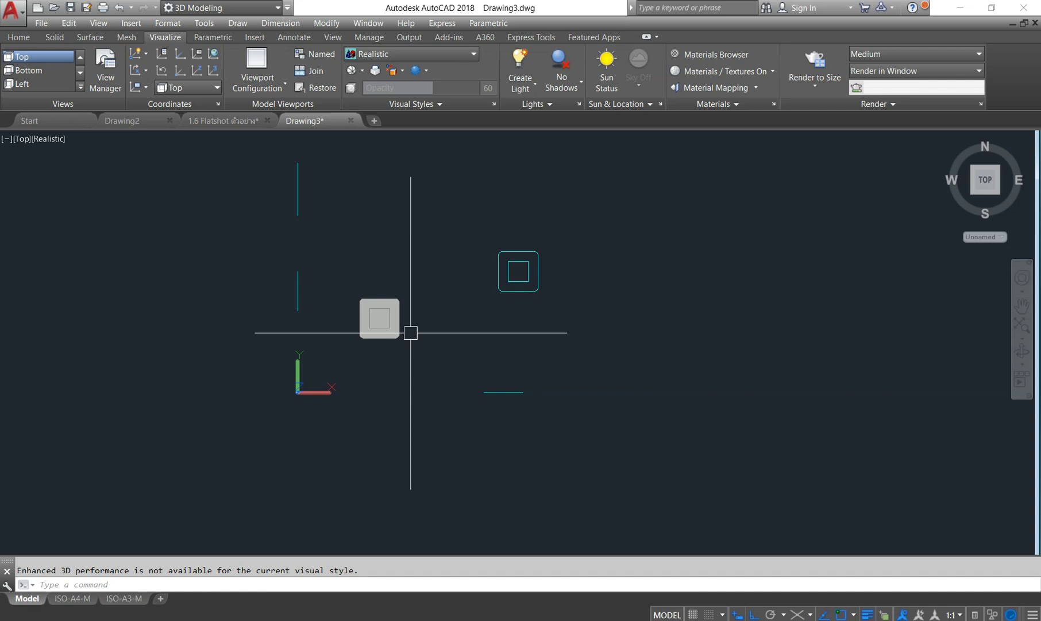
left_click(1022, 325)
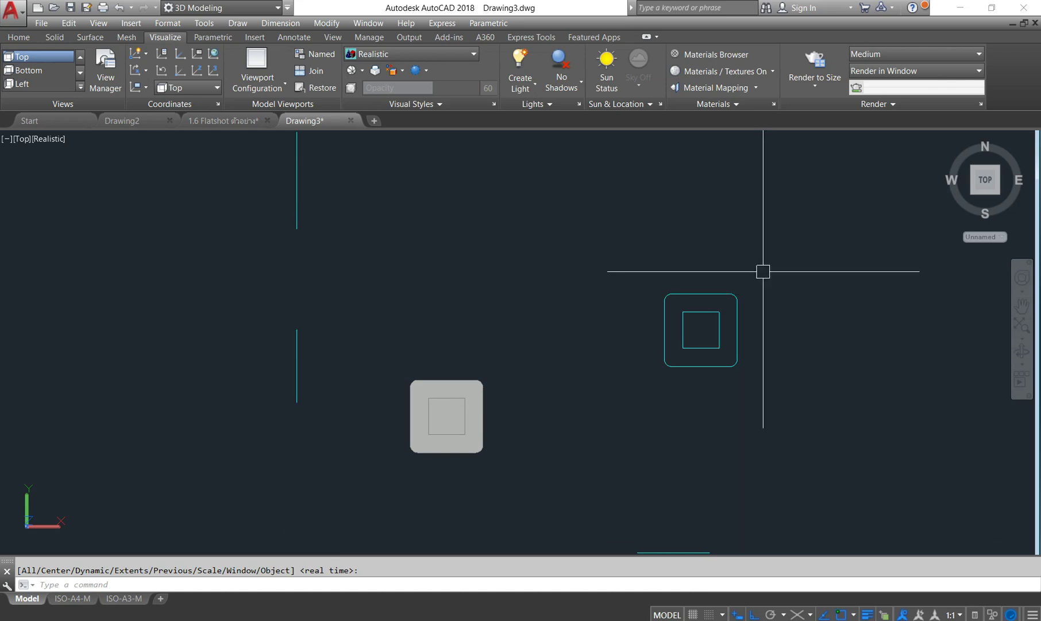
middle_click_drag(662, 461, 639, 416)
scroll(639, 417, "down", 3)
key("Escape")
Crossing-select the cyan flatshot square and vertical lines and delete them
left_click(693, 286)
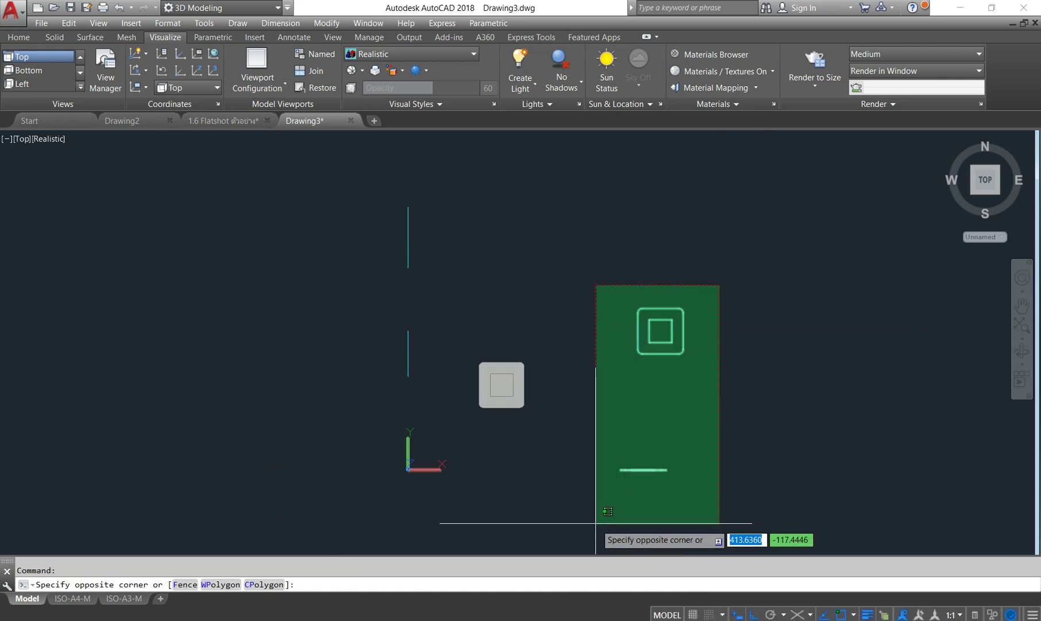
left_click(600, 524)
left_click(434, 181)
left_click(320, 393)
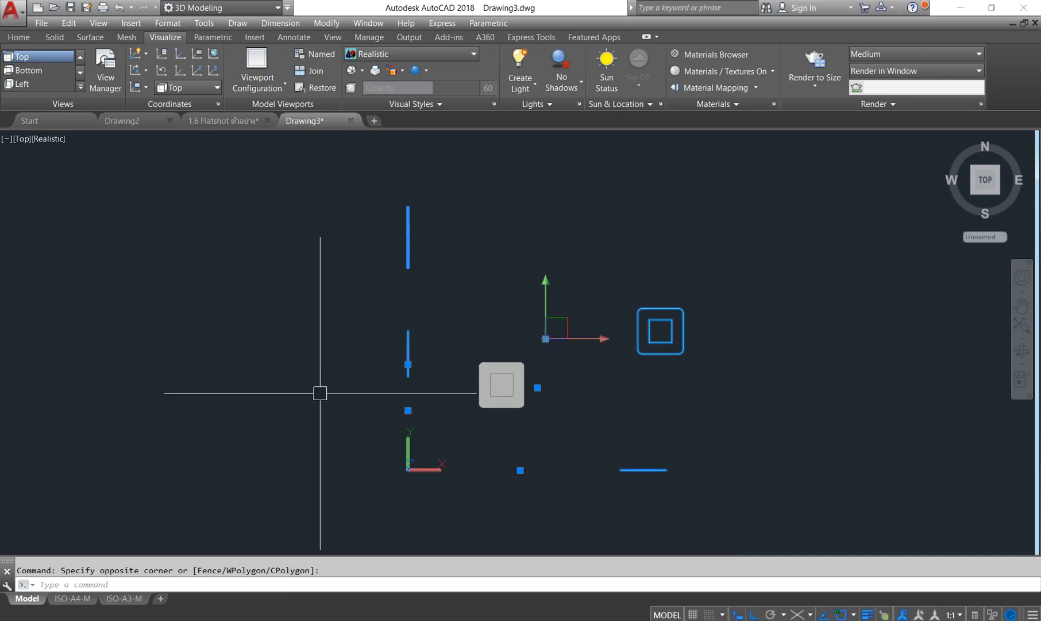
key("Delete")
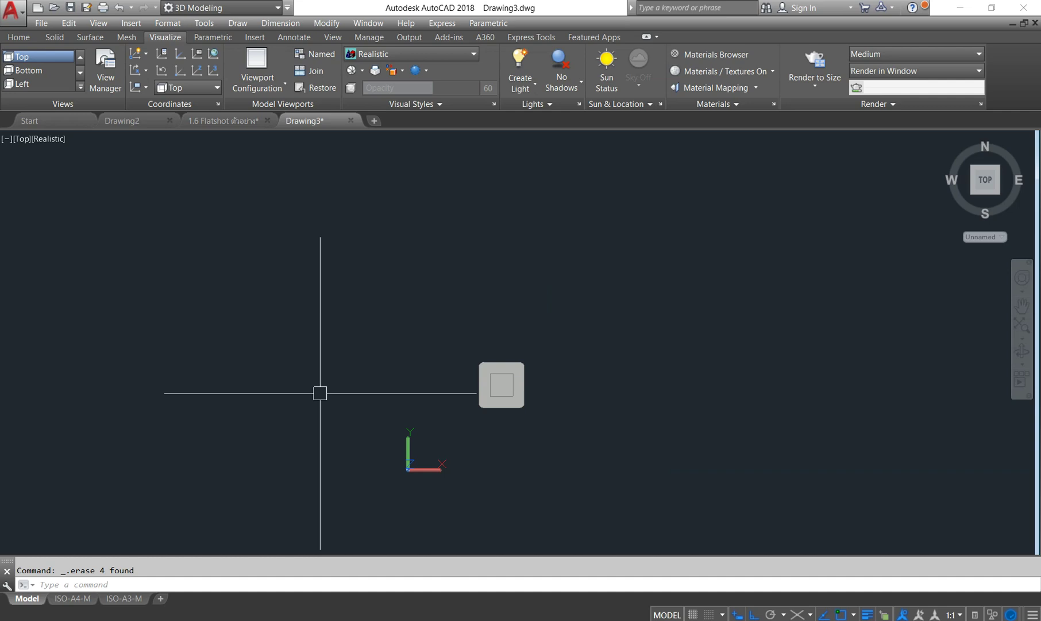
Zoom extents, switch the visual style from Realistic to 2D Wireframe, and pan the outline left
left_click(1021, 325)
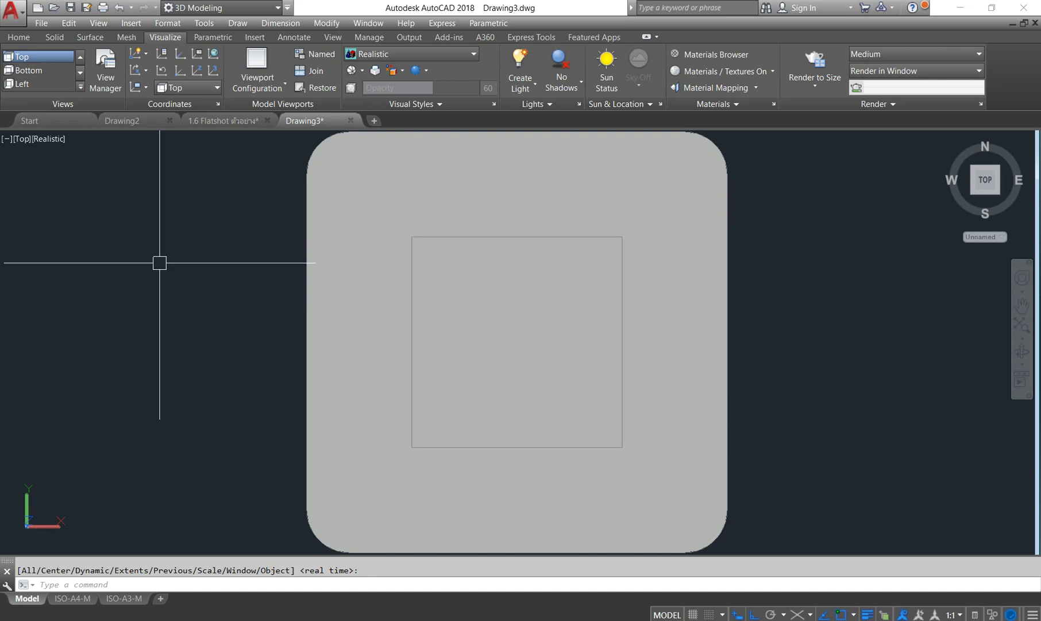
left_click(53, 144)
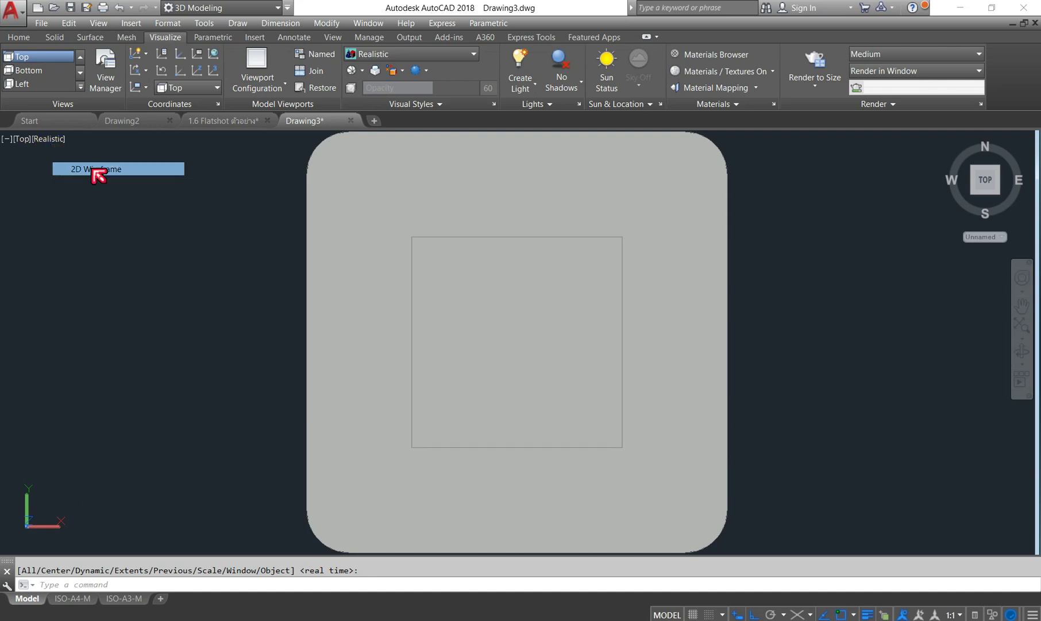
left_click(90, 168)
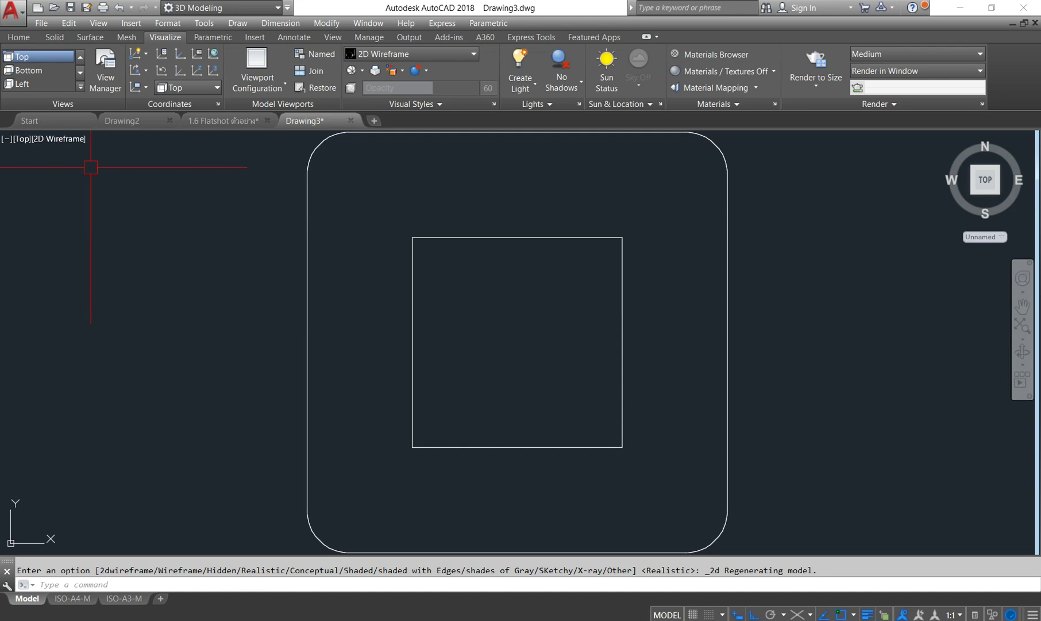
left_click(58, 138)
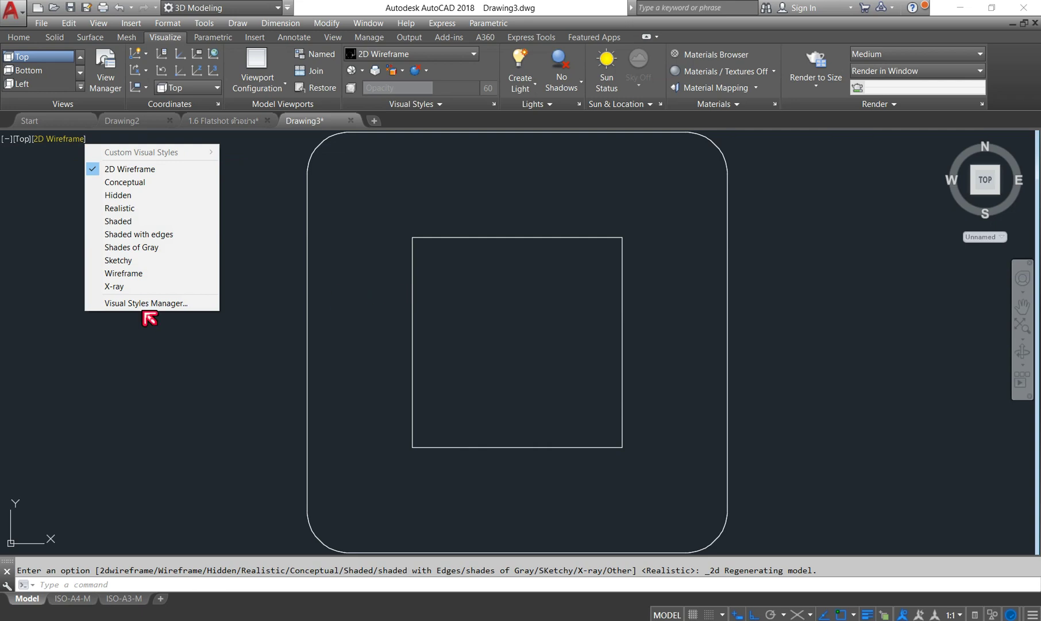
left_click(205, 391)
scroll(469, 326, "down", 3)
left_click(317, 348)
middle_click_drag(495, 340, 303, 352)
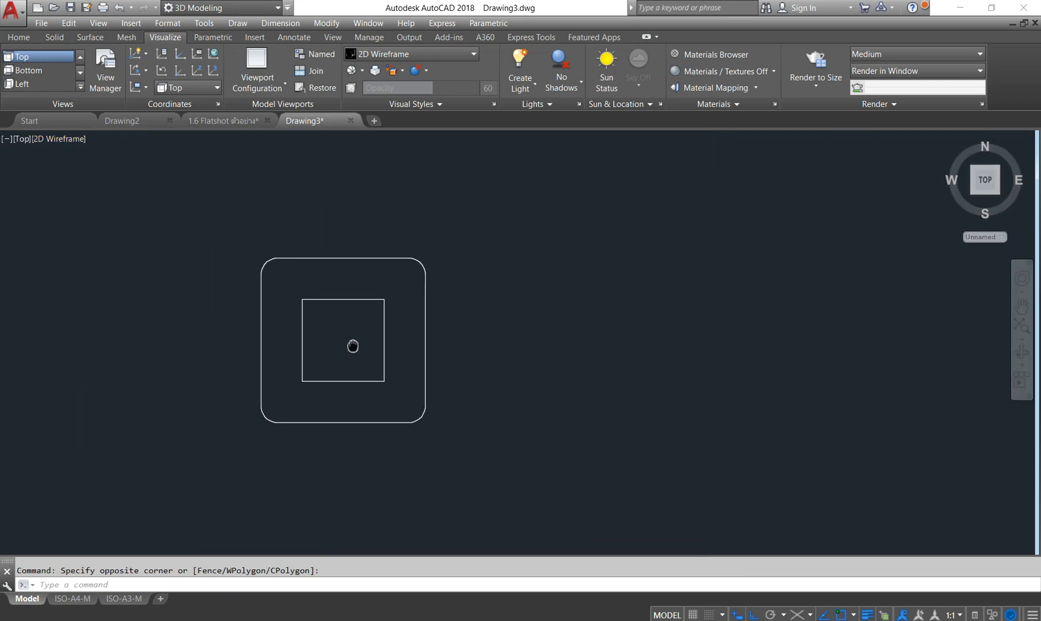
middle_click_drag(620, 407, 529, 393)
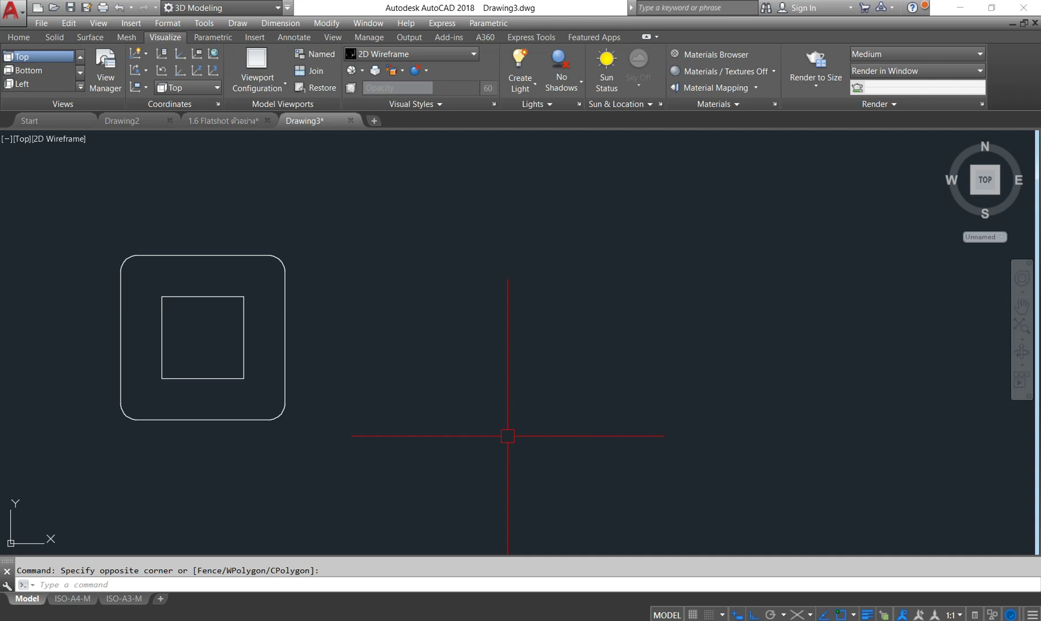
left_click(254, 38)
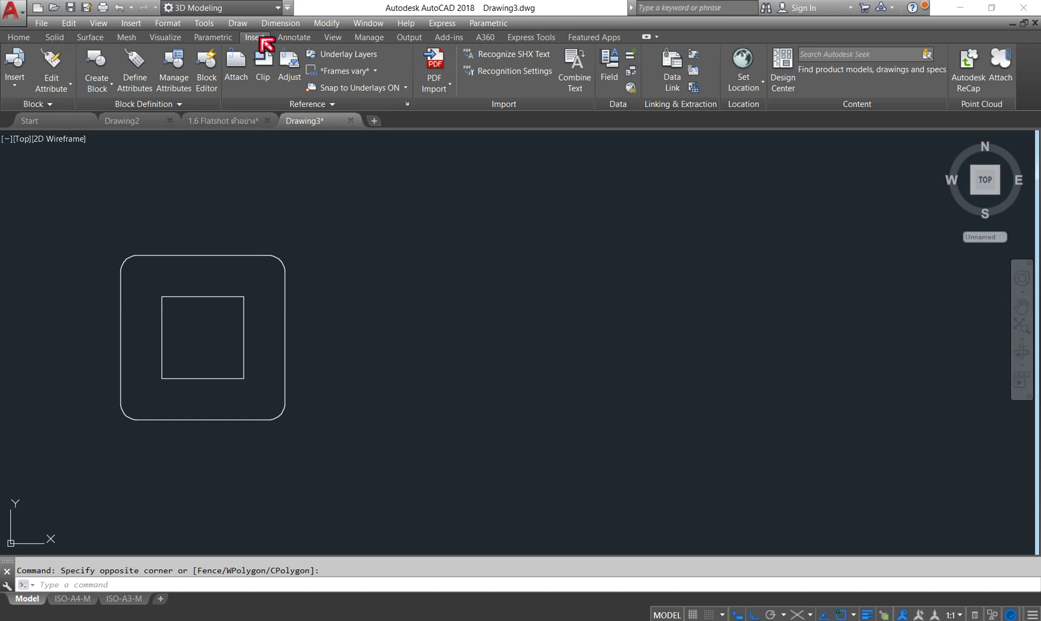
Insert the top-view block A$C07F93CF3 to the right of the model outline
left_click(19, 83)
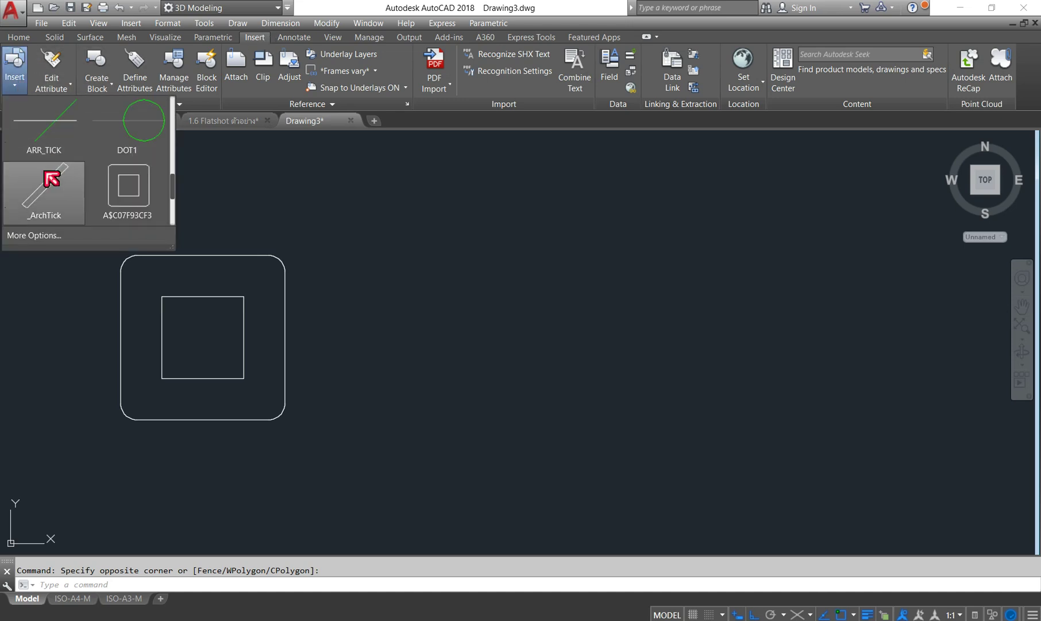
scroll(78, 169, "down", 1)
scroll(80, 190, "down", 1)
scroll(114, 175, "up", 1)
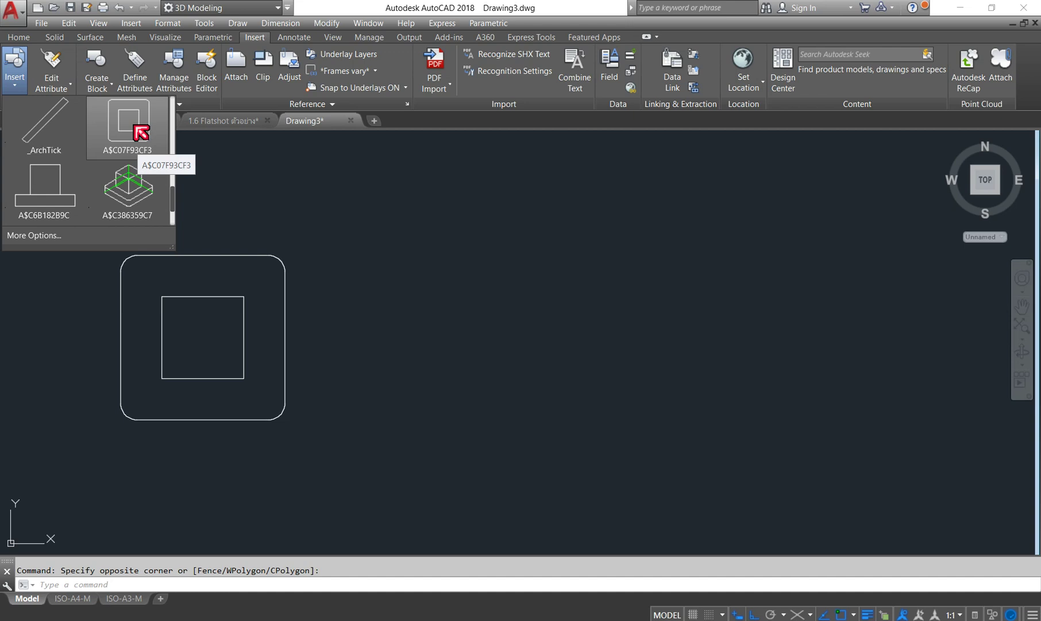
left_click(142, 132)
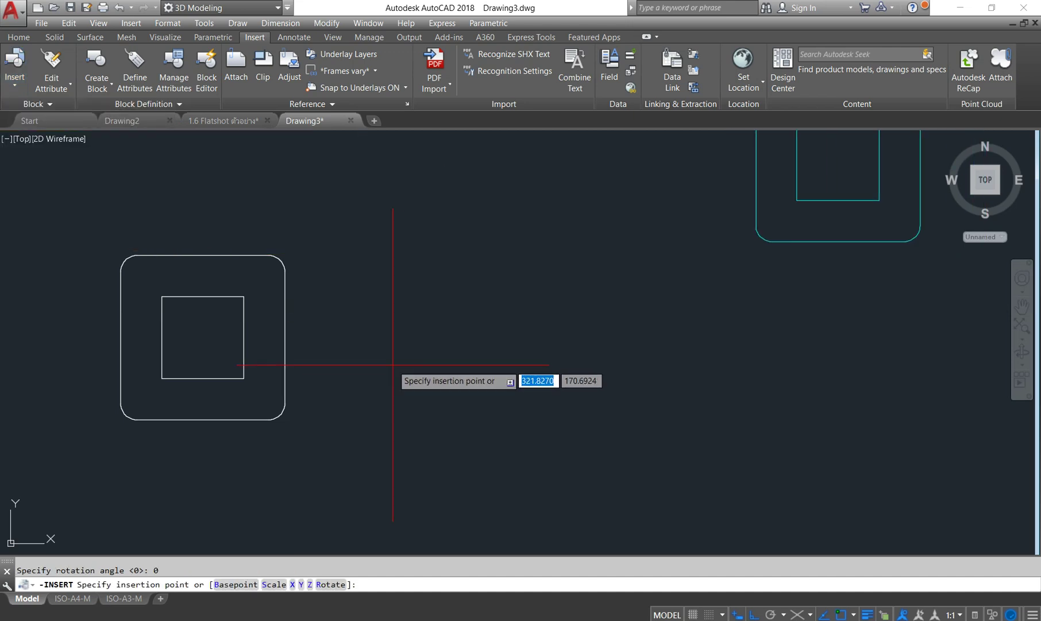
middle_click_drag(164, 512, 185, 467)
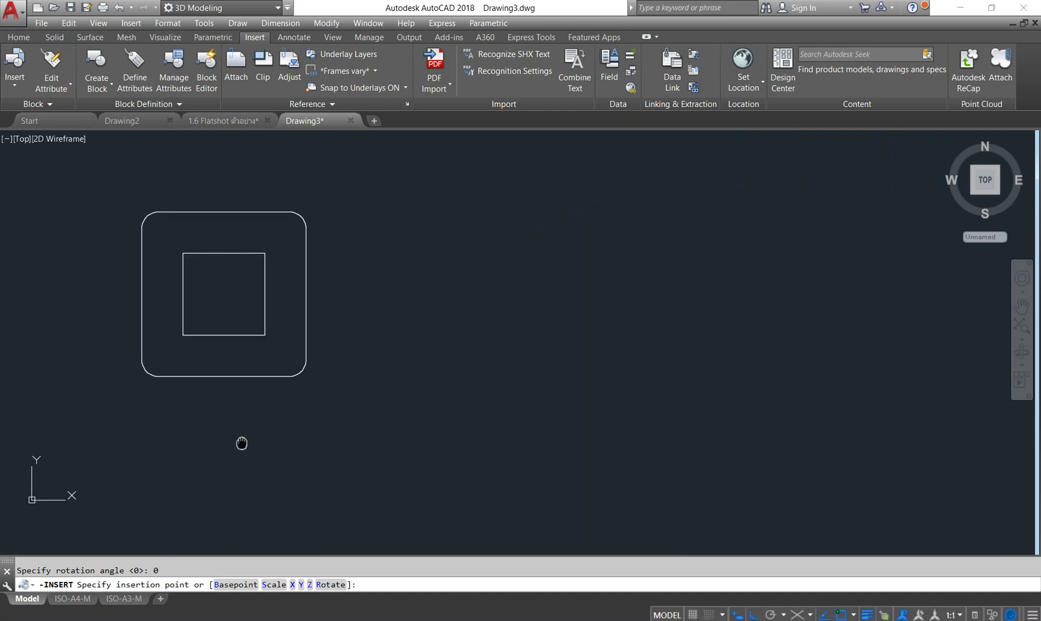
left_click(162, 493)
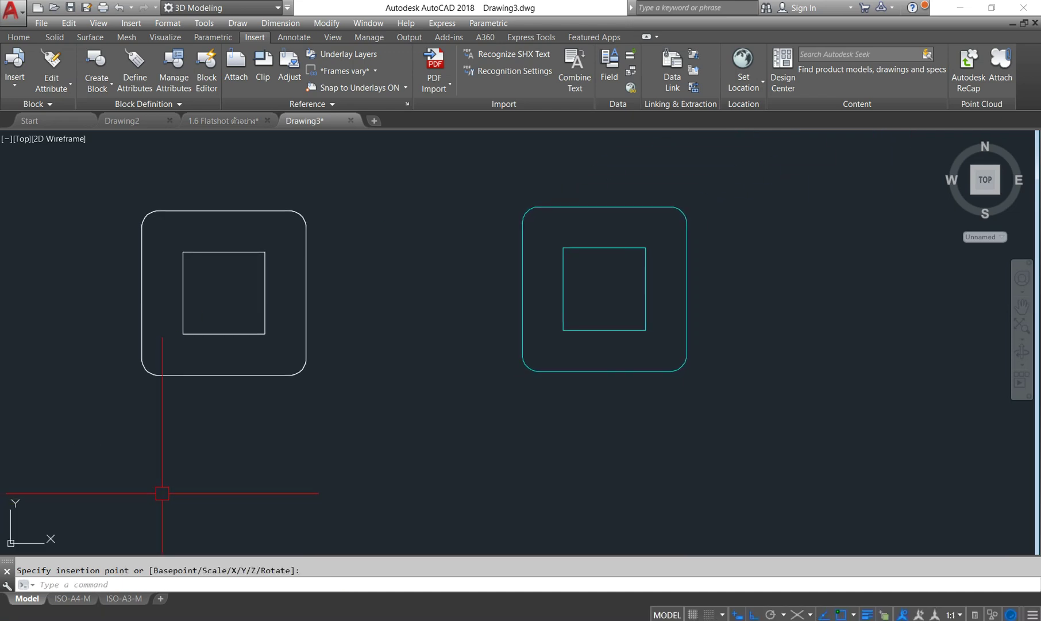
Insert the isometric block A$C386359C7 on the drawing
left_click(24, 85)
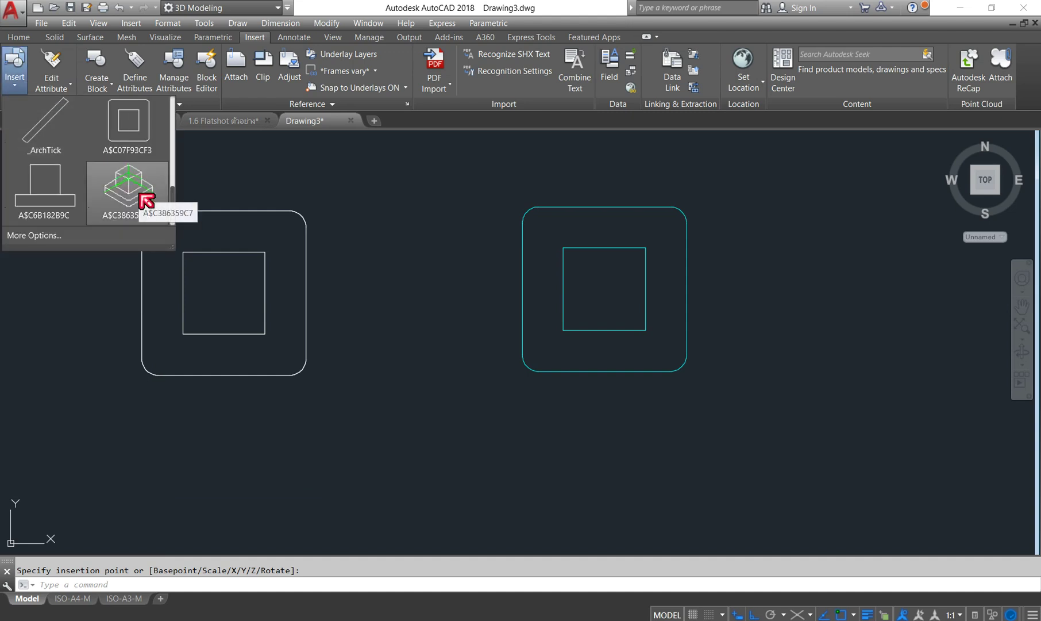
left_click(141, 195)
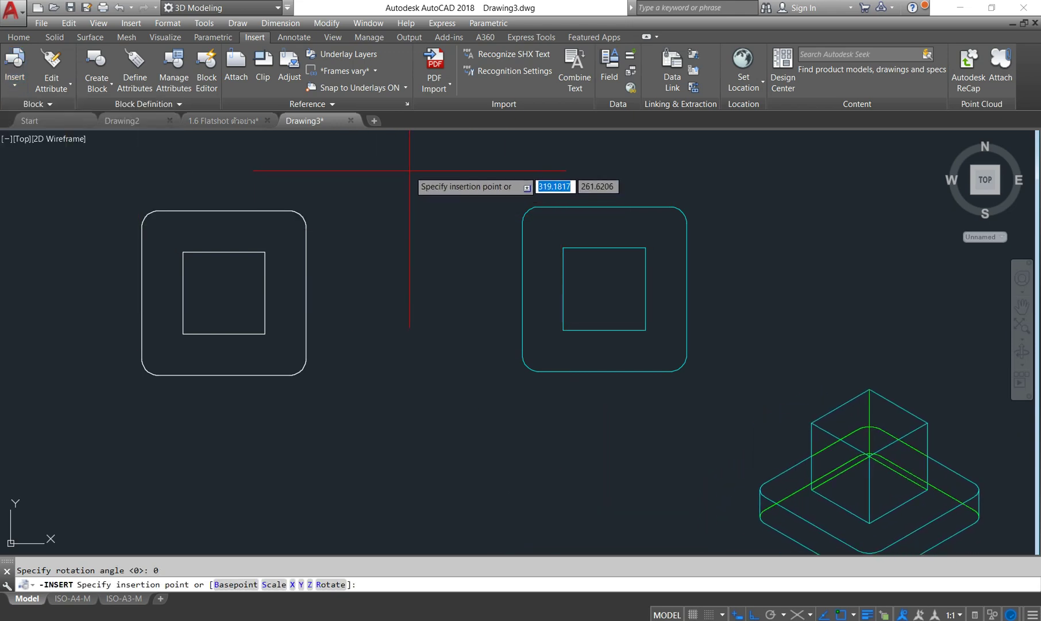
left_click(405, 135)
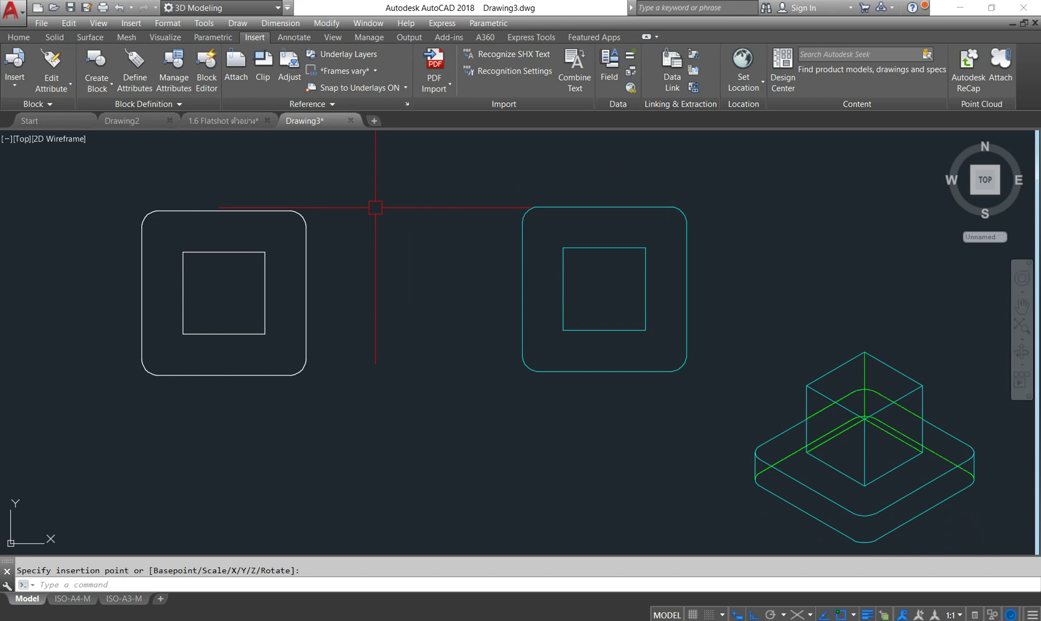
Insert the front-view block A$C6B182B9C below the top views
left_click(14, 84)
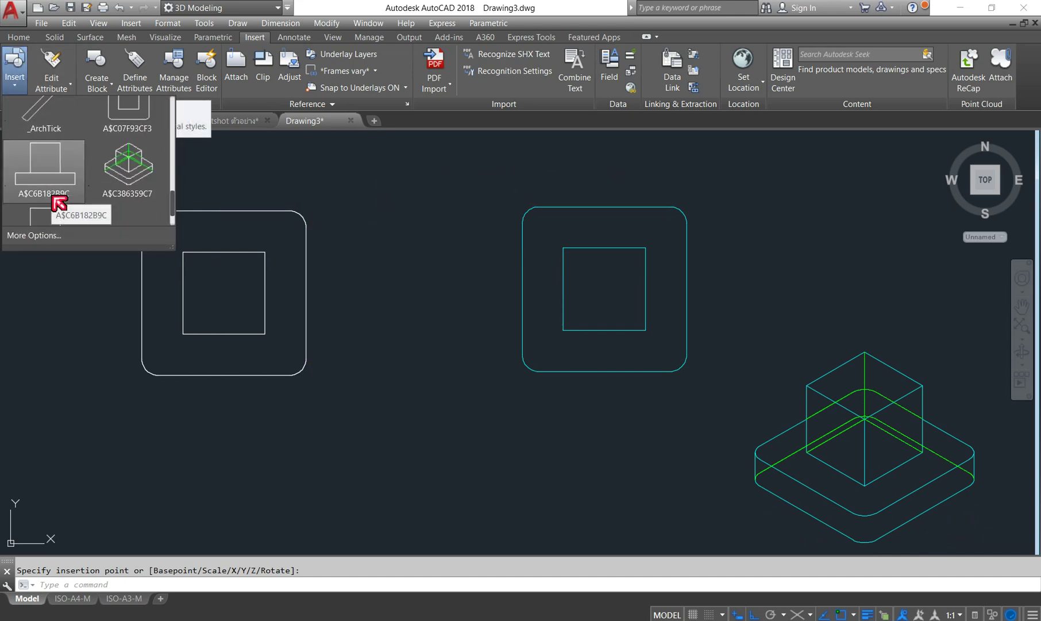
left_click(43, 165)
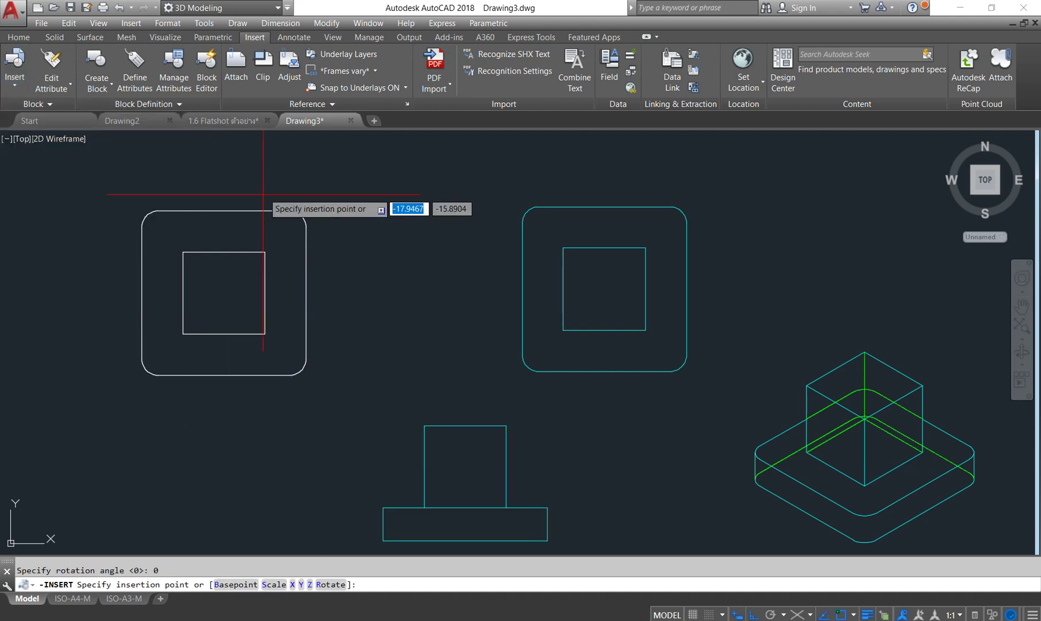
middle_click_drag(415, 349, 286, 195)
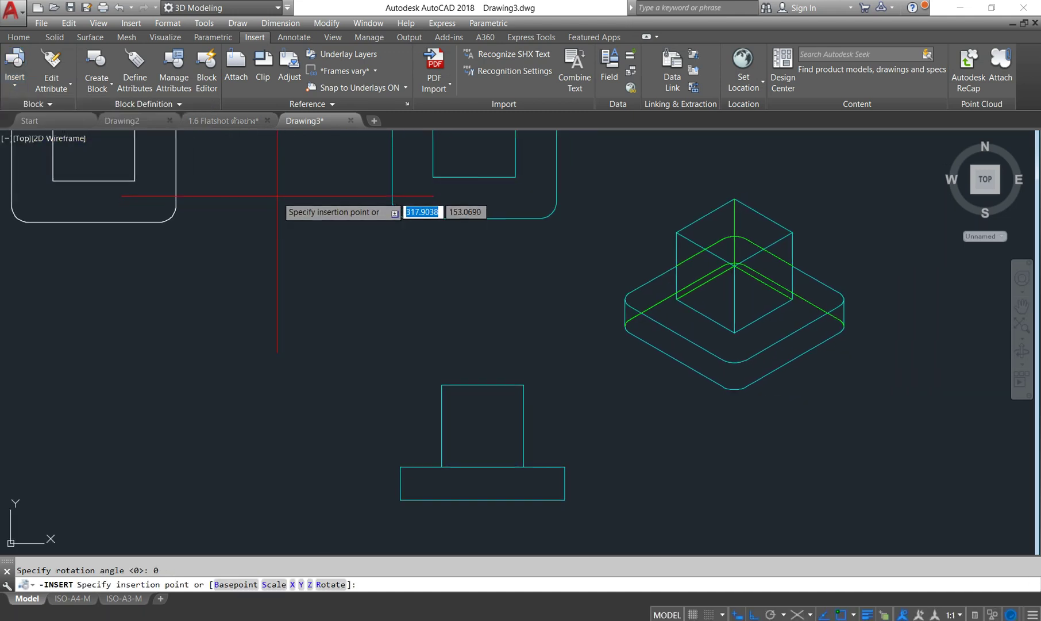
left_click(278, 196)
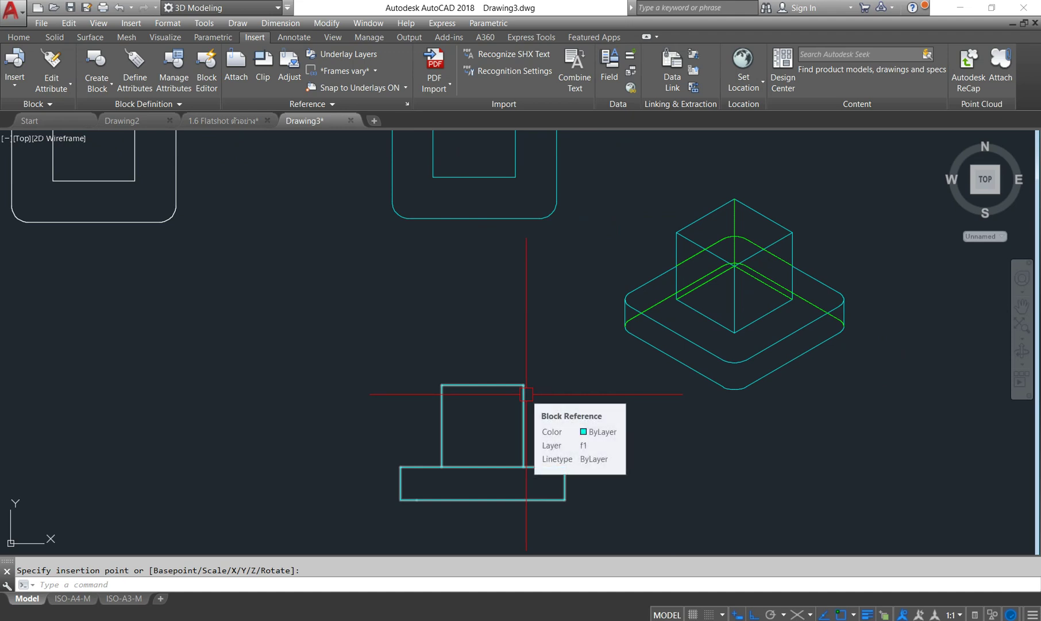
scroll(522, 427, "down", 2)
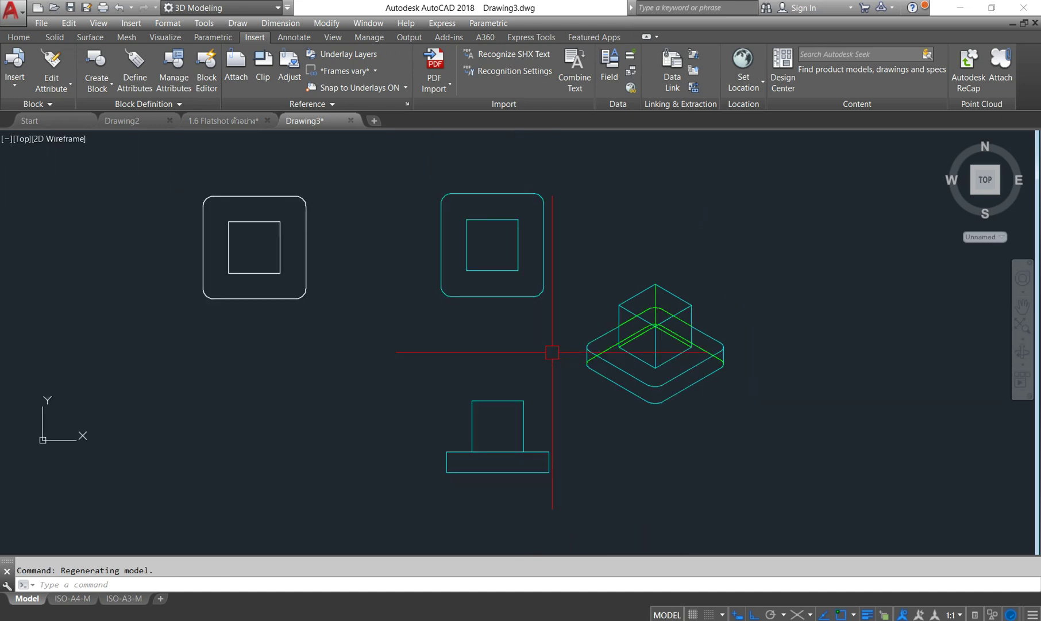
scroll(681, 336, "up", 5)
scroll(632, 356, "up", 2)
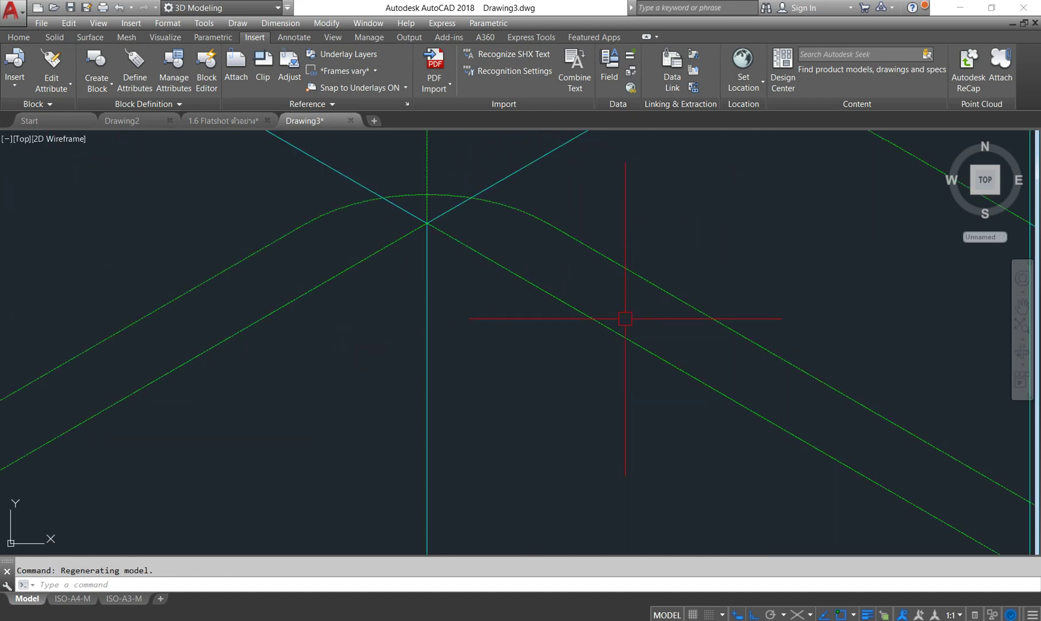
Zoom and pan around Drawing3 to inspect the flattened top, front and isometric views
scroll(629, 319, "down", 4)
scroll(667, 315, "down", 1)
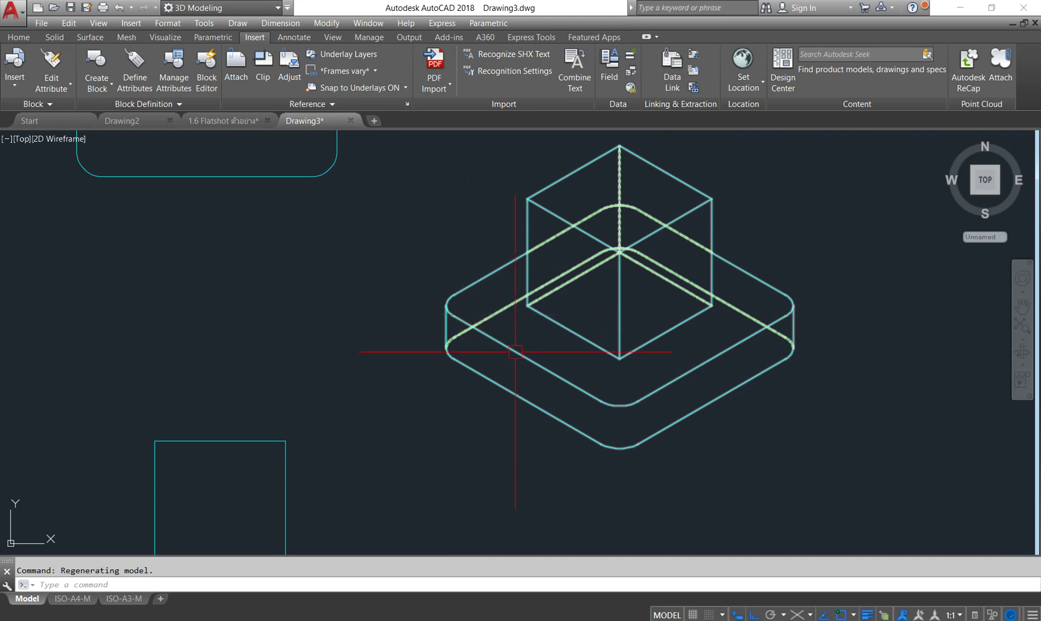
middle_click_drag(631, 382, 614, 394)
scroll(534, 282, "up", 5)
scroll(558, 342, "up", 5)
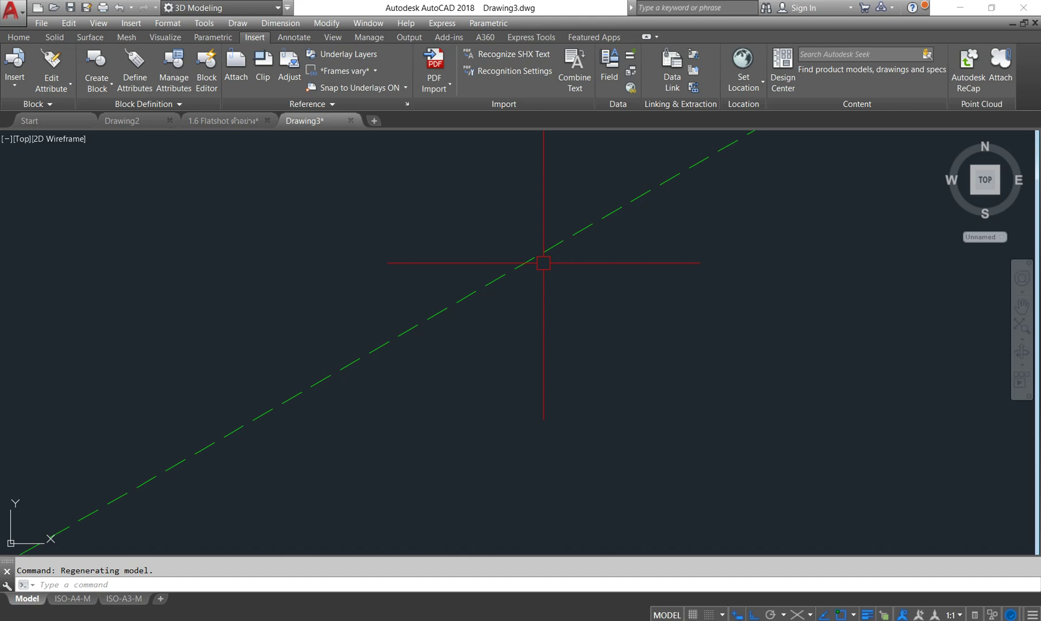
scroll(580, 302, "down", 3)
scroll(599, 356, "down", 5)
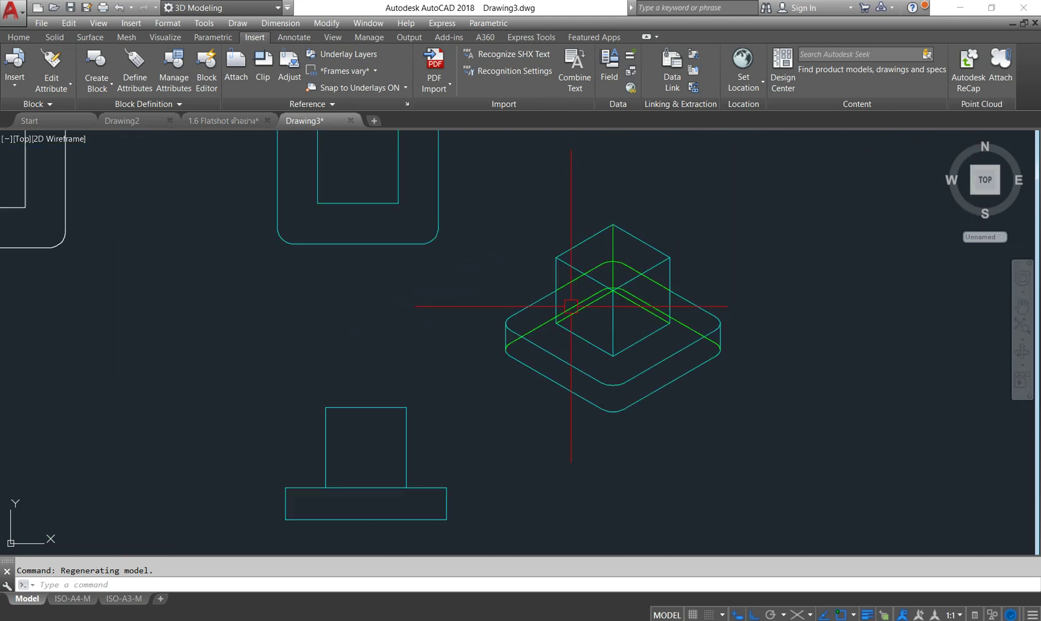
scroll(599, 356, "down", 3)
scroll(615, 351, "down", 1)
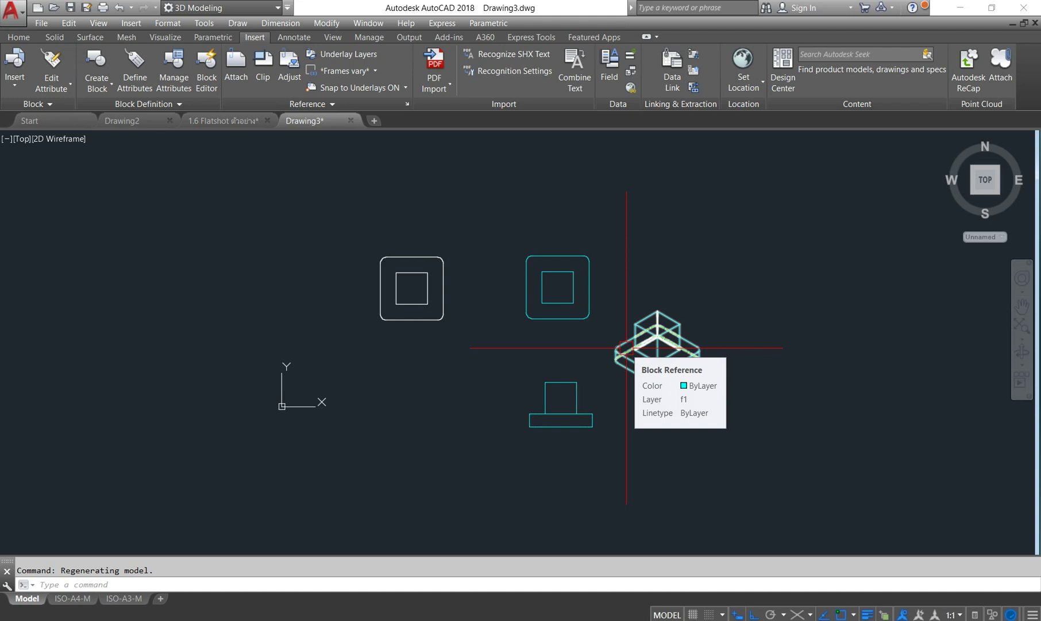
scroll(425, 286, "up", 3)
scroll(425, 286, "up", 2)
scroll(426, 286, "up", 1)
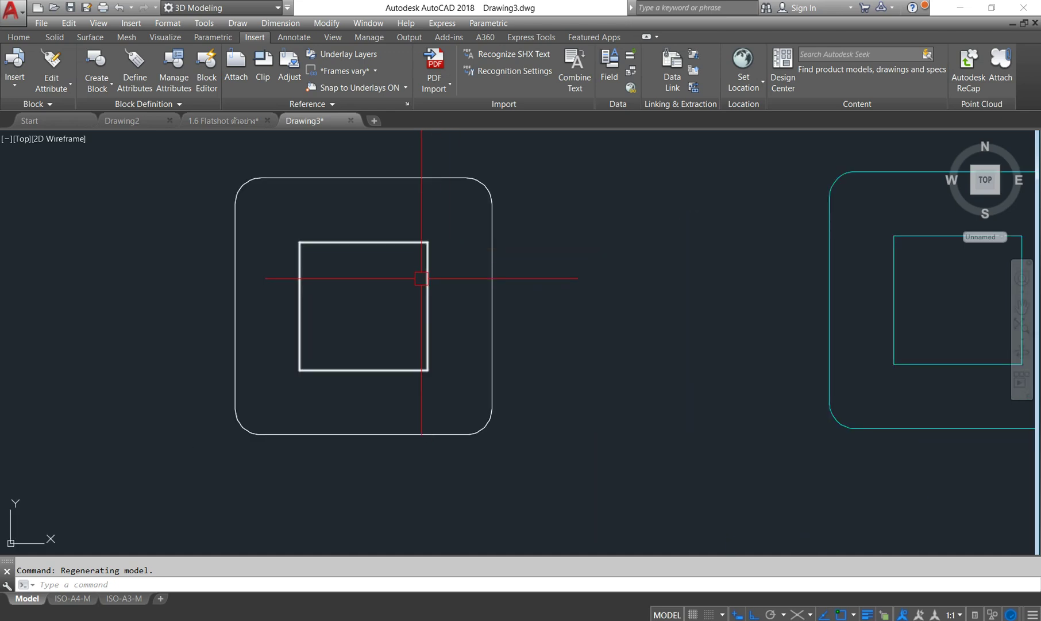
scroll(430, 221, "down", 4)
Pan to recenter all flattened views, then return to the 1.6 Flatshot drawing
mouse_move(555, 324)
middle_mouse_down()
mouse_move(447, 230)
mouse_move(427, 193)
middle_mouse_up()
middle_click_drag(509, 378, 502, 434)
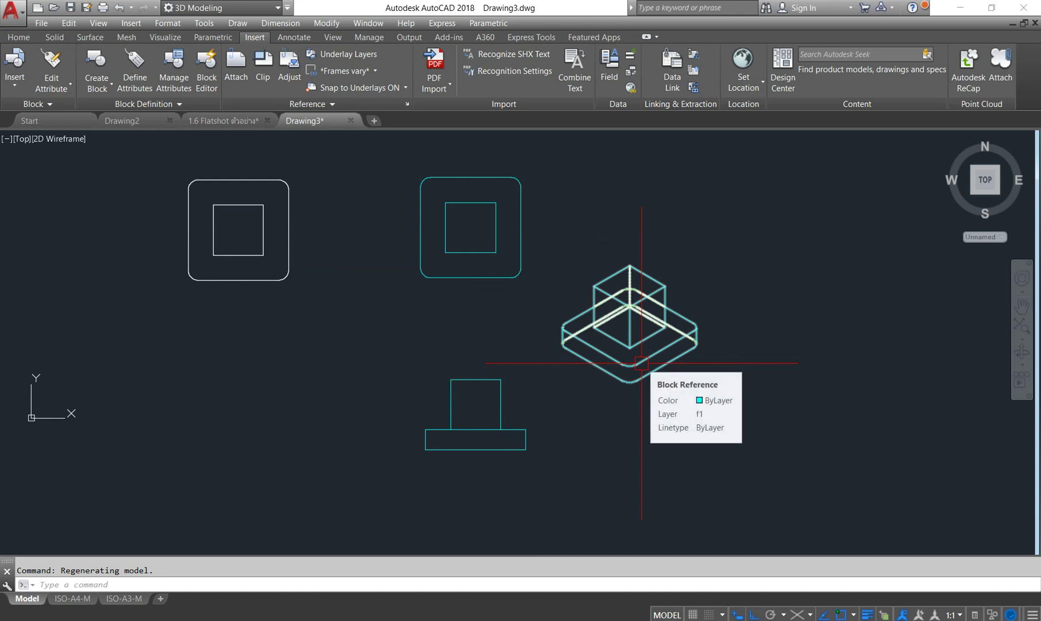
middle_click_drag(250, 202, 271, 230)
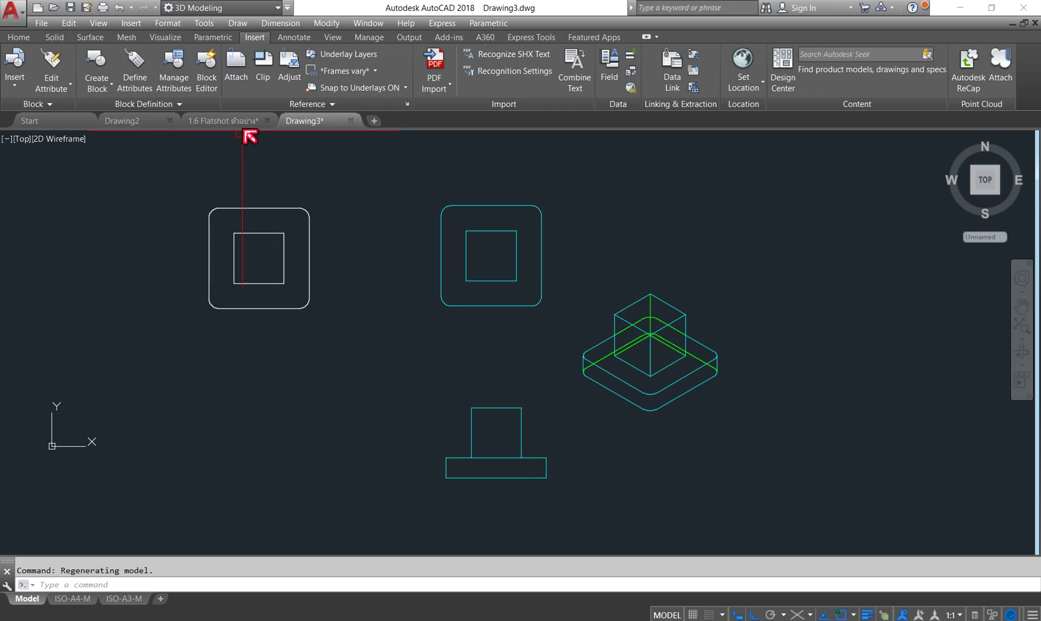
left_click(222, 120)
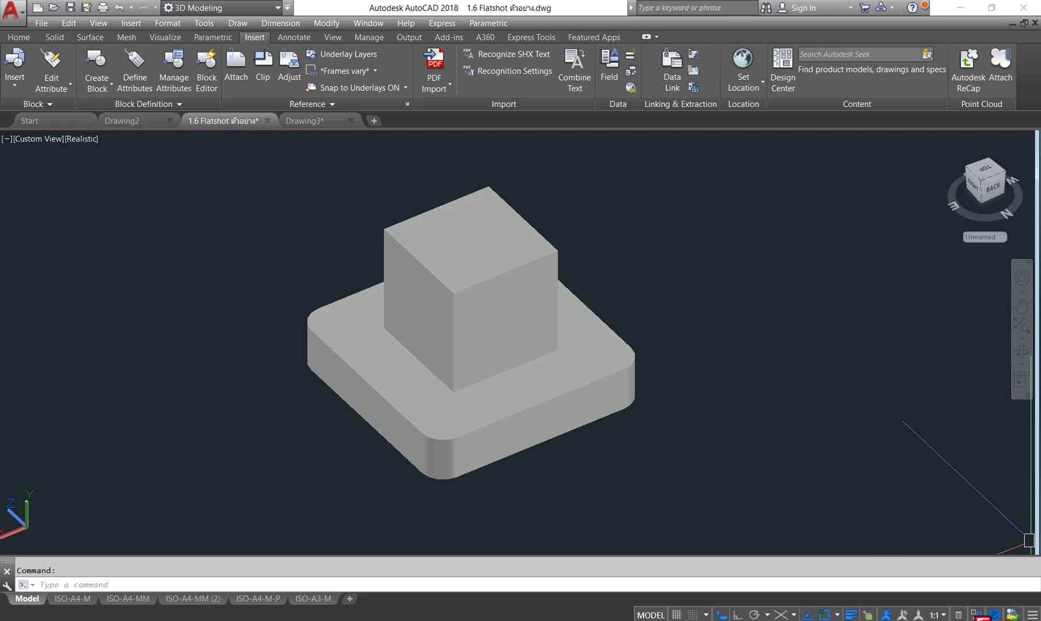
End object isolation so the hidden dimensions reappear, and switch to the Top view
left_click(995, 614)
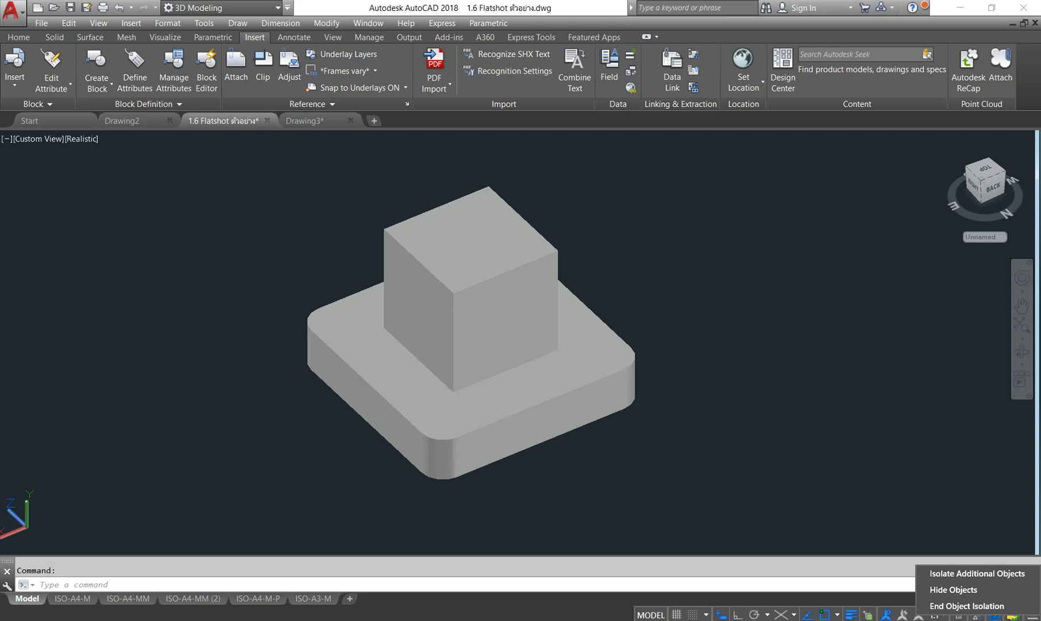
left_click(967, 605)
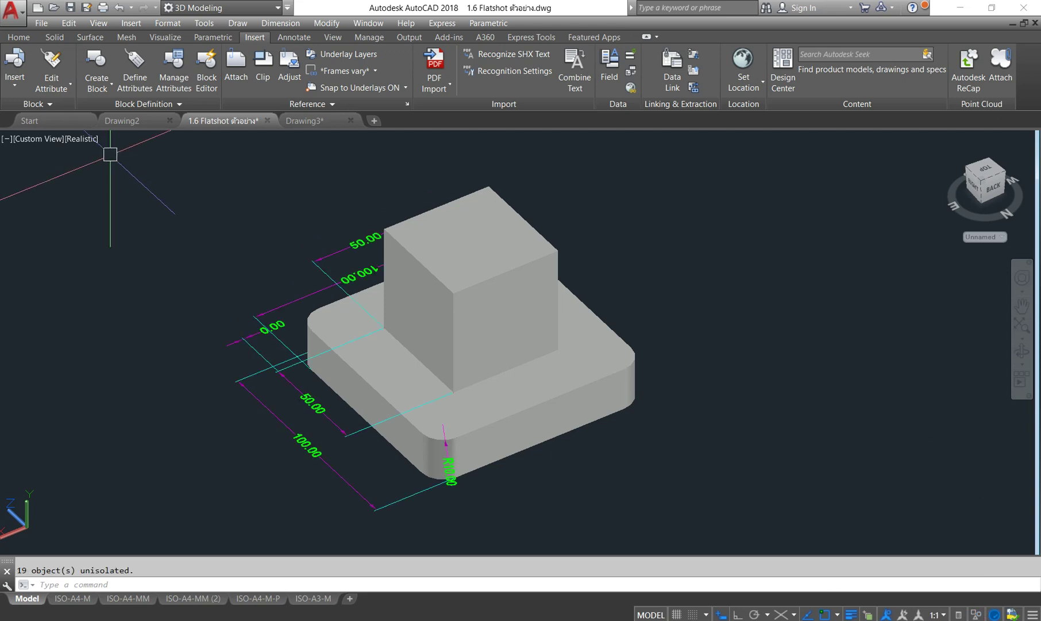
left_click(35, 144)
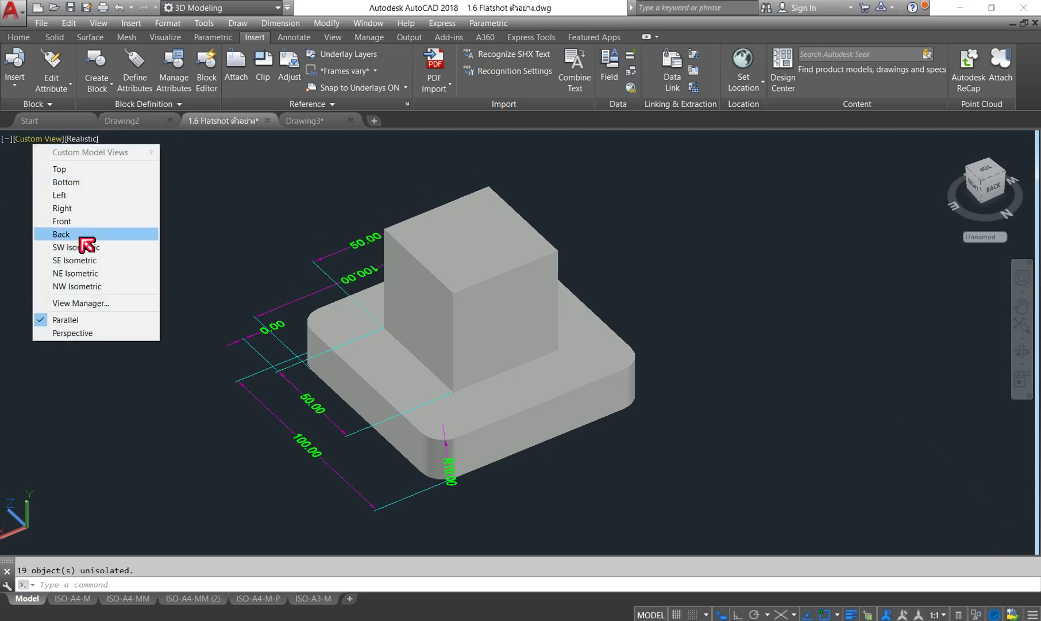
left_click(77, 169)
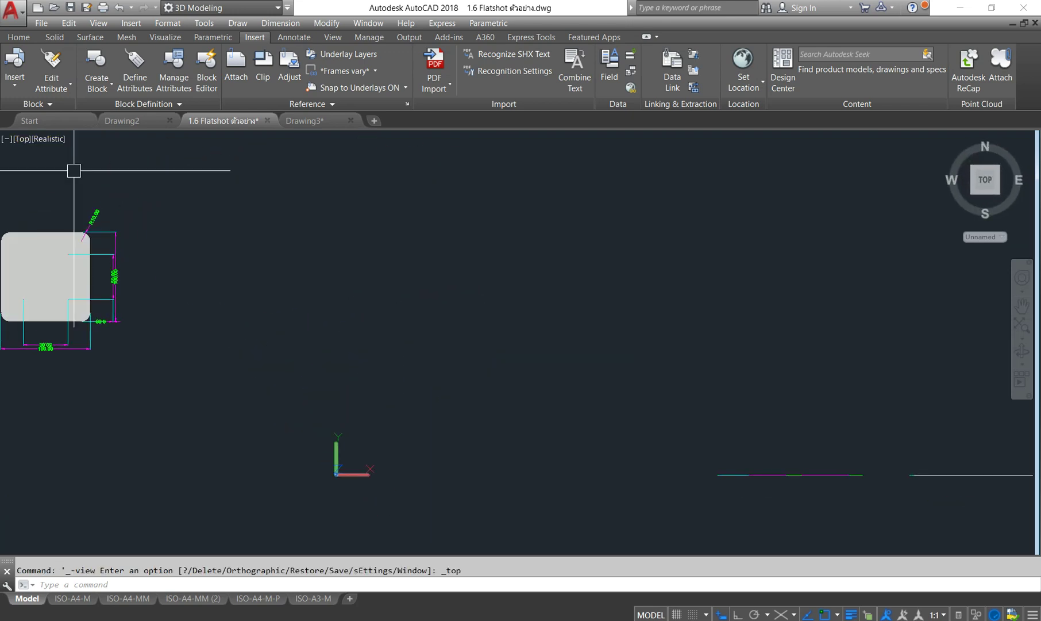
left_click(79, 601)
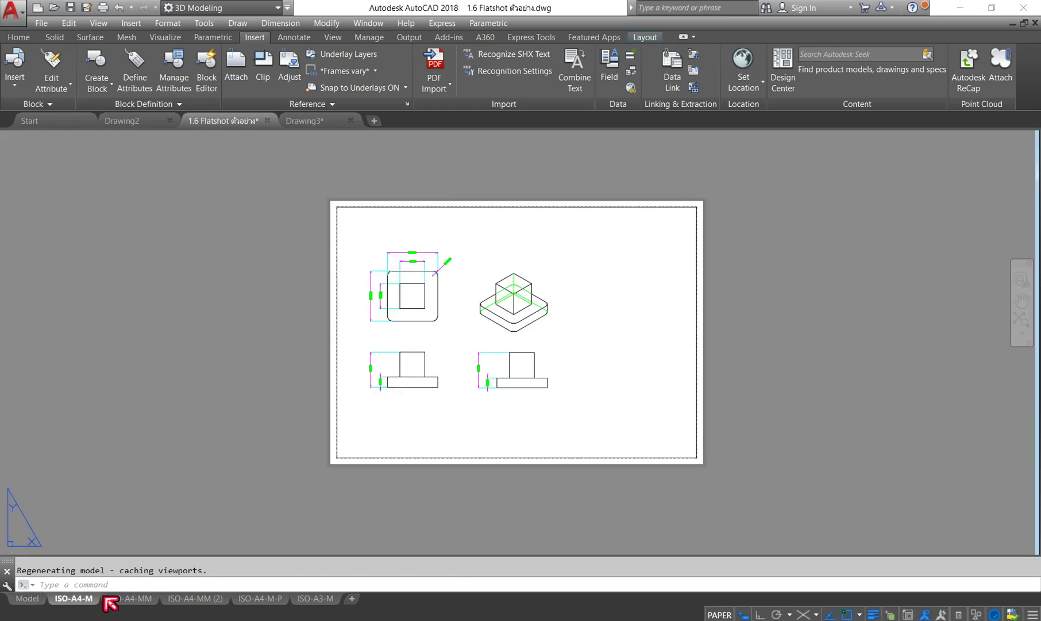
left_click(138, 600)
left_click(194, 599)
left_click(259, 599)
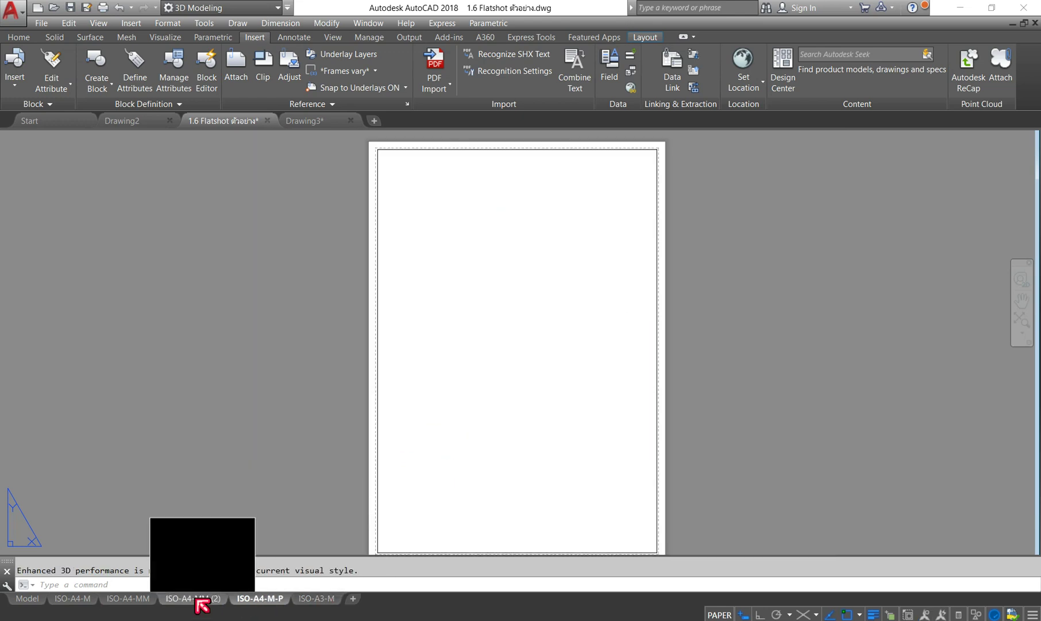
left_click(196, 599)
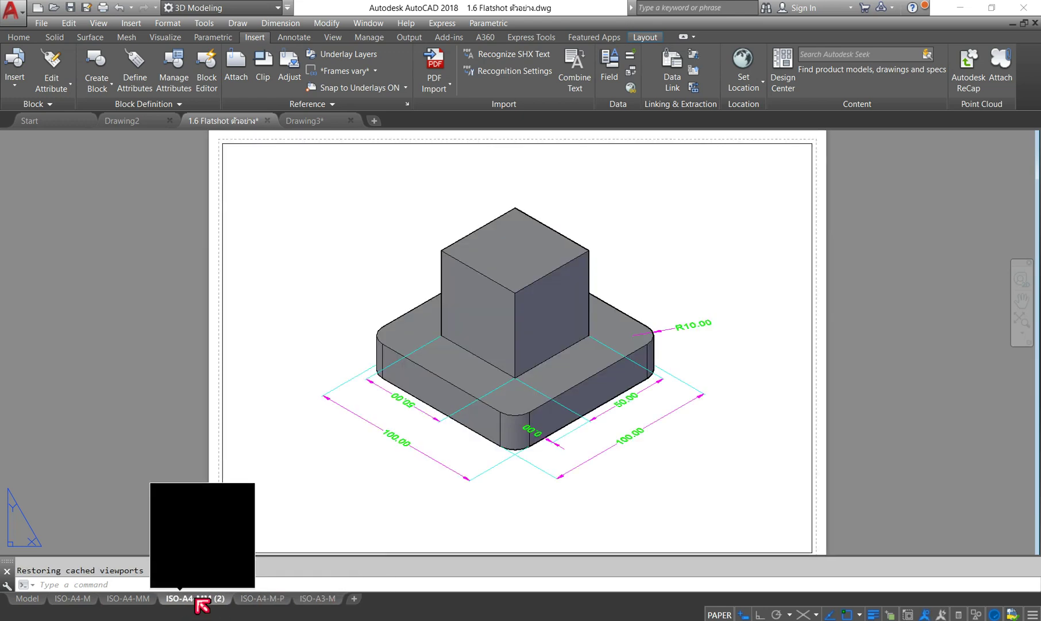
left_click(124, 601)
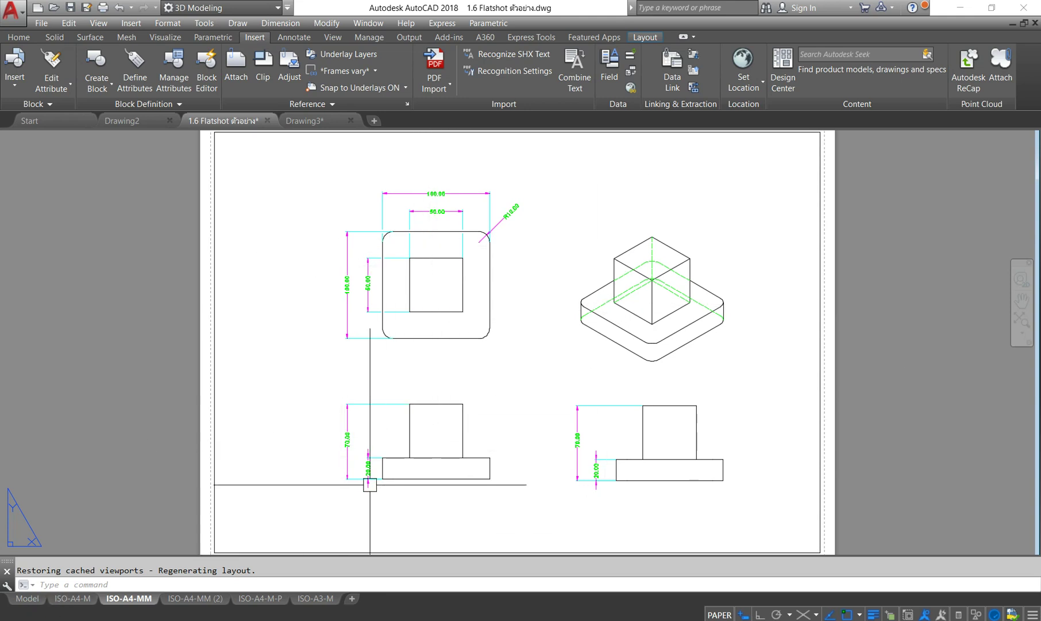
left_click(212, 601)
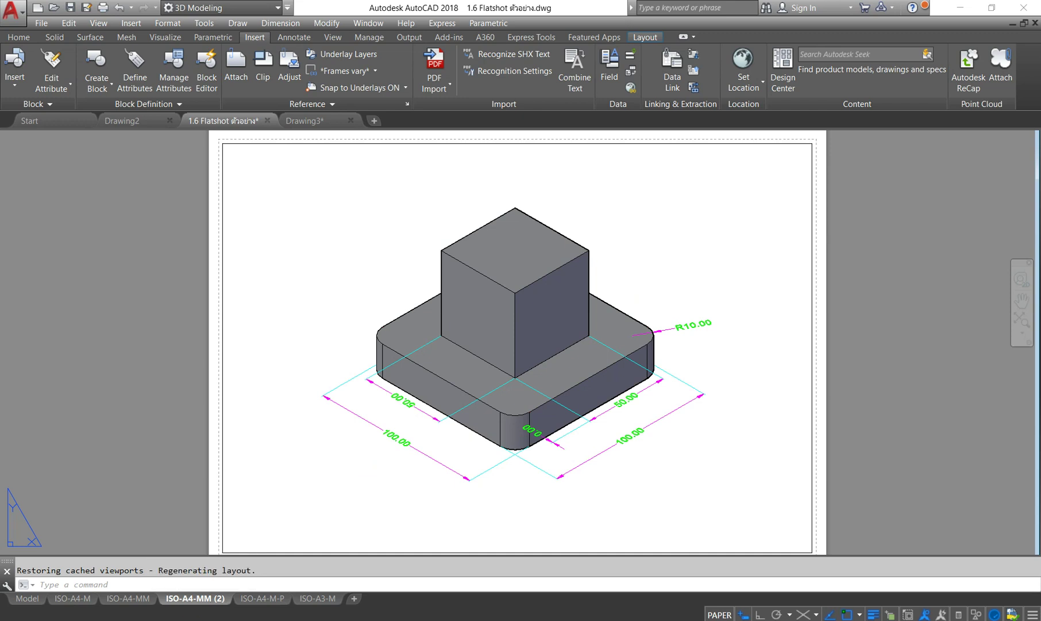
left_click(31, 599)
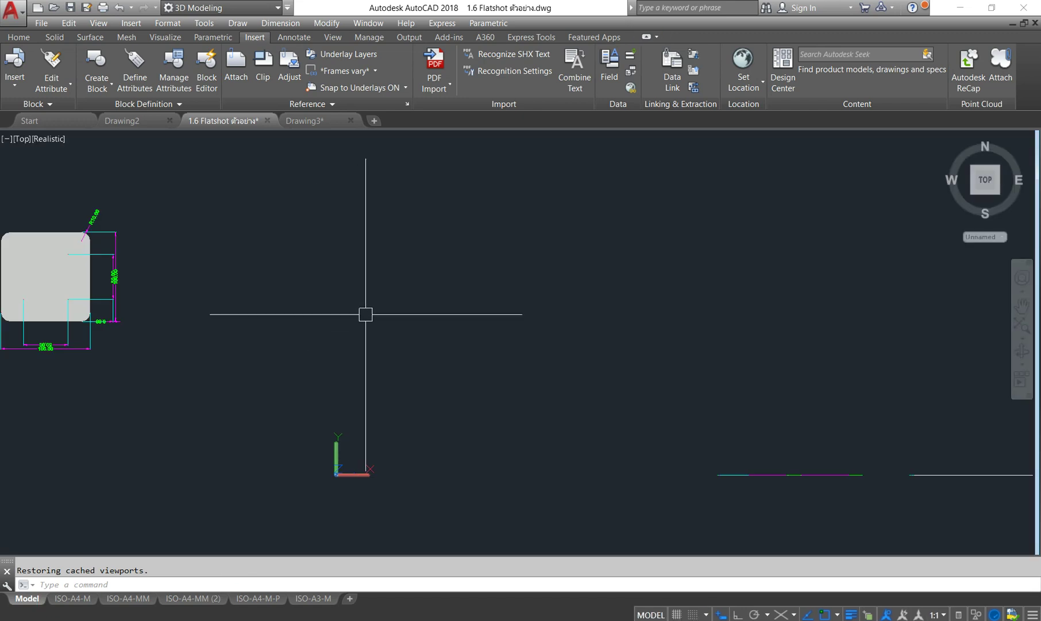
Close Drawing3 and 1.6 Flatshot, discarding unsaved changes in both
scroll(365, 311, "down", 4)
scroll(265, 307, "up", 2)
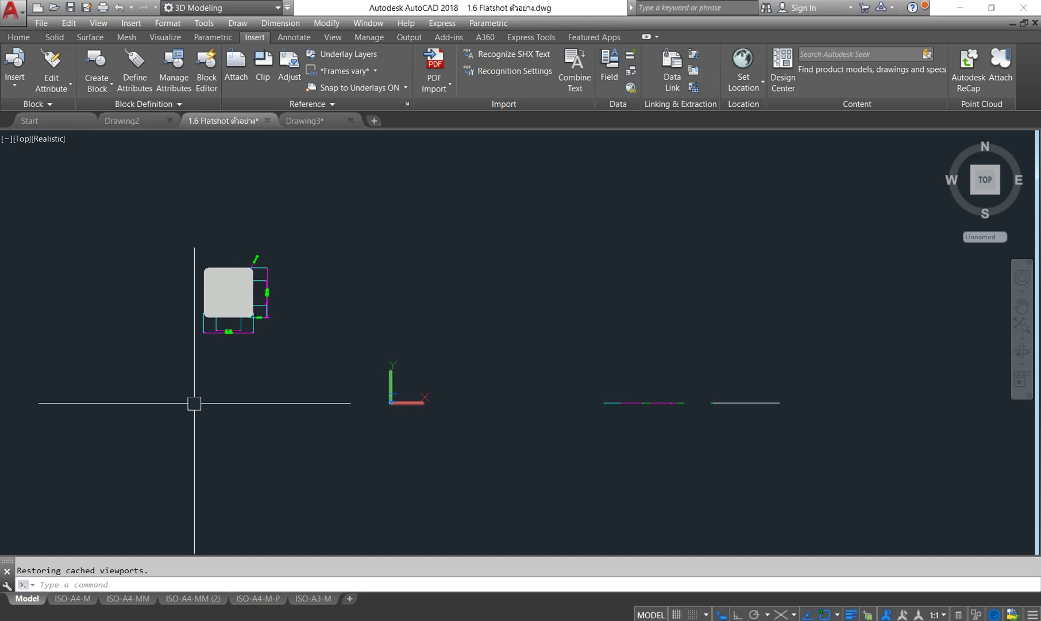
left_click(351, 120)
left_click(541, 355)
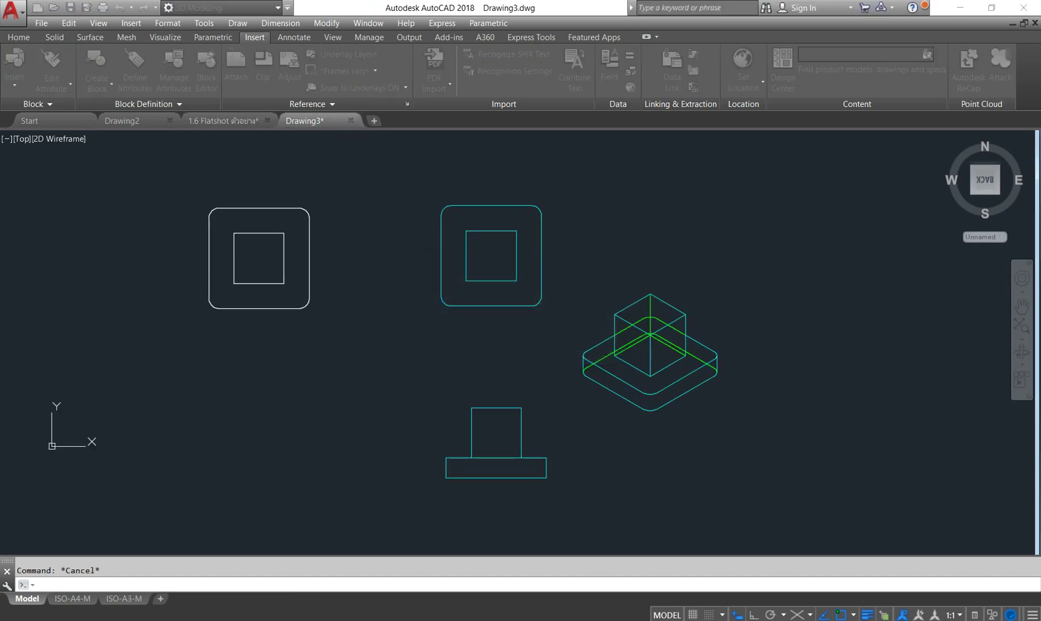
left_click(267, 120)
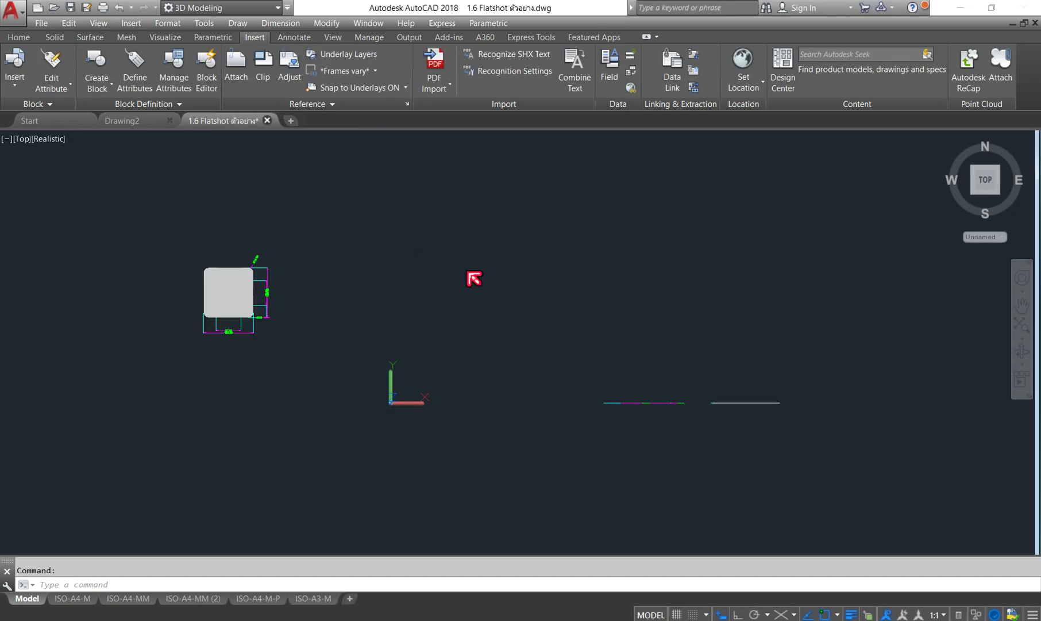
left_click(569, 351)
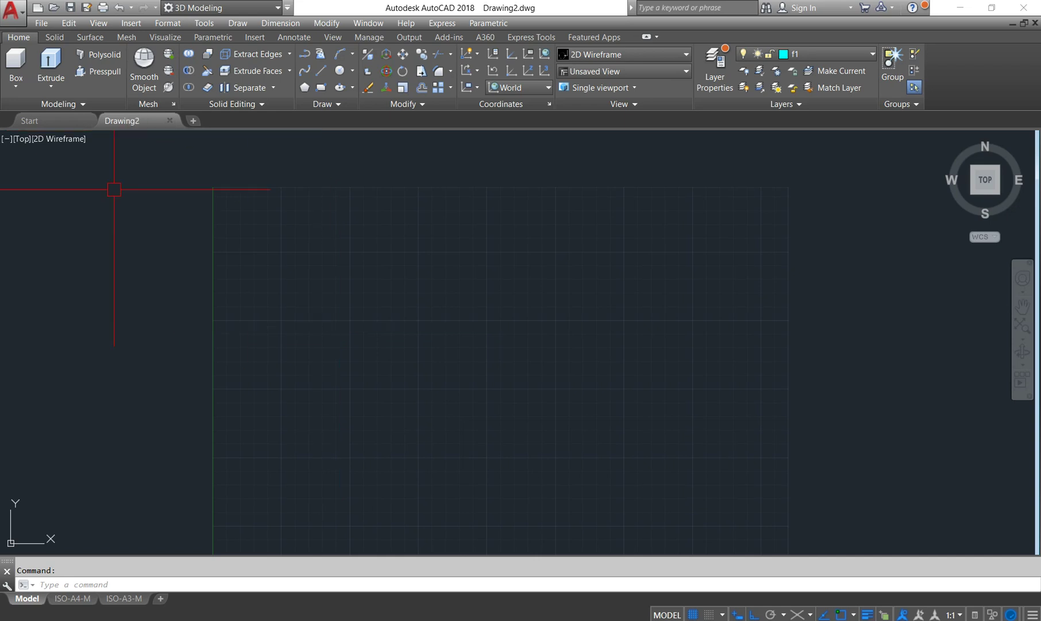
left_click(57, 7)
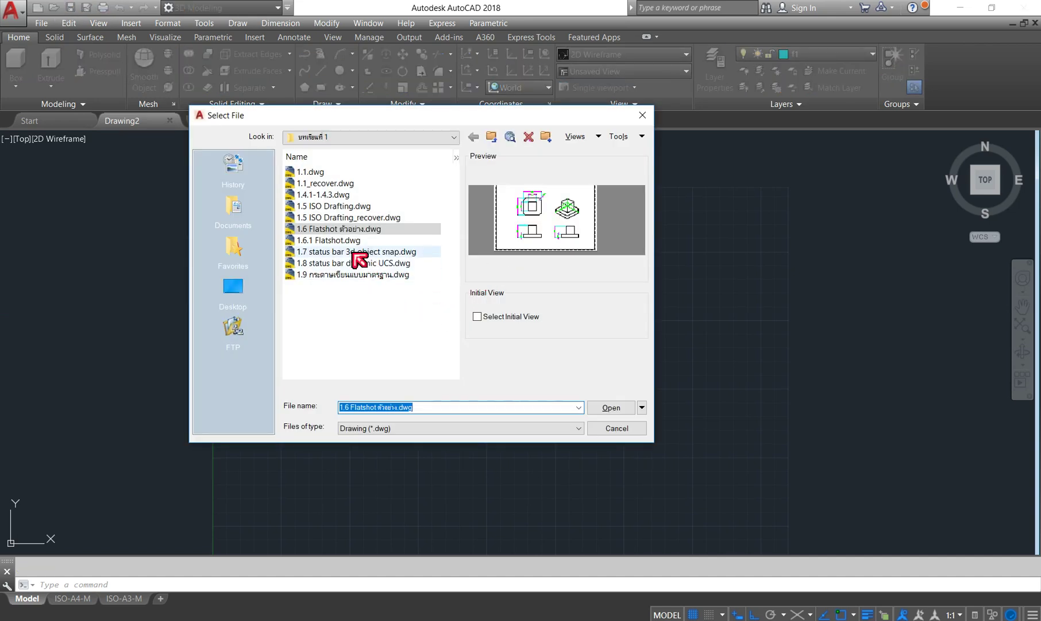
left_click(353, 241)
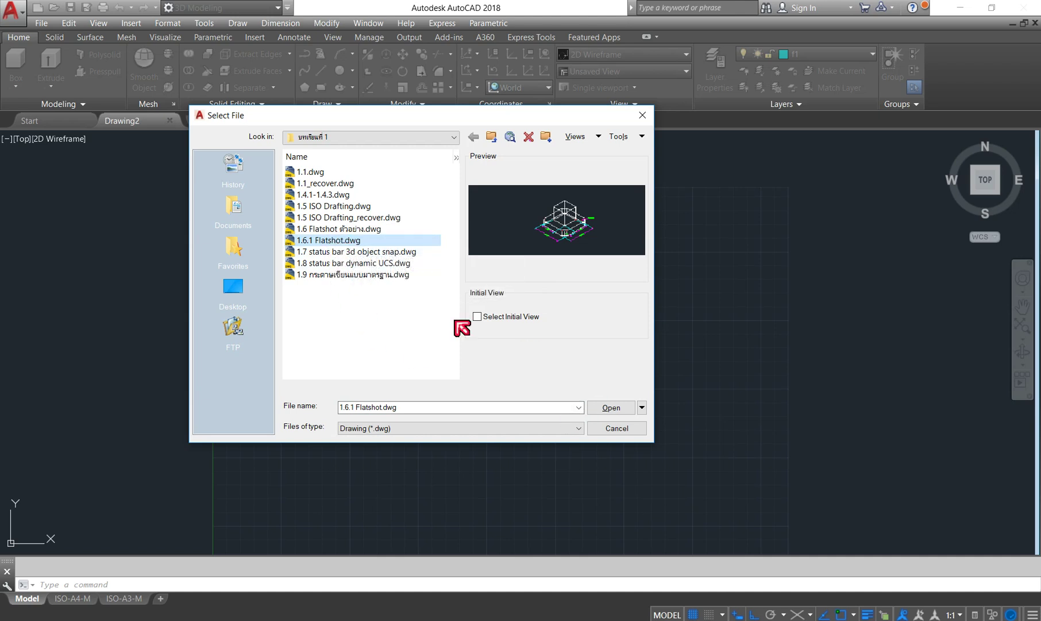
left_click(608, 408)
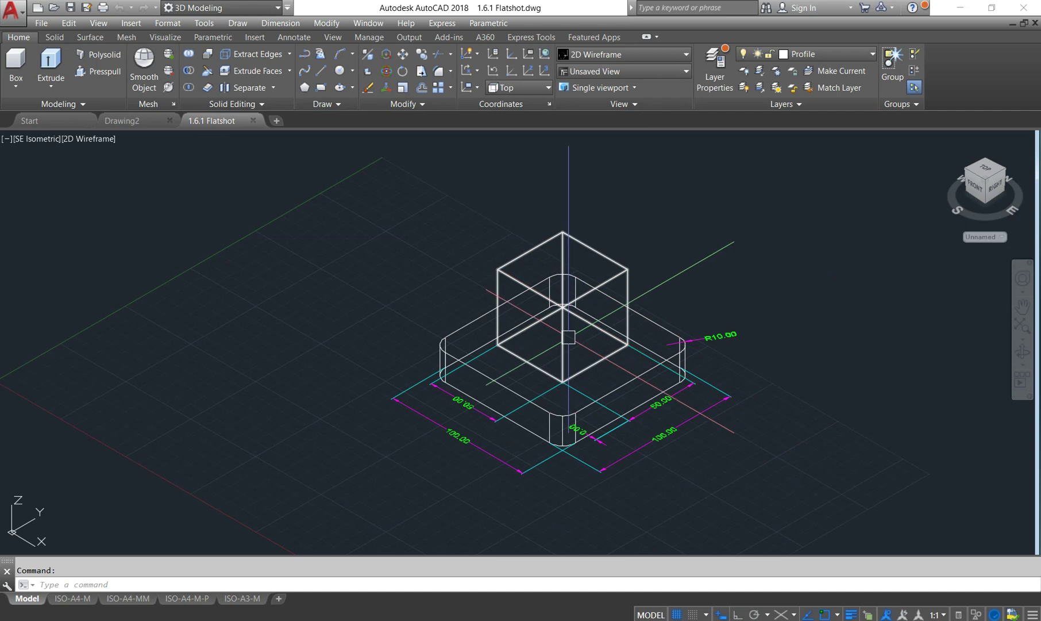
middle_click_drag(574, 343, 465, 285)
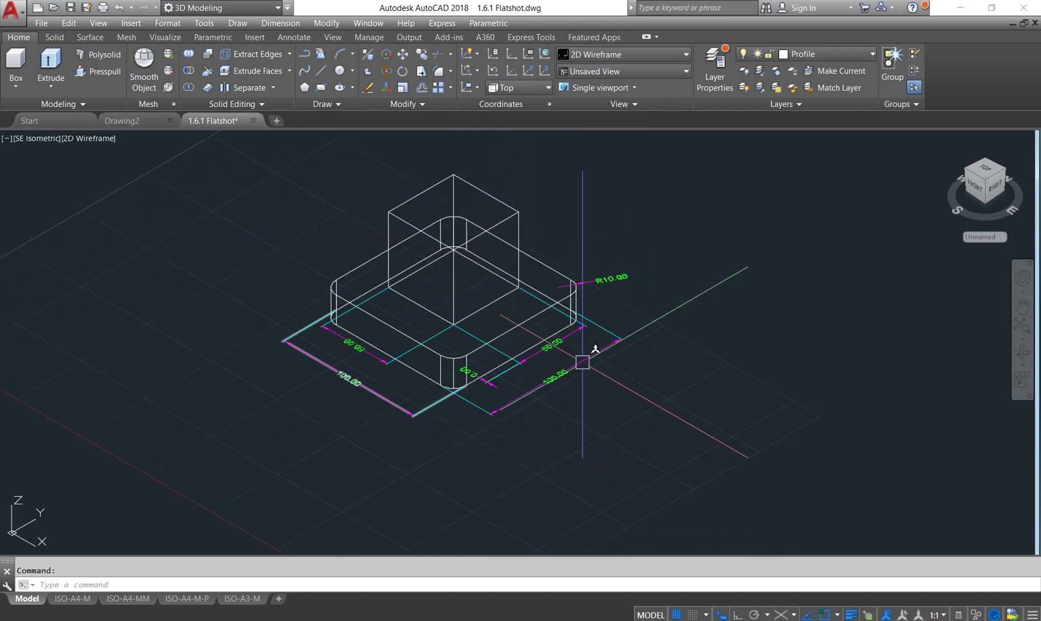
left_click(112, 144)
left_click(151, 208)
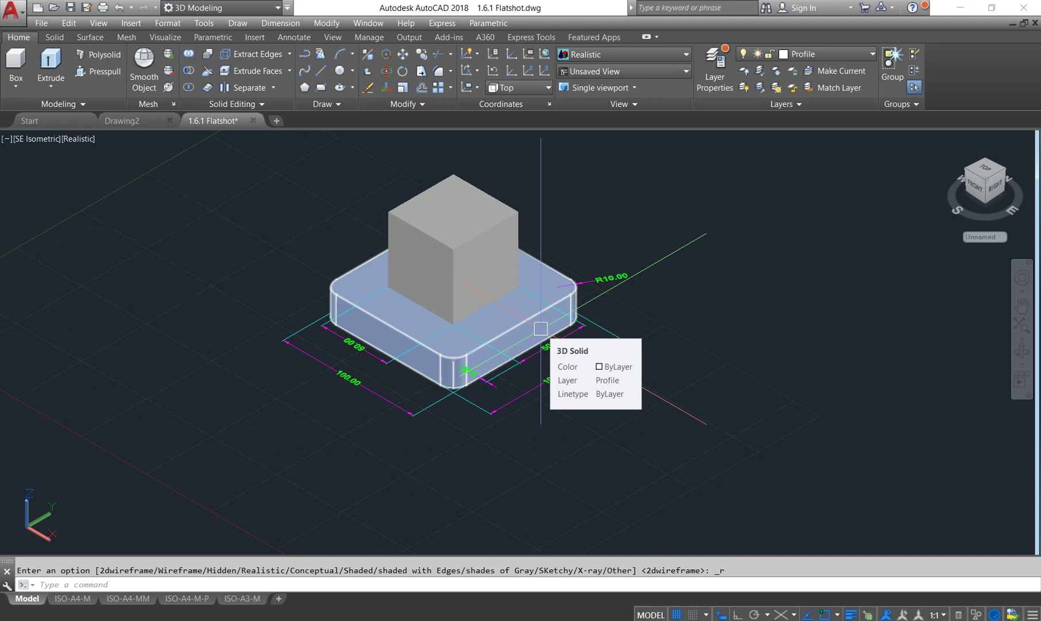
left_click(253, 121)
left_click(558, 350)
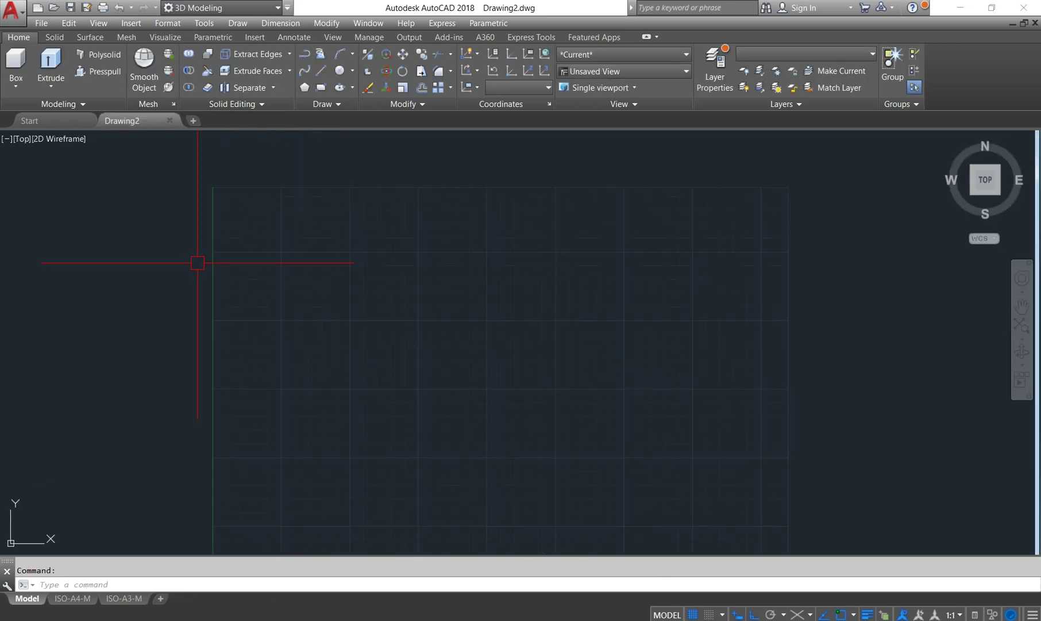
Open '1.7 status bar 3d object snap.dwg' and pan its 3D objects to the left
left_click(54, 7)
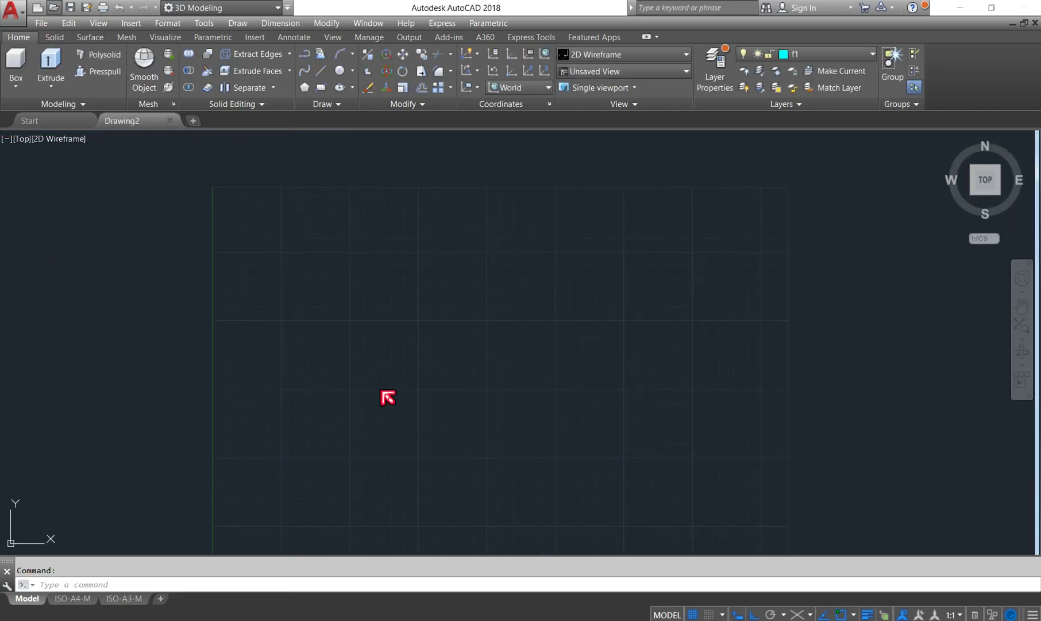
left_click(351, 254)
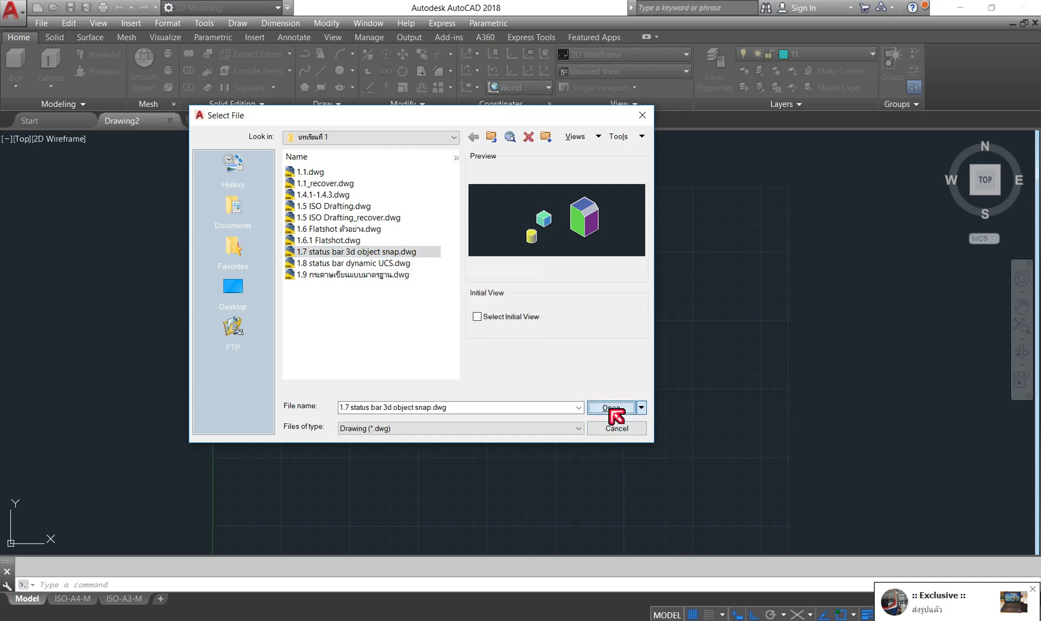
left_click(613, 409)
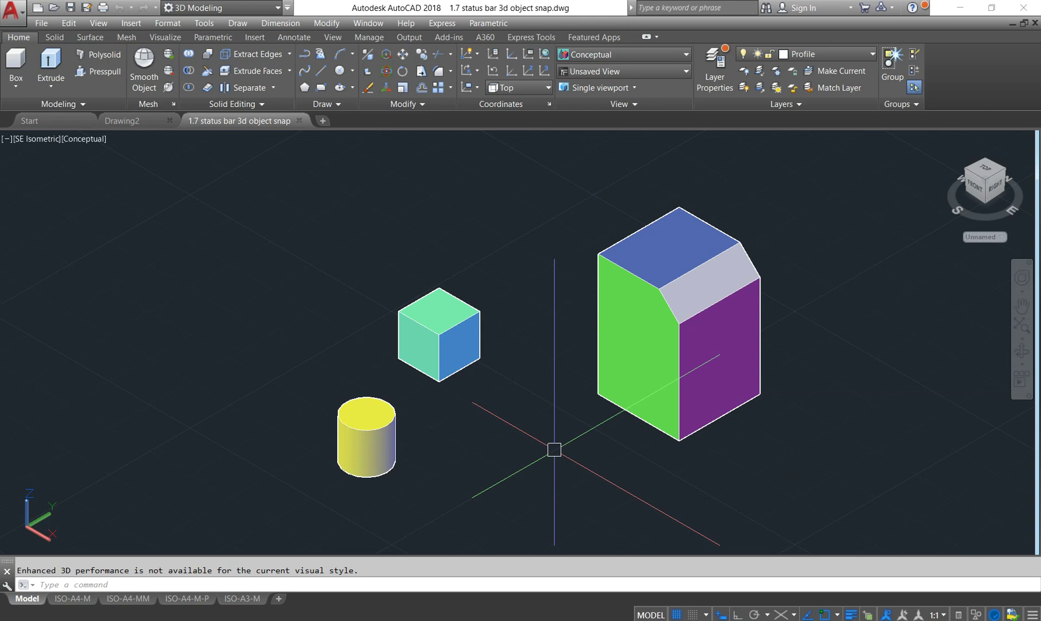
middle_click_drag(487, 390, 401, 385)
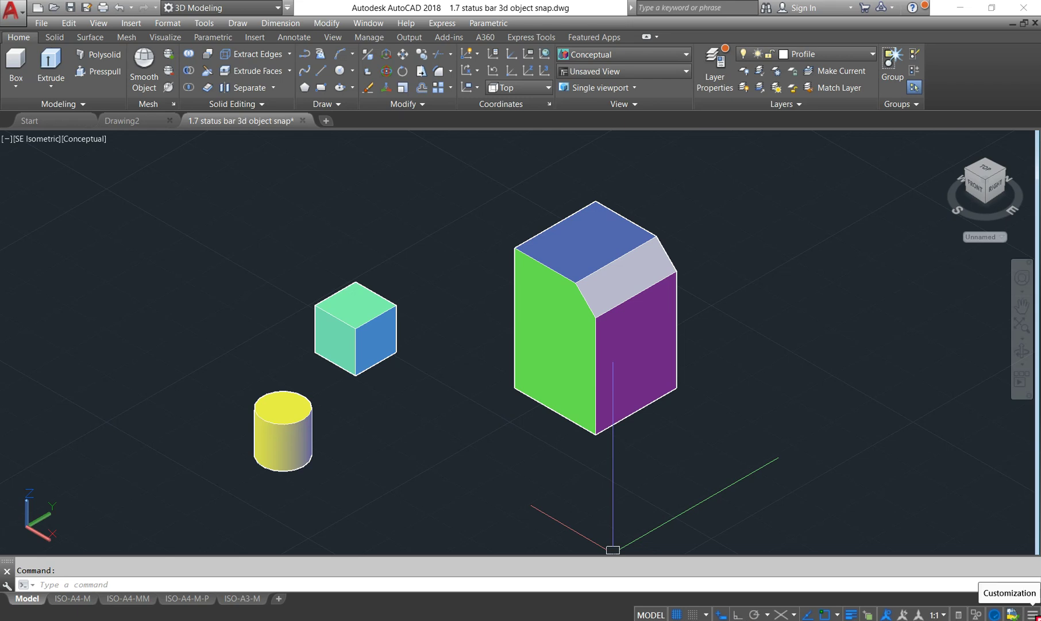
Add the 3D Object Snap and Dynamic UCS toggles to the status bar via Customization
left_click(1033, 613)
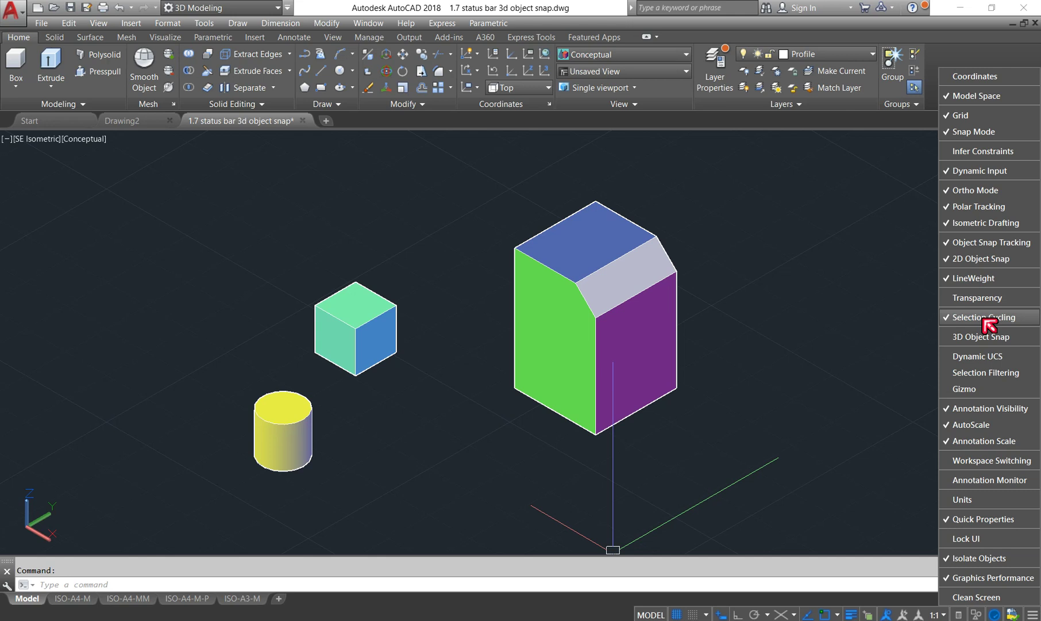
left_click(989, 345)
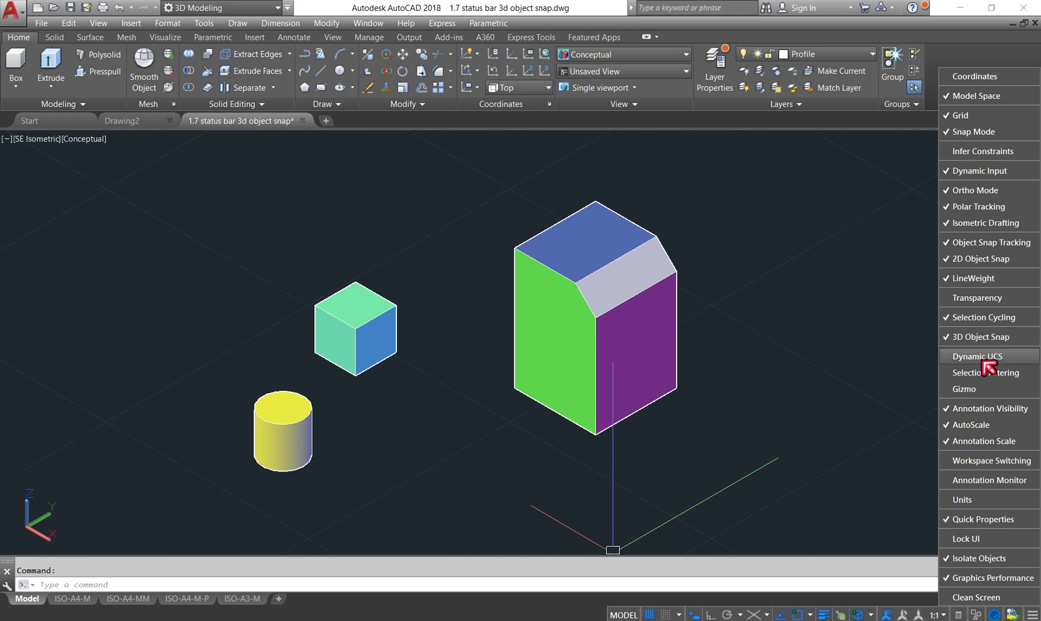
left_click(989, 358)
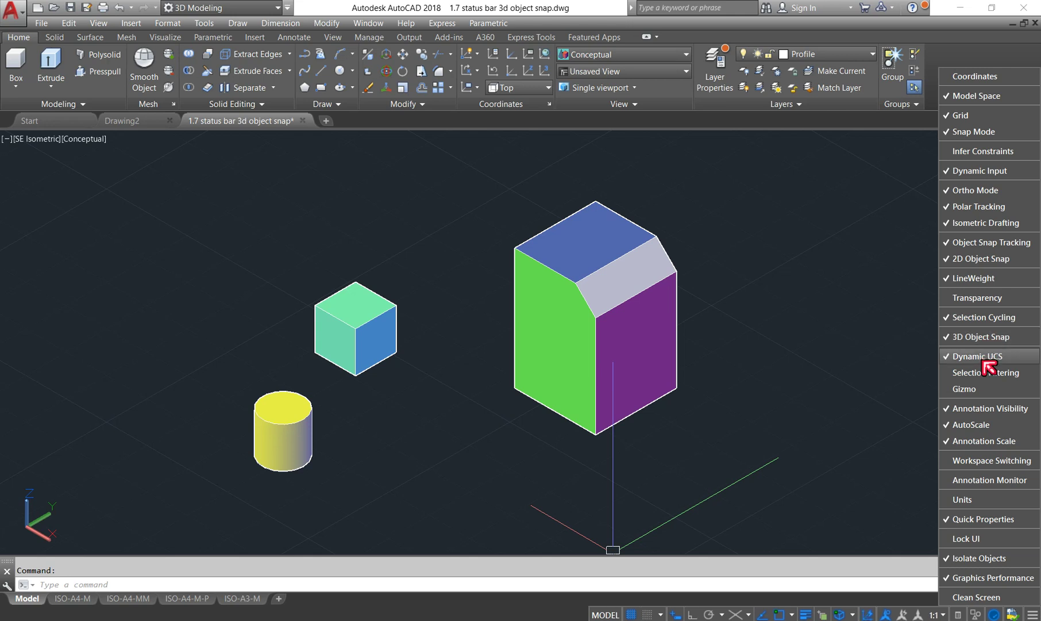
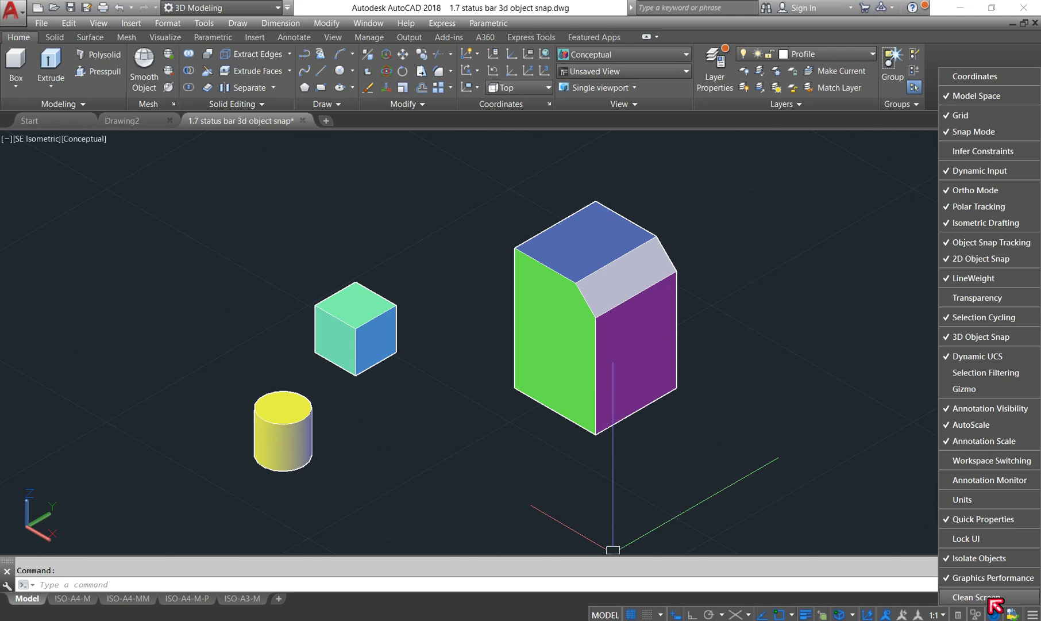
Dismiss the status-bar customization list and pan slightly to keep the three solids in view
left_click(844, 454)
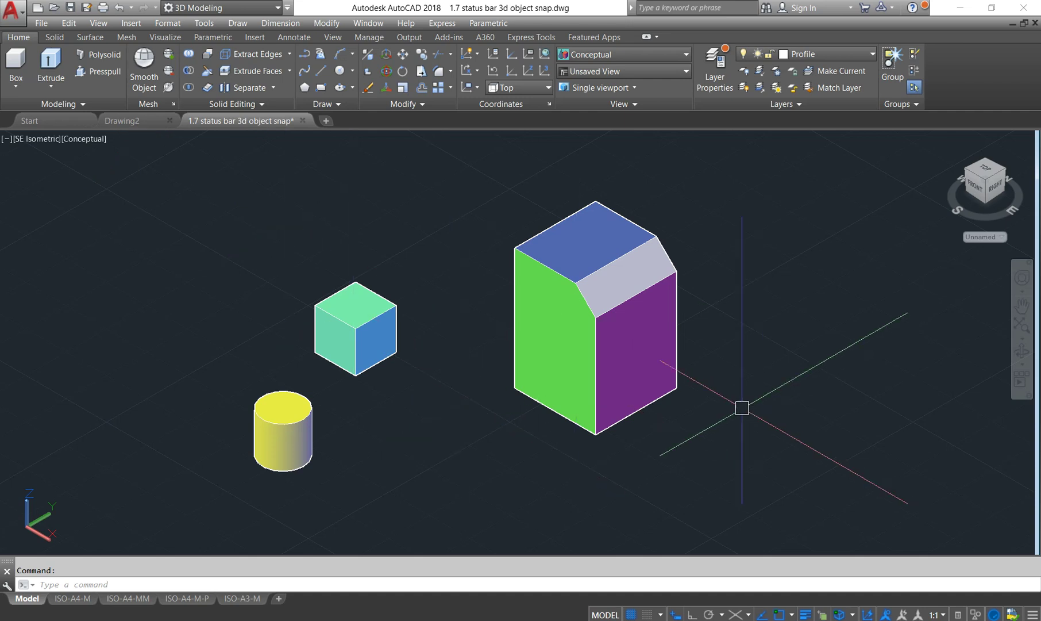
middle_click_drag(577, 370, 558, 384)
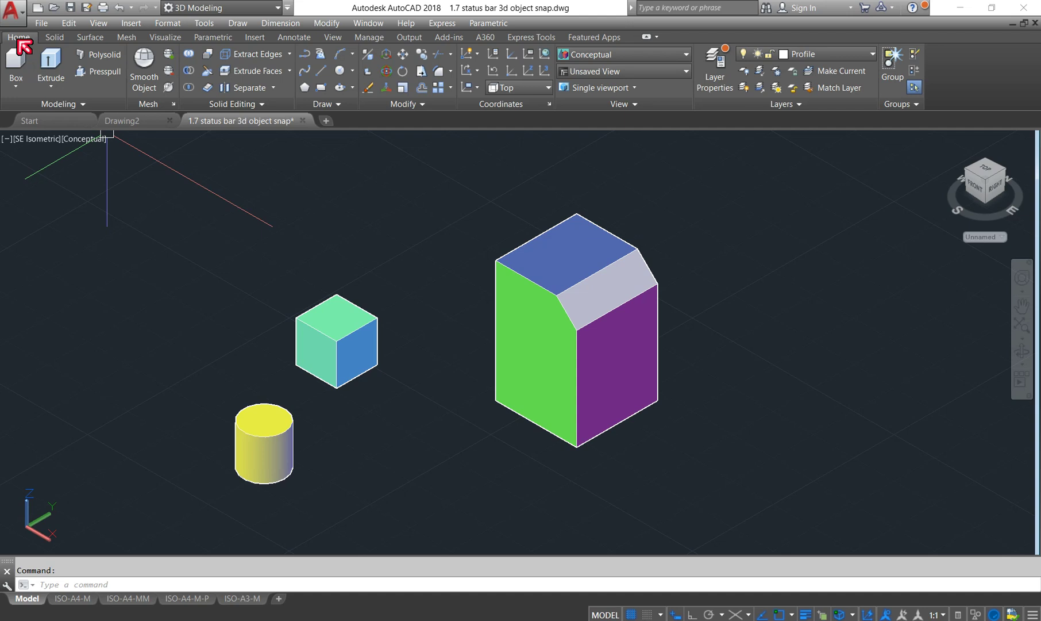
Start a cylinder with 3D Object Snap re-enabled, centring its base on the green face
left_click(23, 92)
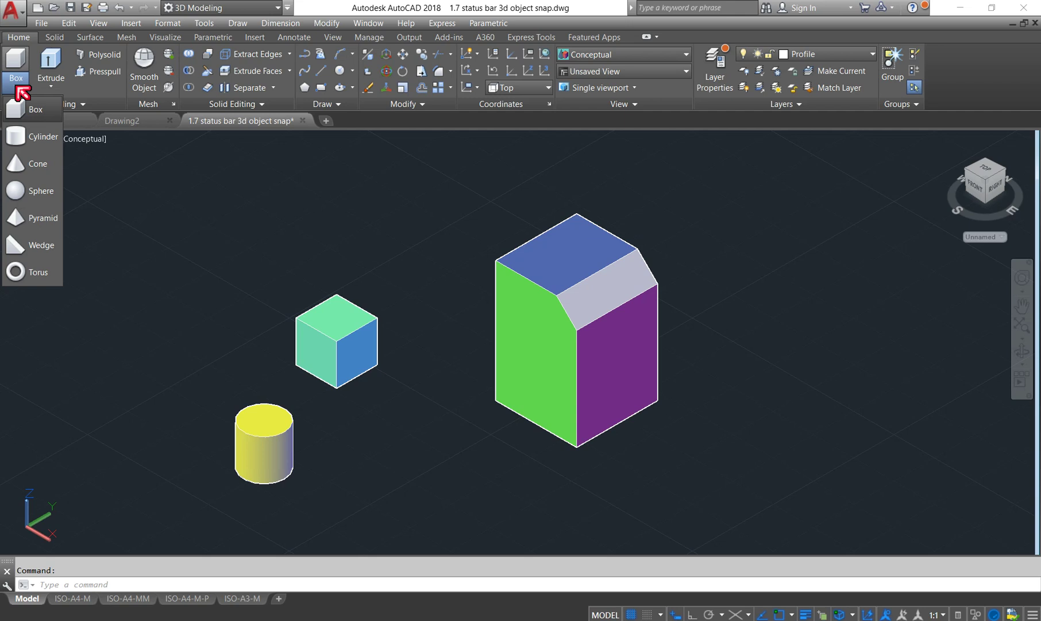
left_click(40, 137)
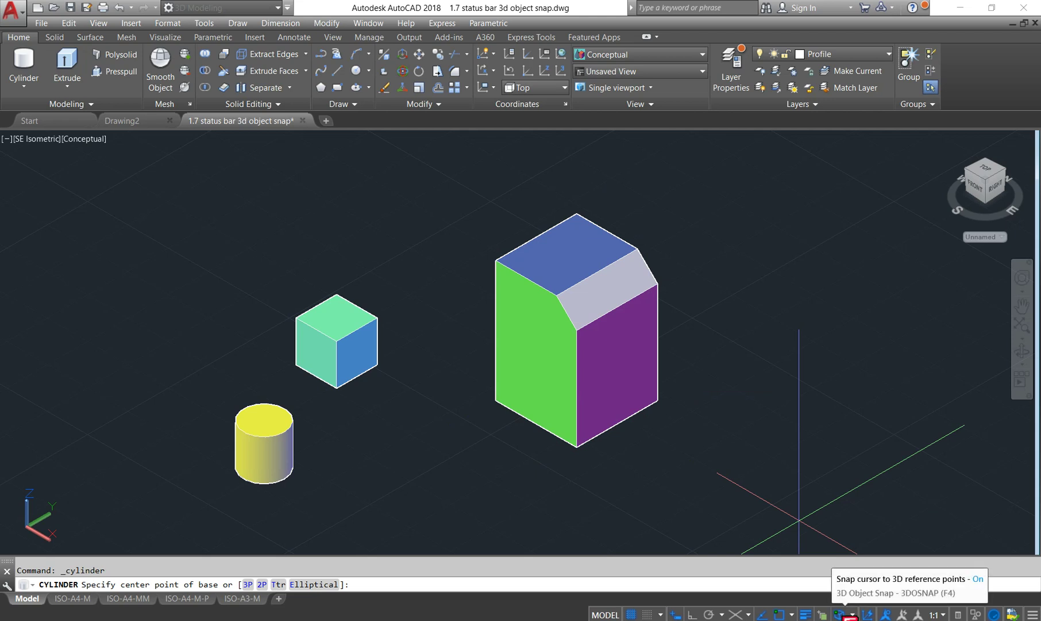
left_click(840, 613)
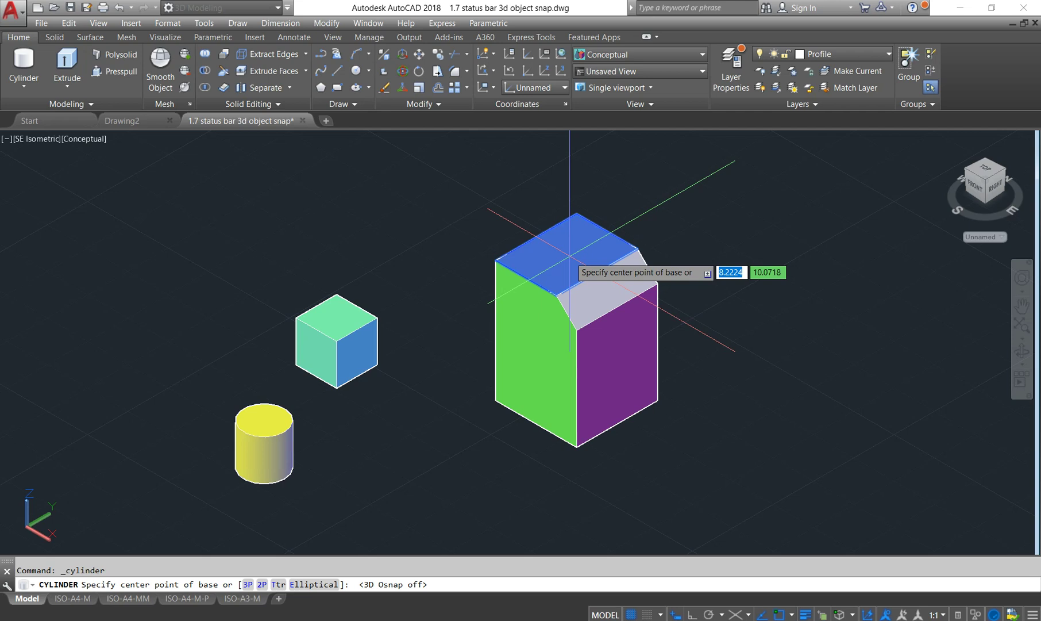
key("F4")
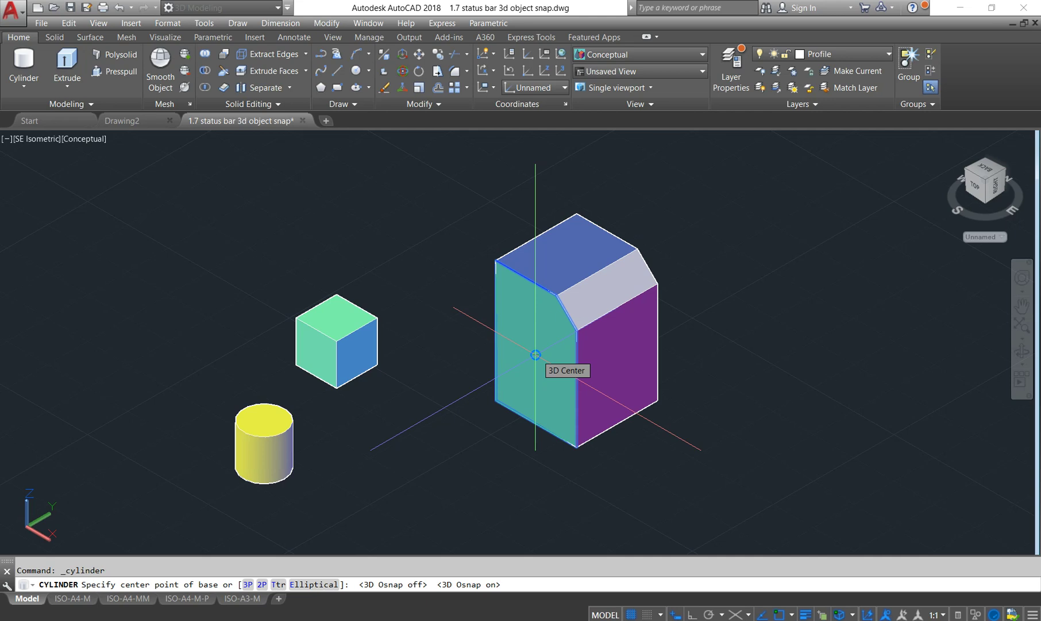
left_click(535, 354)
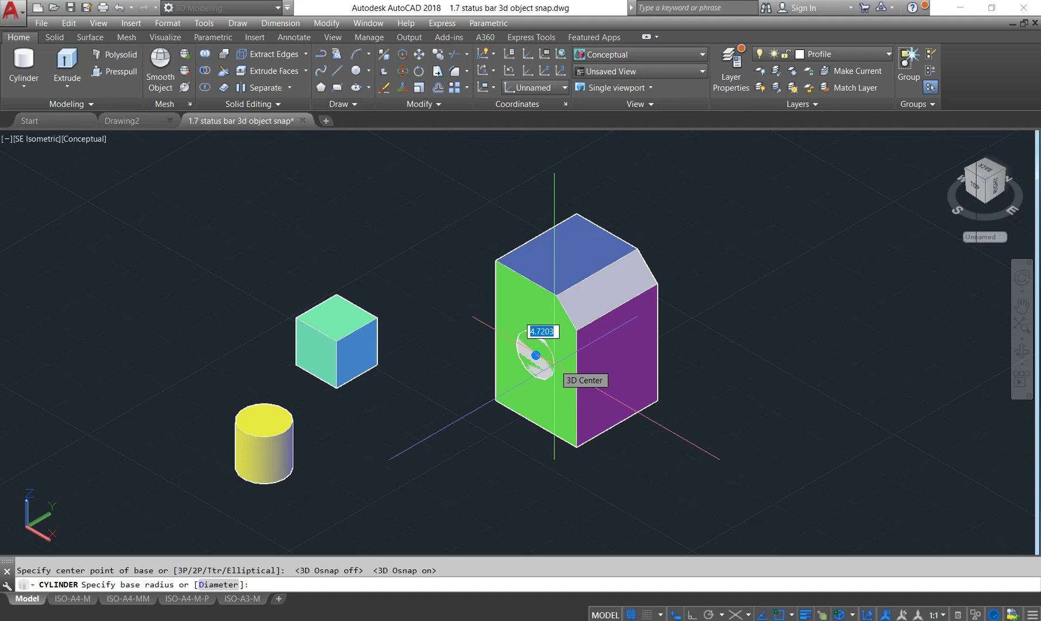
Complete the green-face cylinder with radius 5 and height 20, then repeat CYLINDER
type("5")
key("Return")
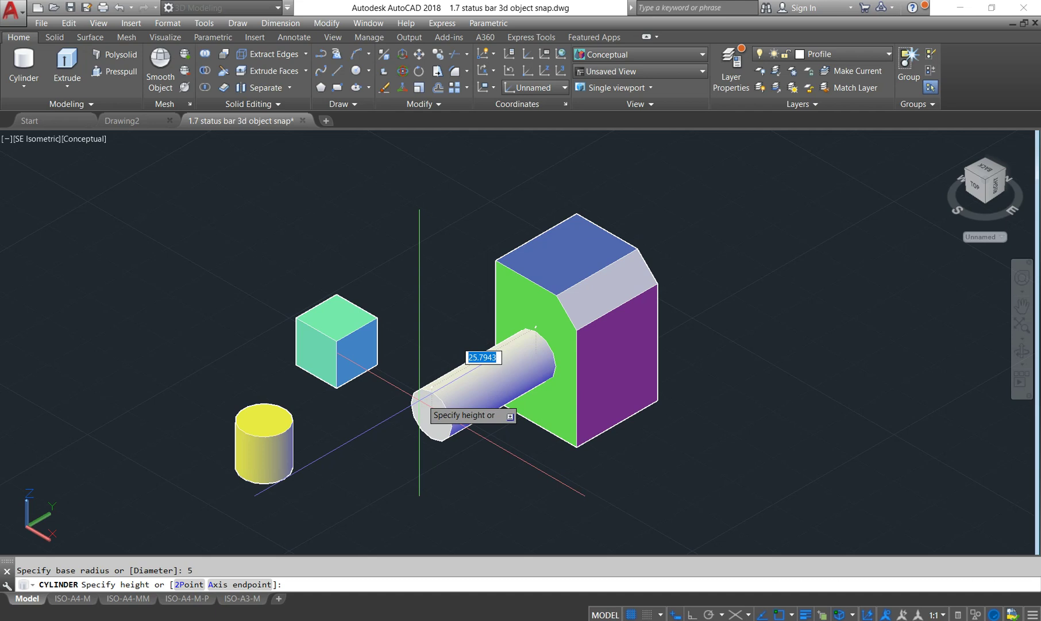
type("20")
key("Return")
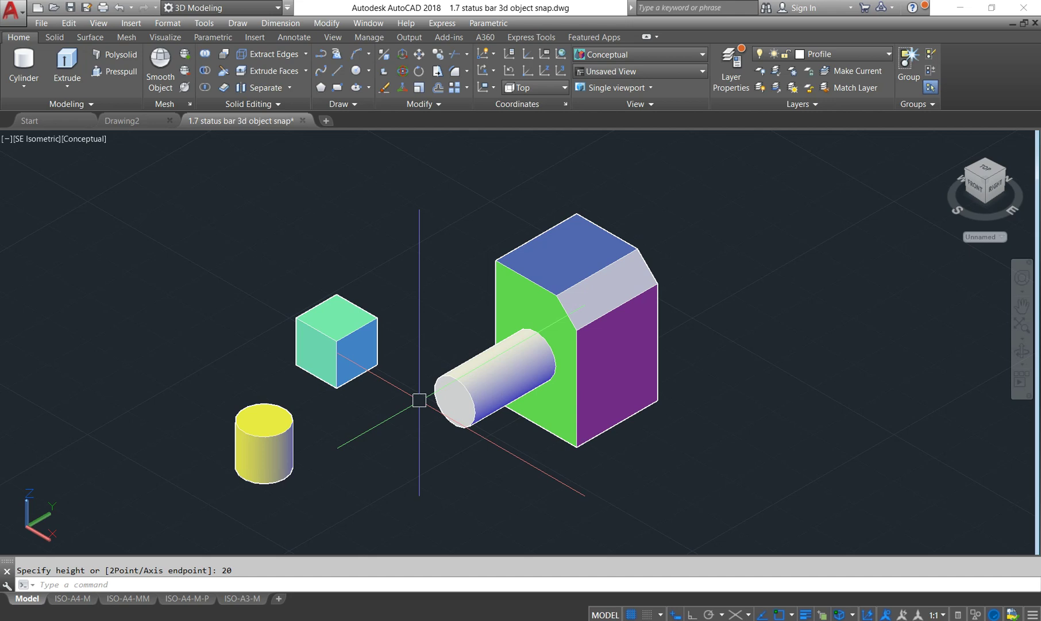
key("Return")
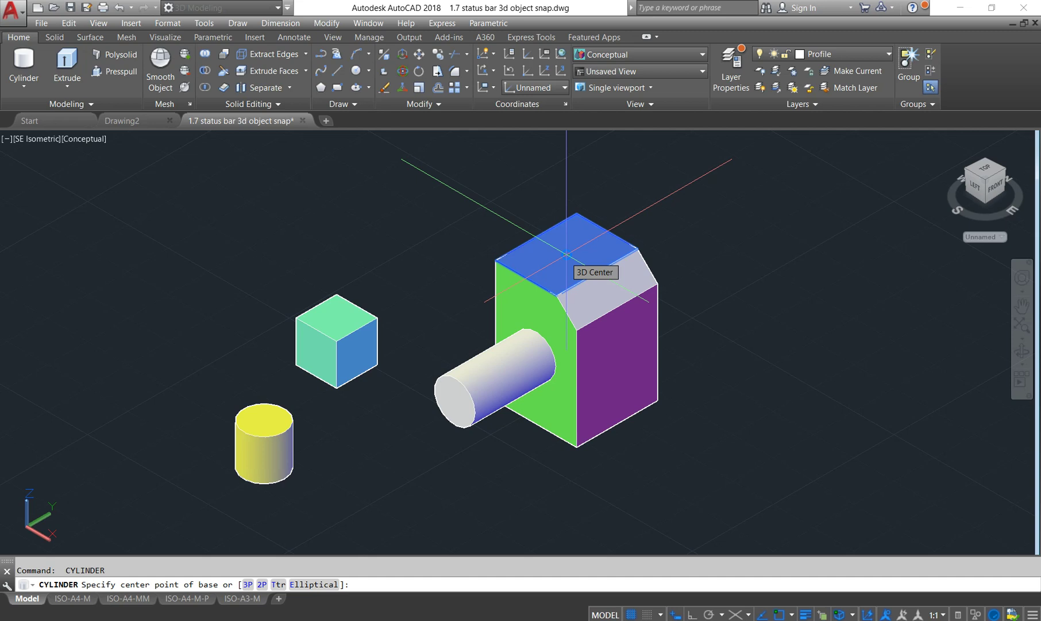
Add a radius 5, height 20 cylinder centred on the box's top face
left_click(567, 255)
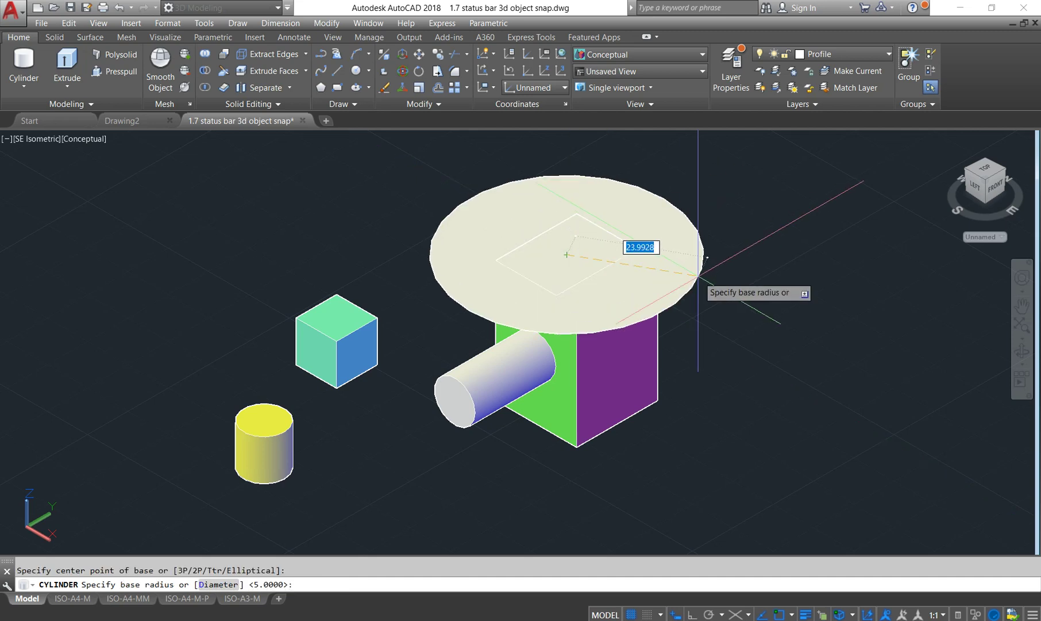
type("5")
key("Return")
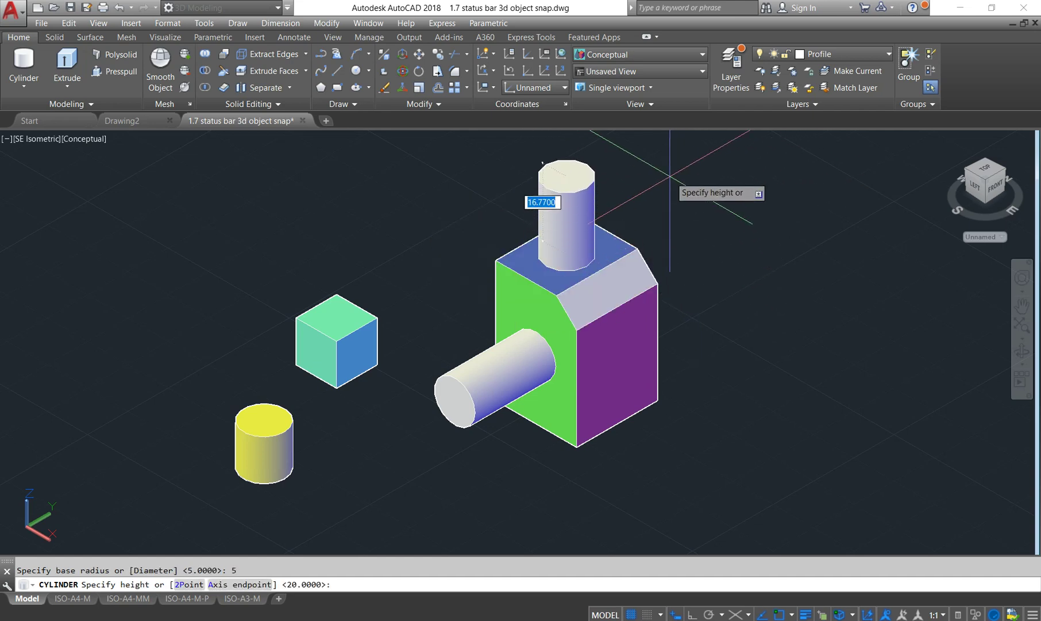
type("20")
key("Return")
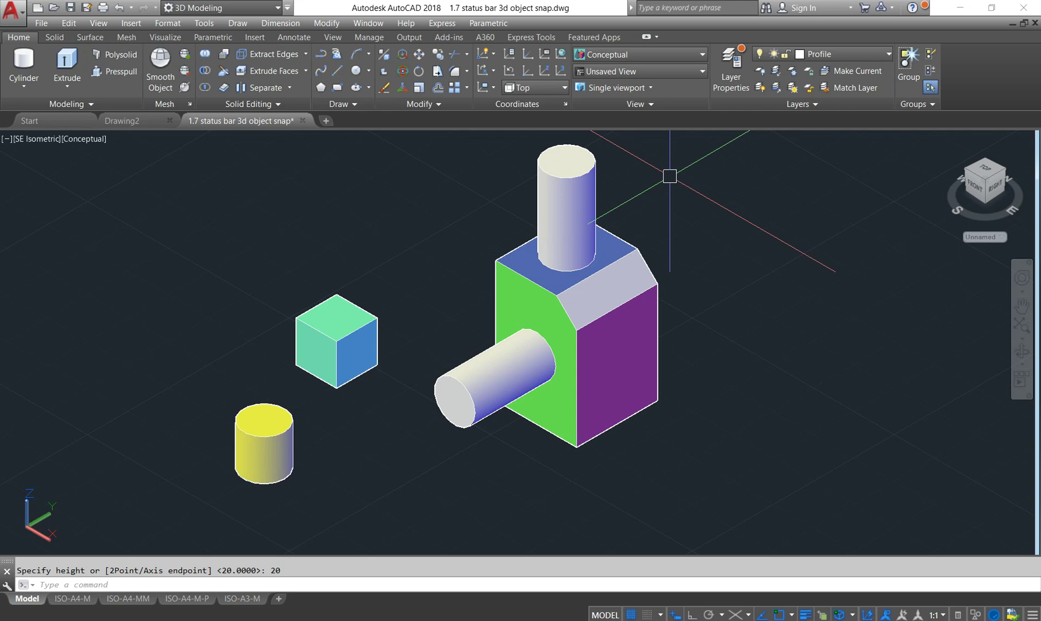
Add a radius 2, height 20 cylinder centred on the sloped chamfer face
key("Return")
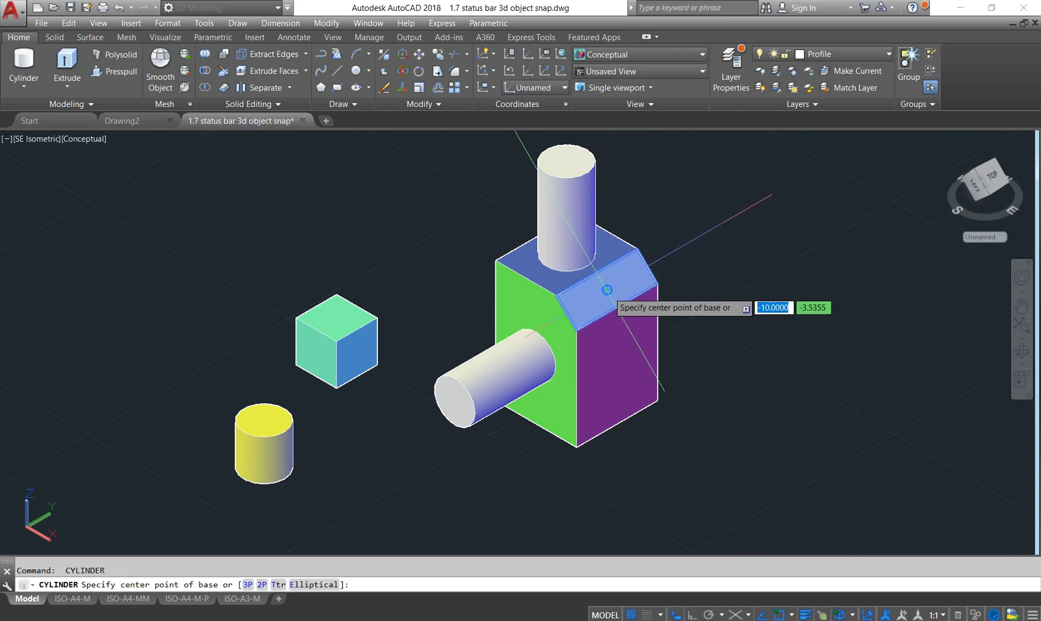
left_click(608, 290)
type("2")
key("Return")
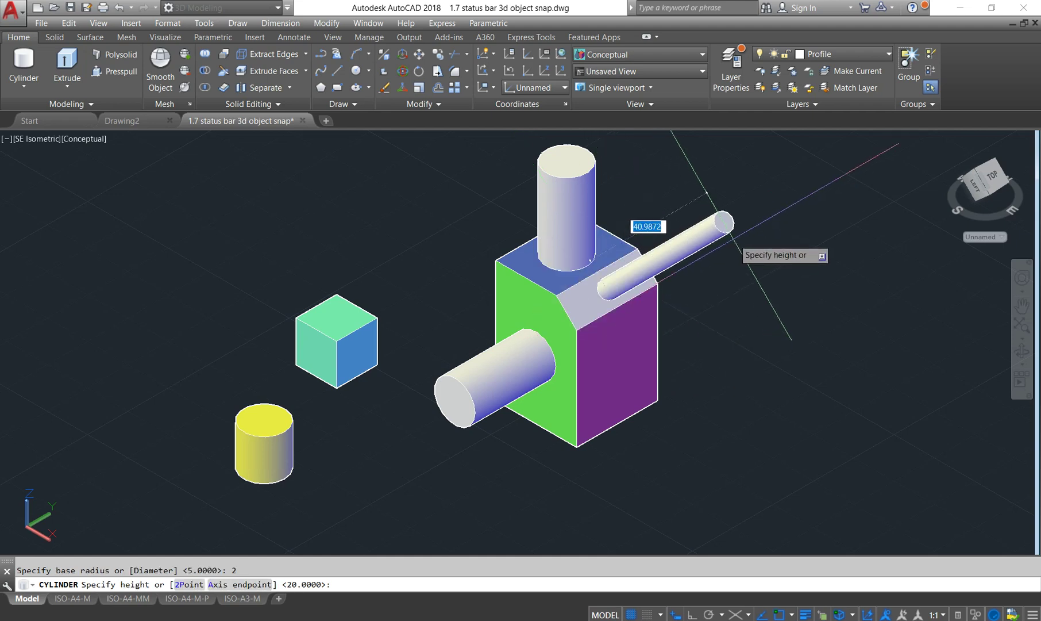
type("20")
key("Return")
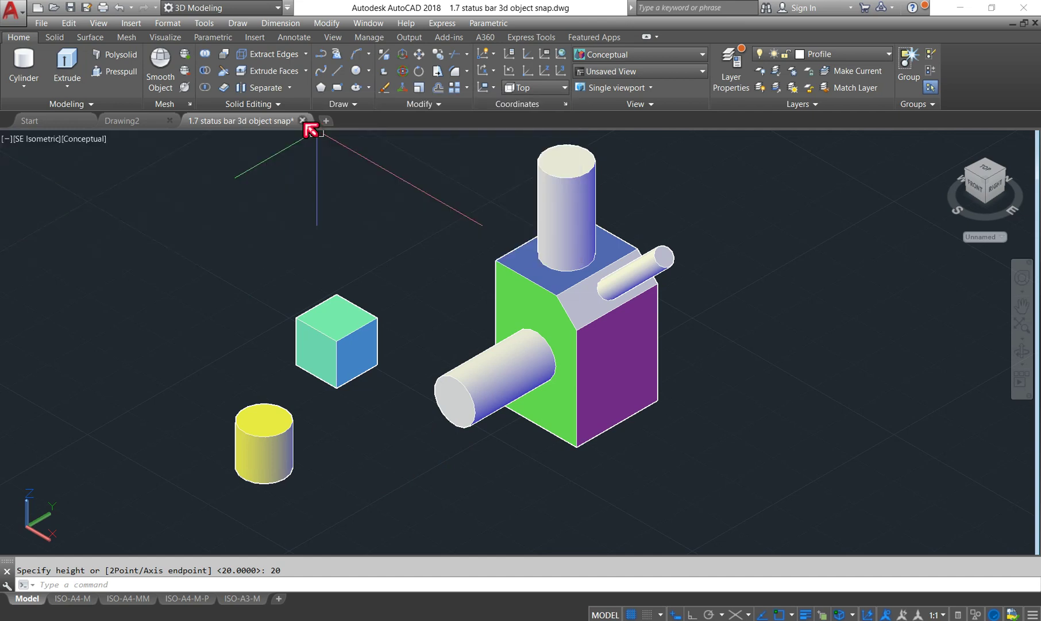
Discard the current drawing and open 1.8 status bar dynamic UCS.dwg
left_click(302, 121)
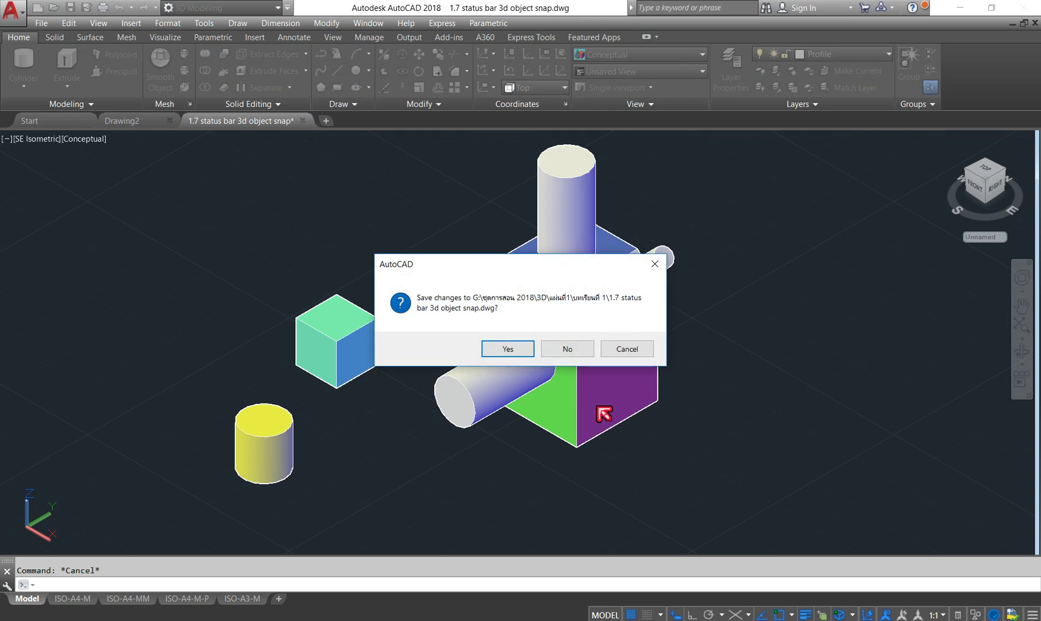
left_click(569, 348)
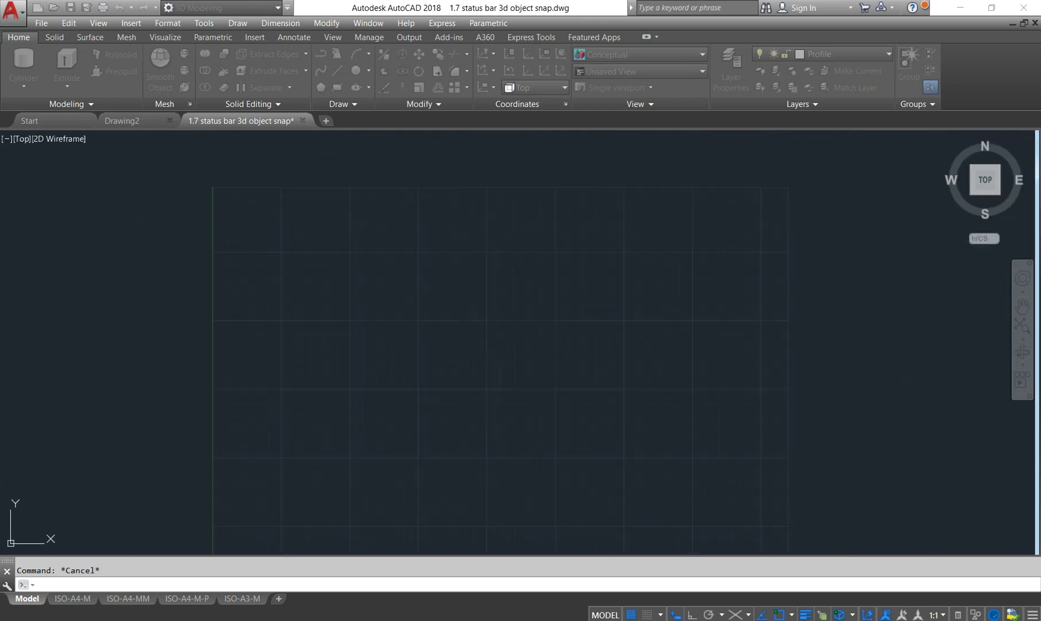
left_click(54, 7)
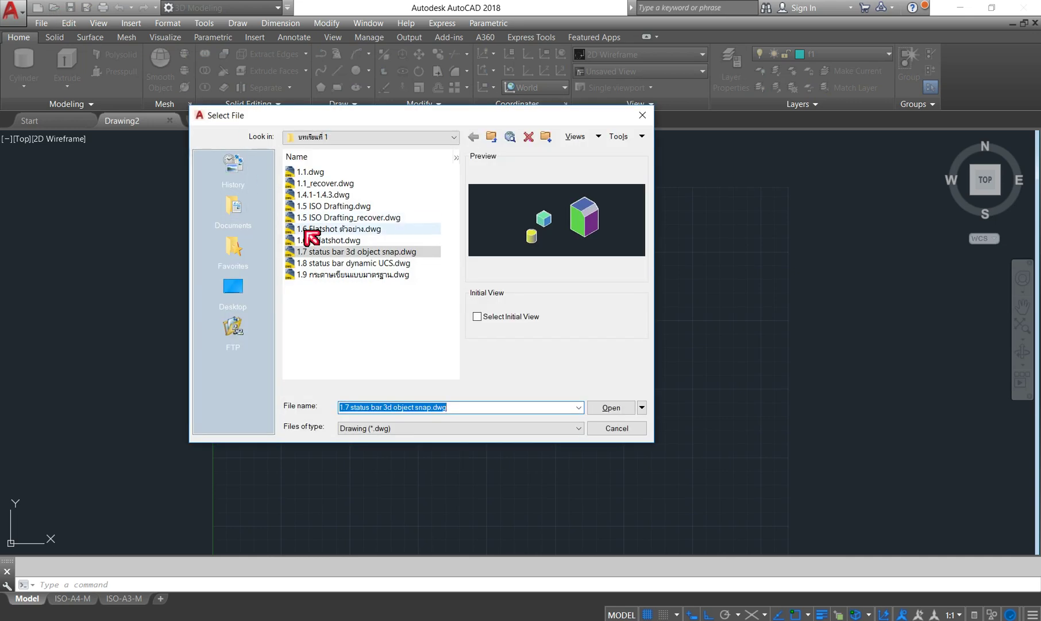
left_click(339, 264)
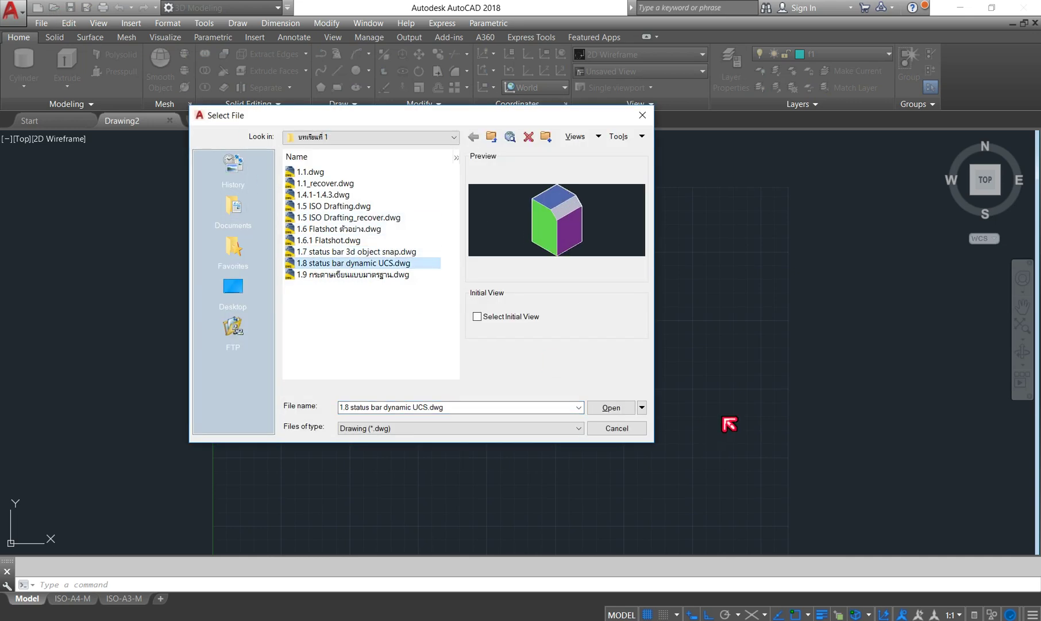
left_click(611, 410)
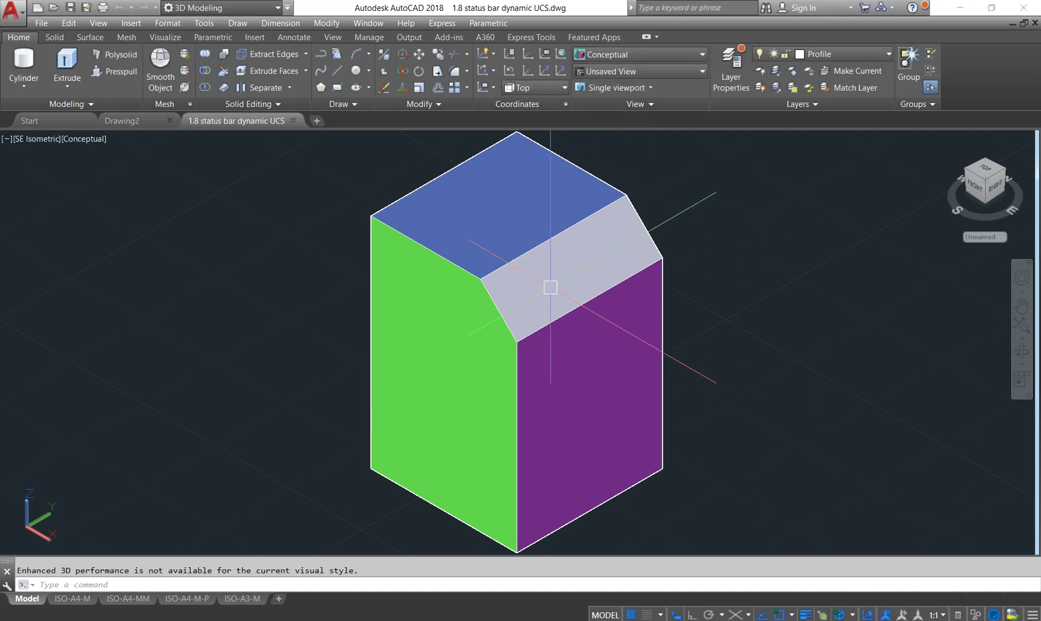
Switch Dynamic UCS off and expand the solid primitives dropdown
scroll(548, 287, "down", 2)
scroll(539, 305, "up", 1)
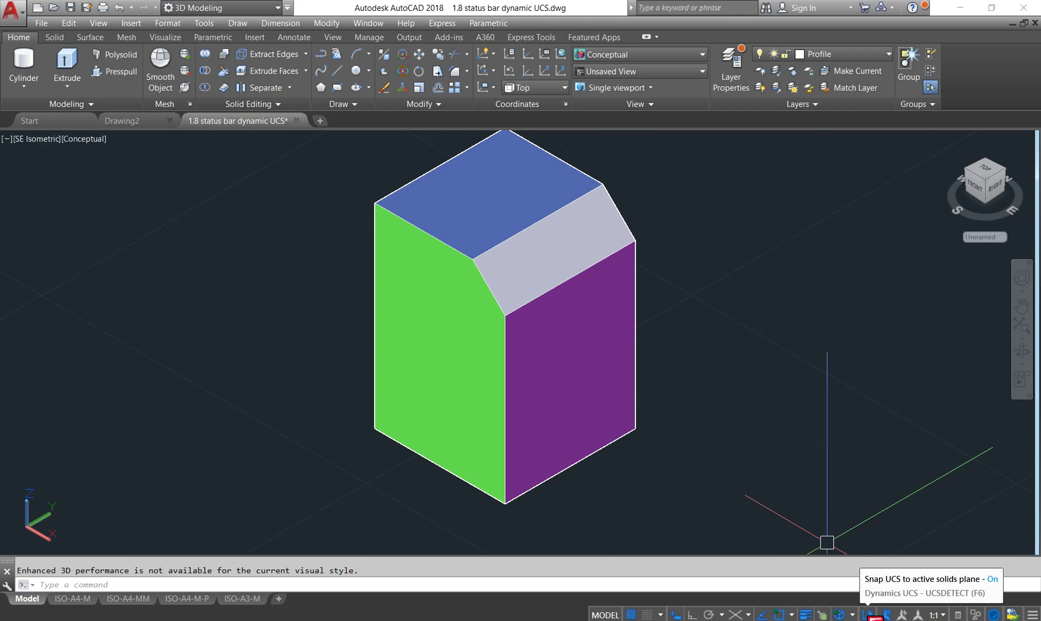
left_click(869, 614)
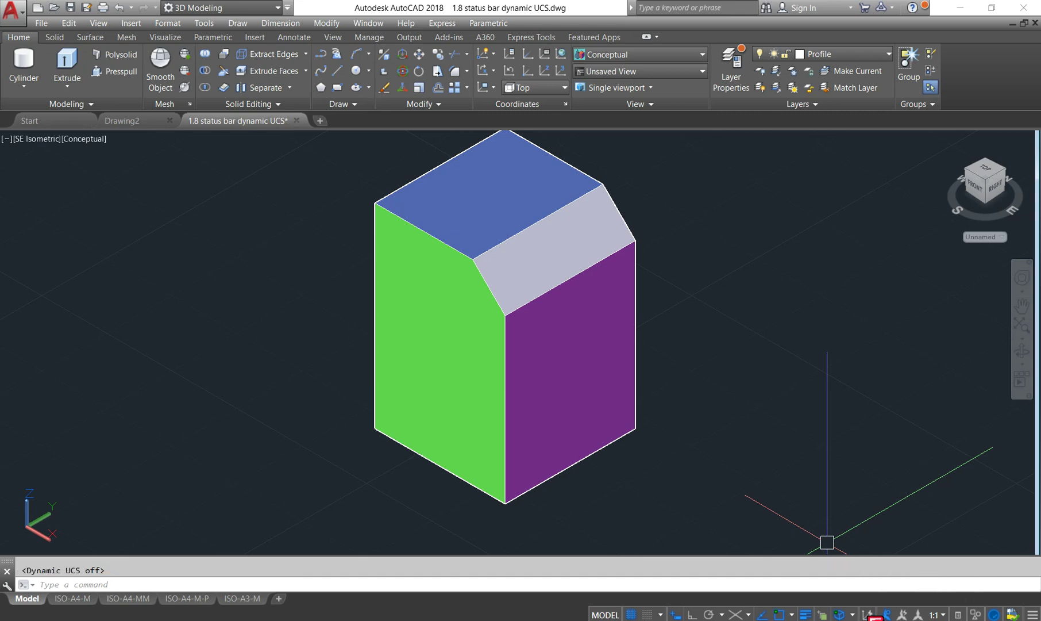
left_click(27, 88)
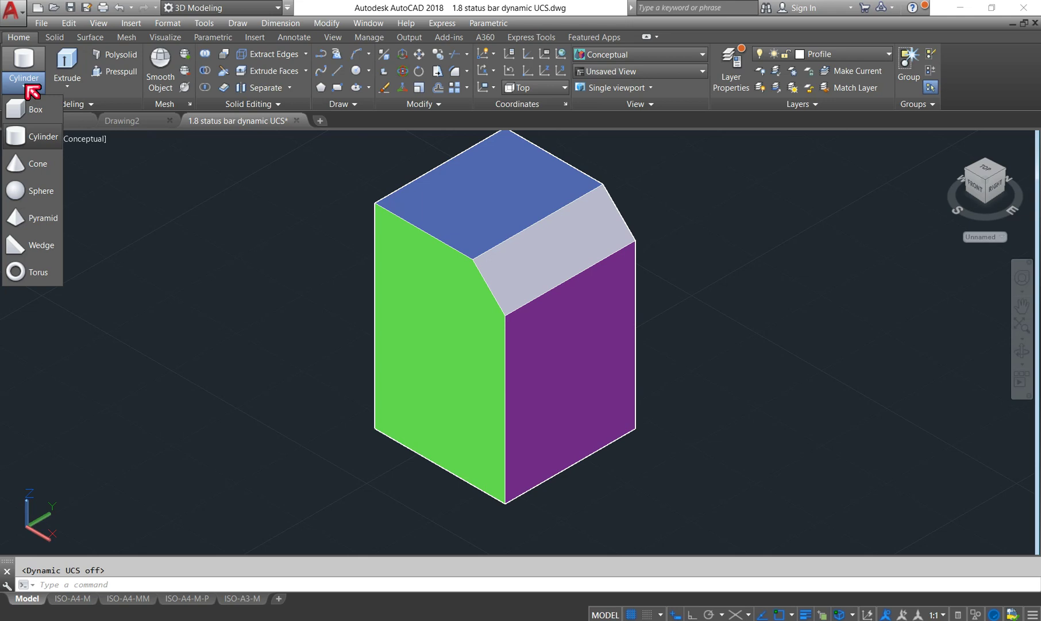
Place a cone of radius 5 and height 20 at the centre of the box's top face
left_click(32, 166)
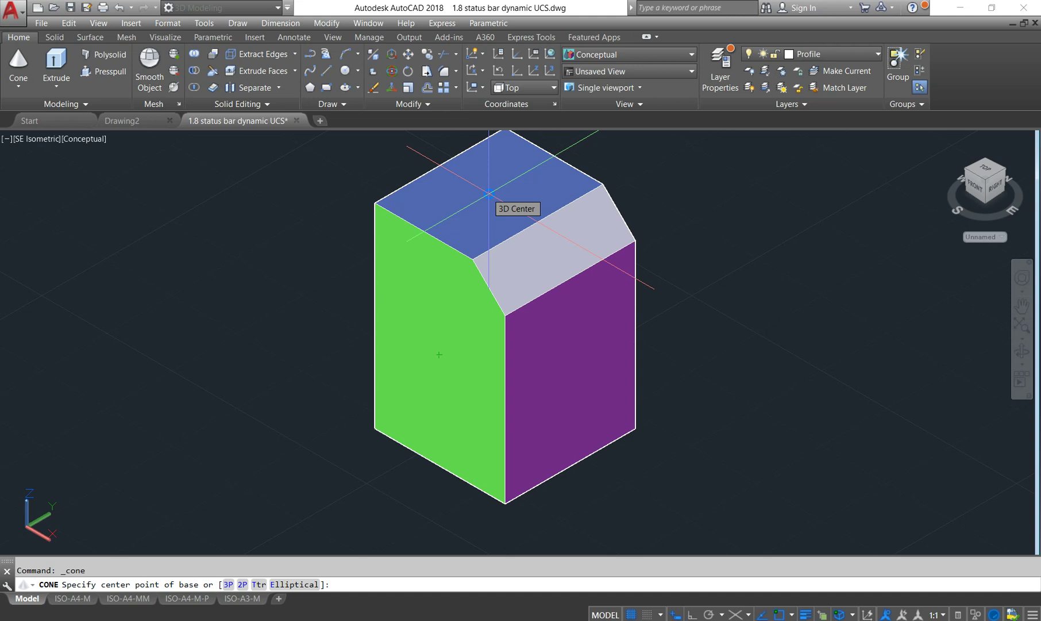
left_click(488, 193)
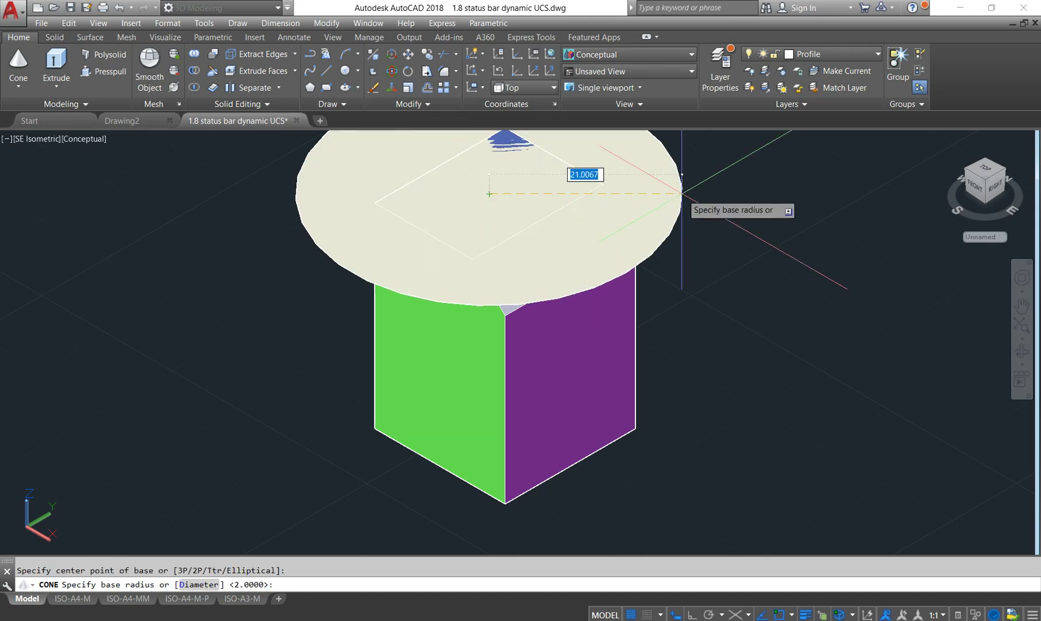
type("5")
key("Return")
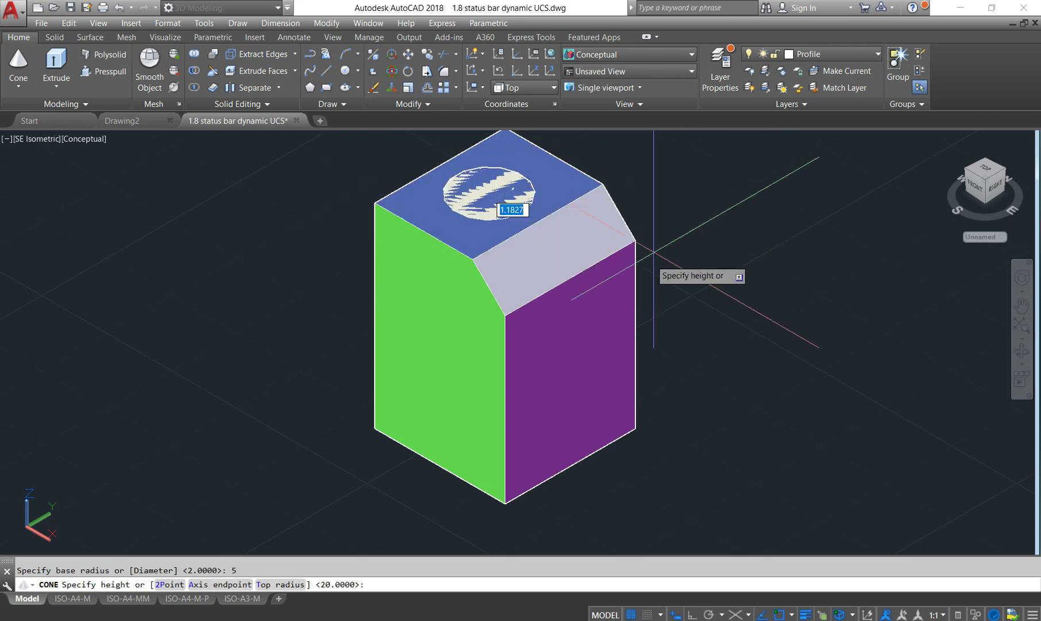
scroll(631, 300, "down", 8)
scroll(642, 248, "up", 5)
type("20")
key("Return")
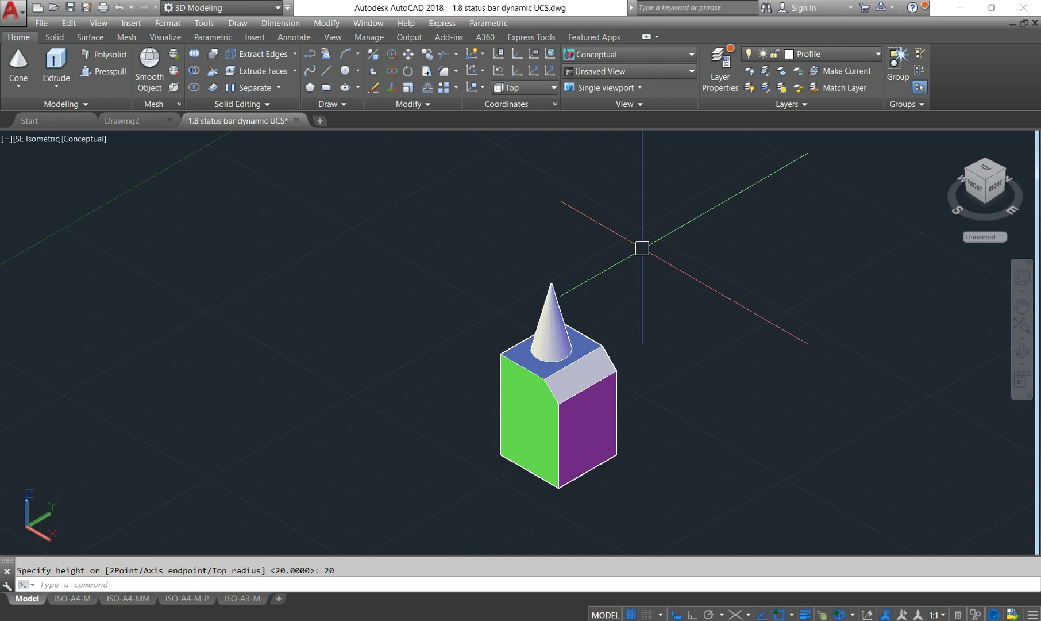
scroll(554, 379, "up", 2)
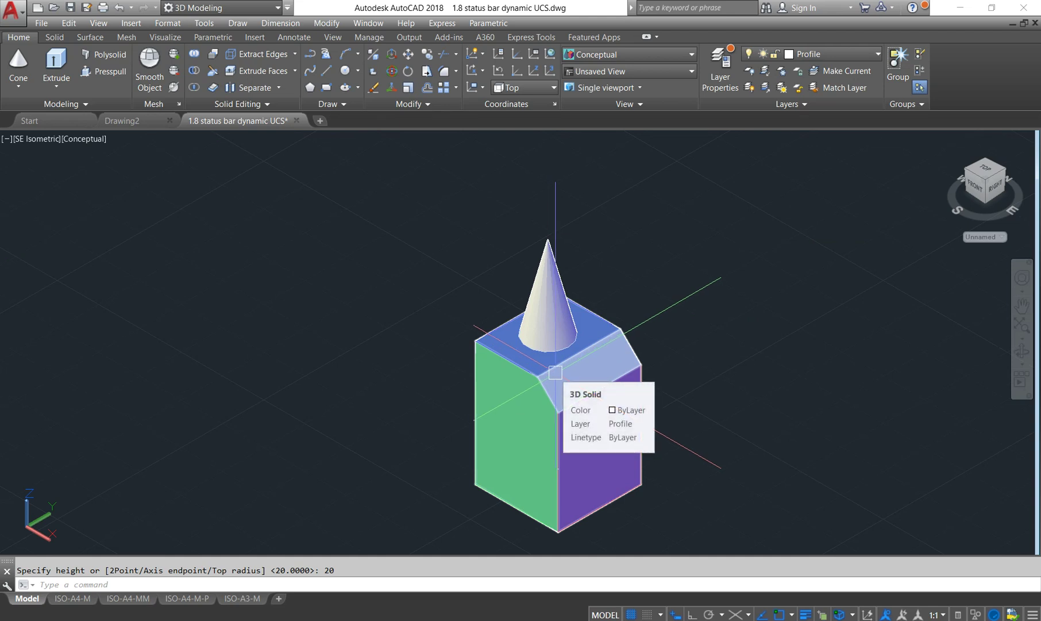
Stand a radius 5, height 20 cone on the purple face and switch Dynamic UCS back on
scroll(669, 350, "up", 2)
key("Return")
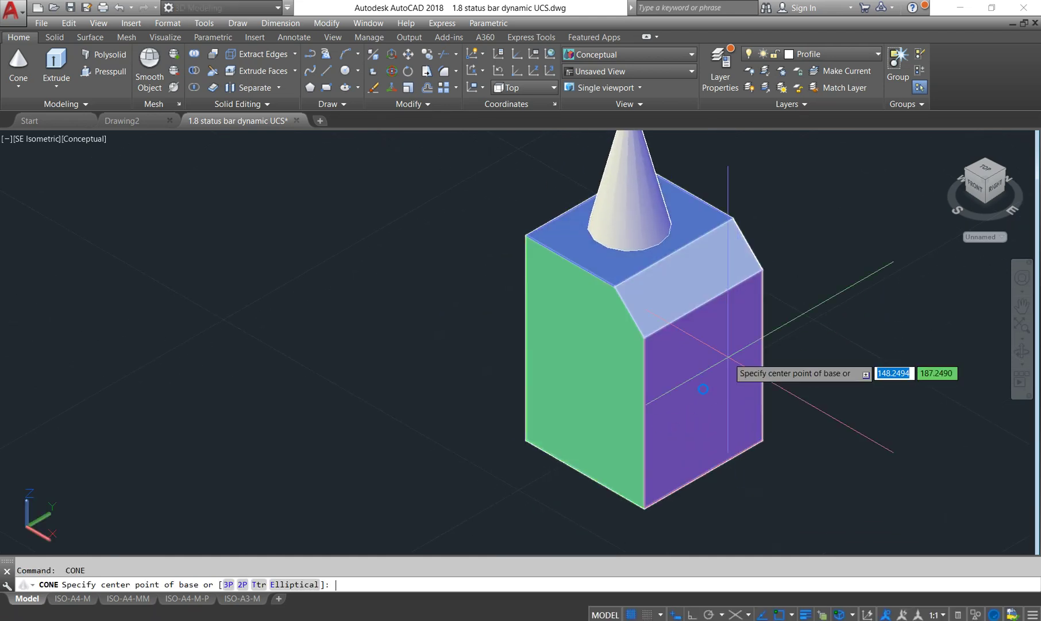
left_click(704, 389)
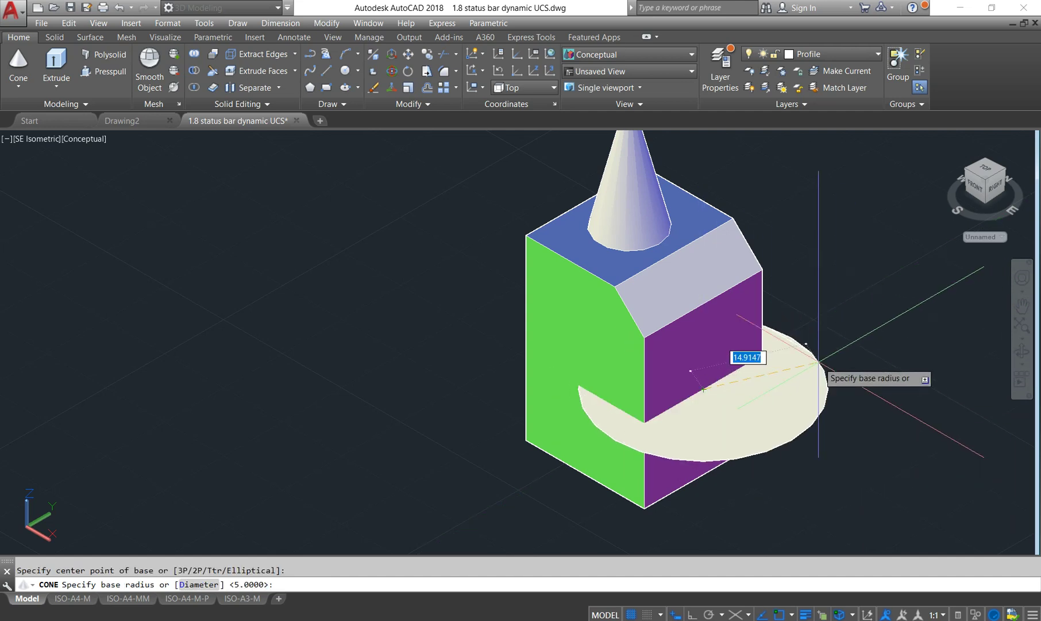
type("5")
key("Return")
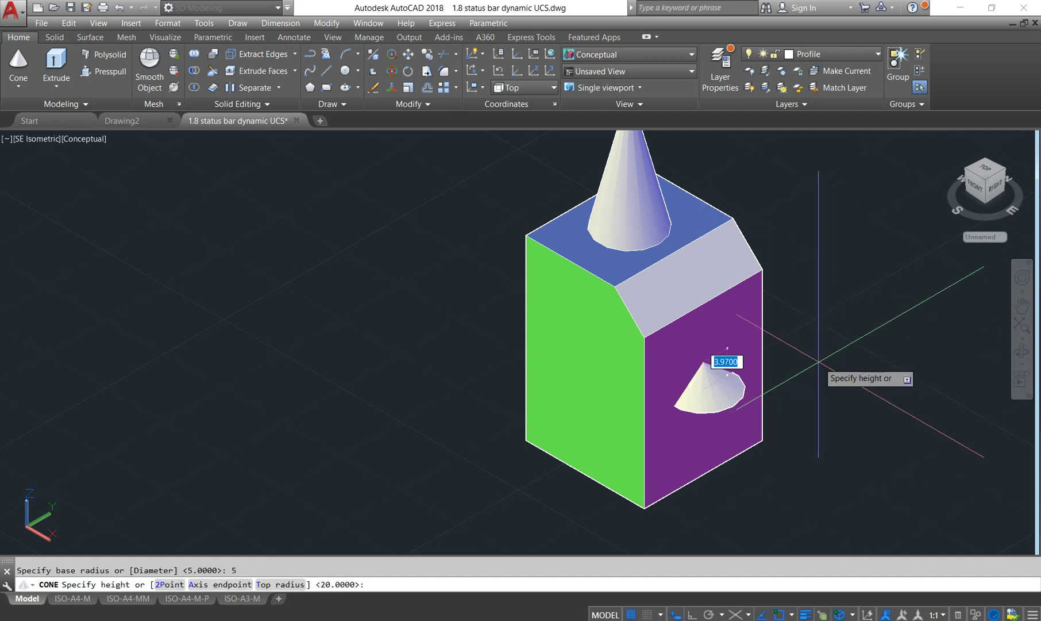
type("20")
key("Return")
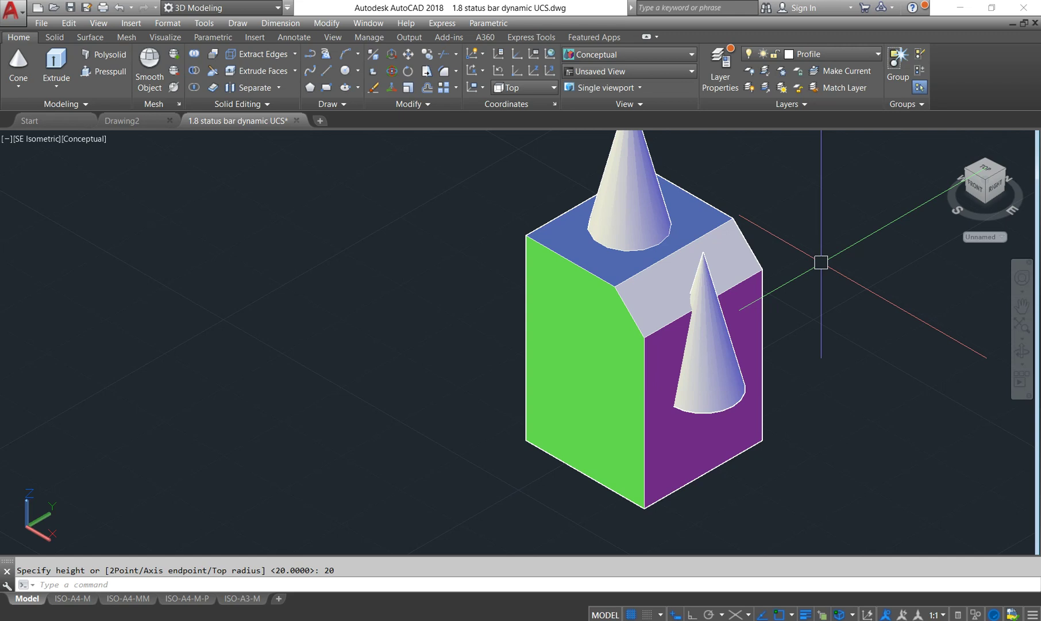
left_click(874, 613)
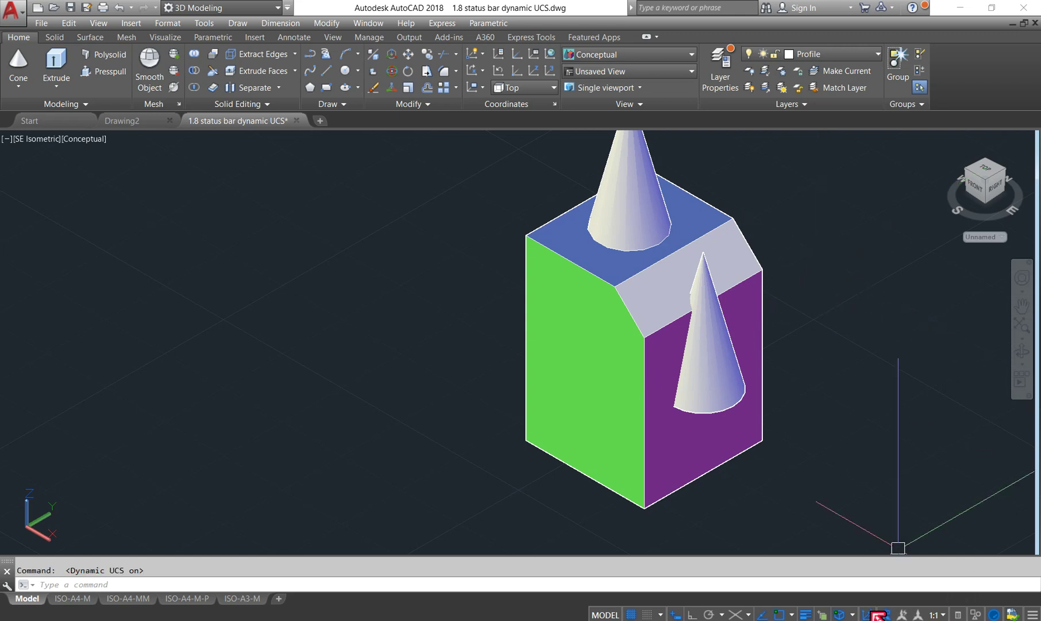
Add a radius 5, height 20 cone at the green face's centre, then close the drawing
key("Return")
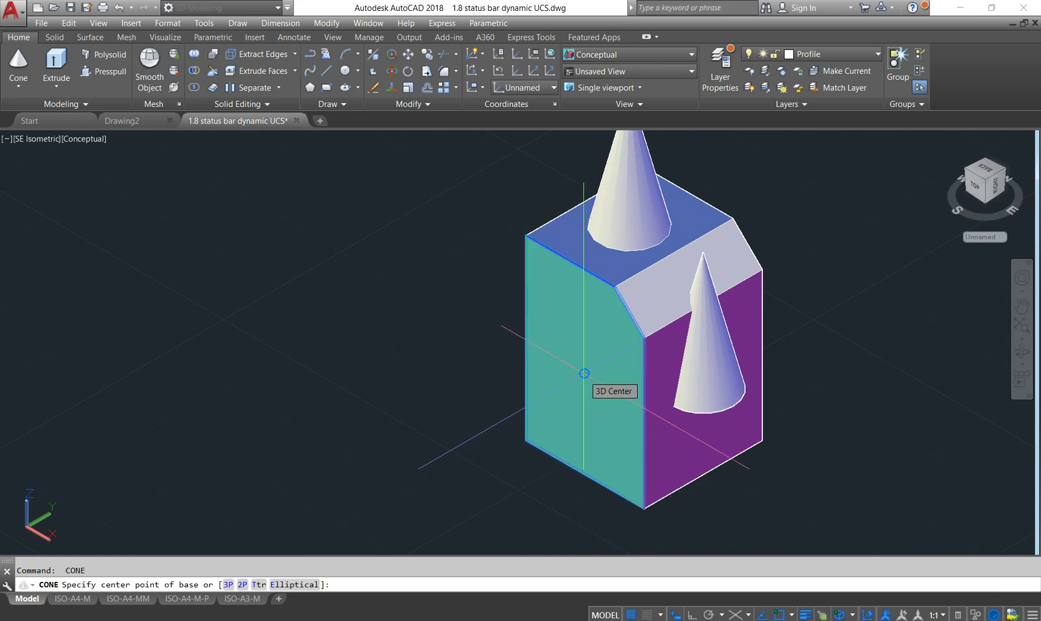
left_click(584, 373)
type("5")
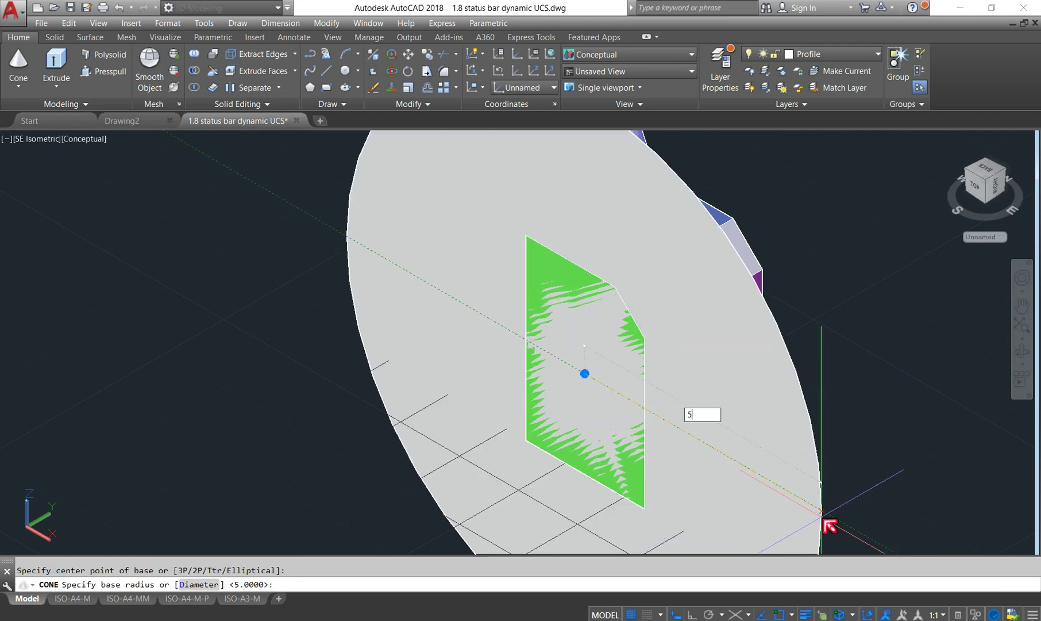
key("Return")
type("20")
key("Return")
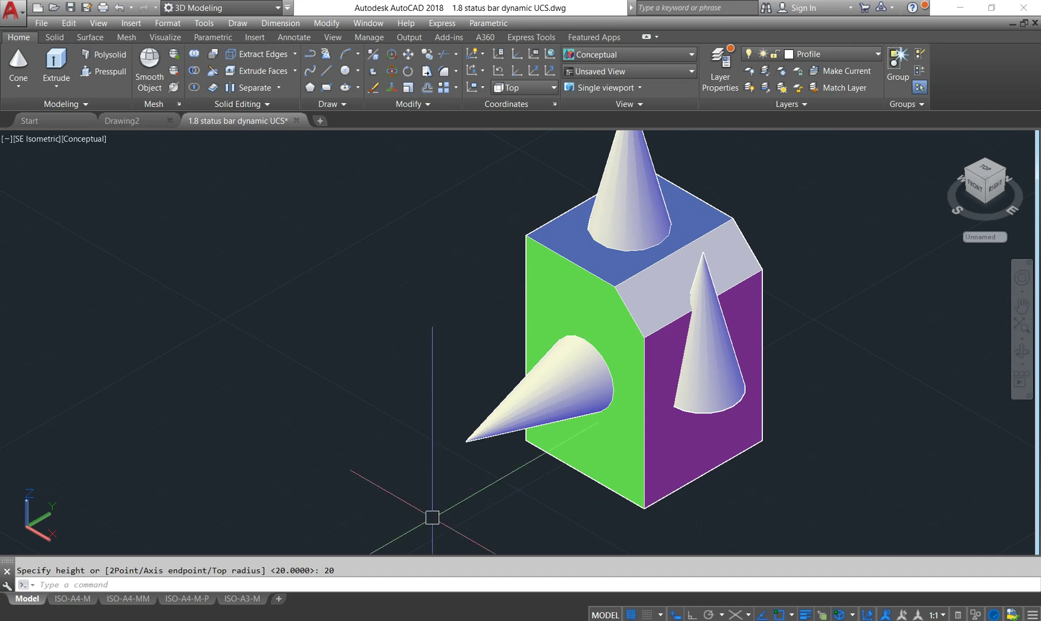
left_click(296, 120)
Discard the cone drawing's changes and open the 1.9 standard drawing-sheet file
left_click(586, 354)
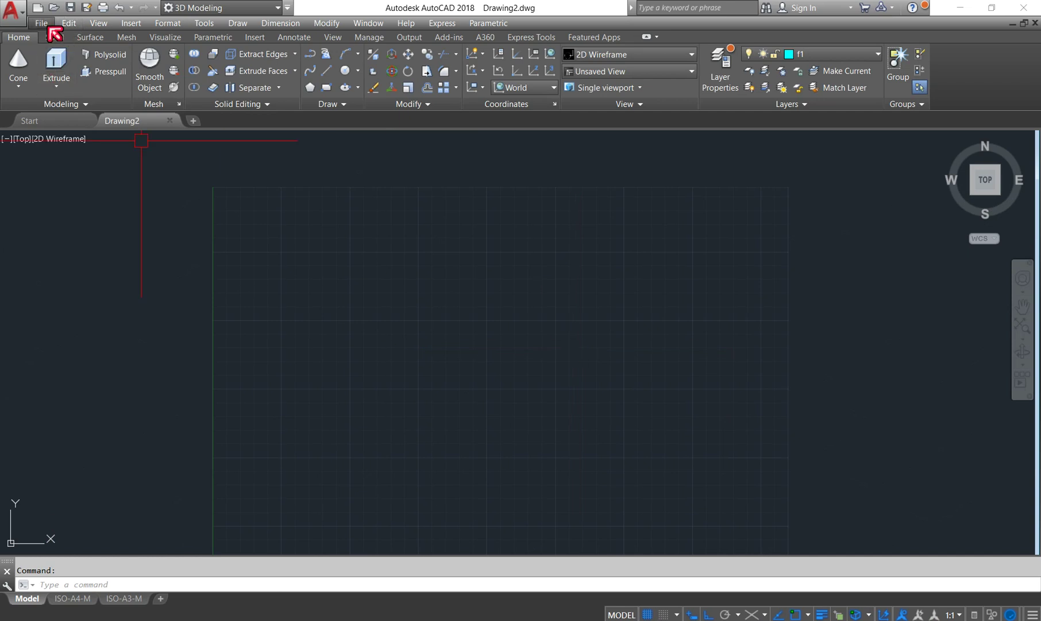
left_click(53, 7)
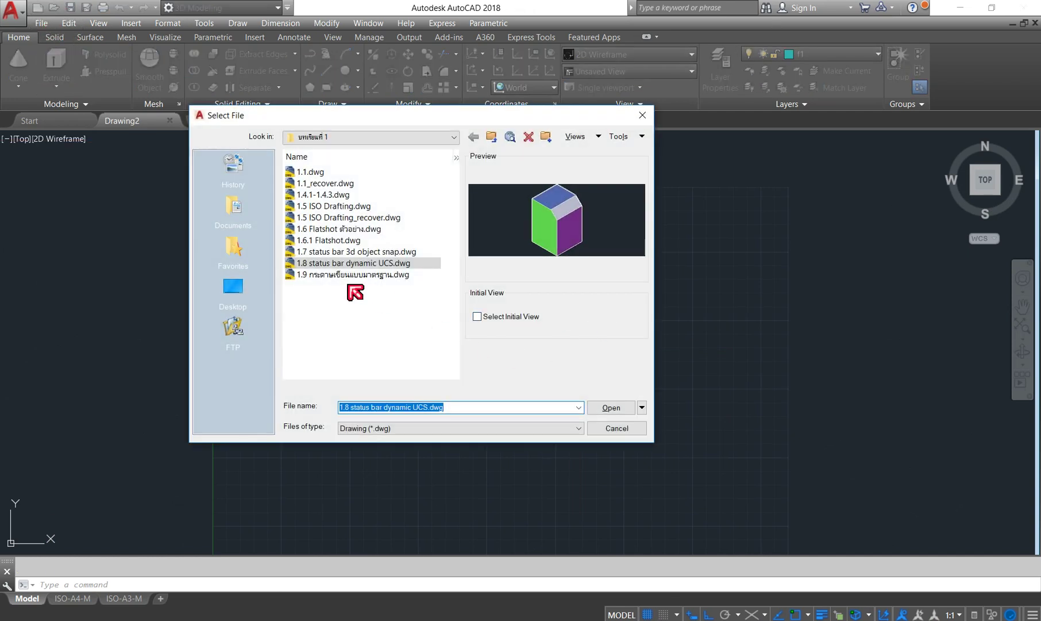
left_click(351, 274)
left_click(615, 407)
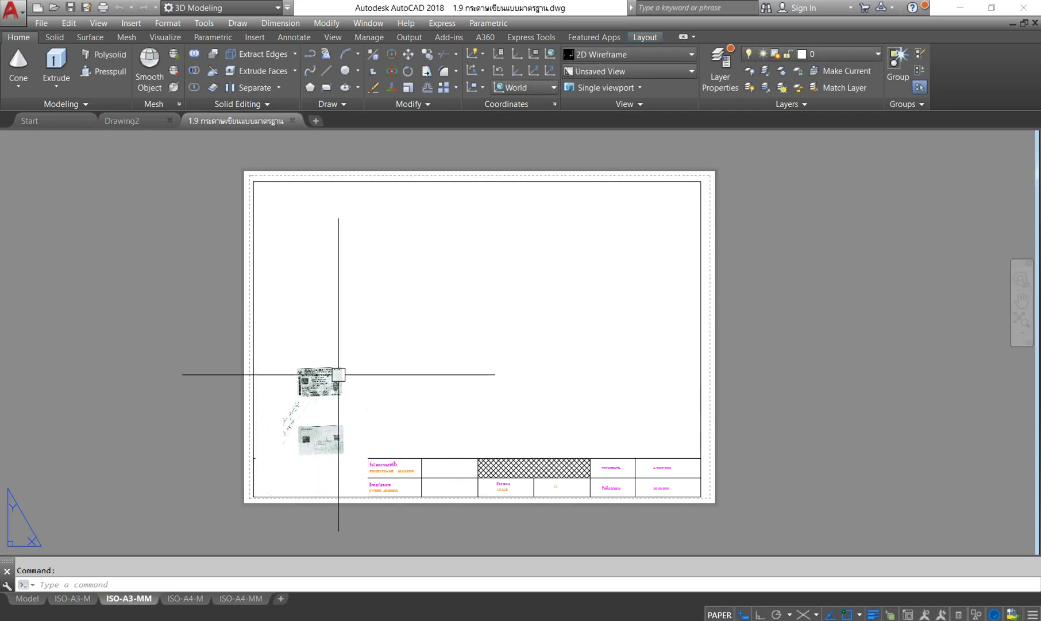
Erase the scanned image from the sheet's lower-left corner, then undo the erasure
left_click(371, 384)
key("Delete")
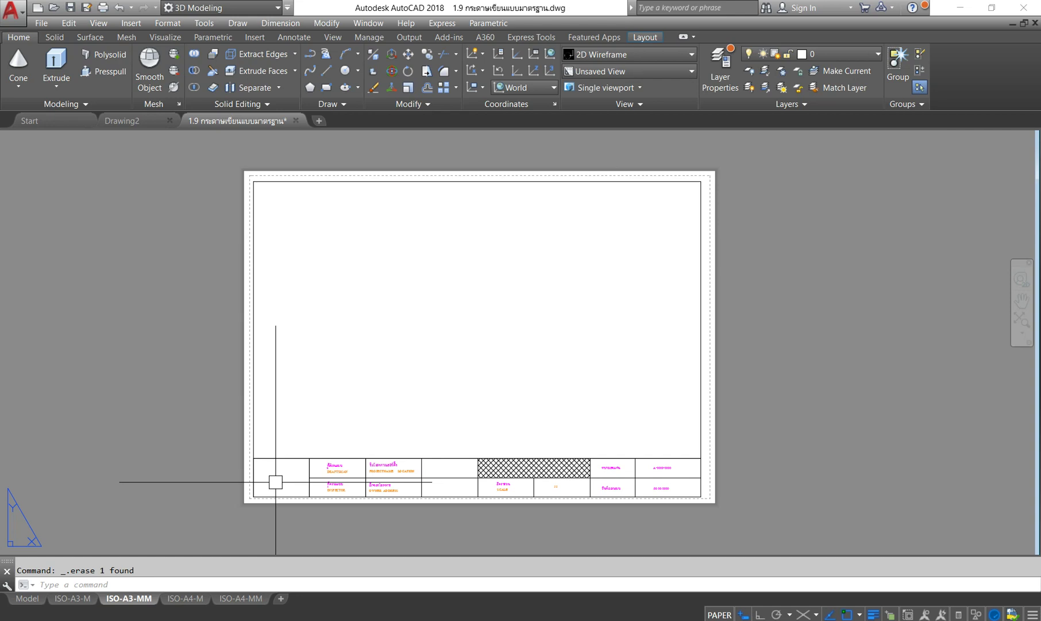
scroll(270, 498, "up", 3)
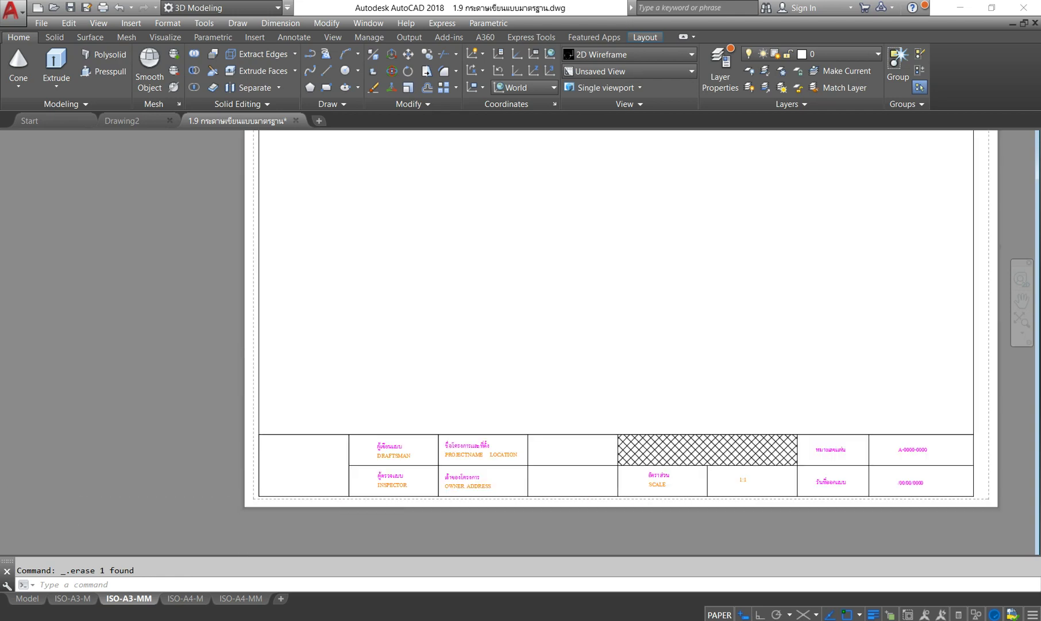
scroll(351, 498, "up", 3)
scroll(316, 389, "down", 2)
scroll(316, 389, "down", 4)
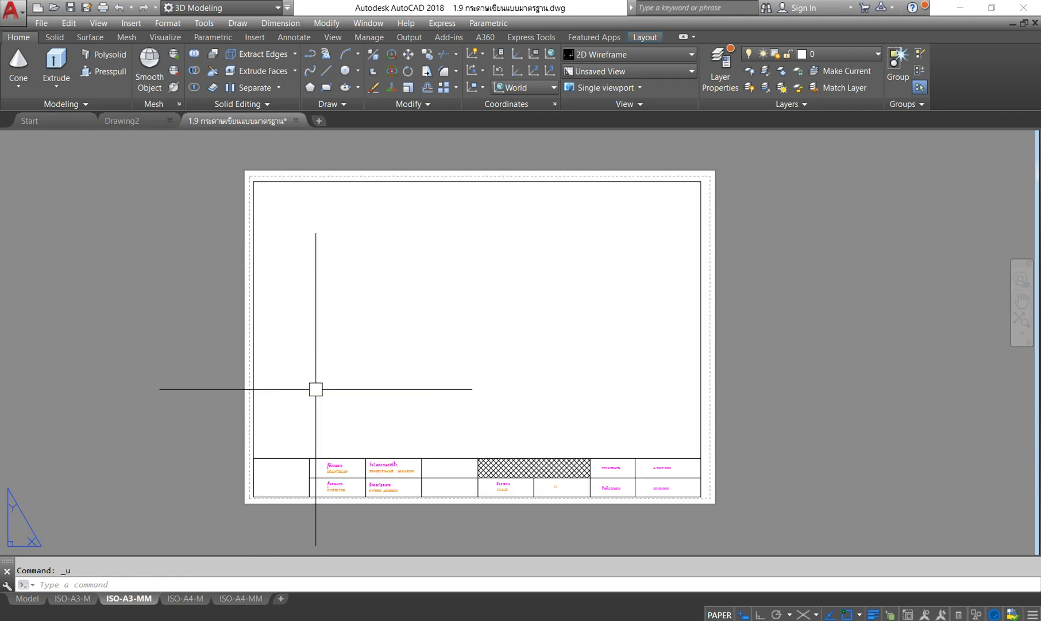
key("ctrl+z")
Stretch the inserted image's top-right corner to shrink it into the title-block corner
middle_click_drag(274, 490, 314, 411)
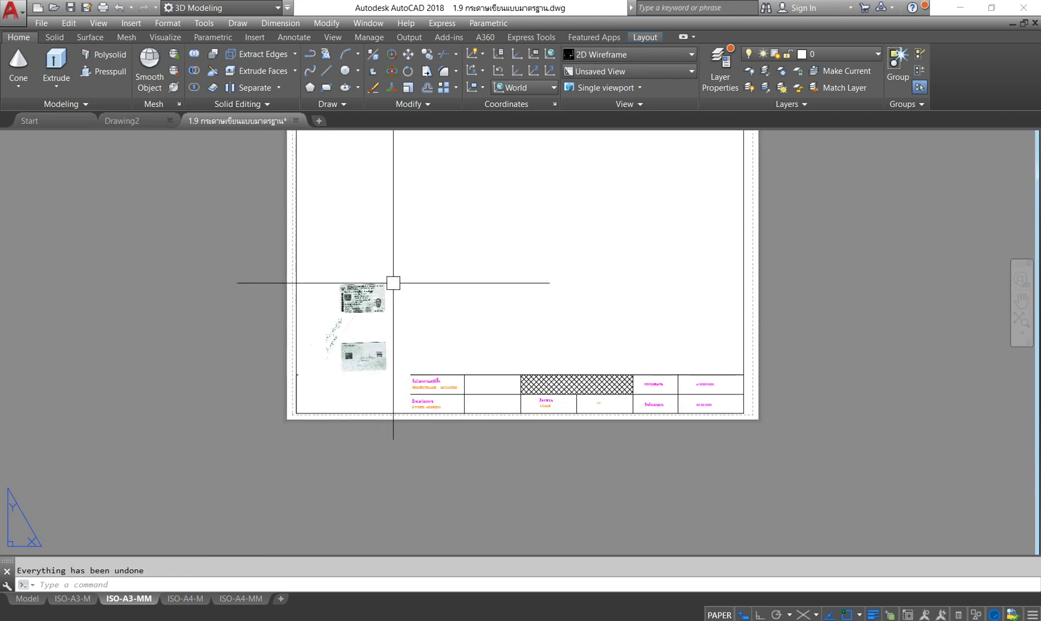
left_click(375, 256)
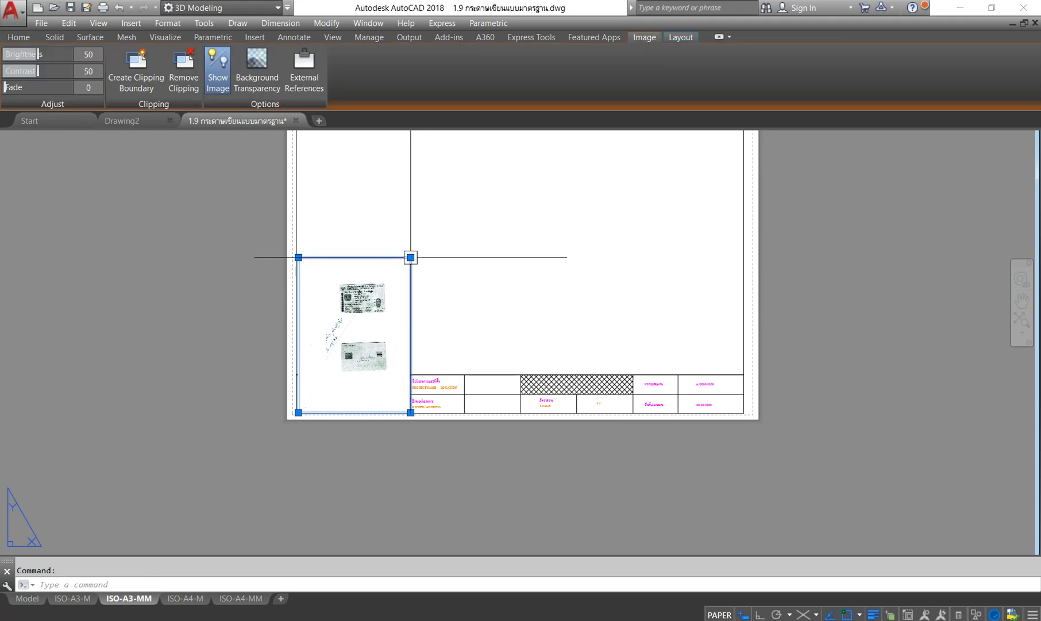
left_click(410, 257)
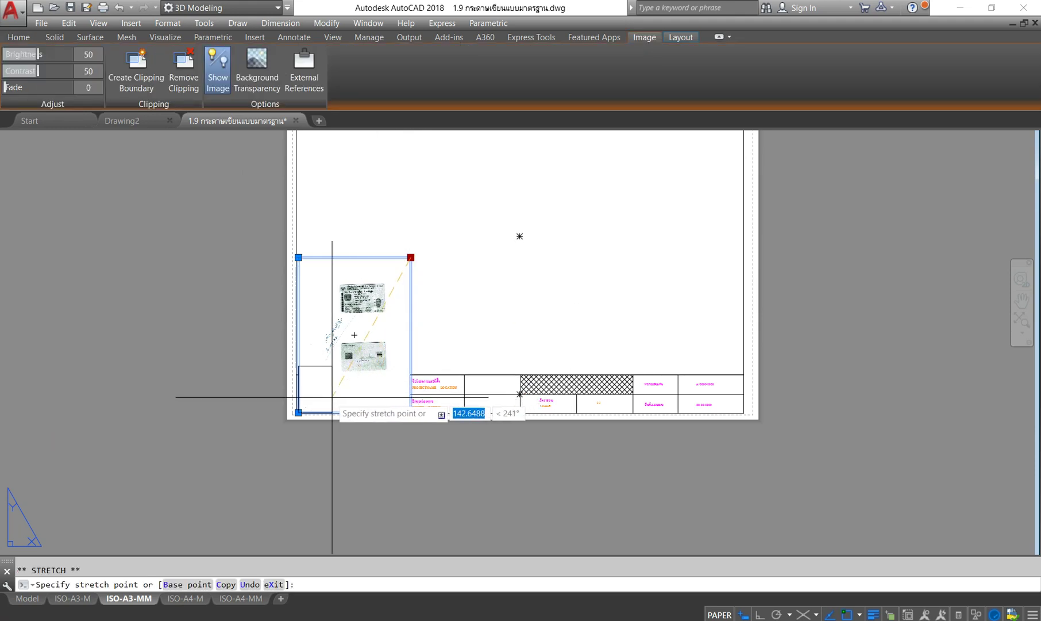
left_click(324, 377)
scroll(305, 401, "up", 8)
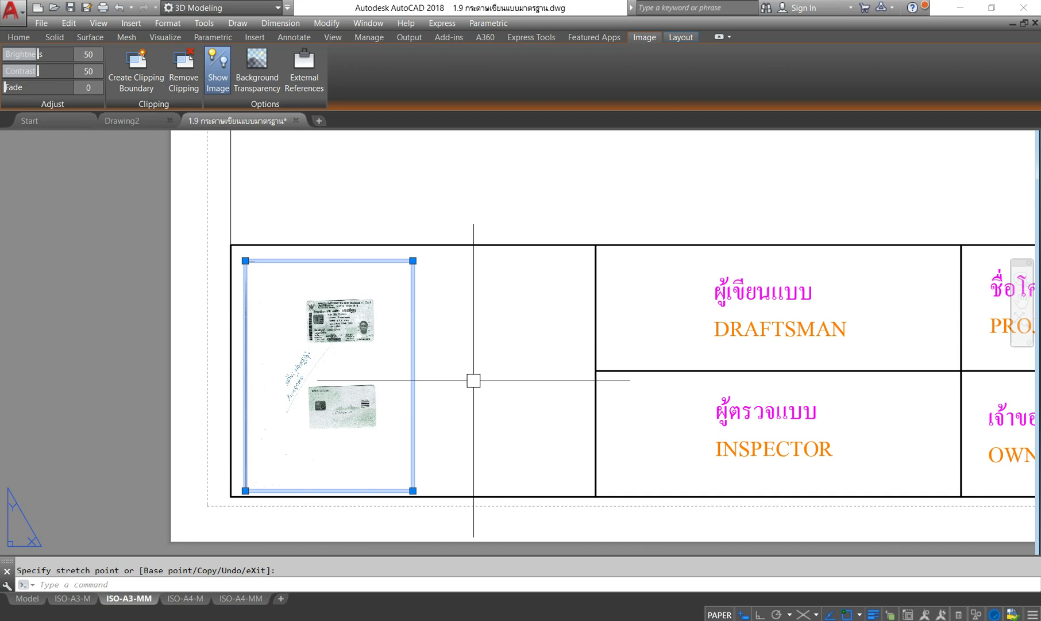
Delete the image again, recentre the sheet, and show the ISO-A3-M layout
key("Delete")
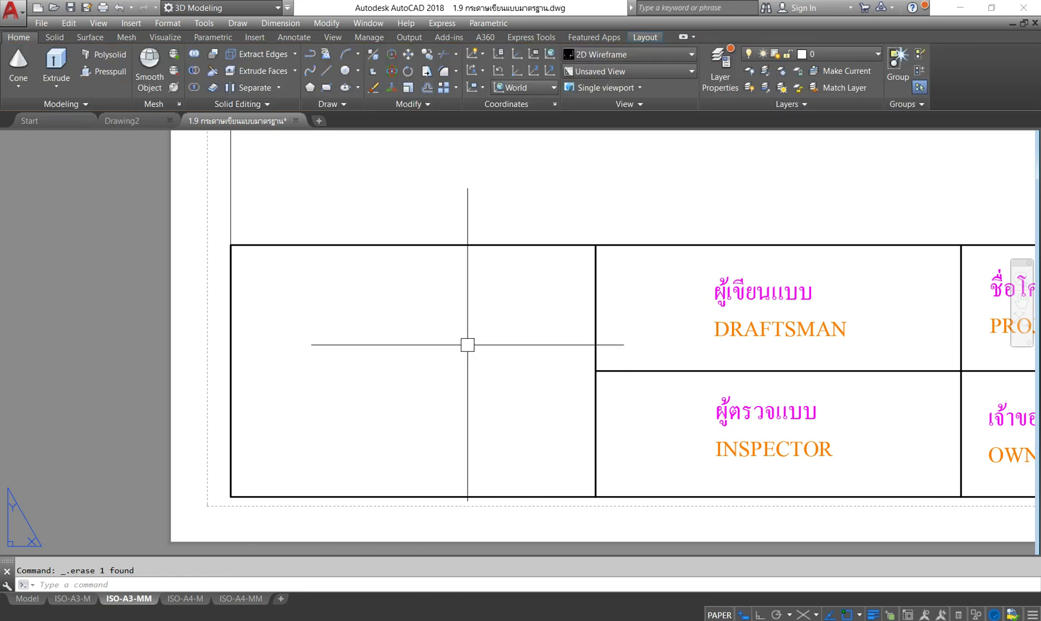
scroll(474, 379, "down", 5)
middle_click_drag(467, 341, 279, 376)
scroll(600, 322, "down", 3)
middle_click_drag(599, 321, 703, 351)
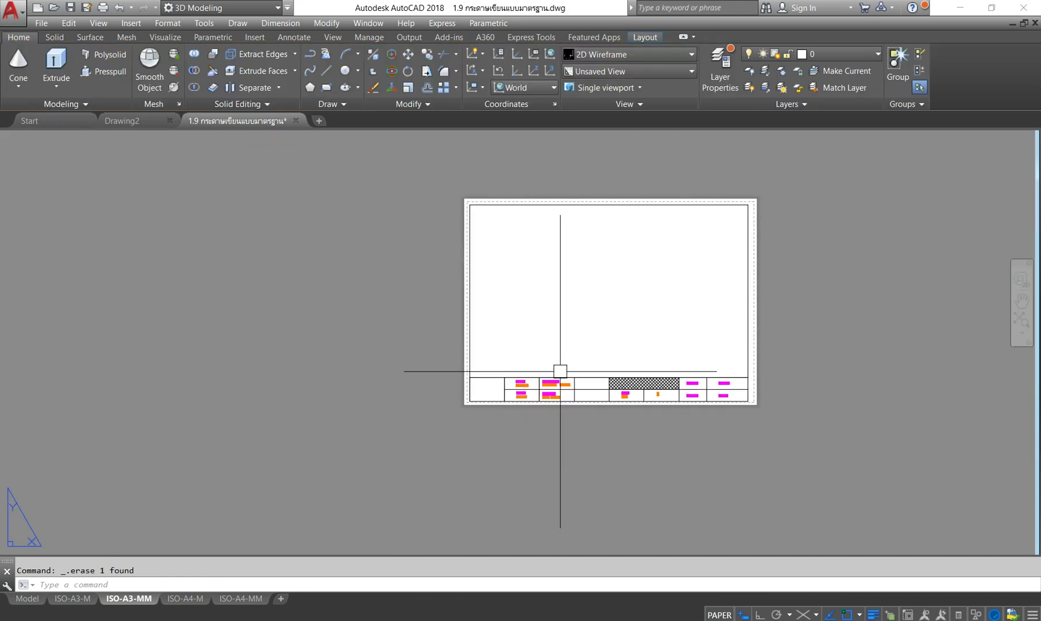
left_click(73, 599)
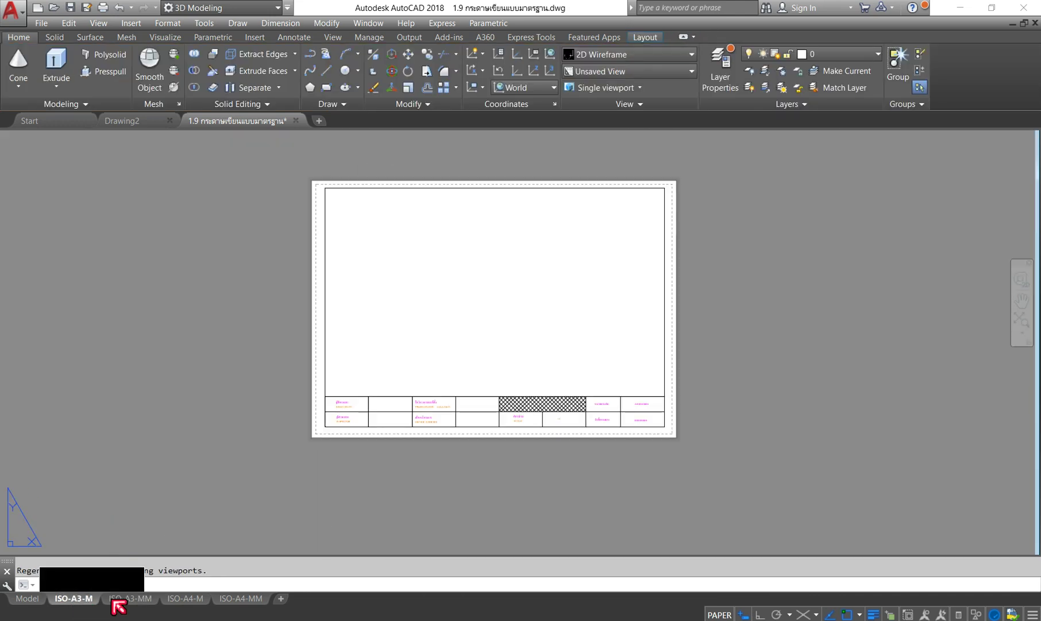
Browse the ISO-A3-MM, ISO-A4-M and ISO-A4-MM layout sheets
left_click(132, 599)
left_click(196, 598)
left_click(241, 598)
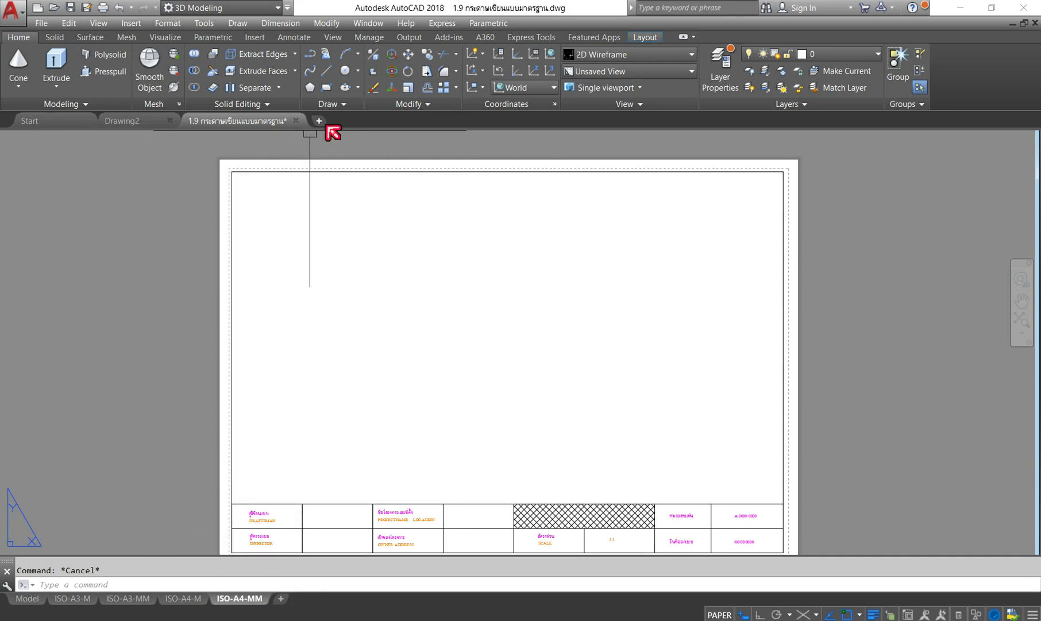
In a new blank drawing, make ISO-A3-M the active layout and choose From Template
key("ctrl+n")
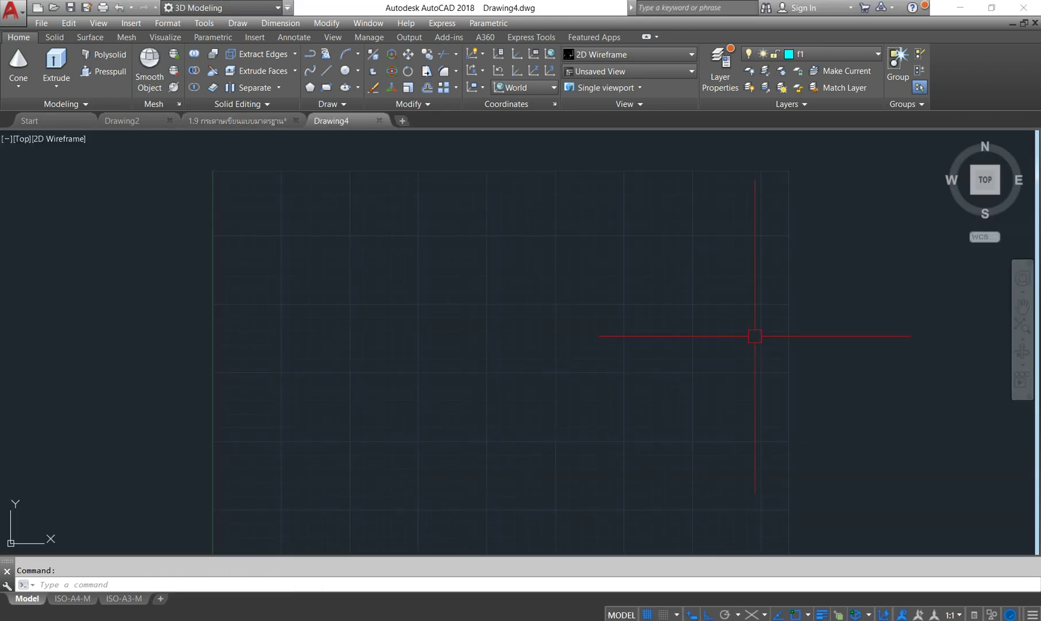
mouse_move(125, 599)
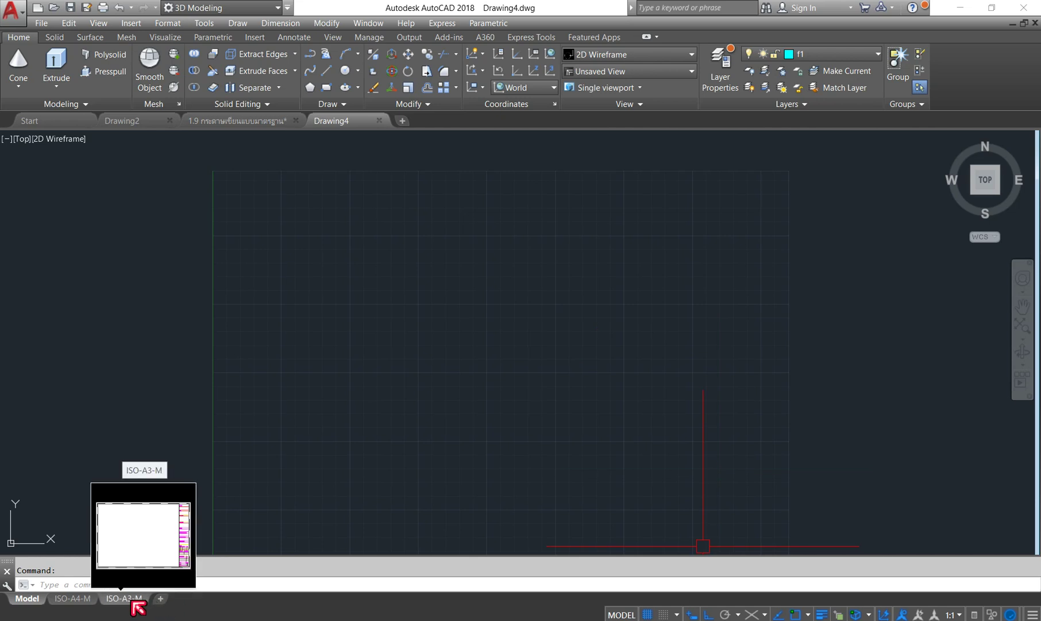
left_click(131, 601)
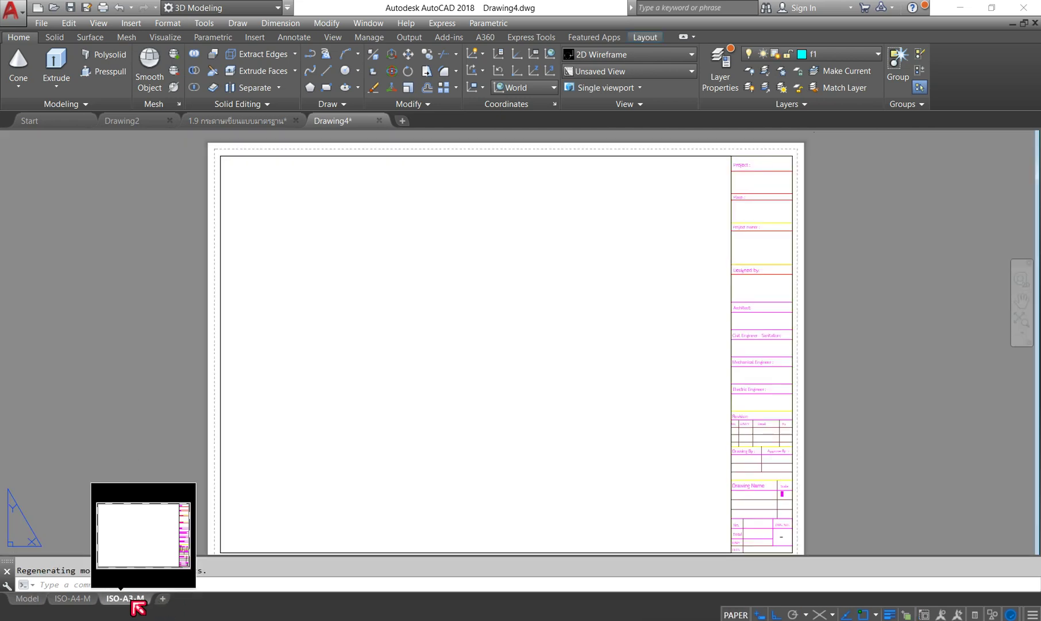
left_click(126, 599)
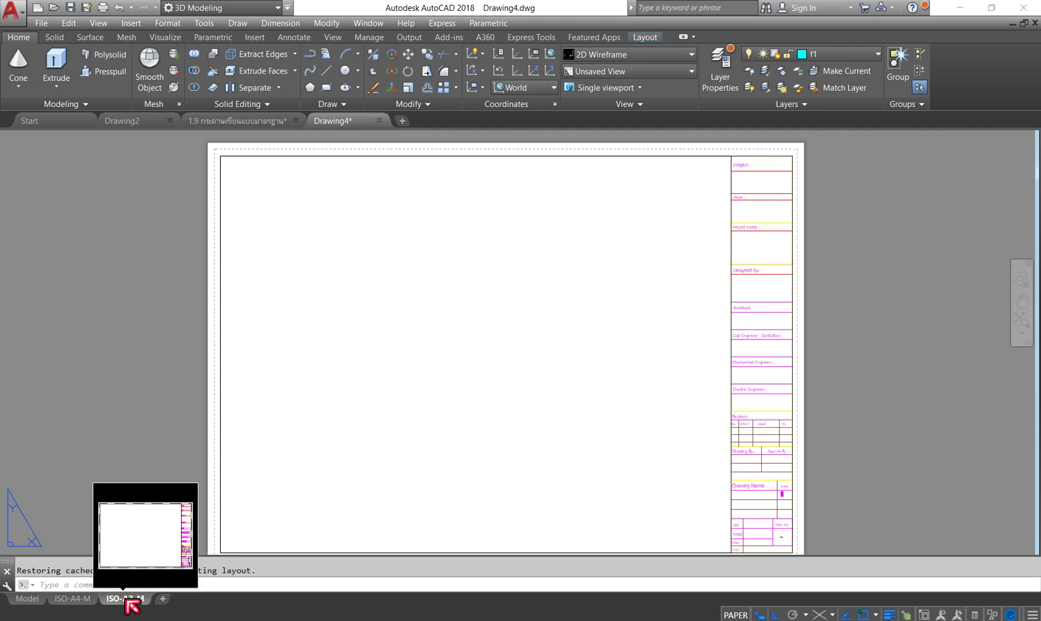
right_click(131, 601)
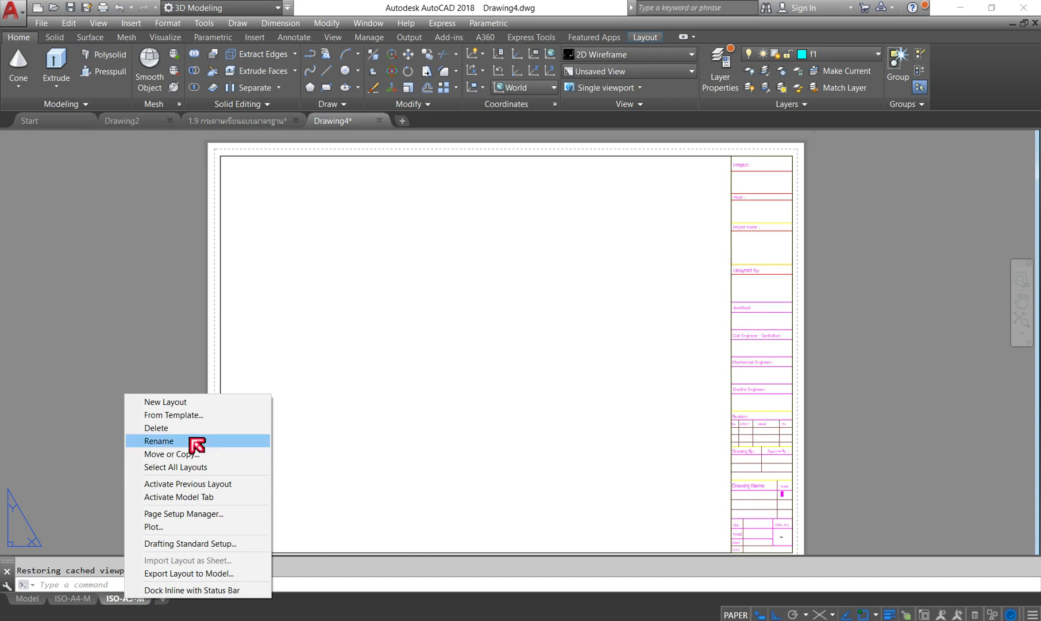
left_click(189, 415)
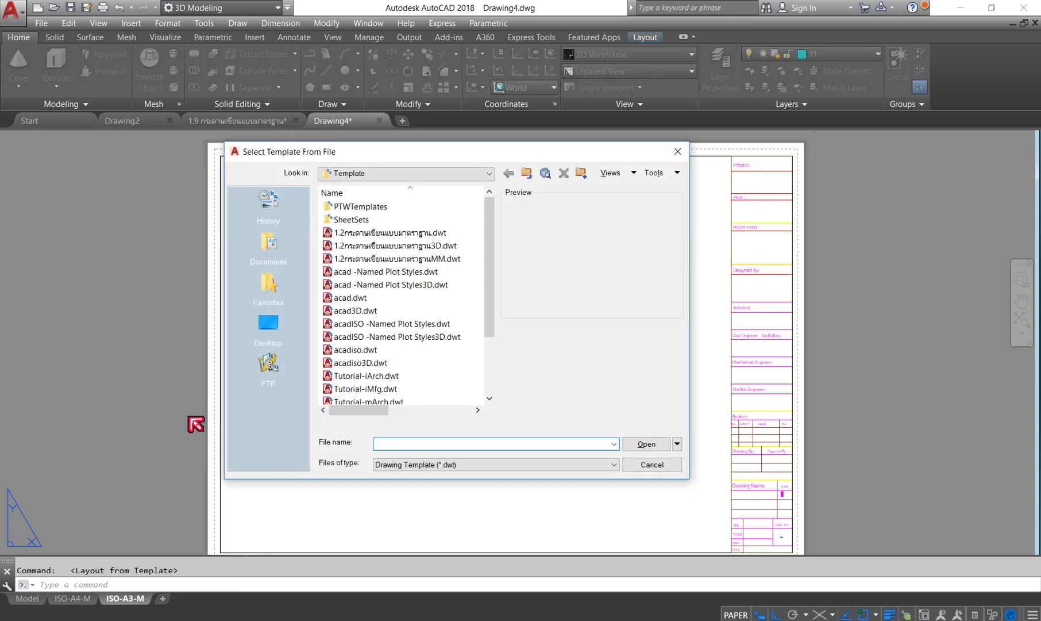
Insert the layouts from the A4-A3 drawing-sheet template
scroll(437, 367, "down", 2)
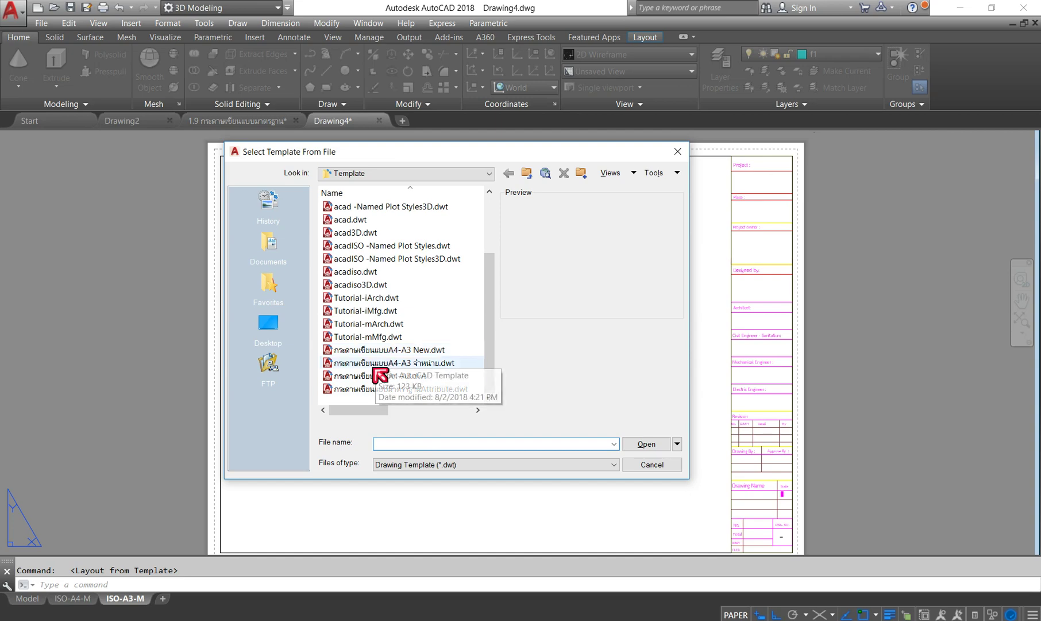
left_click(371, 362)
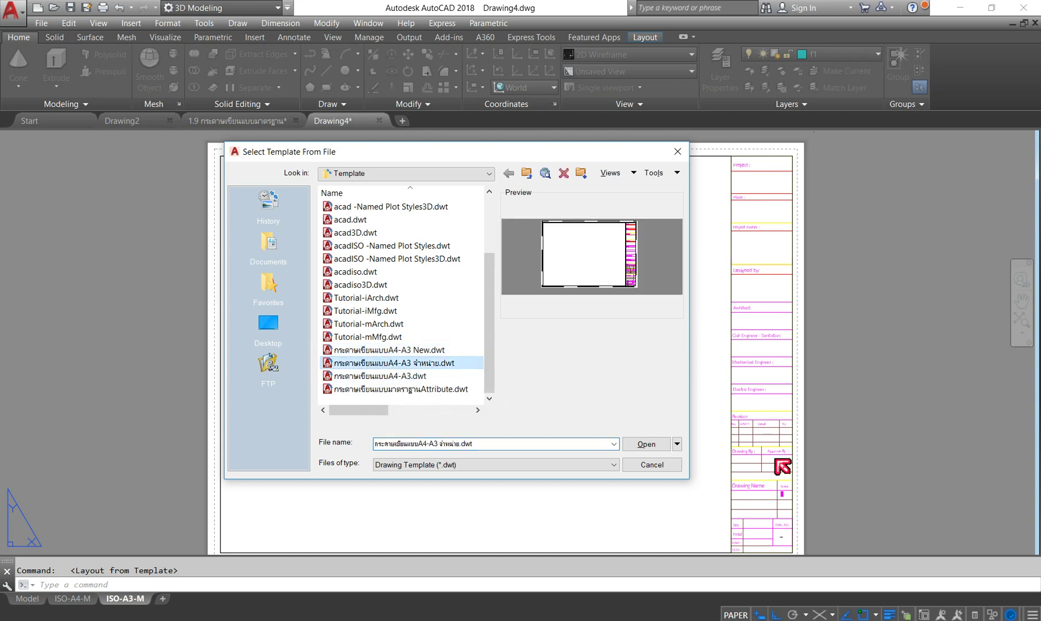
left_click(646, 444)
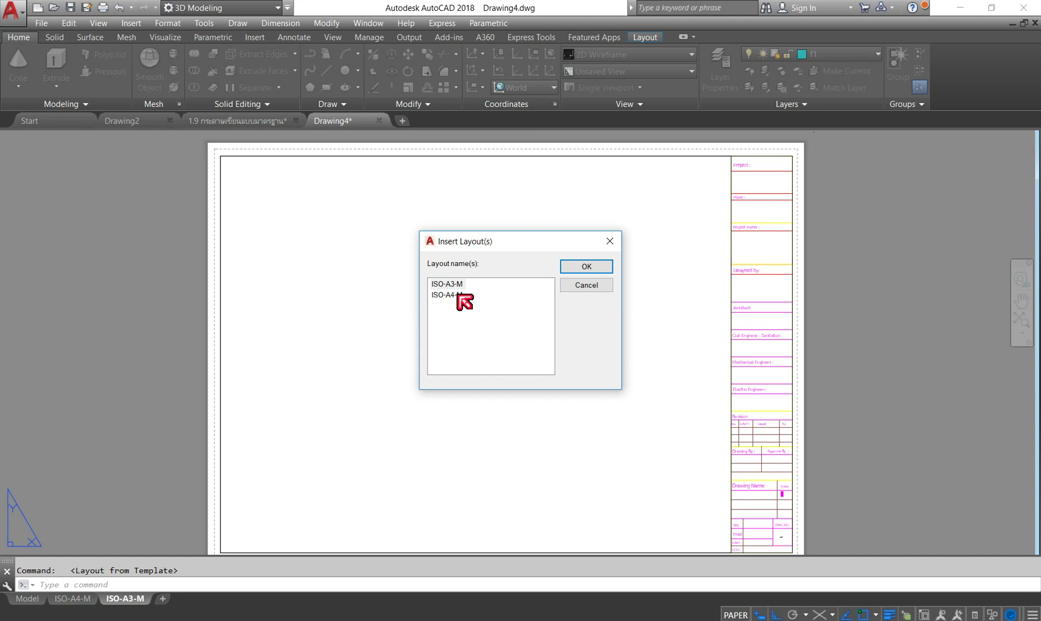
left_click(611, 241)
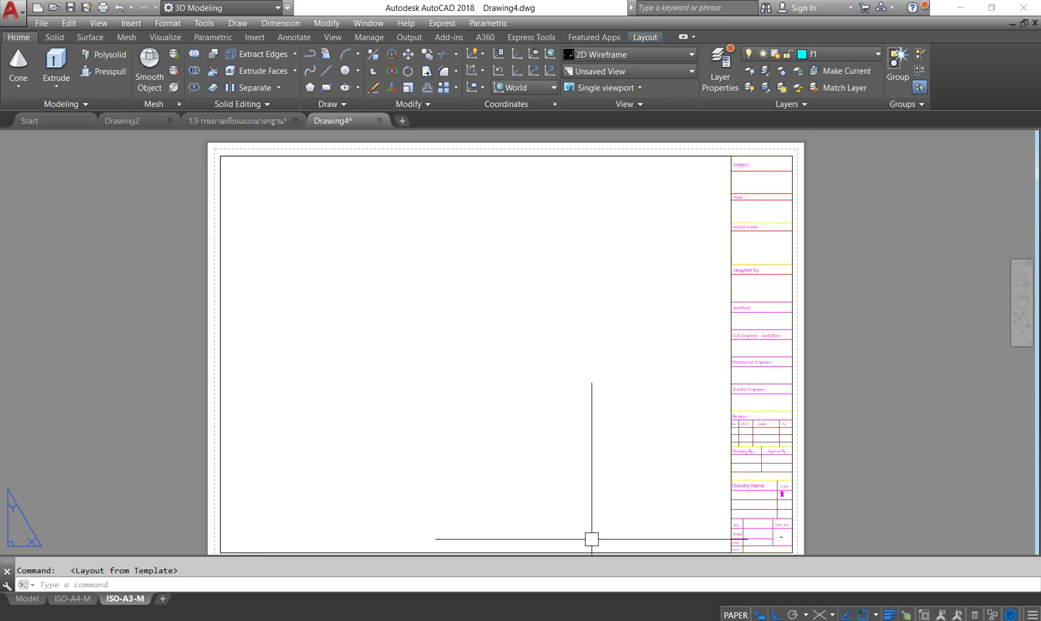
Return to model space and bring the Word lesson outline to the front
key("super")
left_click(855, 311)
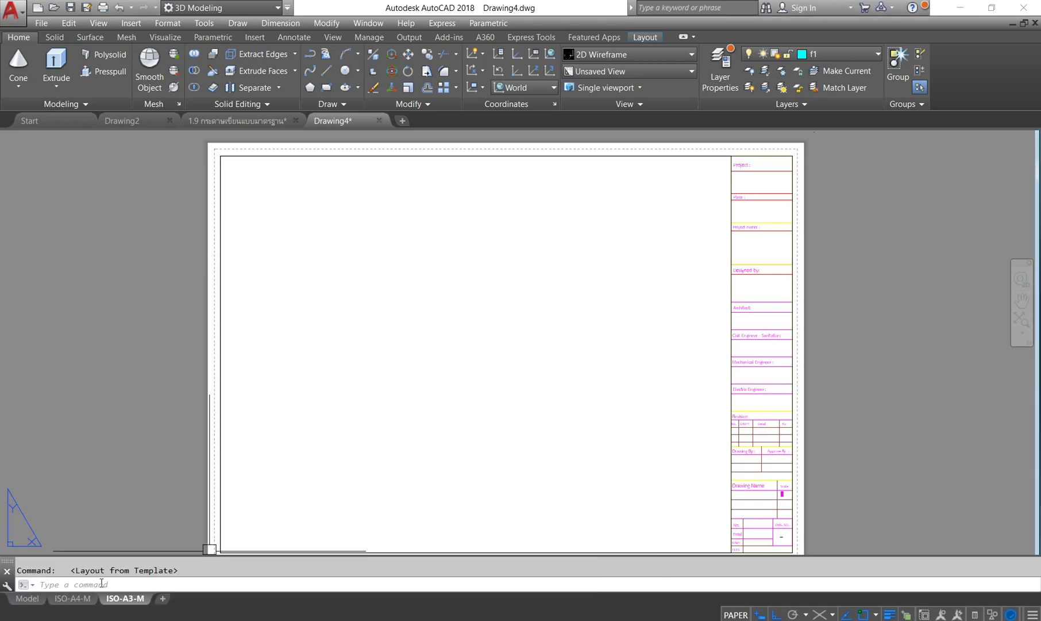
left_click(27, 599)
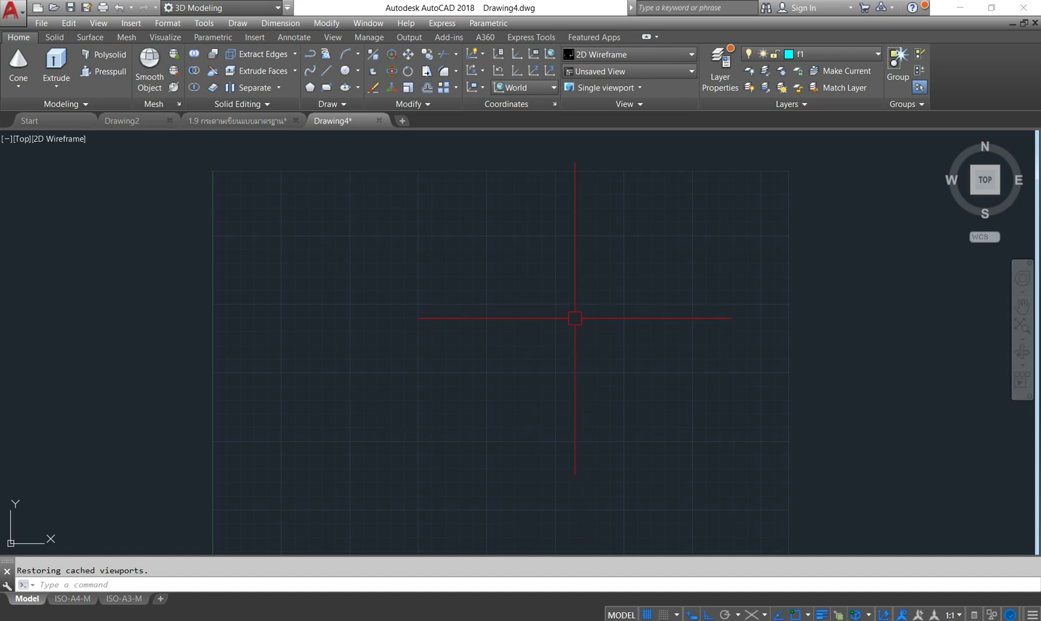
left_click(336, 616)
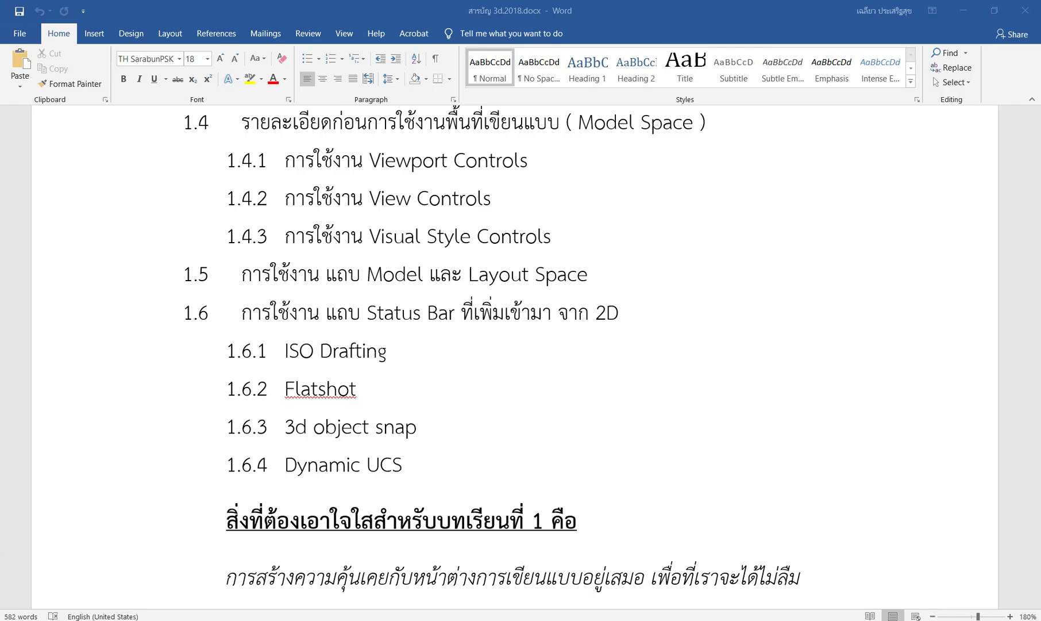
Scroll through the chapter 1 outline in Word, then return to Drawing2 in AutoCAD
scroll(470, 434, "up", 3)
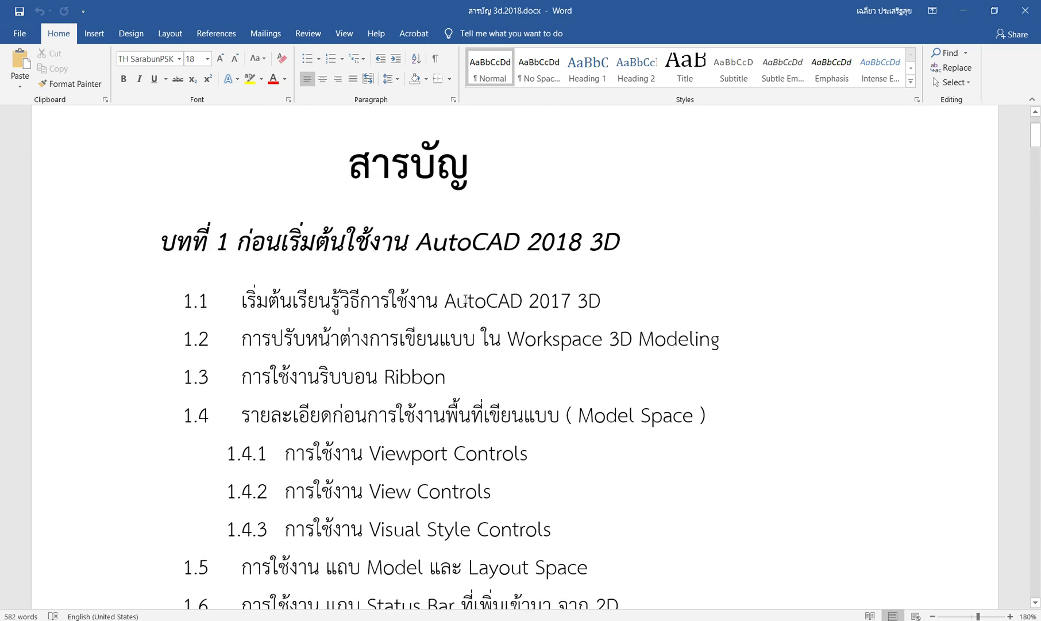
scroll(251, 318, "down", 1)
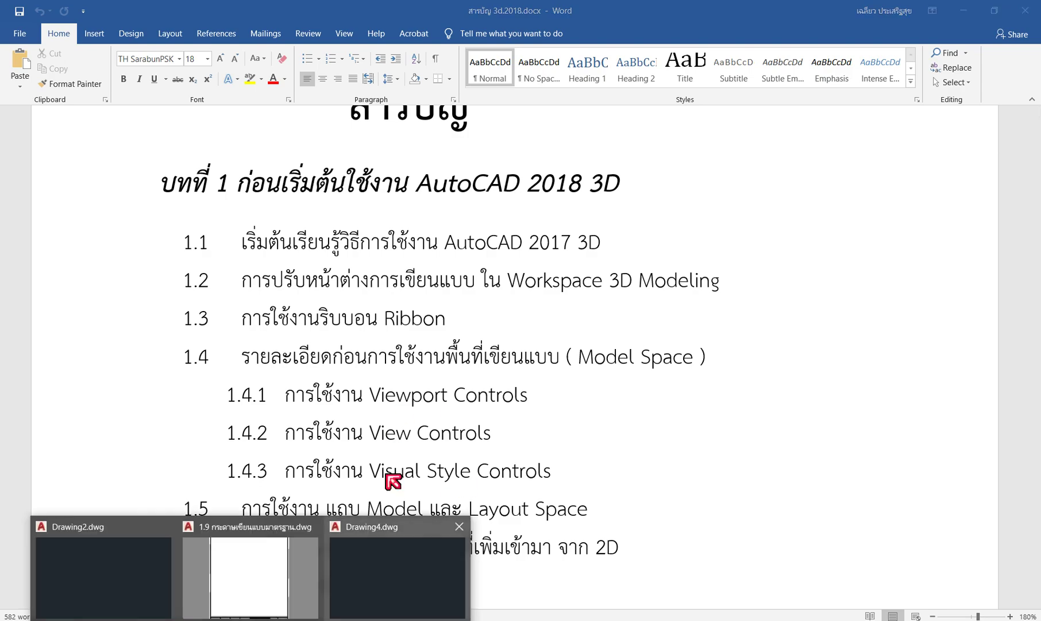
left_click(154, 590)
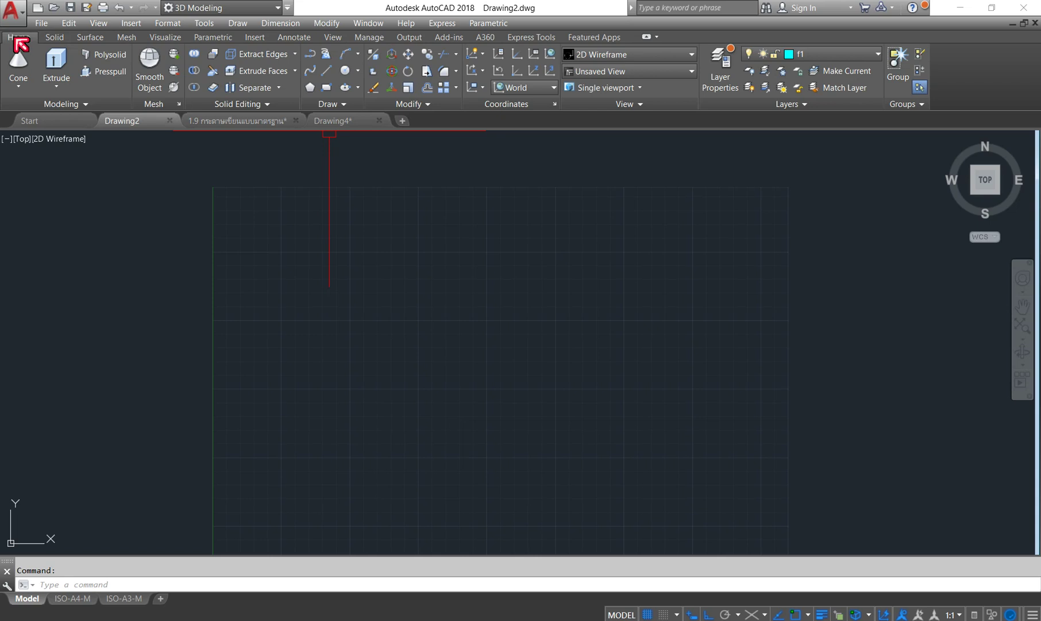
Preview the Solid tools, return to Home, and check its Show Panels menu without changes
left_click(54, 38)
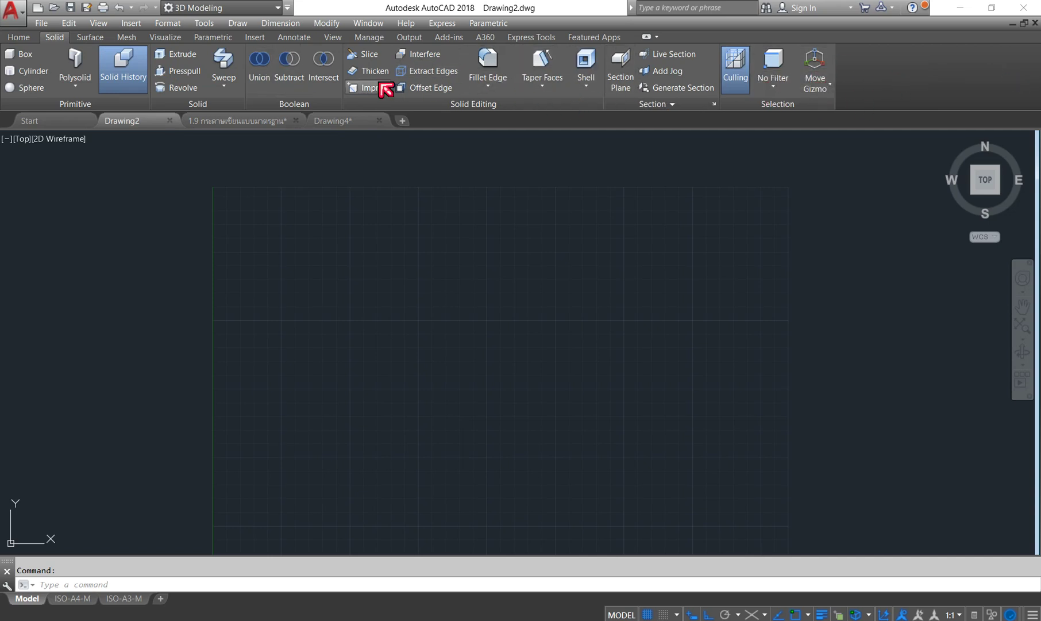
left_click(19, 36)
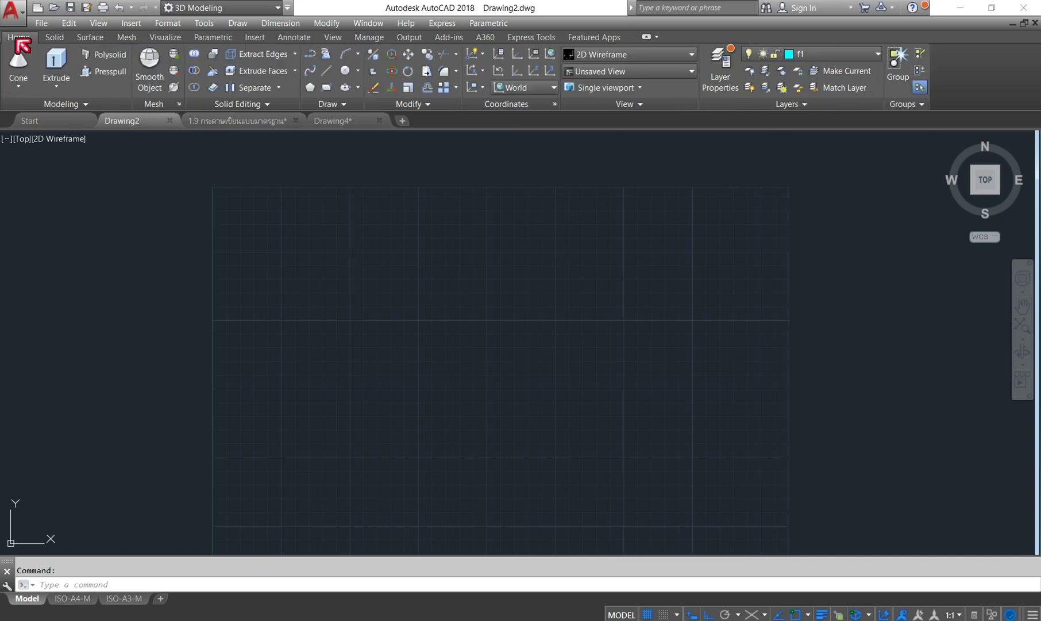
right_click(19, 38)
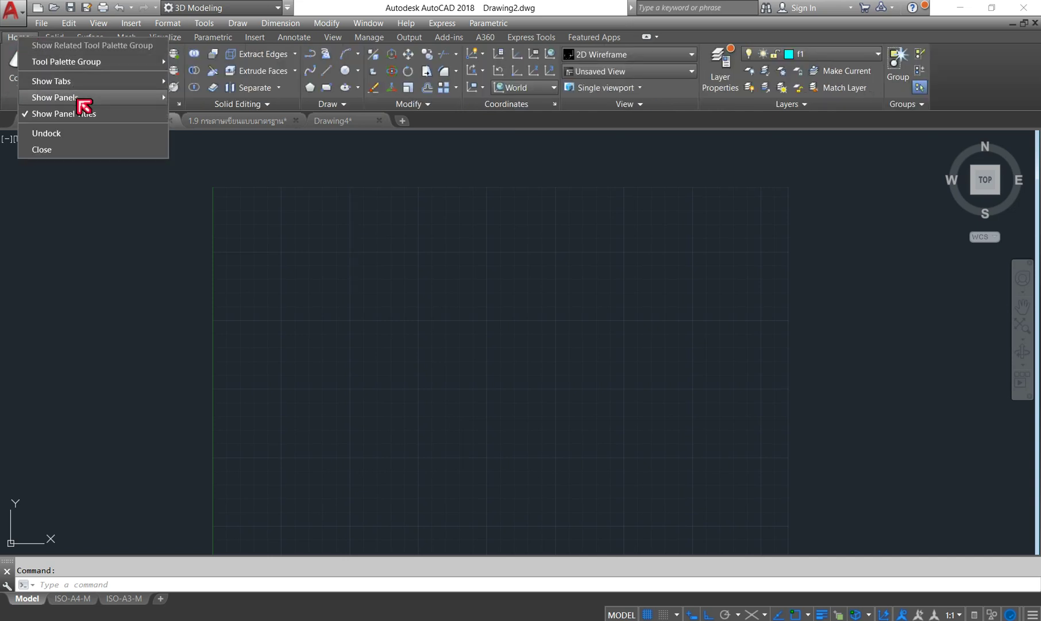
mouse_move(55, 97)
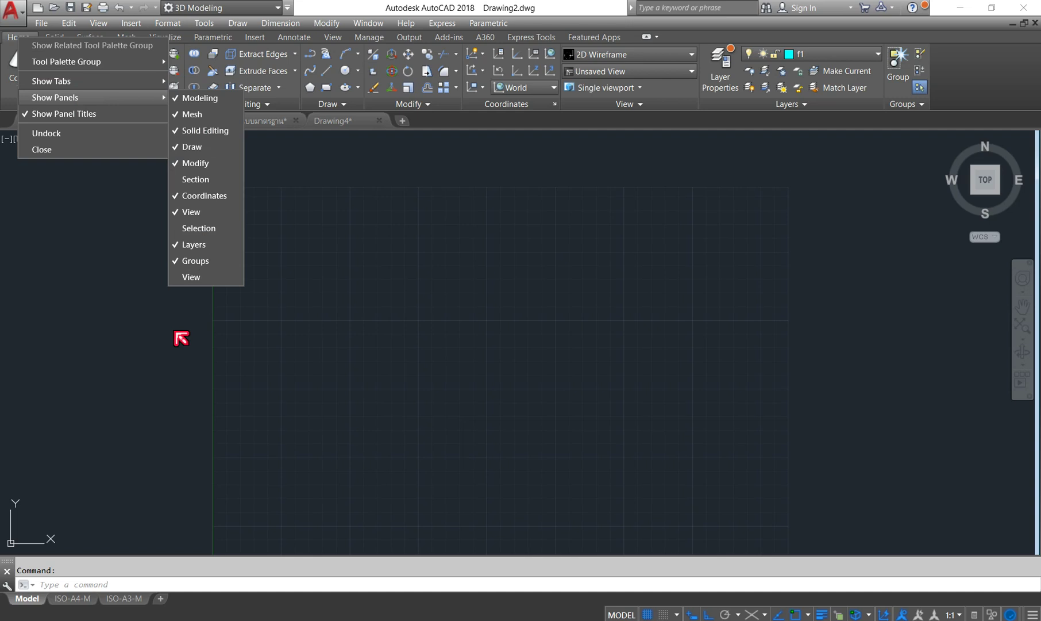
left_click(14, 41)
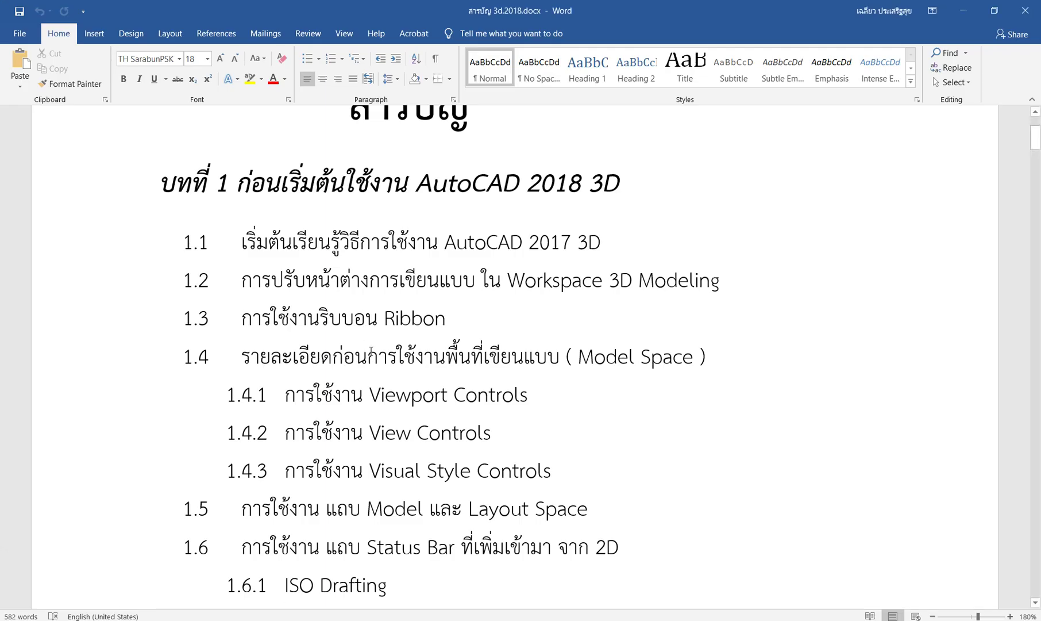
Scroll the Word outline down to section 1.6, then return to Drawing2 in AutoCAD
scroll(371, 351, "down", 1)
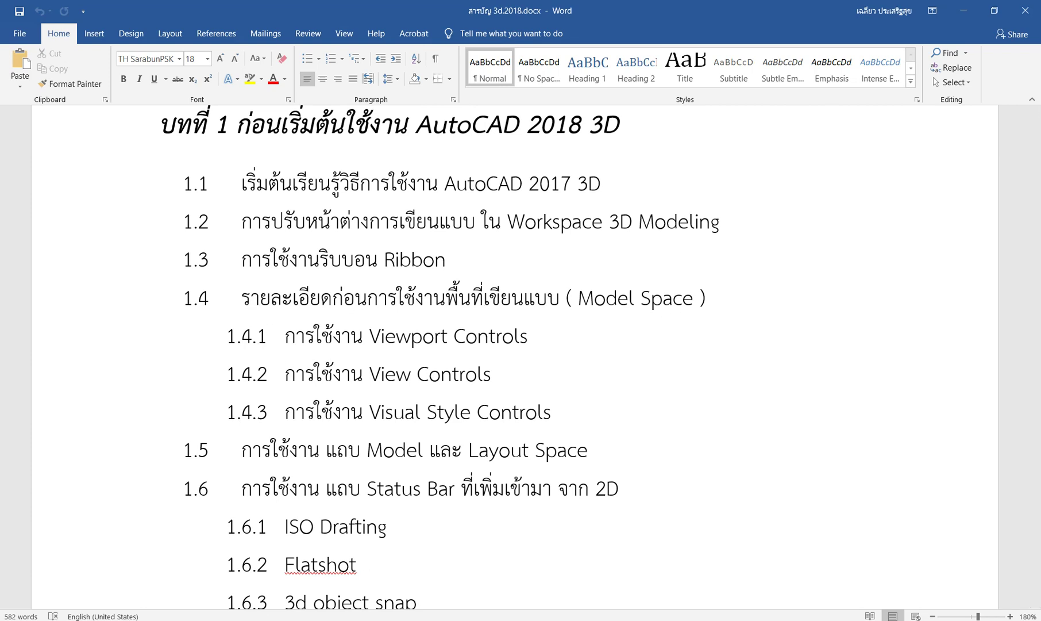
left_click(152, 525)
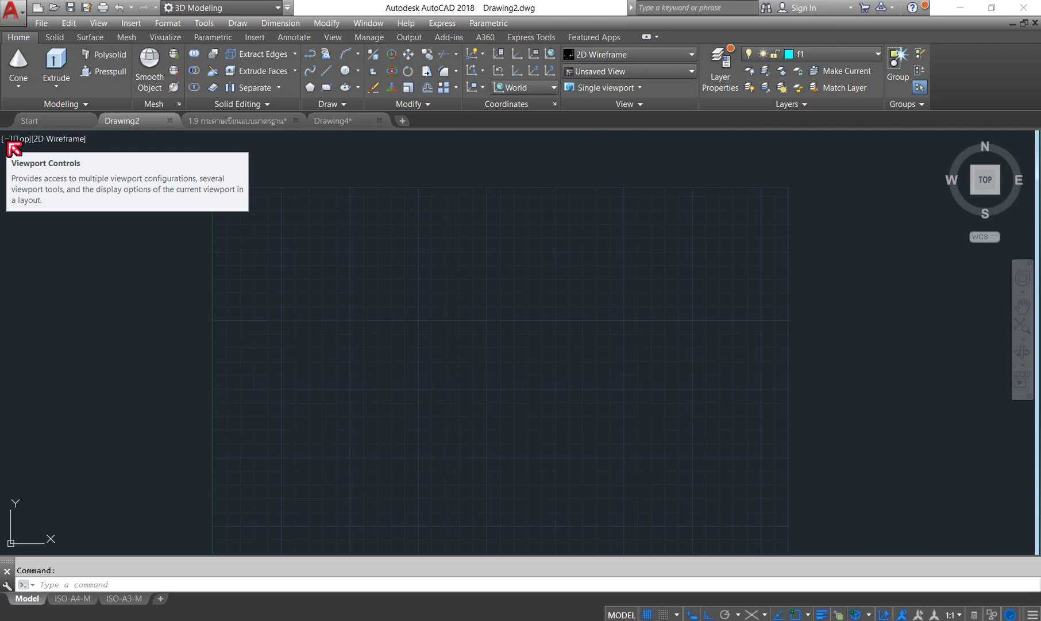
Preview viewport arrangements from the viewport control and Visualize tab, keeping the single viewport
left_click(9, 143)
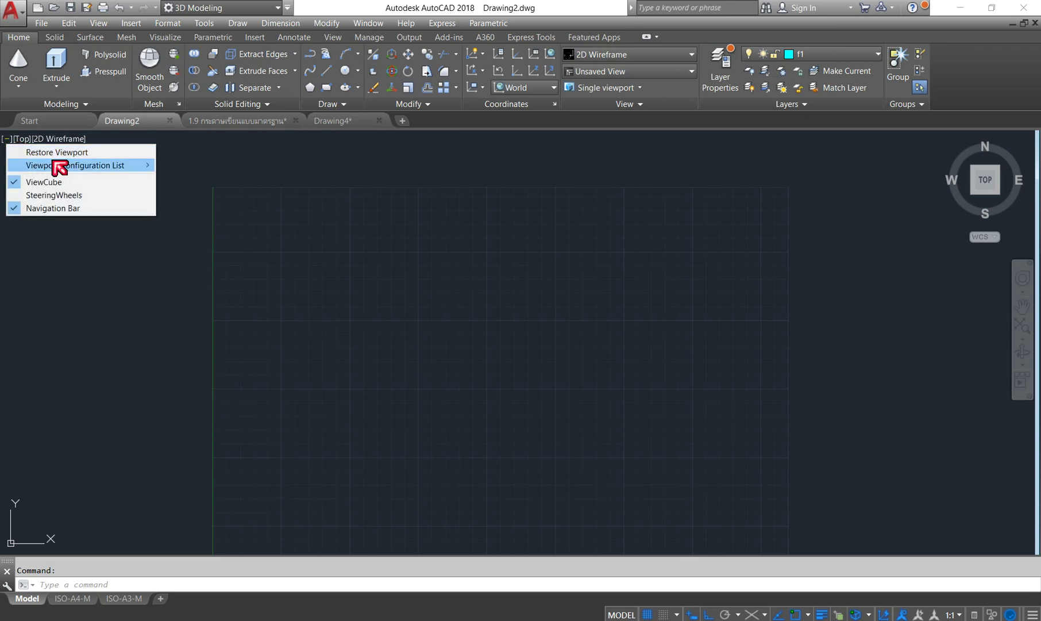
mouse_move(77, 165)
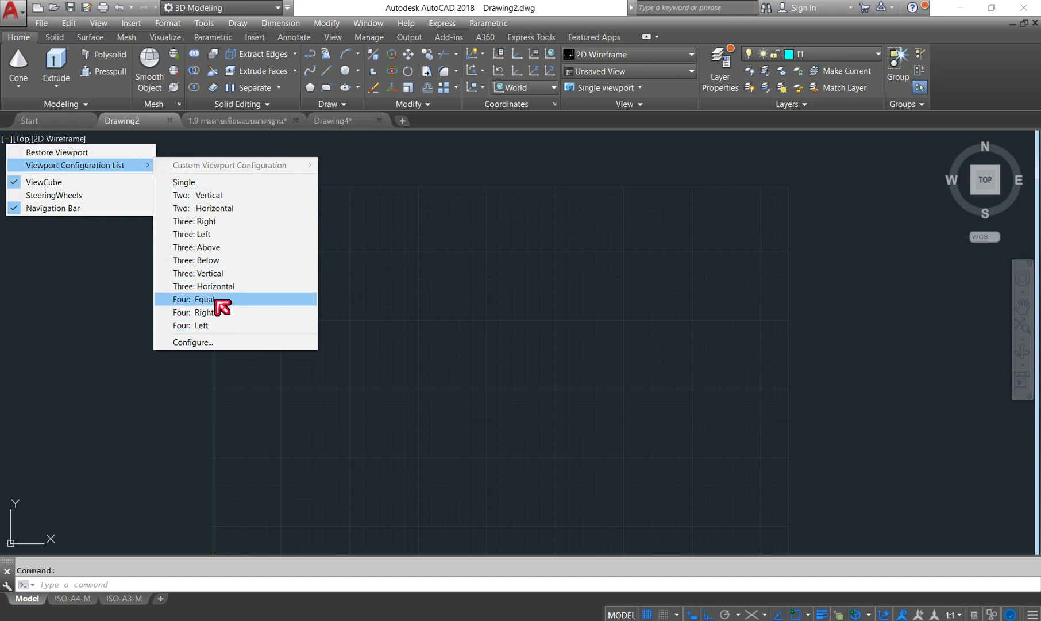
left_click(93, 318)
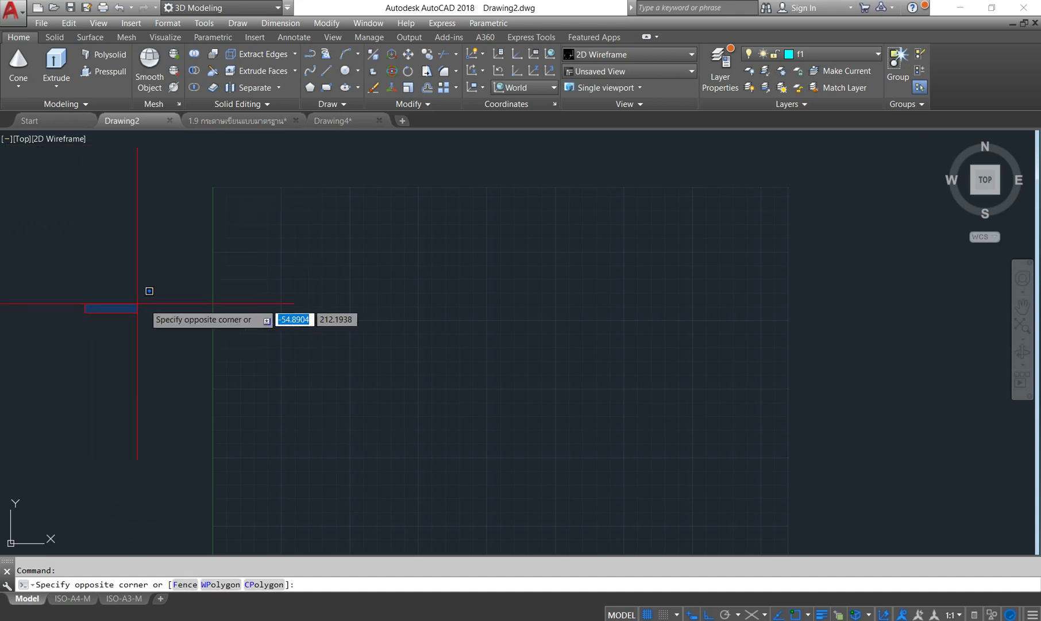
left_click(164, 38)
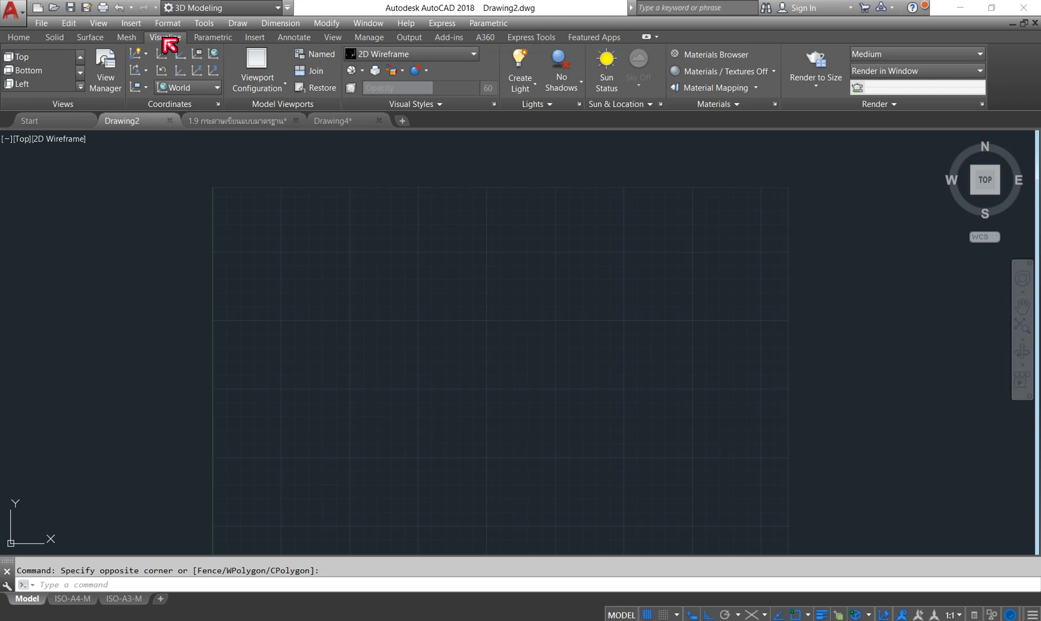
left_click(275, 87)
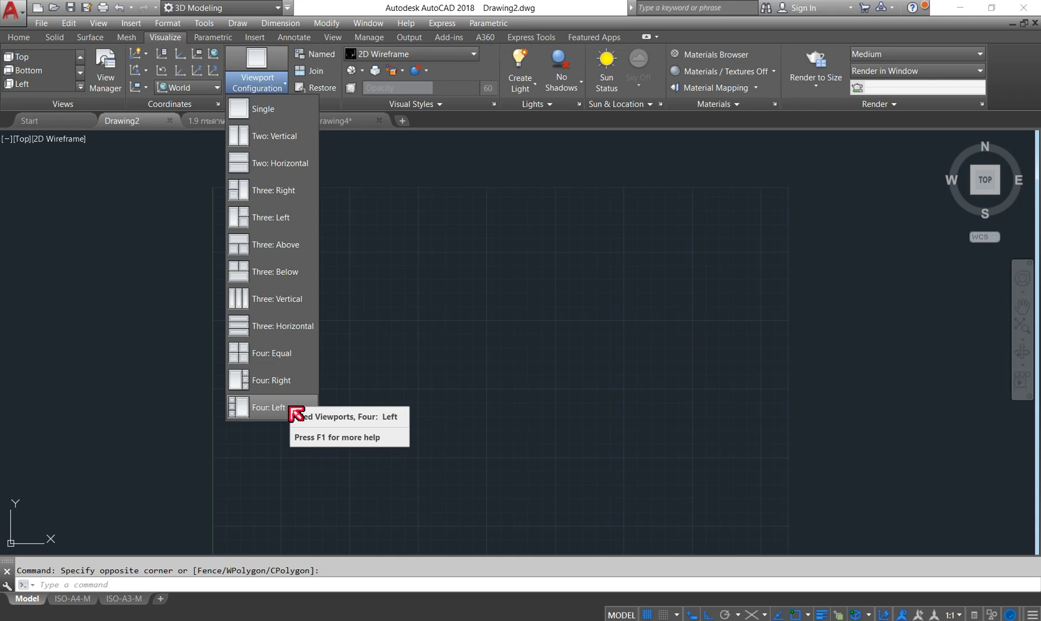
left_click(39, 209)
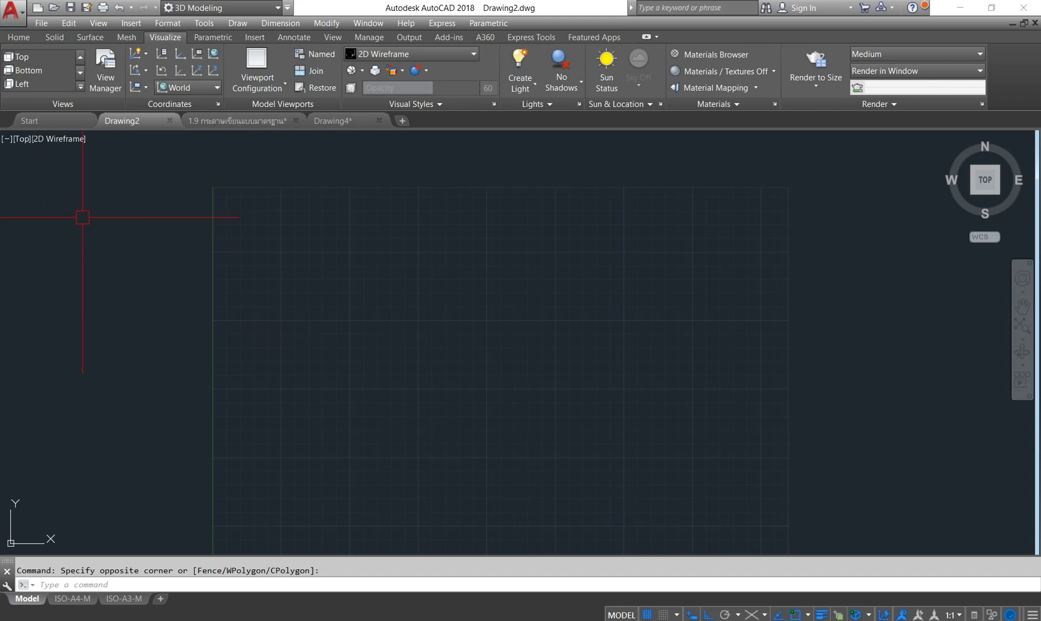
Try the SE Isometric, Top and NE Isometric views, settling on SE Isometric
left_click(26, 142)
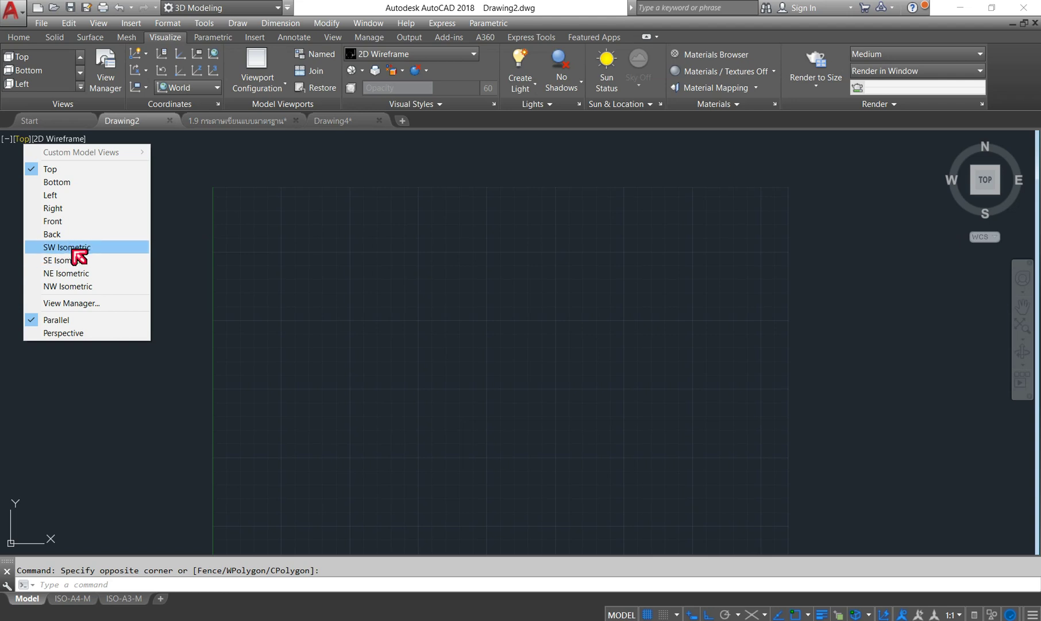
left_click(75, 260)
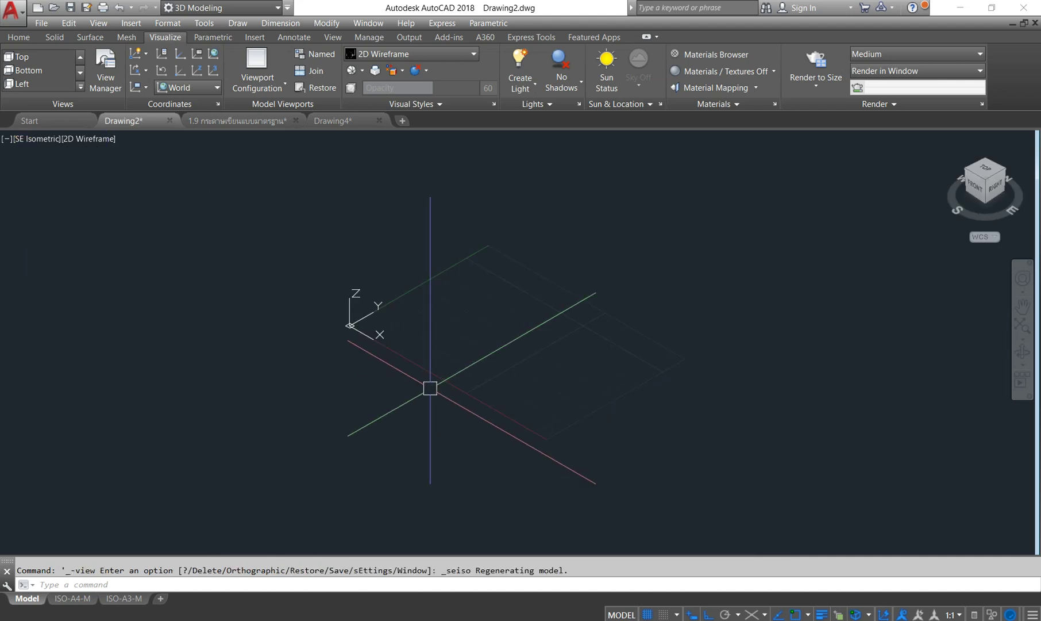
left_click(51, 139)
left_click(69, 167)
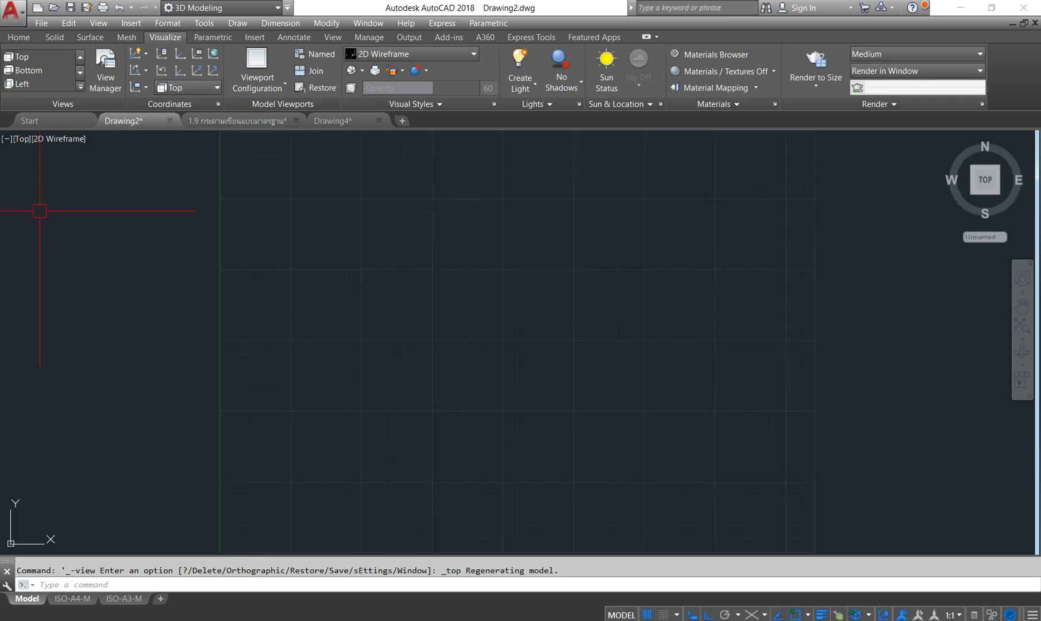
left_click(49, 140)
left_click(32, 142)
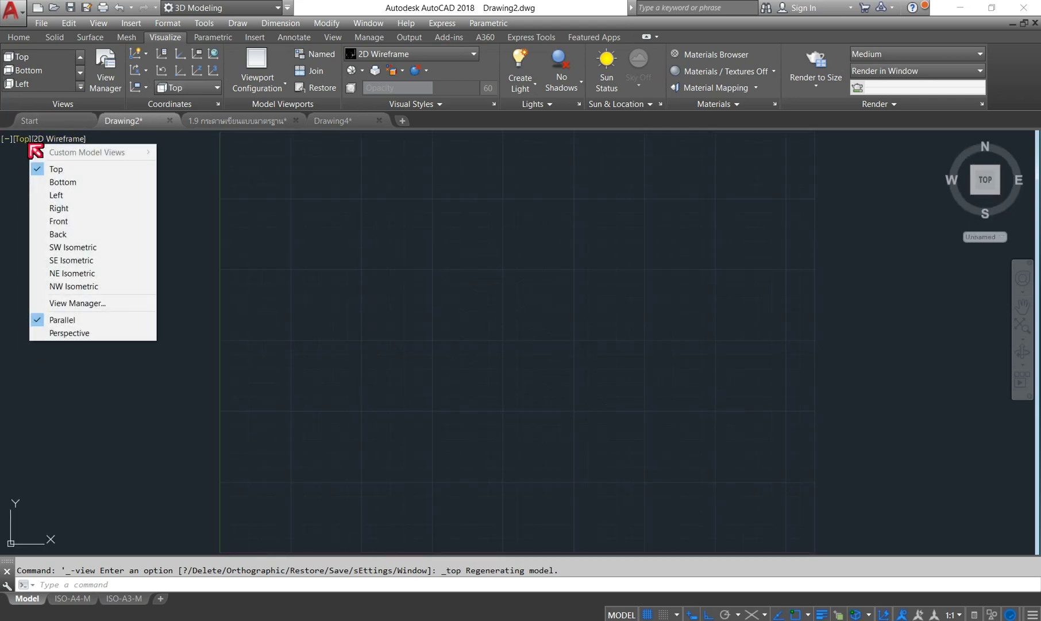
left_click(88, 272)
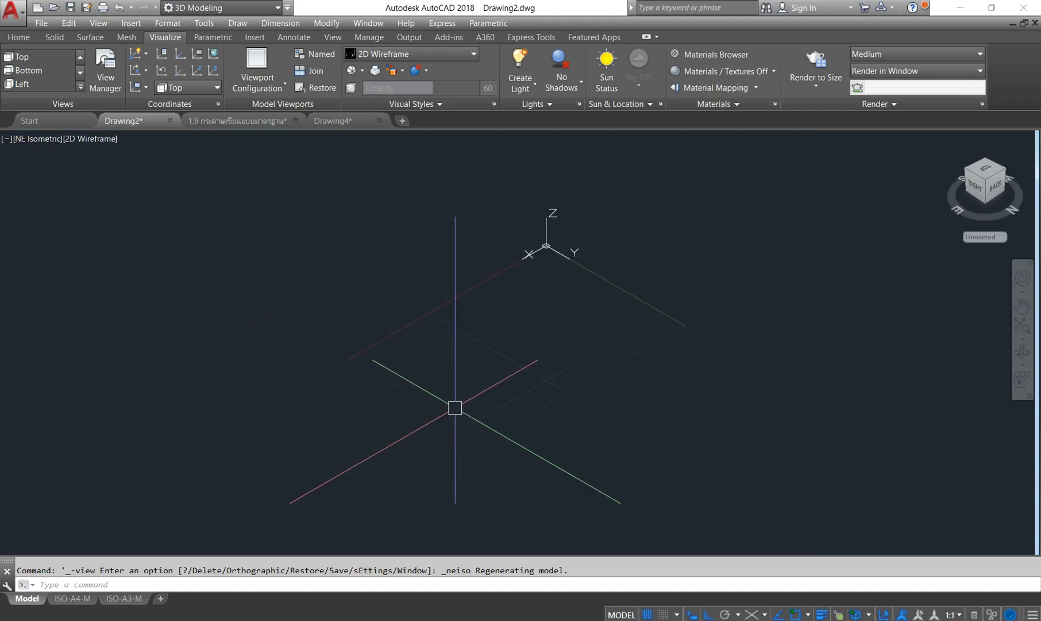
left_click(37, 139)
left_click(89, 260)
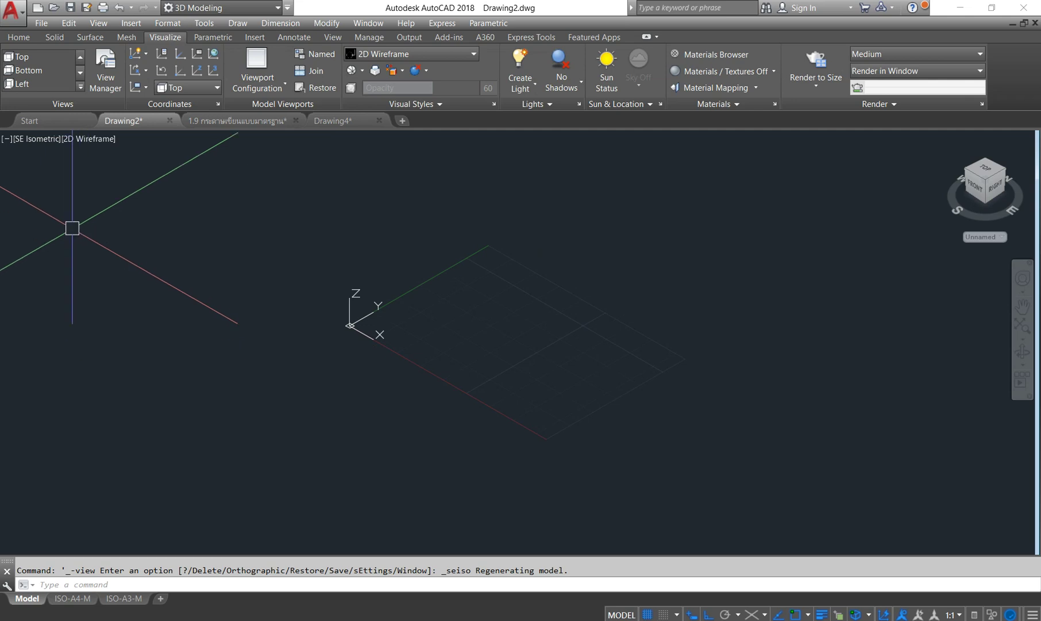
left_click(95, 140)
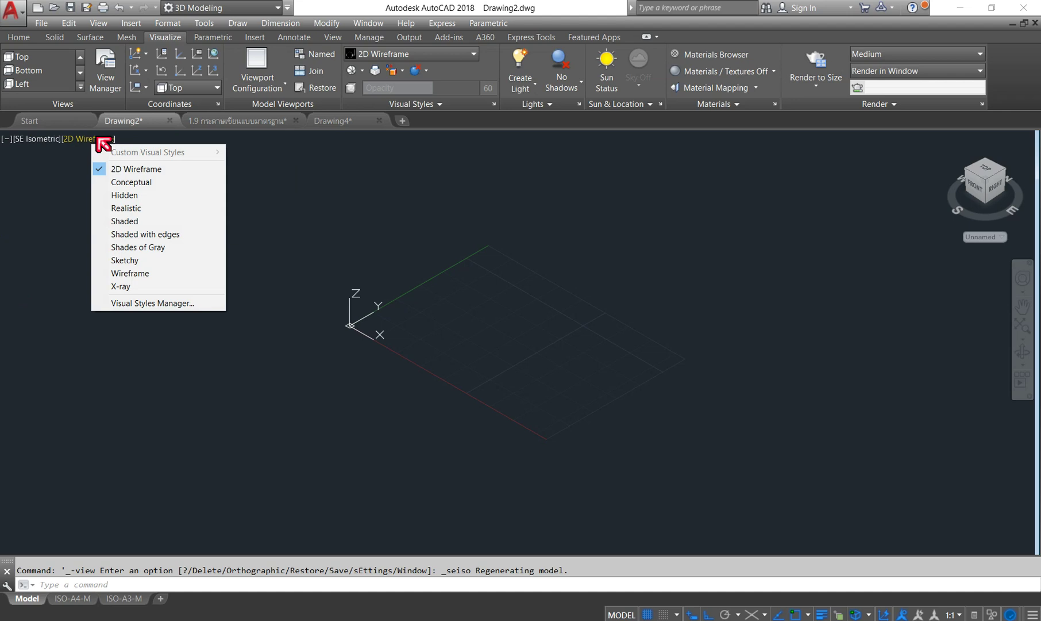
Apply the Realistic visual style, scroll the Word outline, then return to Drawing2
left_click(123, 207)
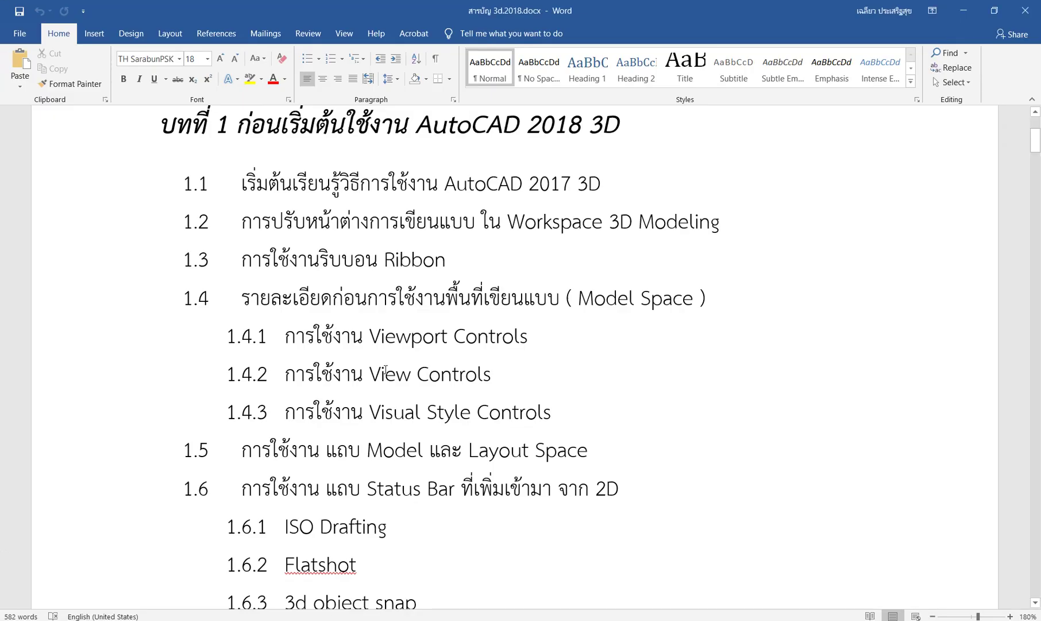
scroll(415, 386, "down", 1)
scroll(415, 386, "down", 3)
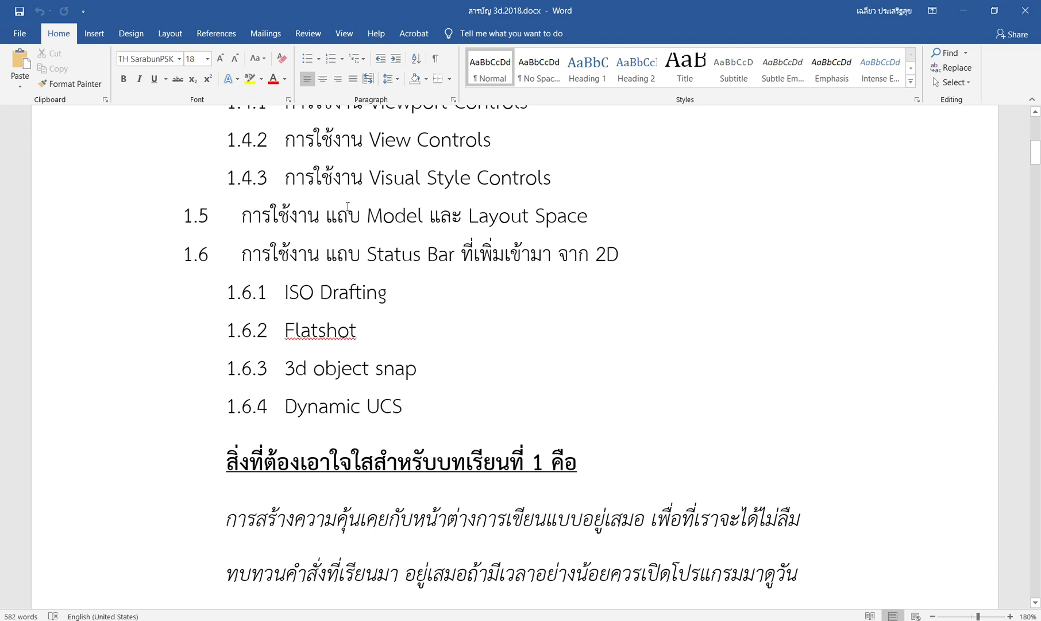
left_click(251, 620)
left_click(104, 577)
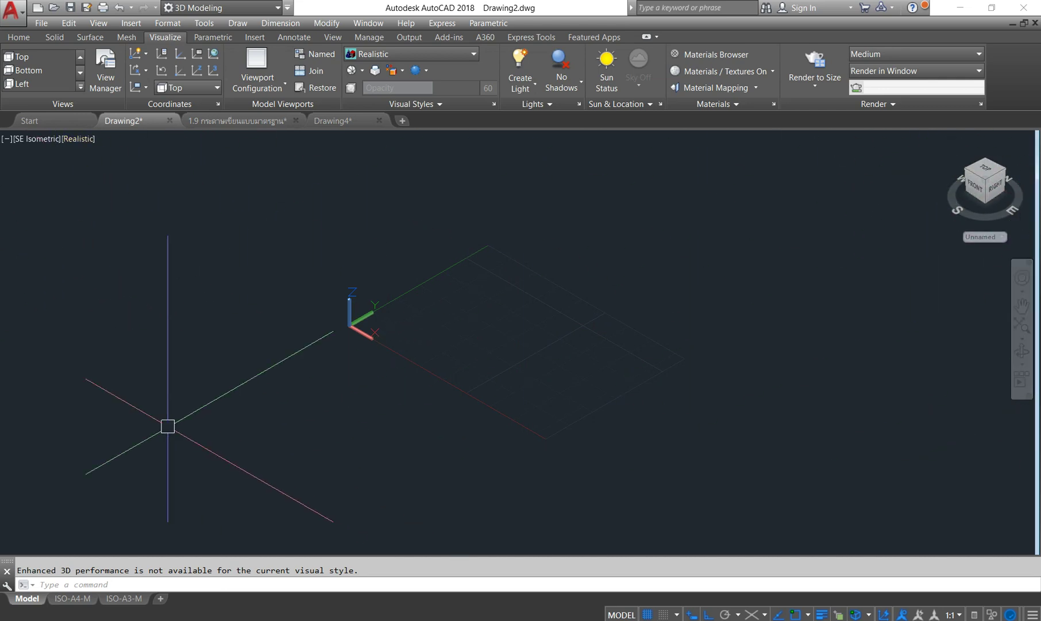
left_click(330, 38)
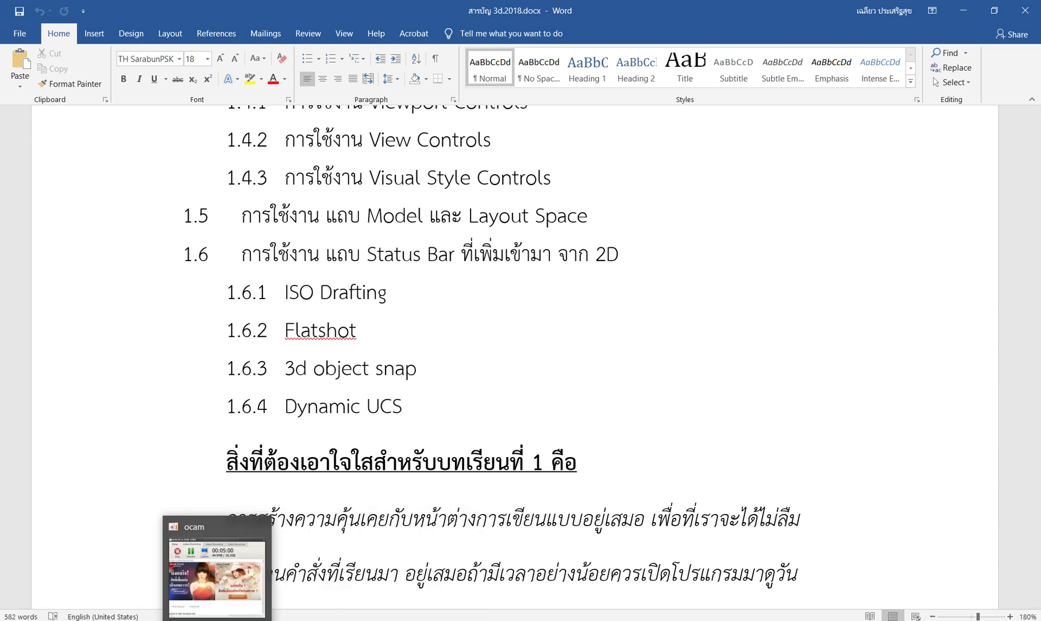
left_click(103, 577)
mouse_move(885, 614)
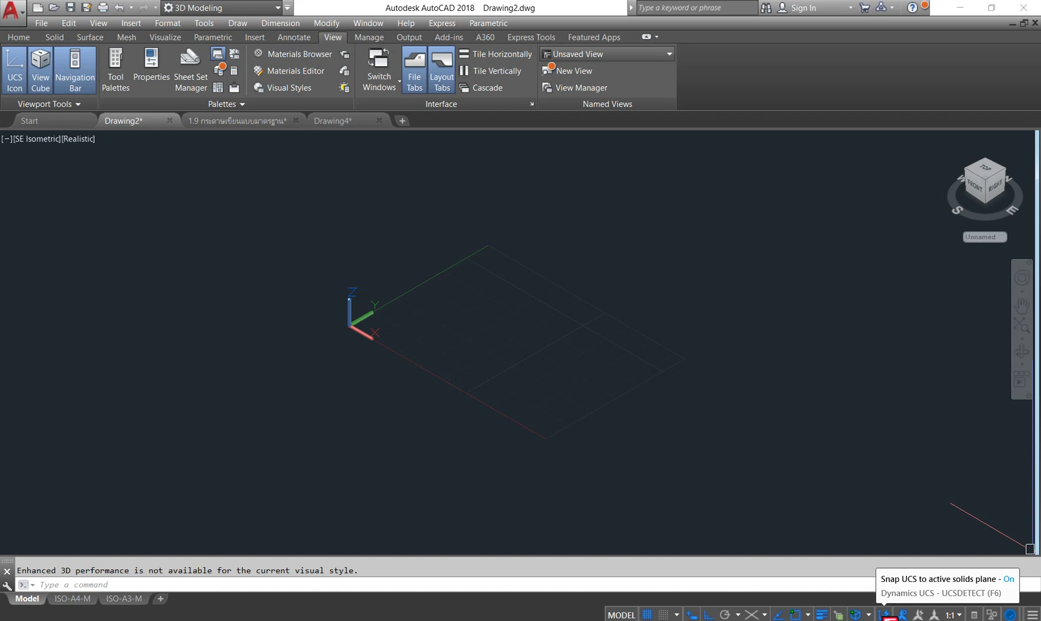
Review the status-bar 3D Object Snap options, then switch back to the Word outline
left_click(869, 614)
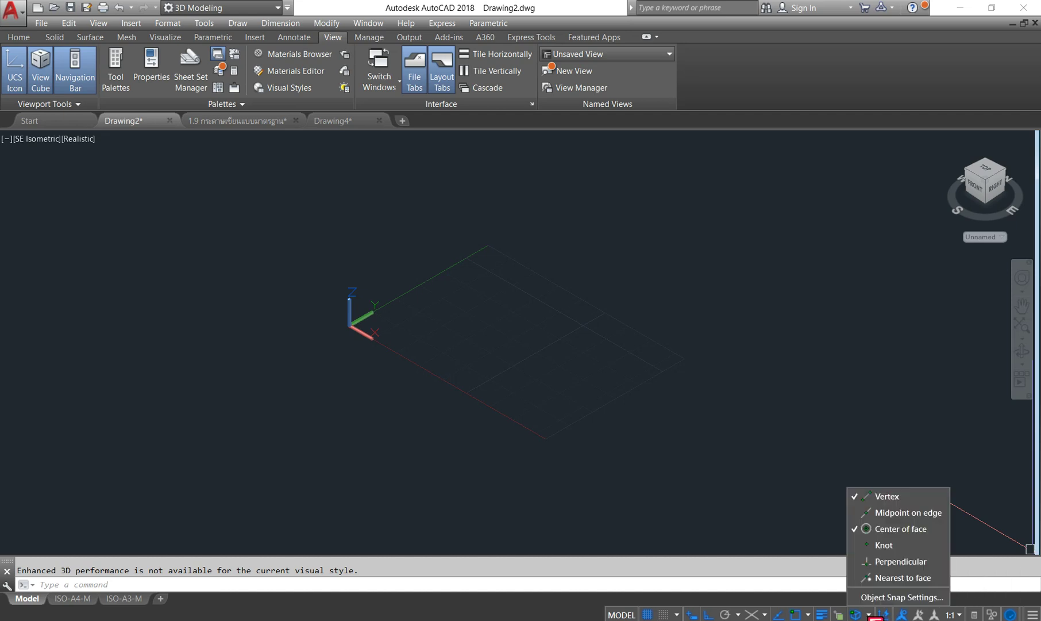
left_click(805, 493)
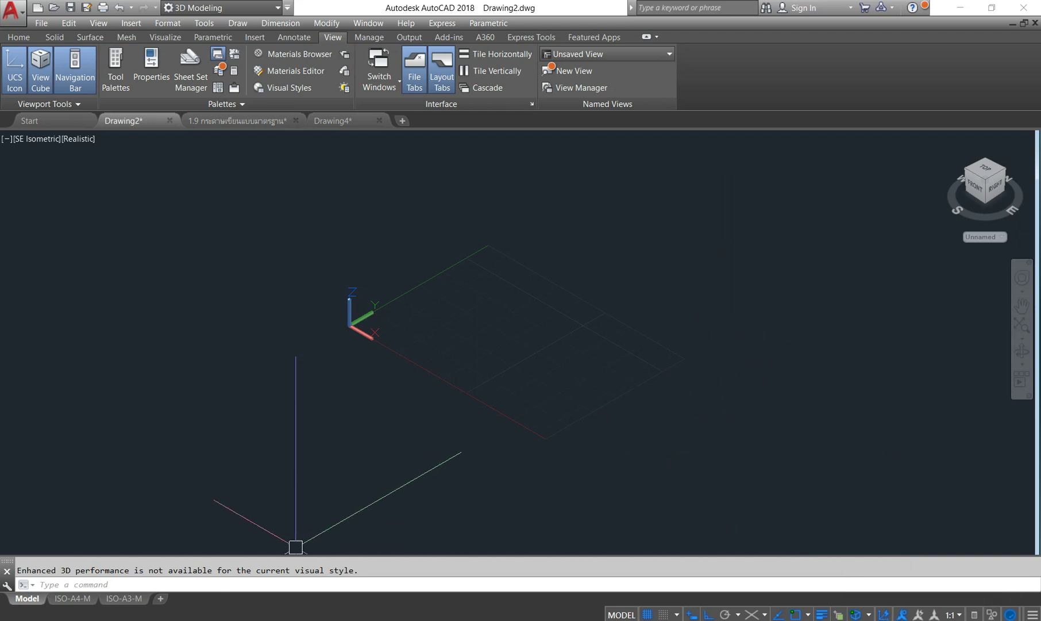
key("alt+Tab")
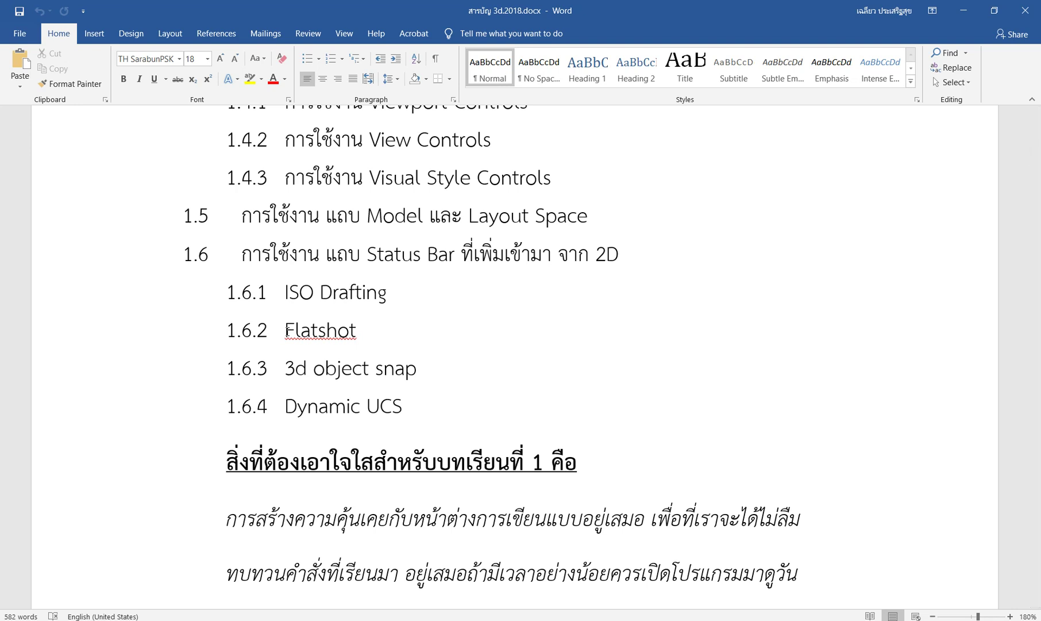
Scroll past Flatshot in the Word outline and bring up the 1.9 drawing-sheet file
left_click_drag(286, 331, 428, 340)
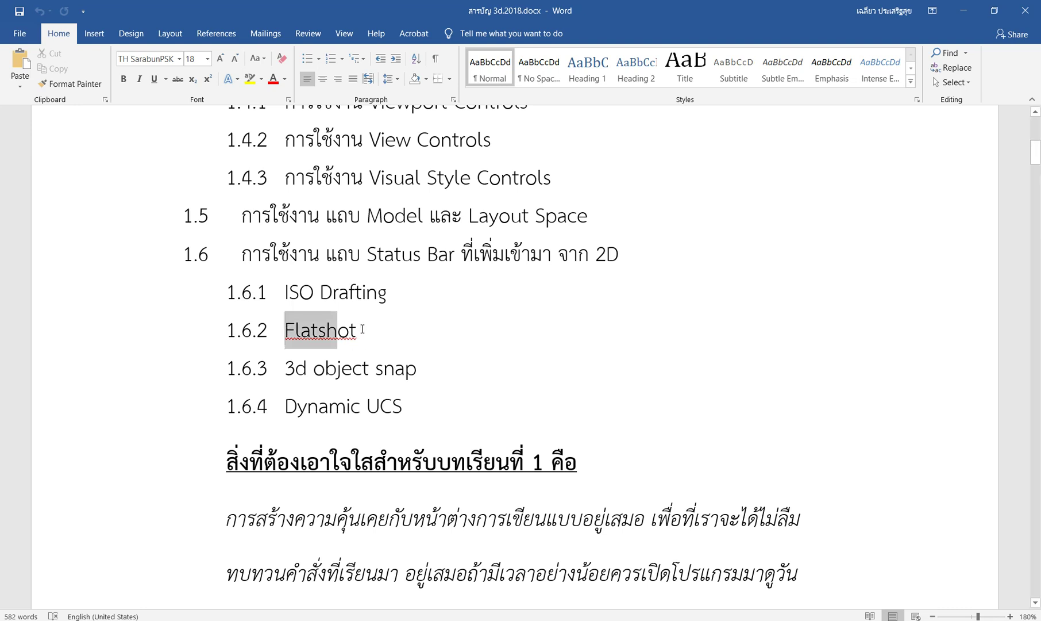
left_click(421, 334)
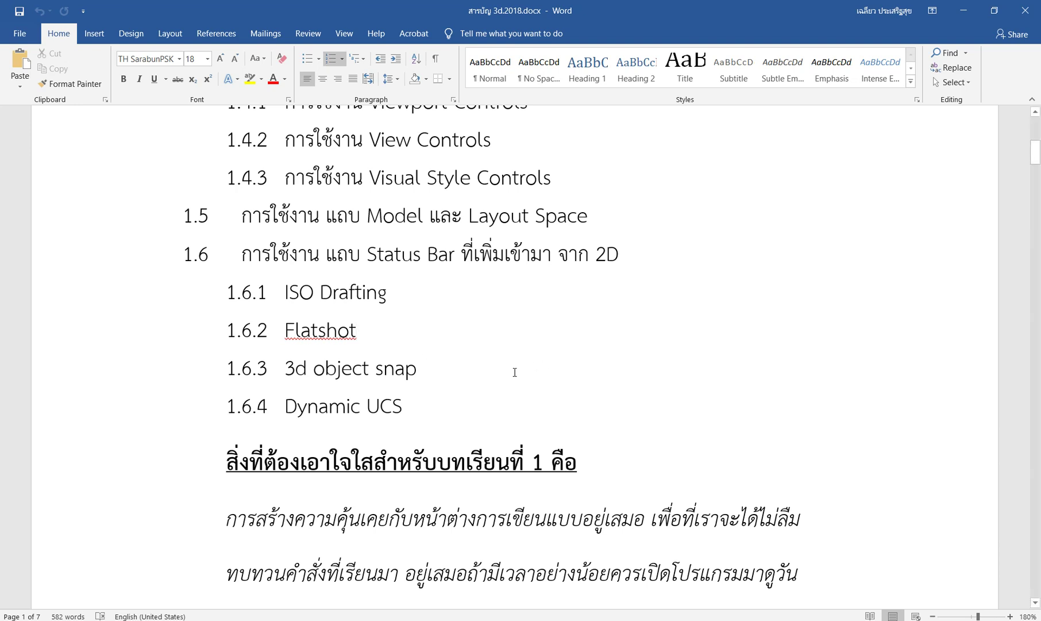
scroll(515, 372, "down", 1)
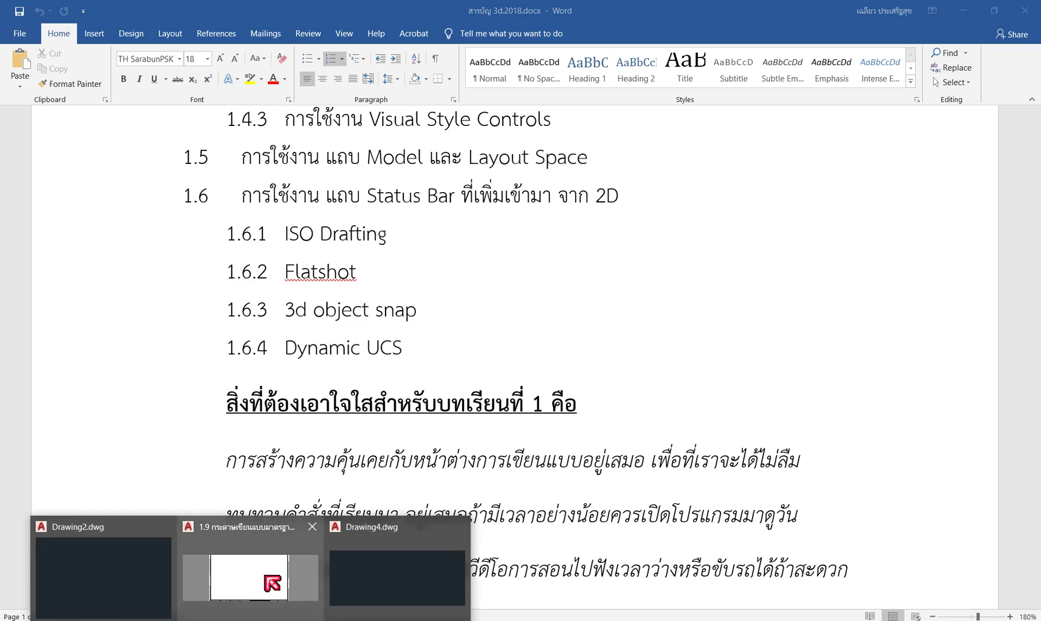
left_click(273, 582)
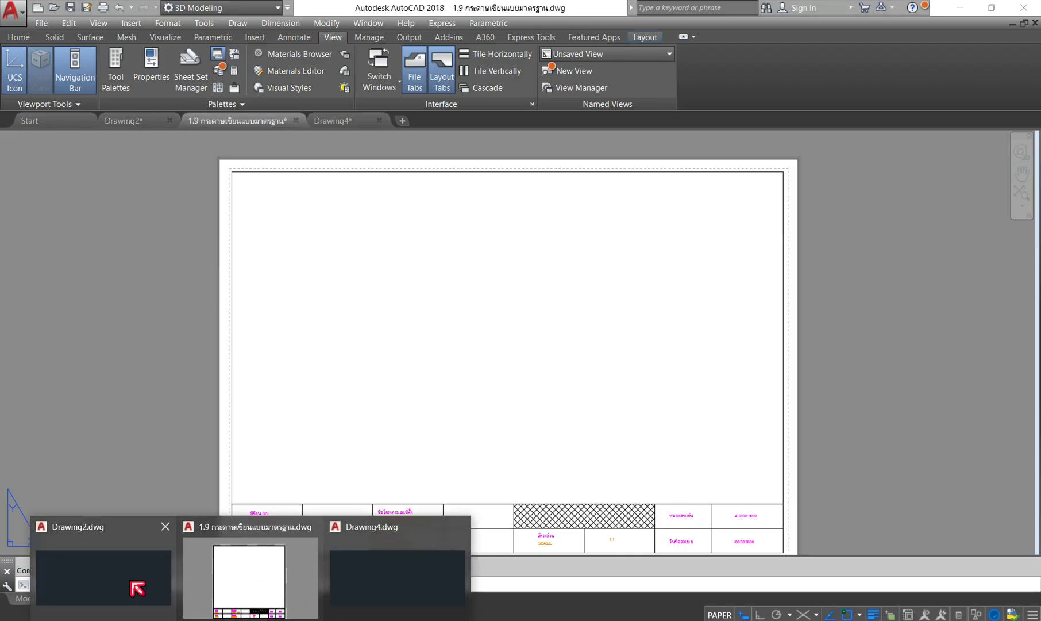
Set Drawing2's viewport to Top view from the Home tab and open the visual styles list
left_click(149, 583)
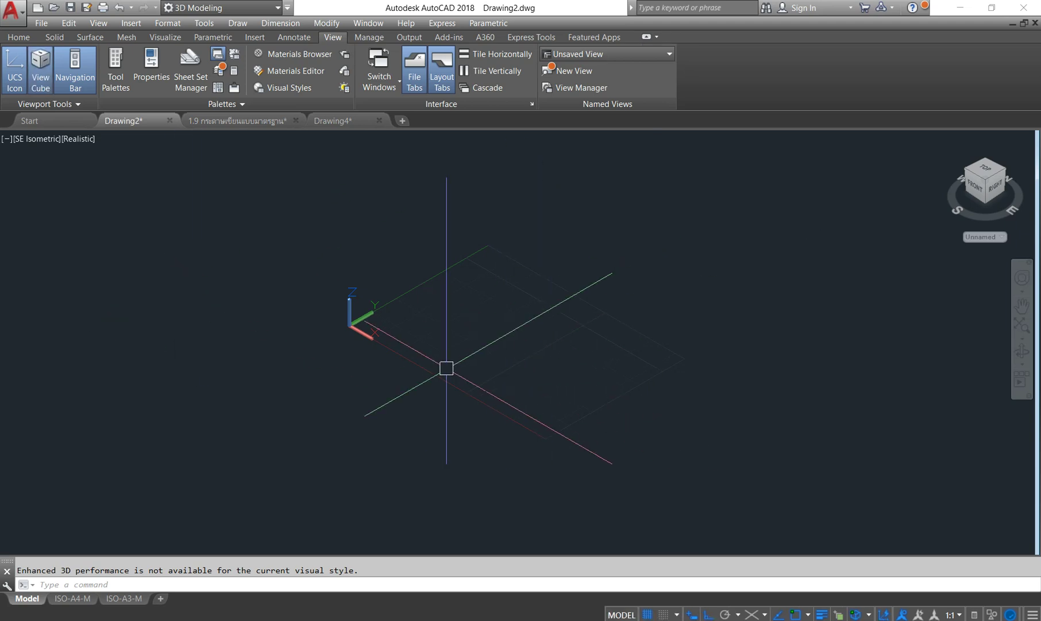
left_click(20, 39)
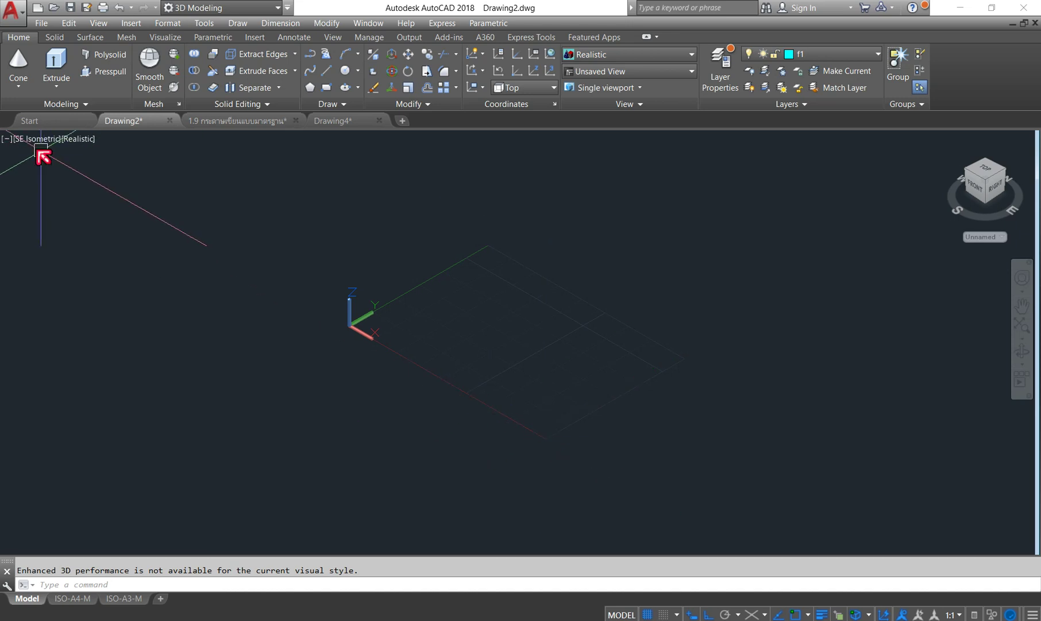
left_click(21, 139)
left_click(49, 169)
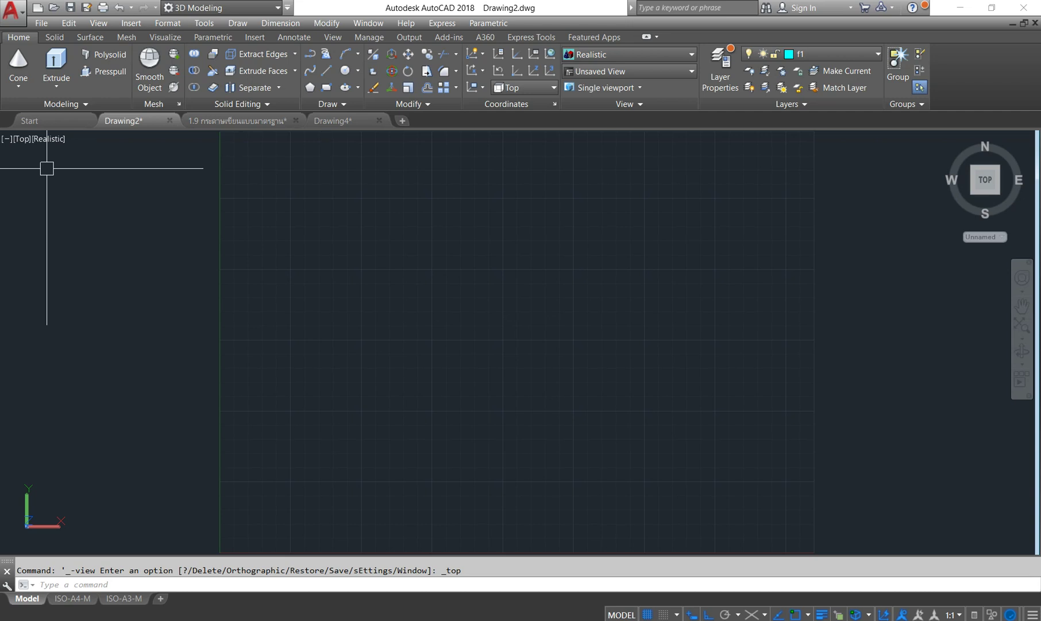
left_click(58, 140)
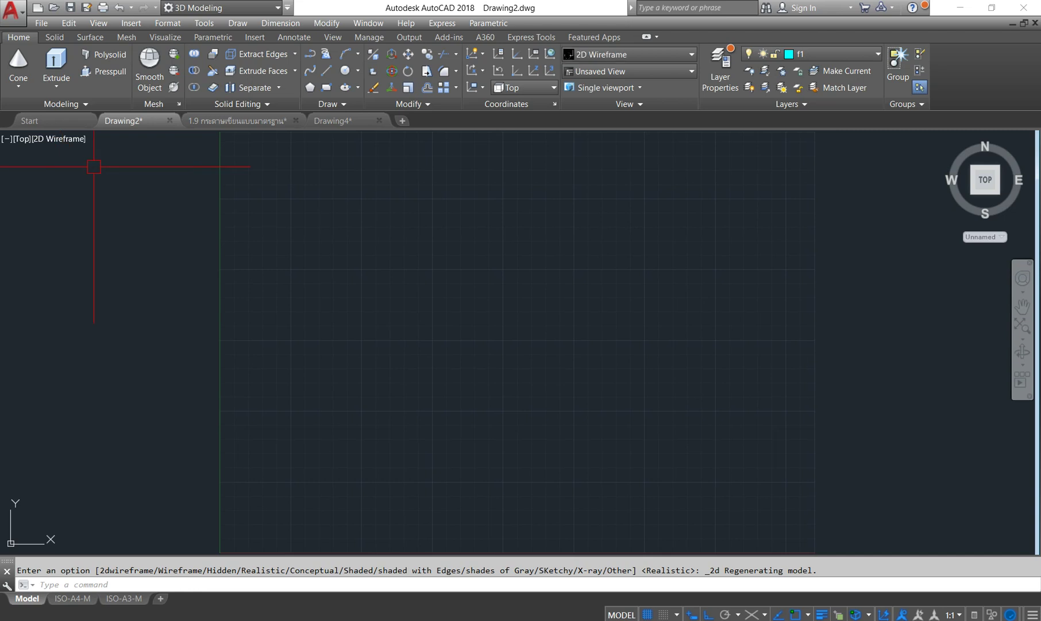